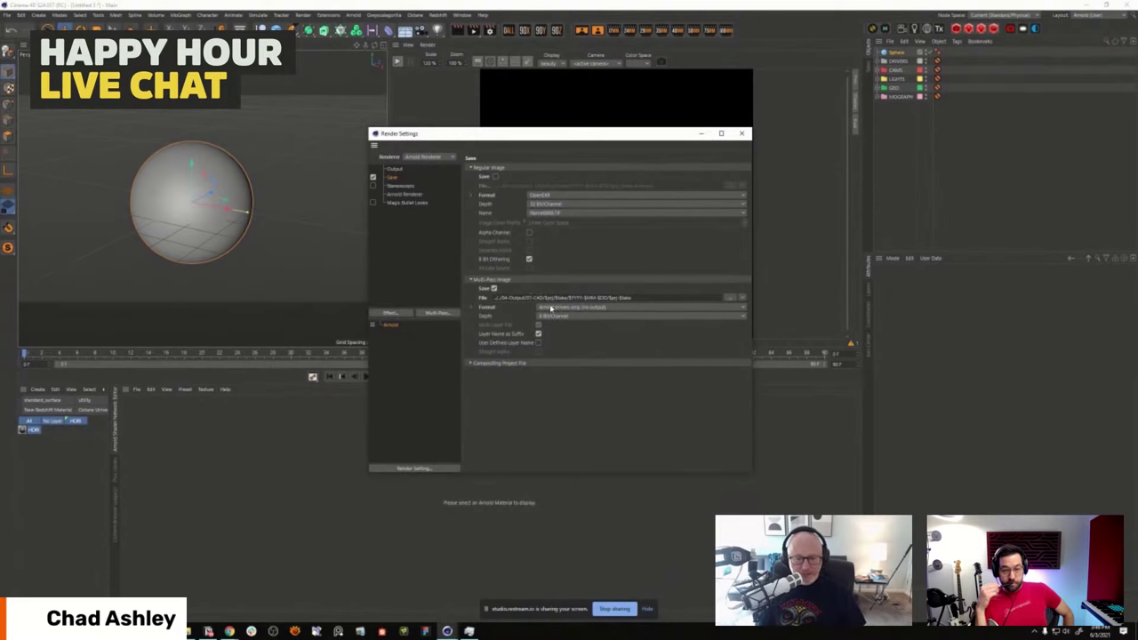
{"action": "double_click", "coordinate": [547, 298]}
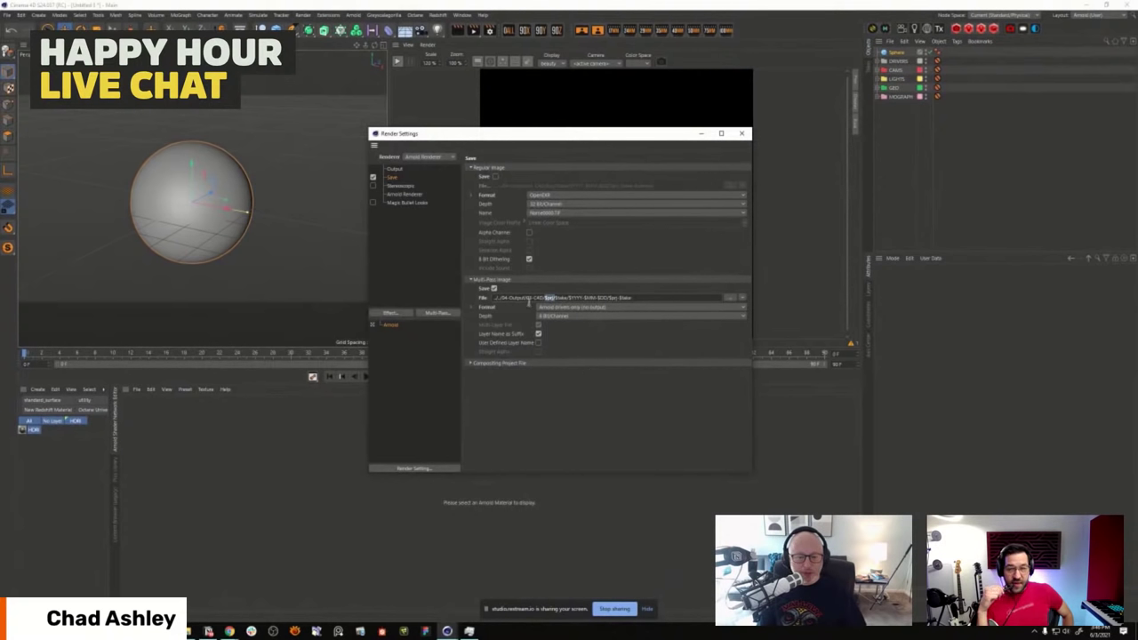
{"action": "left_click", "coordinate": [649, 298]}
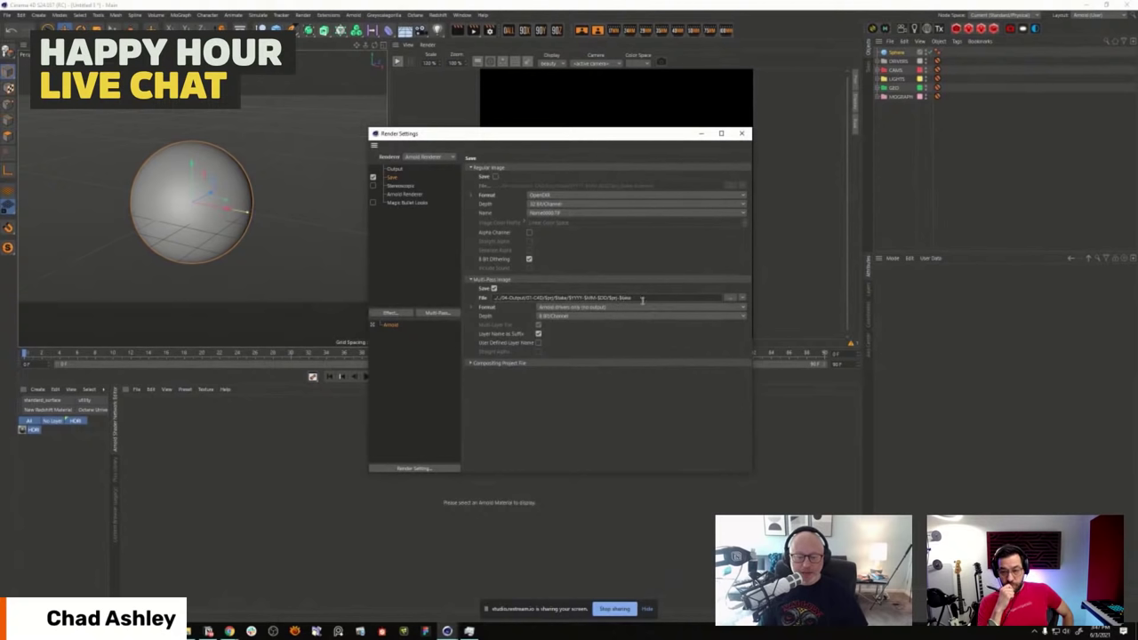
{"action": "left_click_drag", "start_coordinate": [632, 298], "coordinate": [608, 302]}
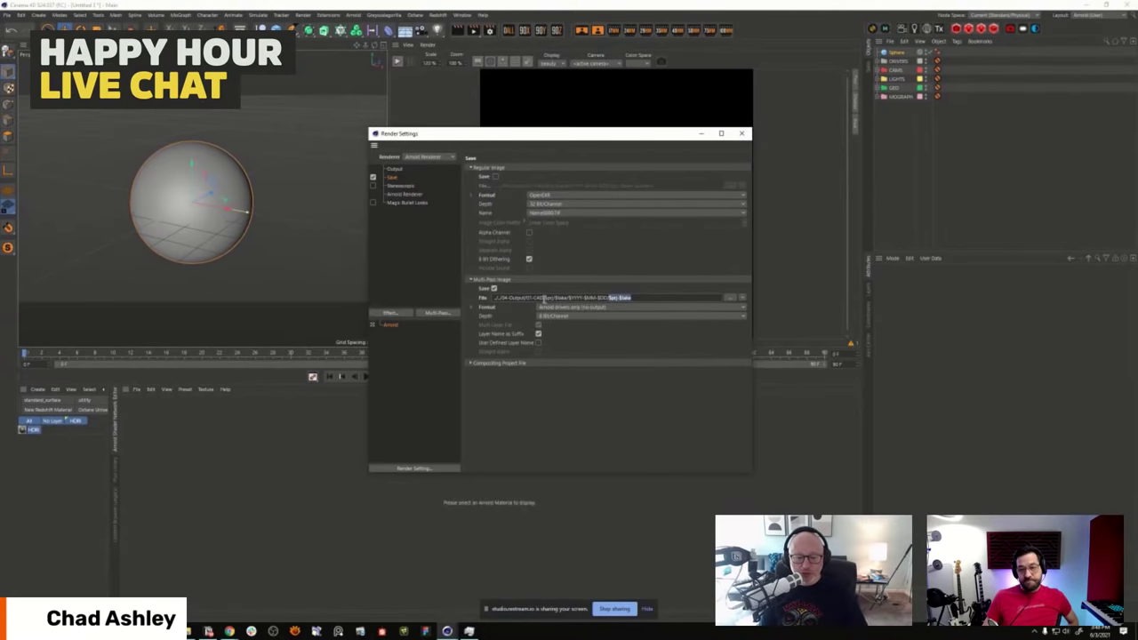
{"action": "left_click", "coordinate": [547, 299]}
{"action": "double_click", "coordinate": [547, 299]}
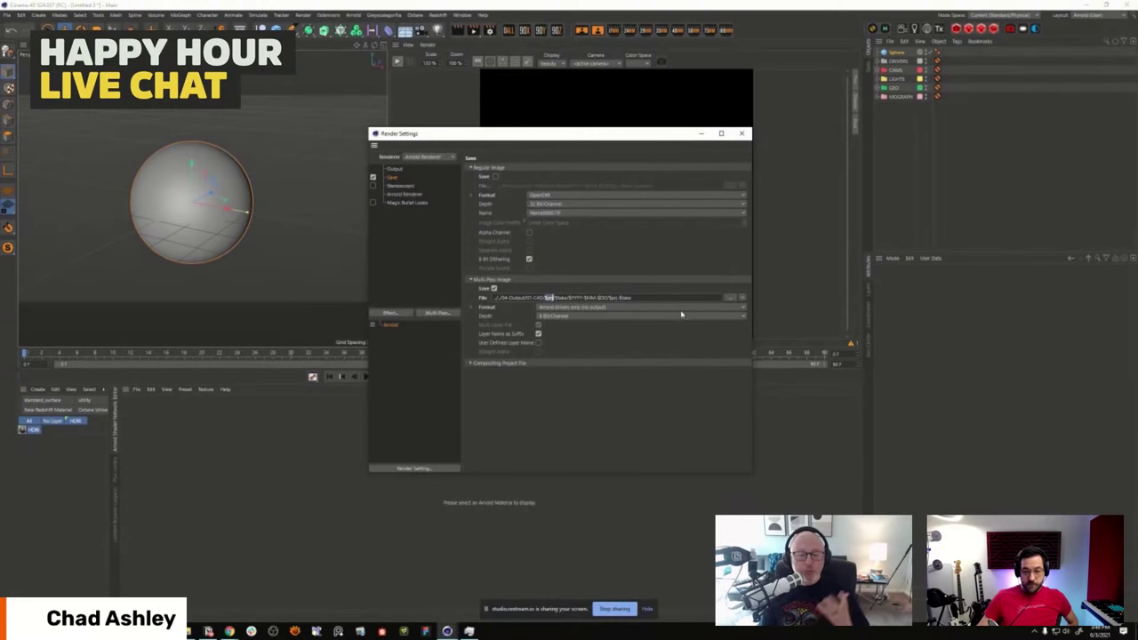
{"action": "left_click_drag", "start_coordinate": [568, 298], "coordinate": [607, 298]}
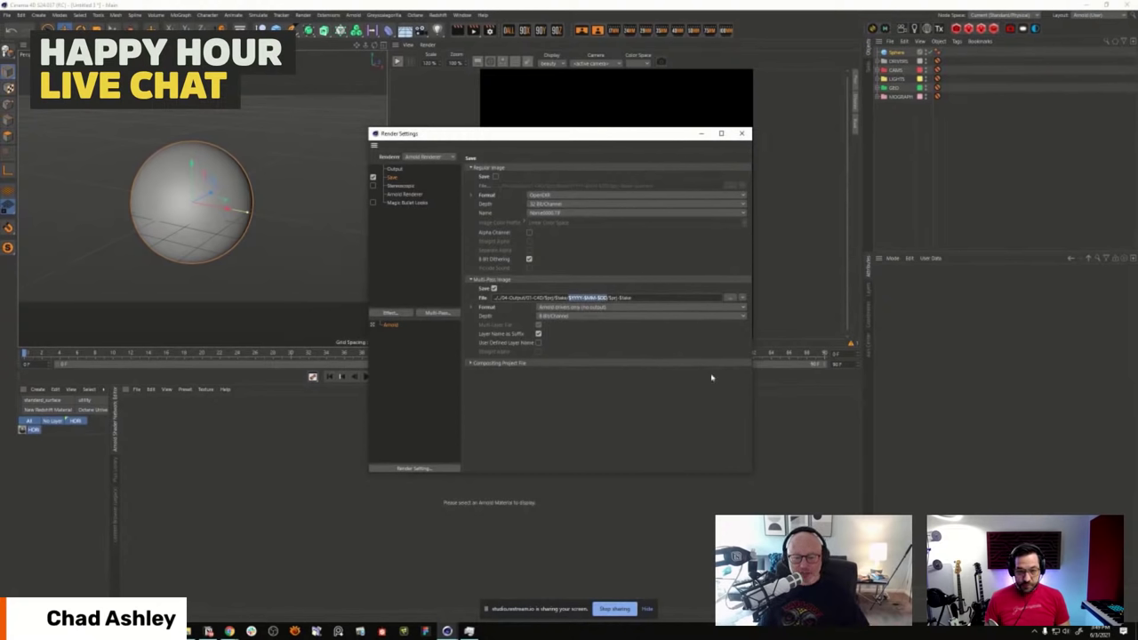
{"action": "key", "text": "End"}
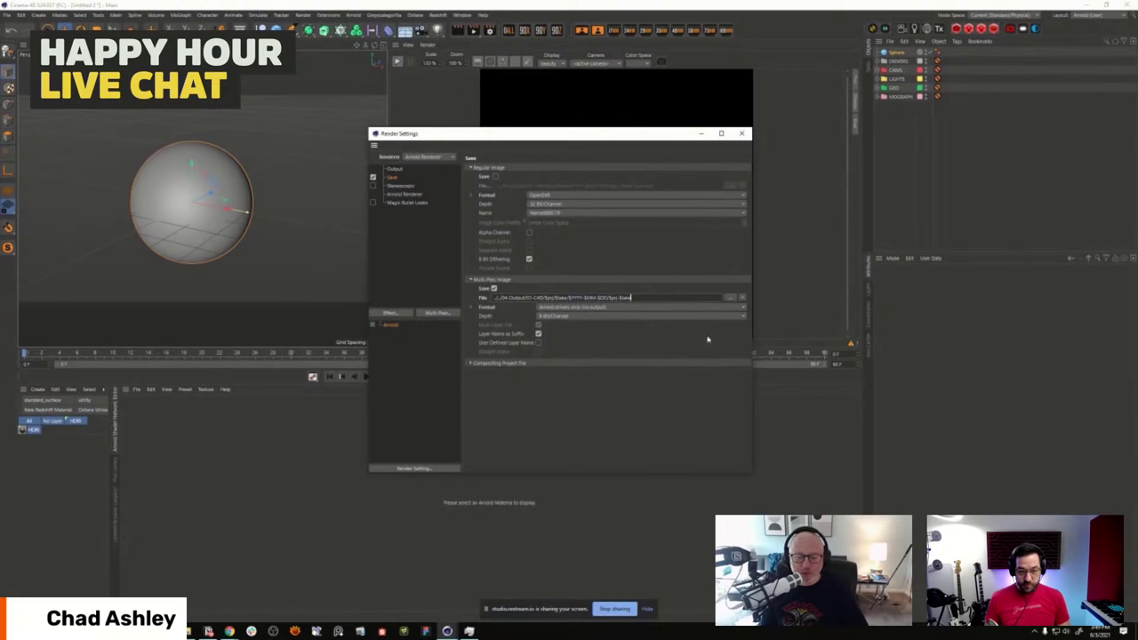
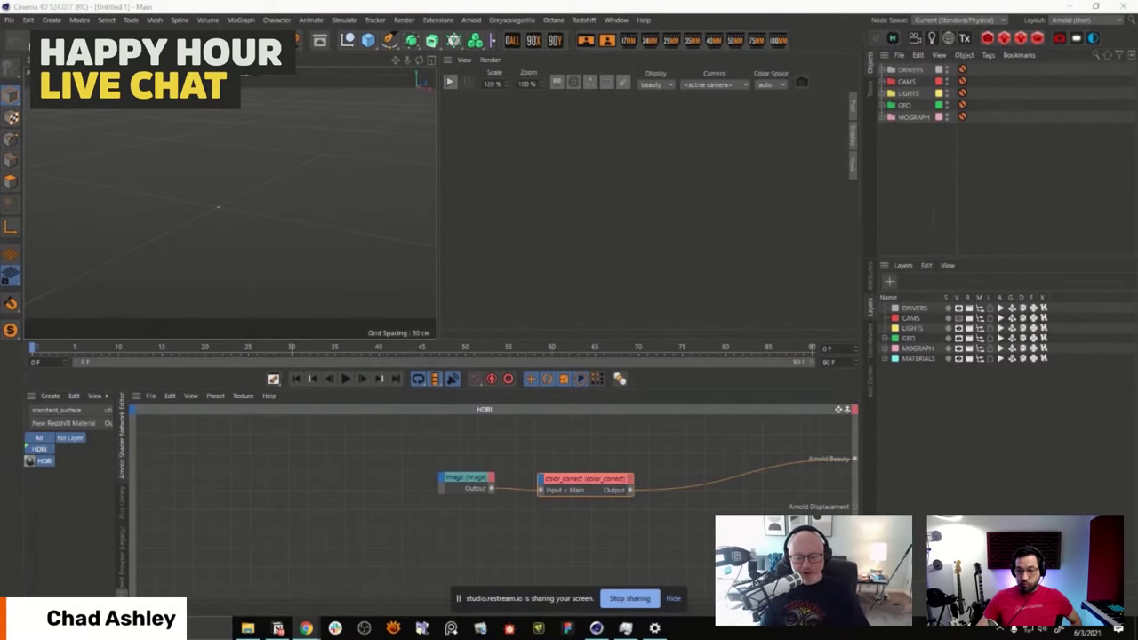
Step: Open Ball Path Speed Demo.c4d, deselect the sphere, collapse CAMS and show the layer list
{"action": "left_click", "coordinate": [9, 20]}
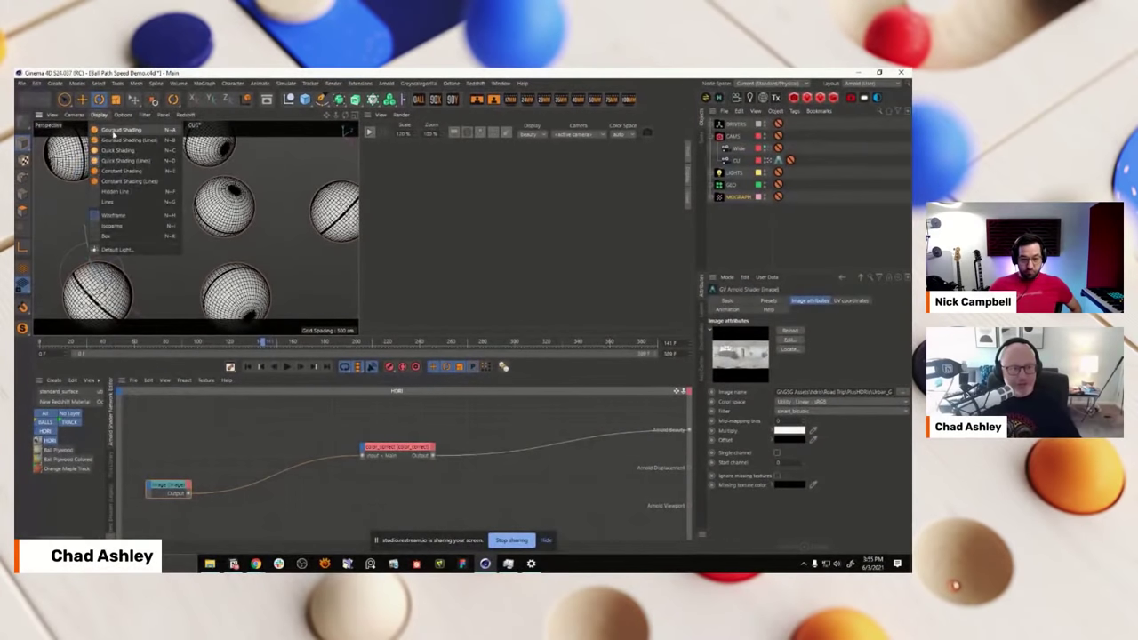
{"action": "left_click", "coordinate": [122, 133]}
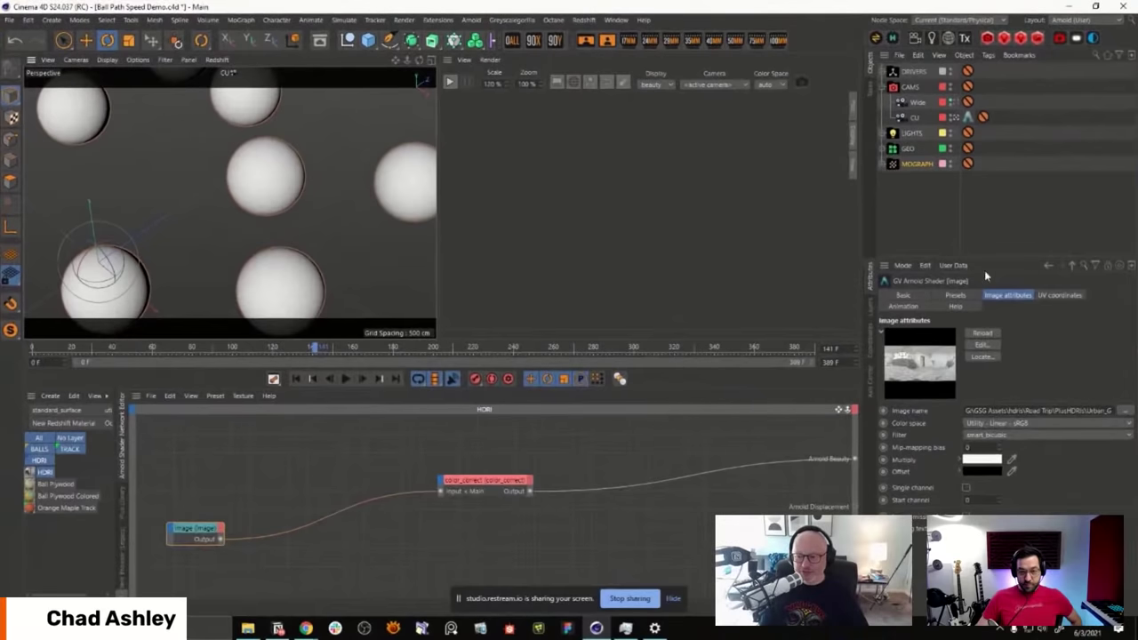
{"action": "left_click", "coordinate": [942, 200]}
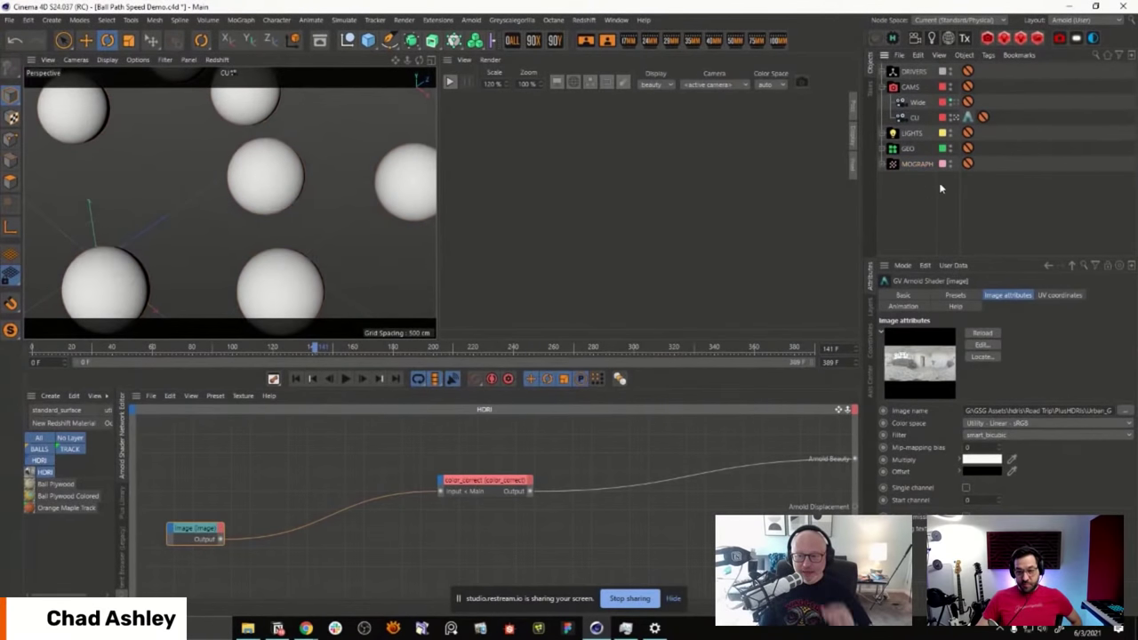
{"action": "left_click", "coordinate": [881, 87]}
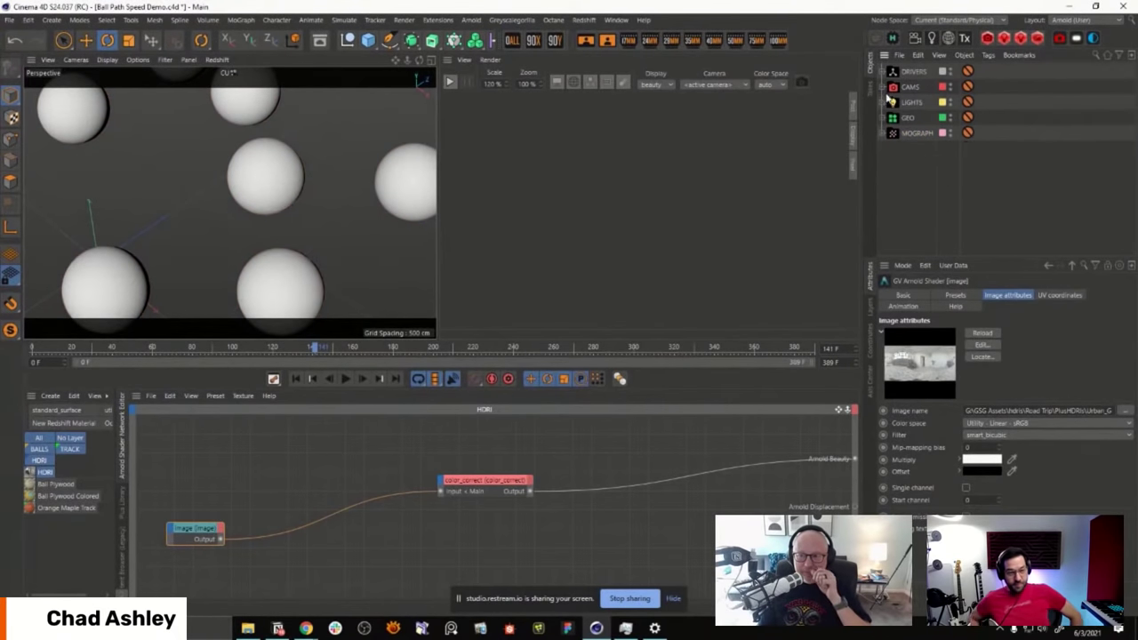
{"action": "left_click", "coordinate": [870, 310]}
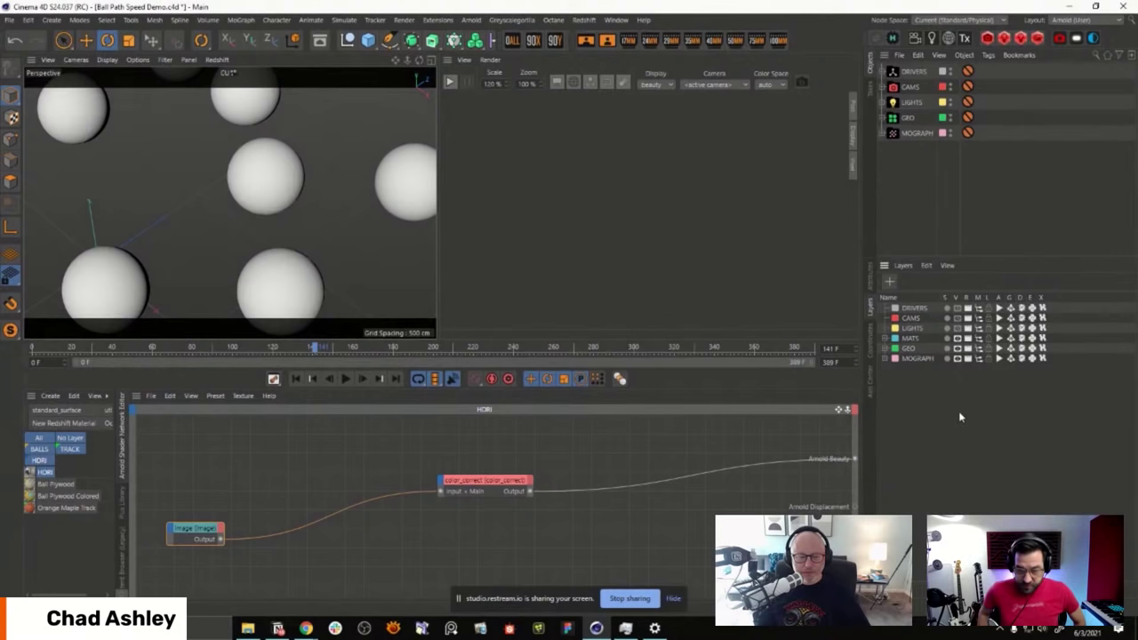
Step: Make the TRACK sublayer under GEO visible in the viewport, then collapse GEO
{"action": "left_click", "coordinate": [886, 347]}
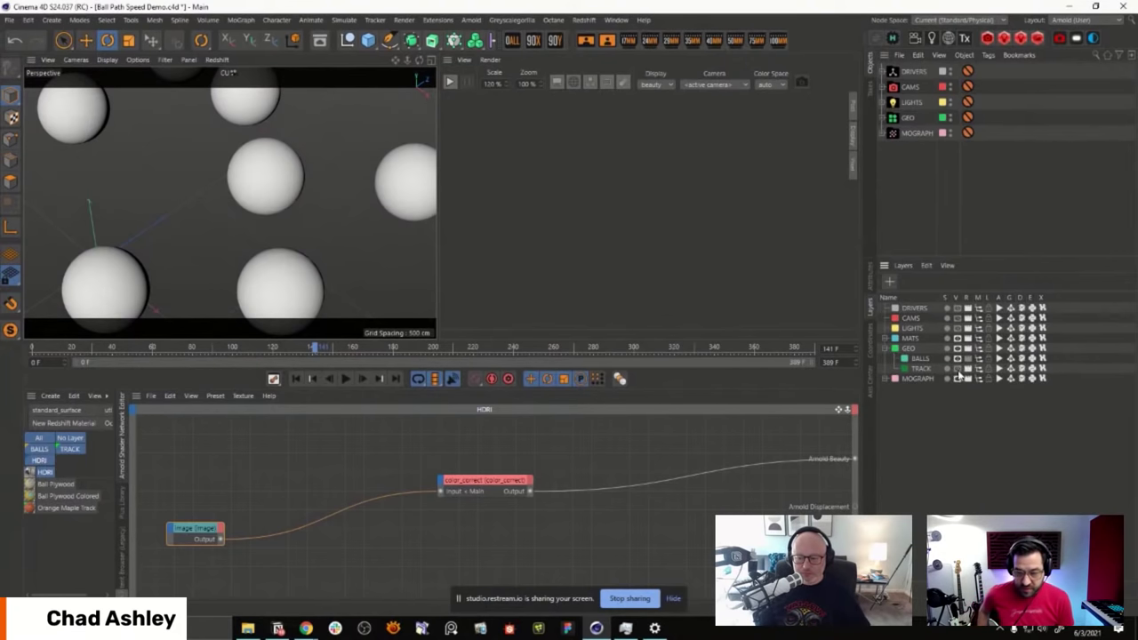
{"action": "left_click", "coordinate": [957, 369]}
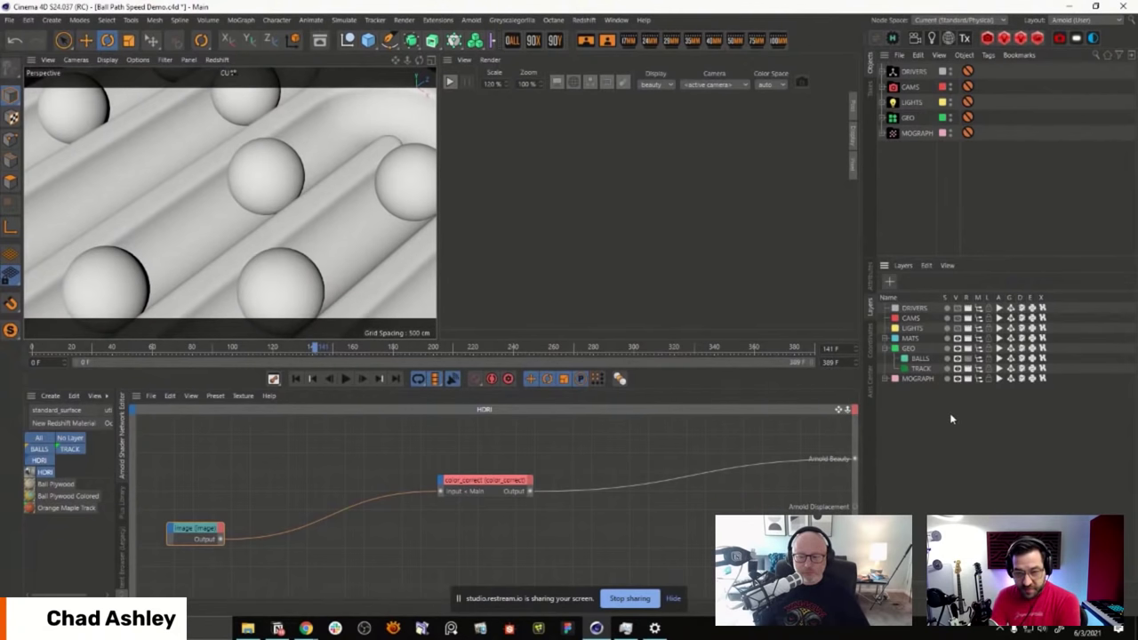
{"action": "left_click", "coordinate": [884, 349]}
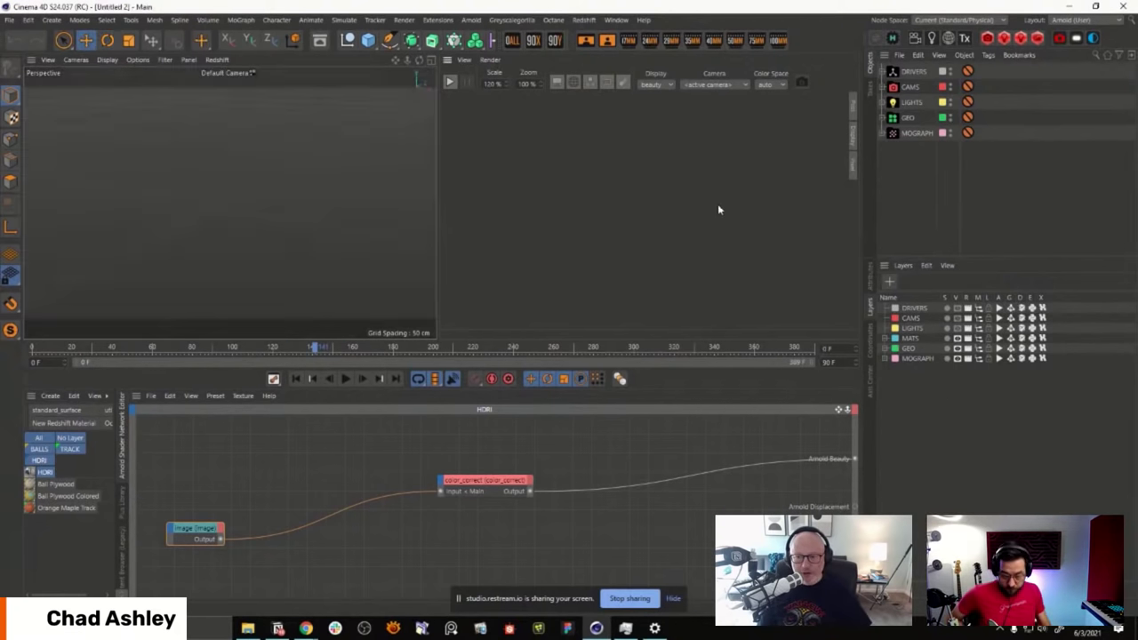
Step: In the new scene, delete all six preset layers and add two new layers
{"action": "key", "text": "ctrl+Tab"}
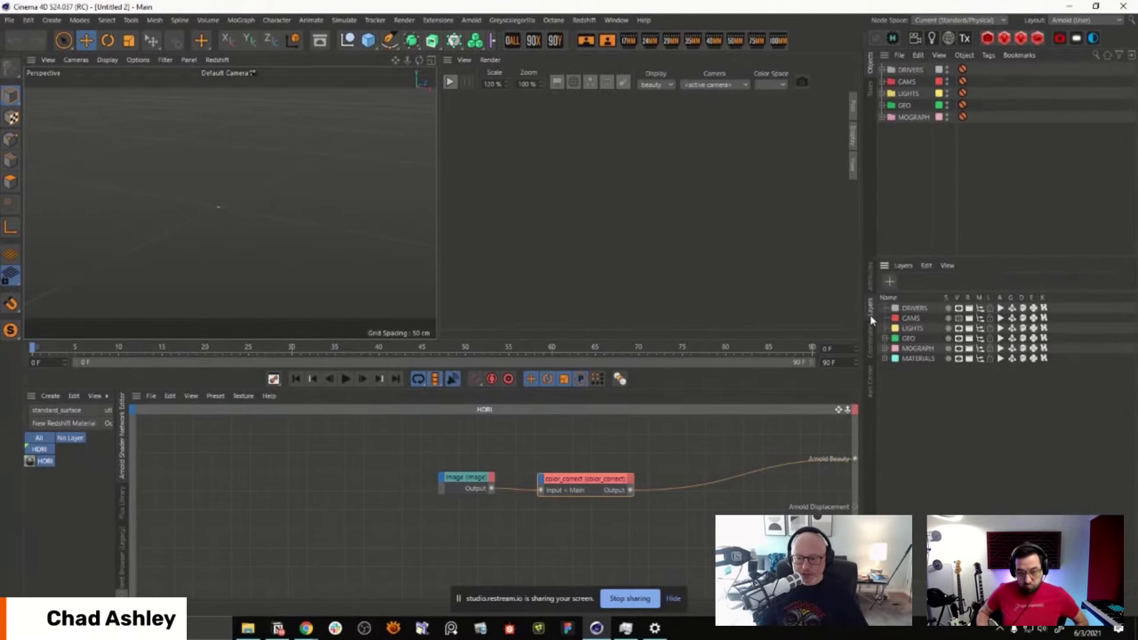
{"action": "left_click", "coordinate": [870, 307]}
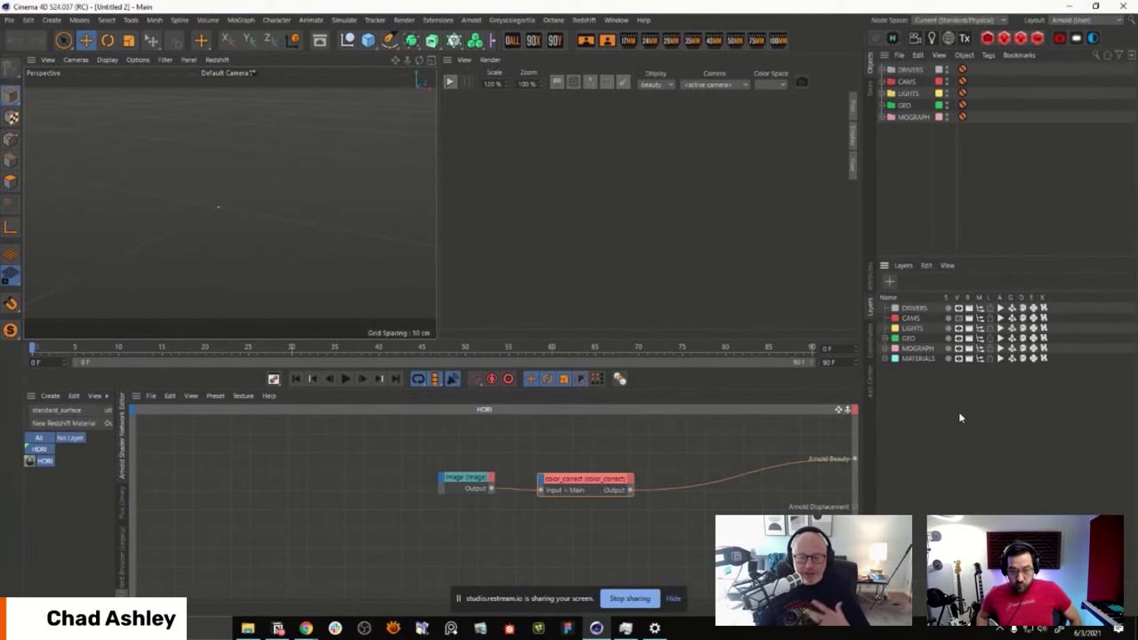
{"action": "left_click_drag", "start_coordinate": [941, 446], "coordinate": [907, 299]}
{"action": "key", "text": "Delete"}
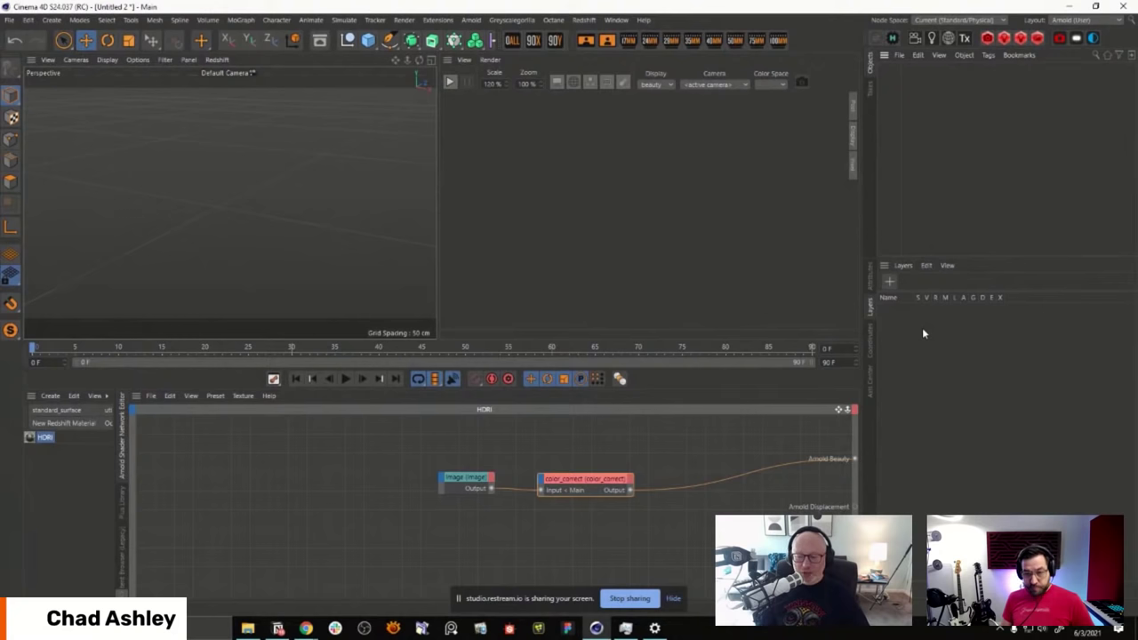
{"action": "left_click", "coordinate": [891, 281]}
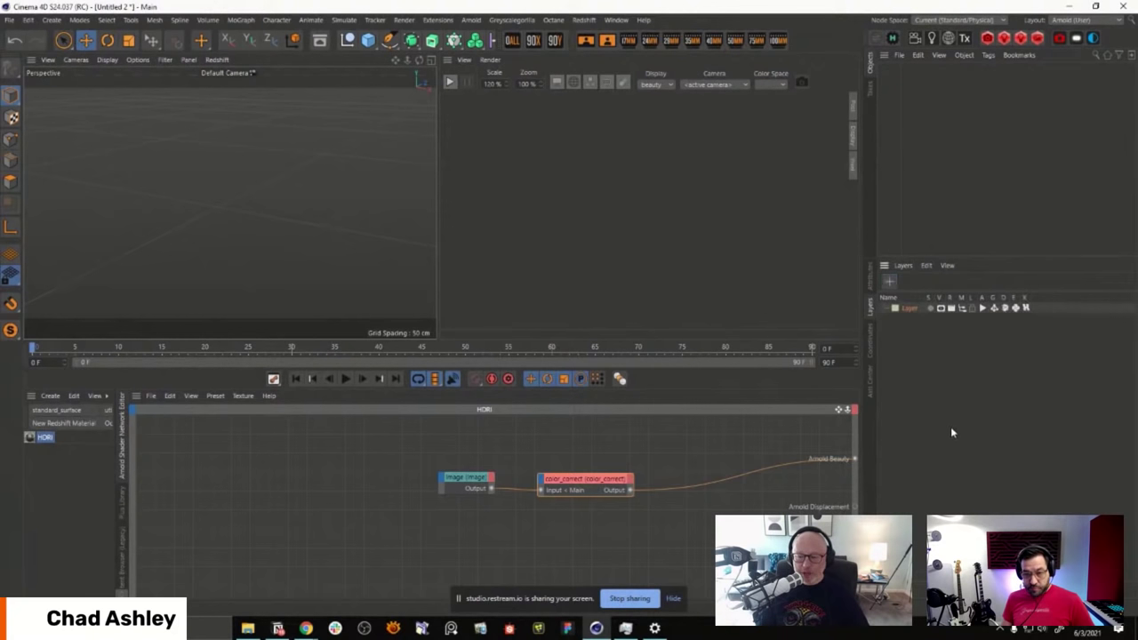
{"action": "double_click", "coordinate": [915, 357]}
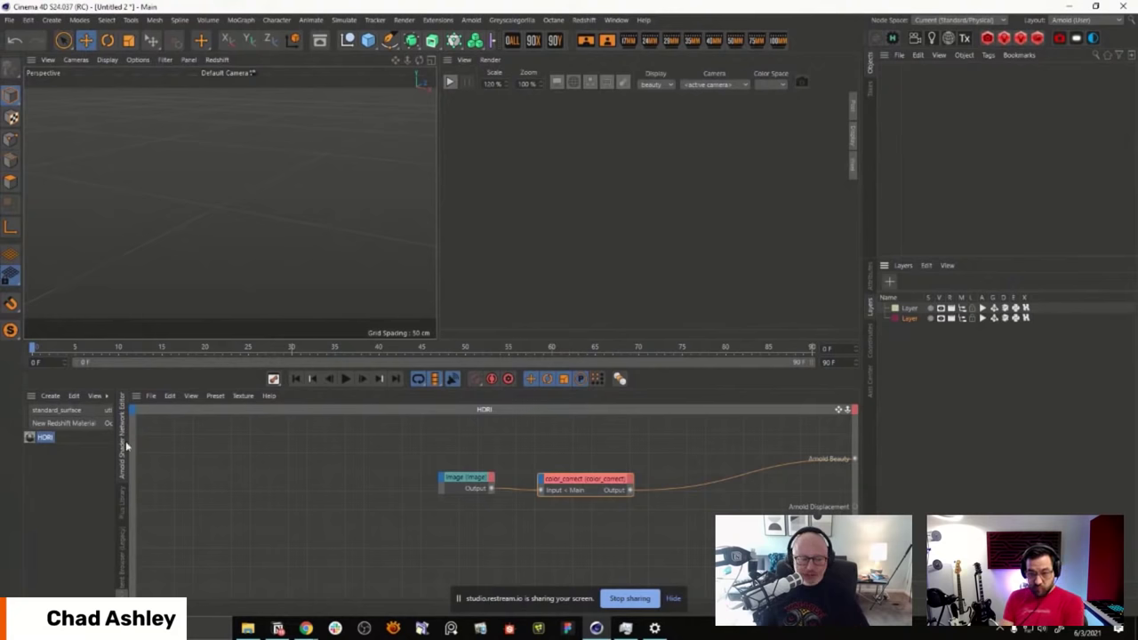
Step: Create a standard_surface material and assign it to a new layer
{"action": "left_click", "coordinate": [77, 410]}
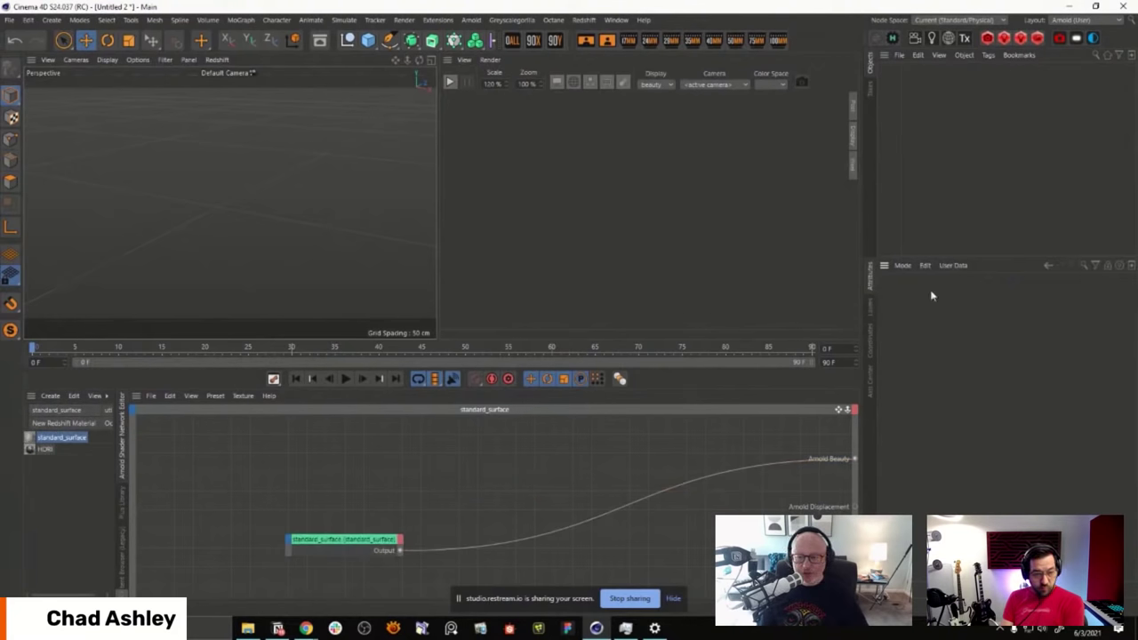
{"action": "left_click", "coordinate": [868, 311]}
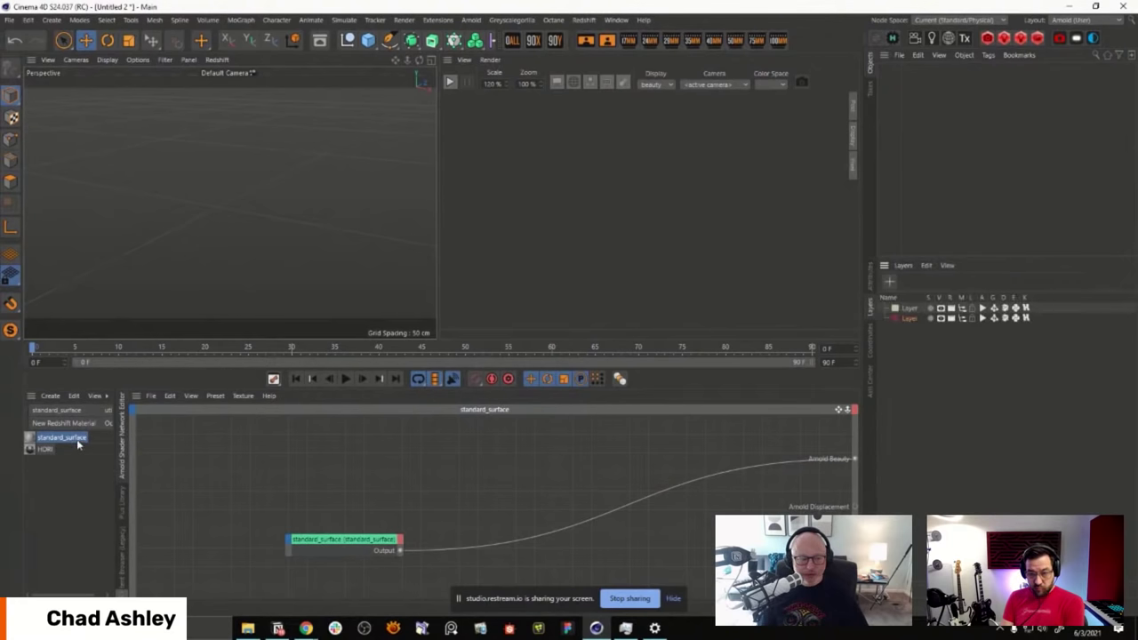
{"action": "mouse_move", "coordinate": [78, 445]}
{"action": "left_mouse_down"}
{"action": "mouse_move", "coordinate": [401, 531]}
{"action": "mouse_move", "coordinate": [922, 320]}
{"action": "mouse_move", "coordinate": [911, 315]}
{"action": "left_mouse_up"}
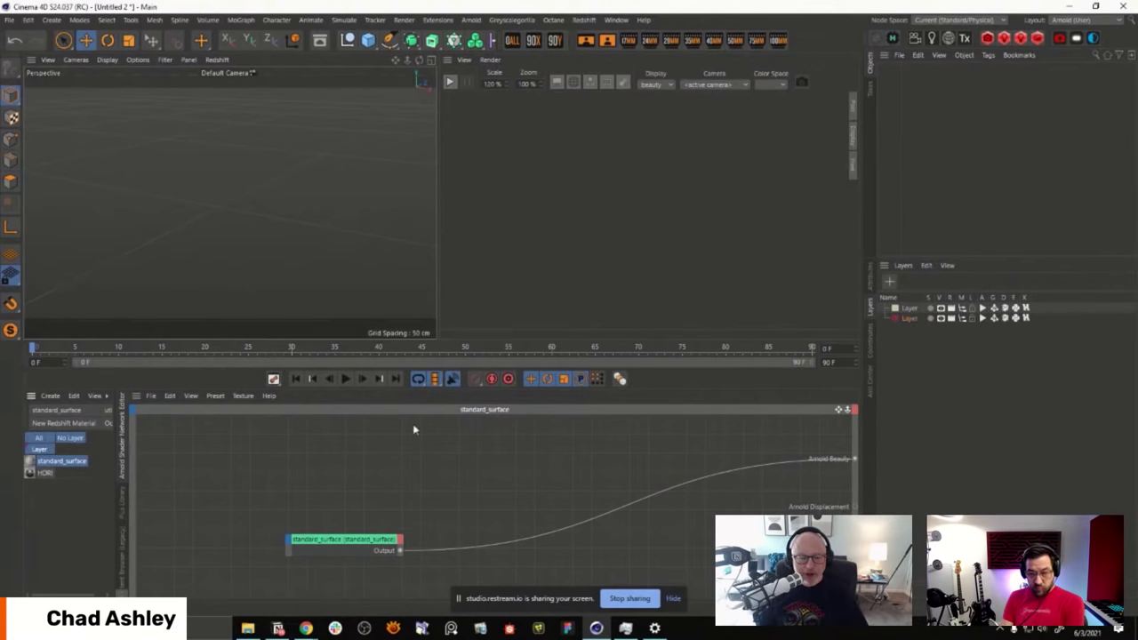
Step: Filter the material list by layer, then return to the Ball Path Speed Demo scene
{"action": "left_click_drag", "start_coordinate": [114, 443], "coordinate": [176, 444]}
{"action": "left_click", "coordinate": [102, 439]}
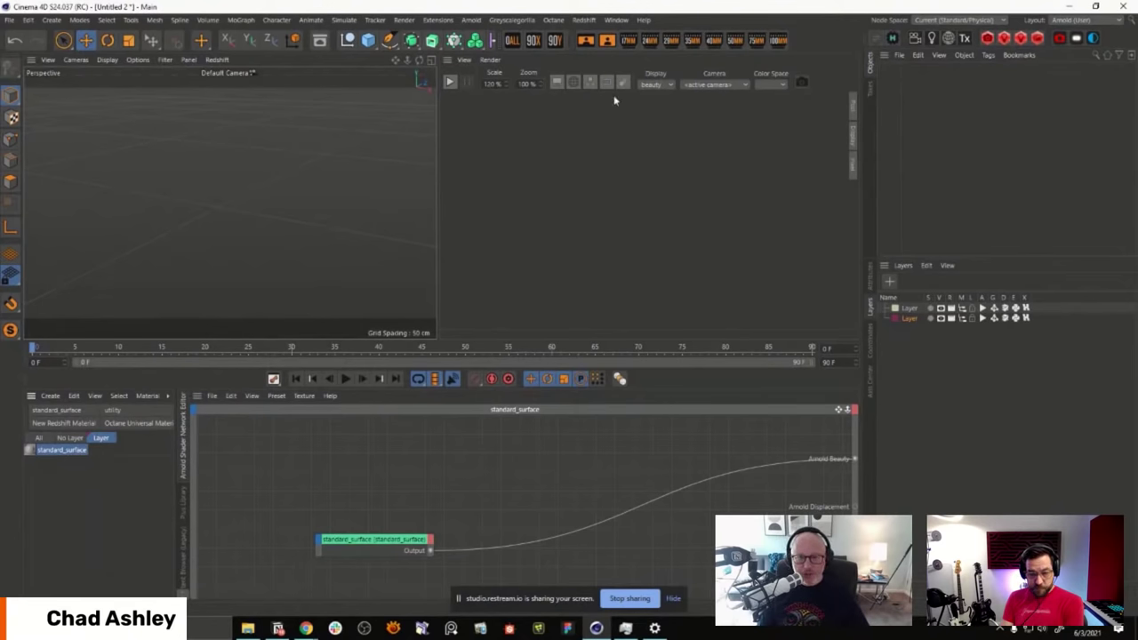
{"action": "left_click", "coordinate": [616, 19]}
{"action": "left_click", "coordinate": [715, 454]}
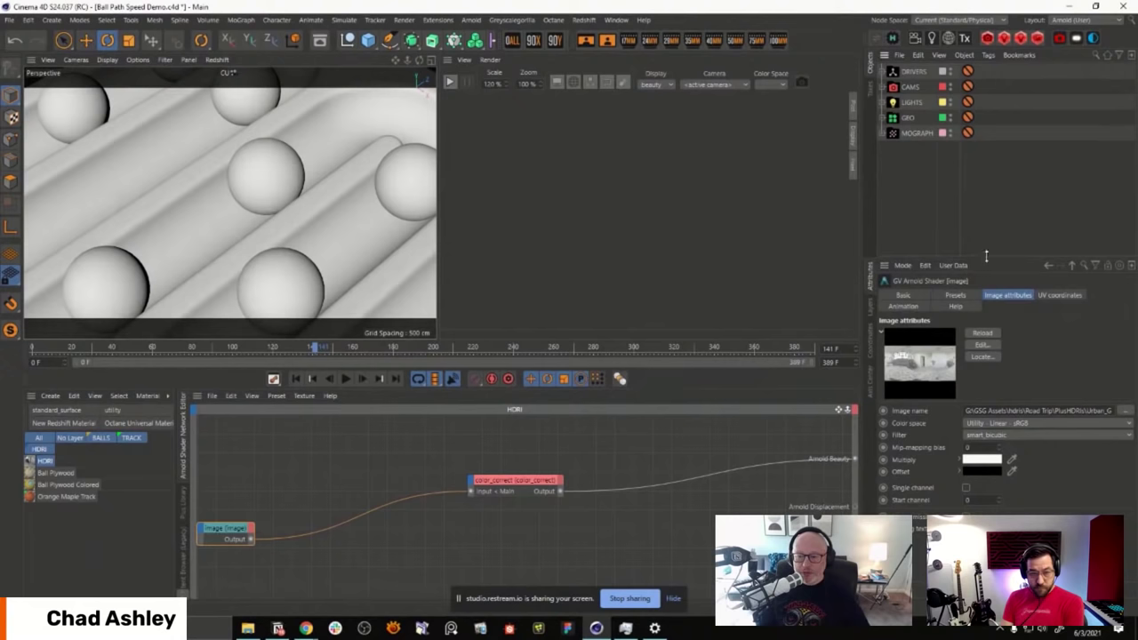
Step: Expand MATS and GEO in the layer list, keeping MATS and the track visible
{"action": "left_click_drag", "start_coordinate": [991, 258], "coordinate": [991, 198]}
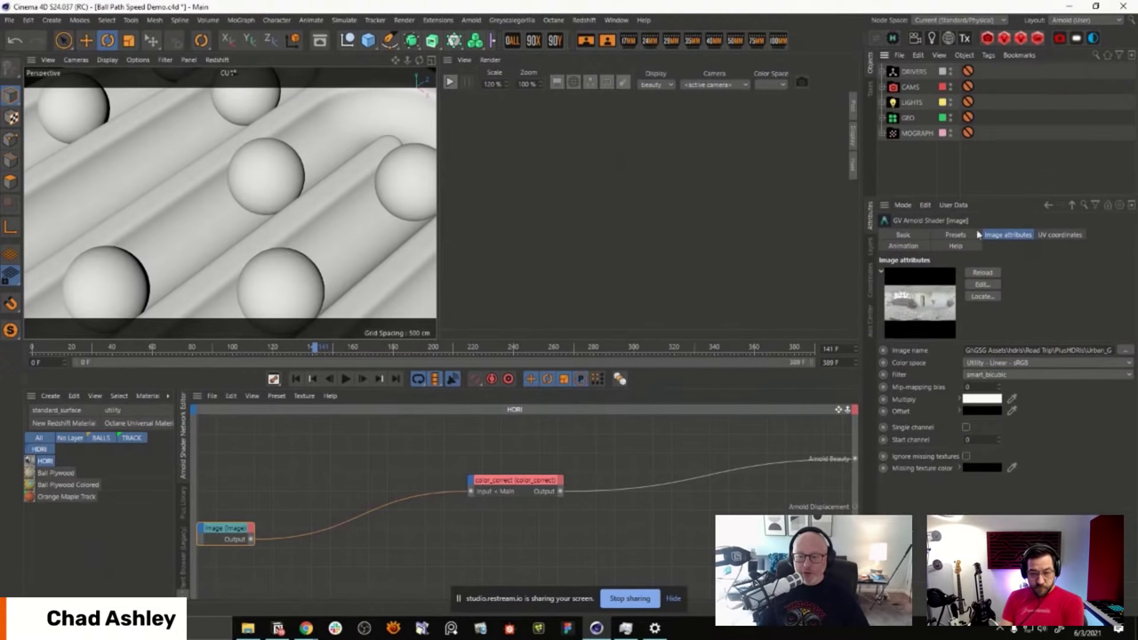
{"action": "left_click", "coordinate": [871, 244]}
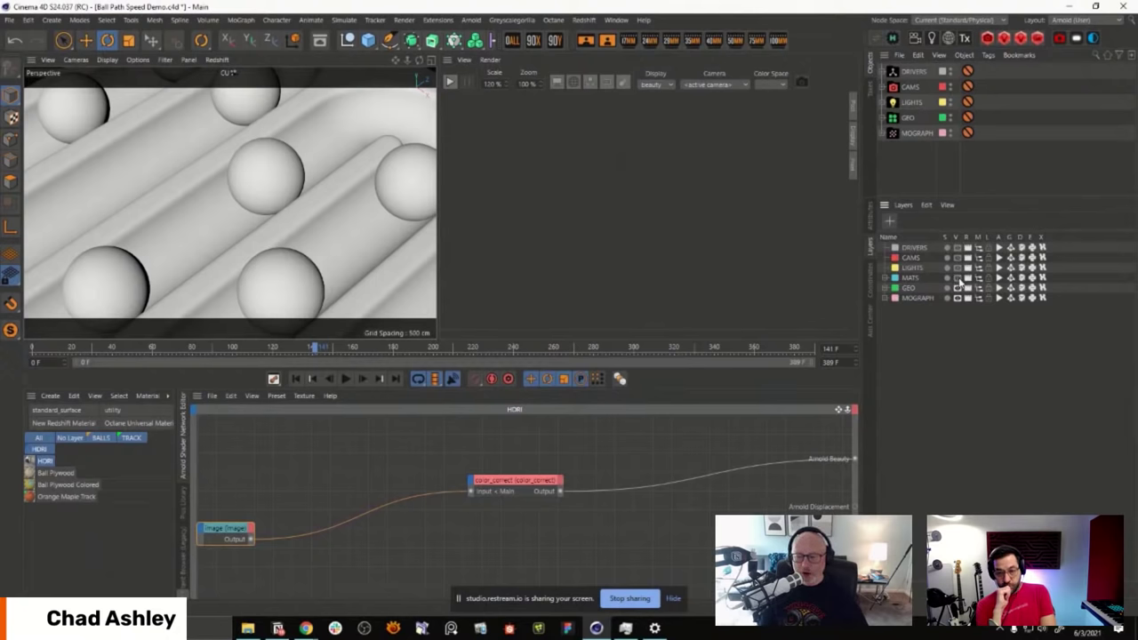
{"action": "left_click", "coordinate": [886, 277]}
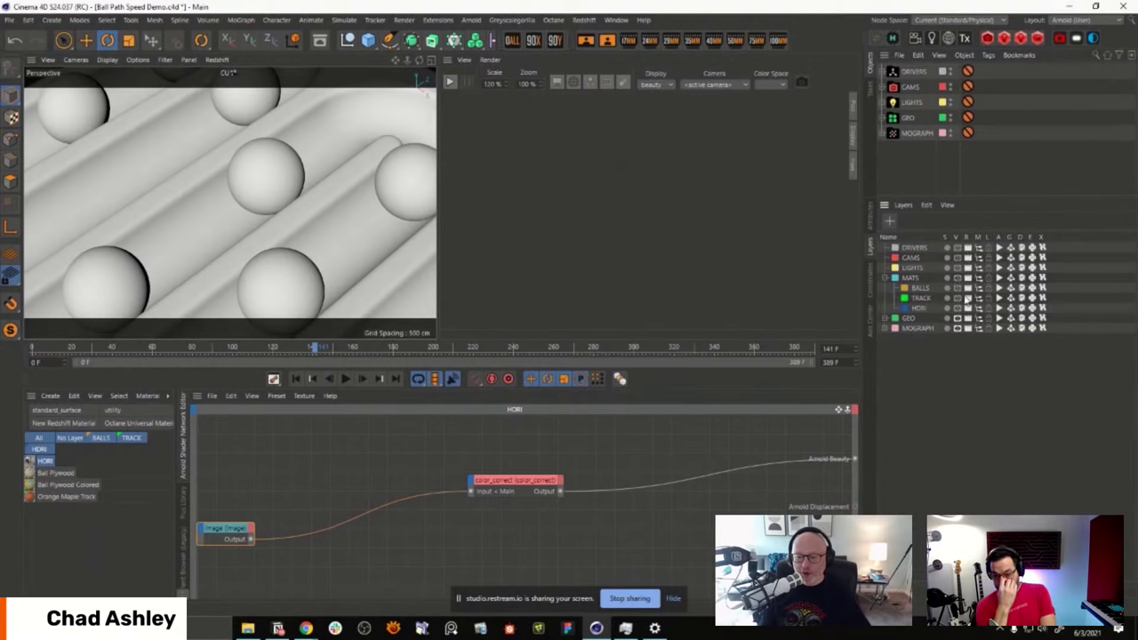
{"action": "left_click", "coordinate": [957, 278]}
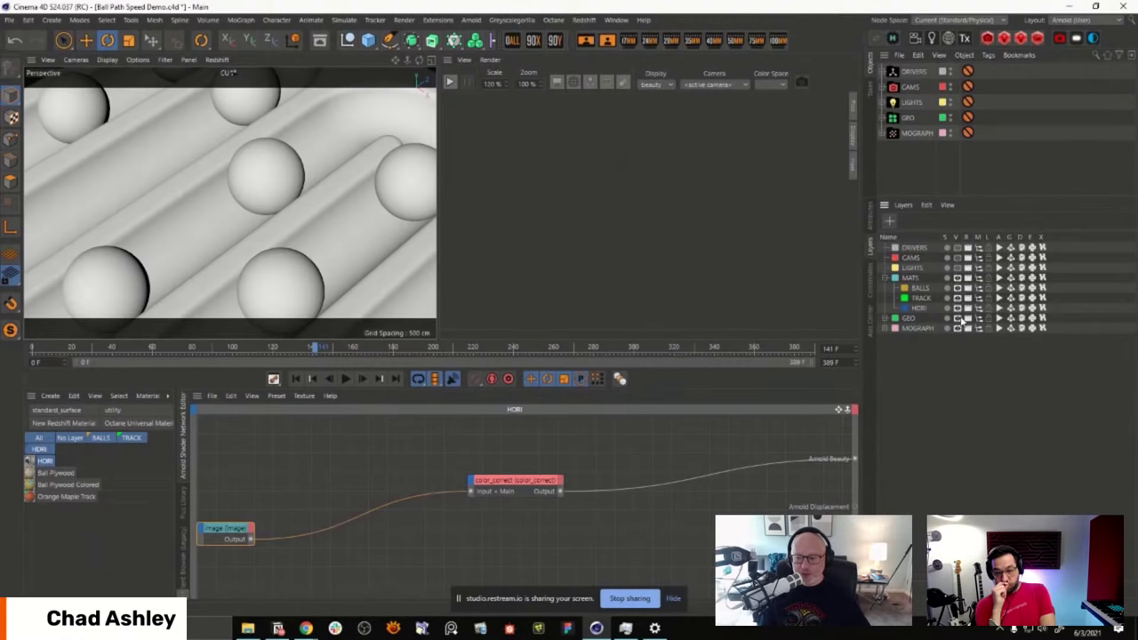
{"action": "left_click", "coordinate": [957, 318]}
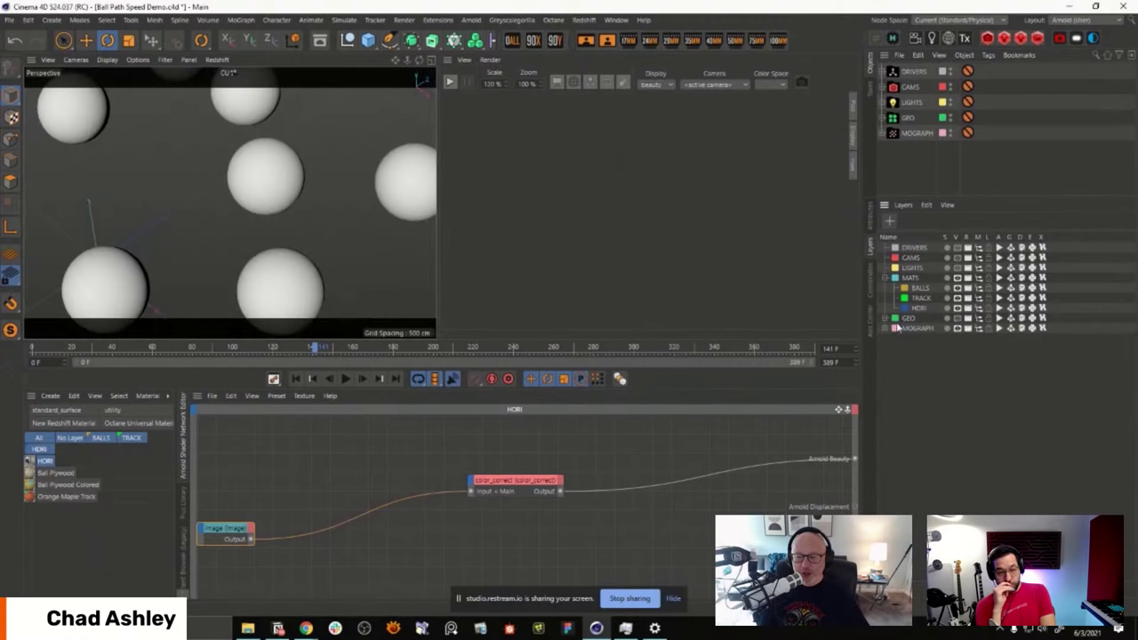
{"action": "left_click", "coordinate": [886, 318]}
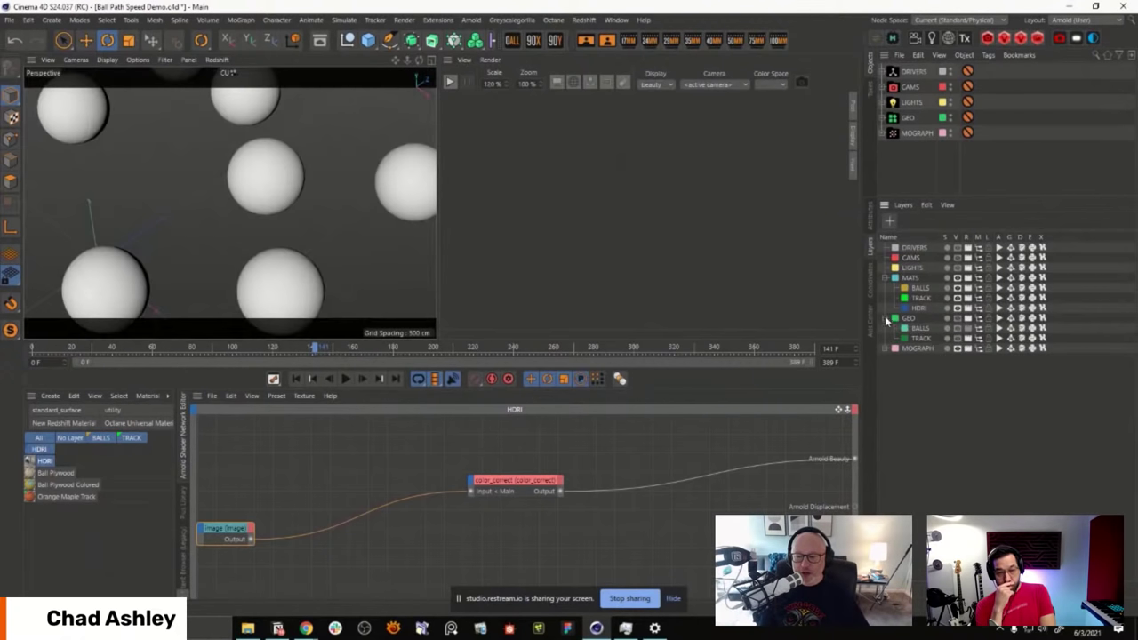
{"action": "left_click", "coordinate": [958, 318]}
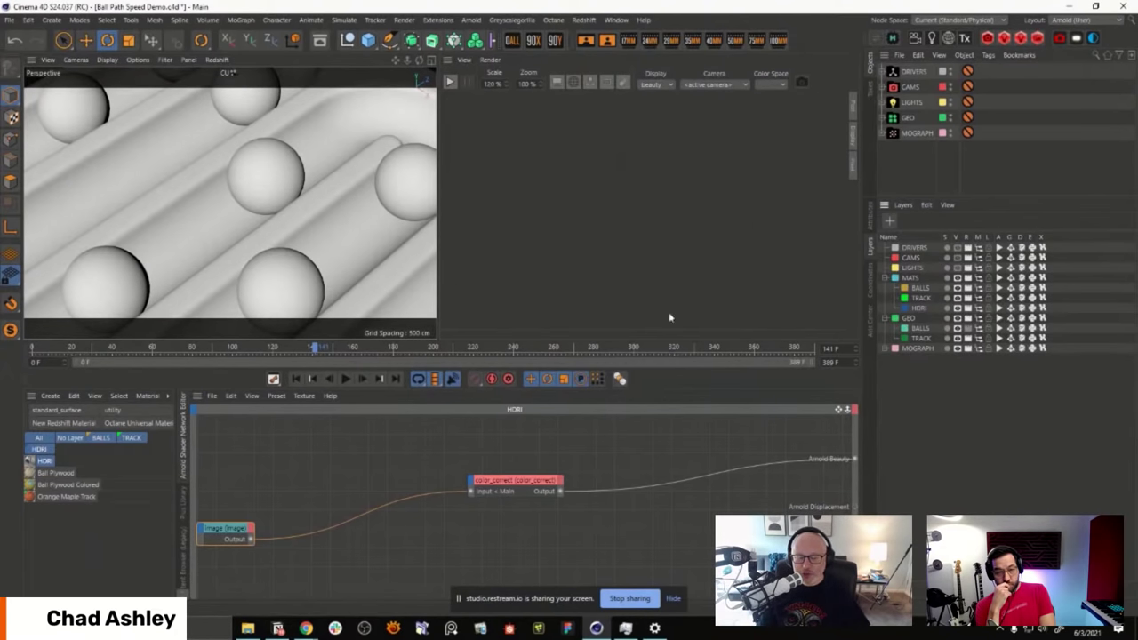
Step: Toggle the balls' viewport visibility, then expand MOGRAPH to reveal its cloner sublayers
{"action": "left_click", "coordinate": [956, 348]}
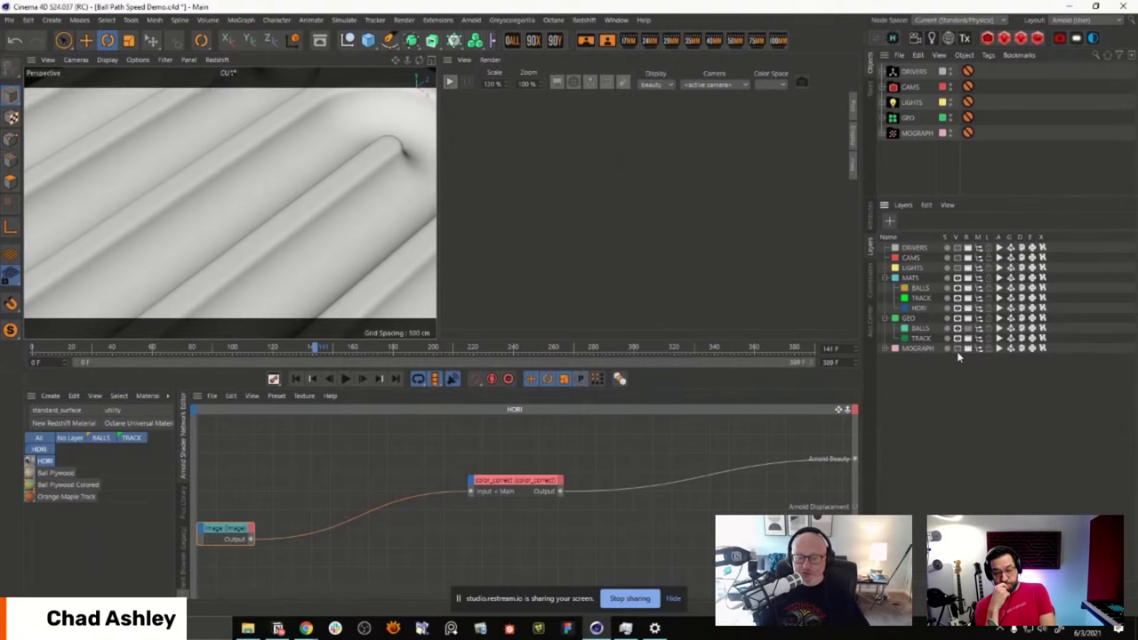
{"action": "left_click", "coordinate": [956, 348]}
{"action": "left_click", "coordinate": [957, 347]}
{"action": "left_click", "coordinate": [955, 347]}
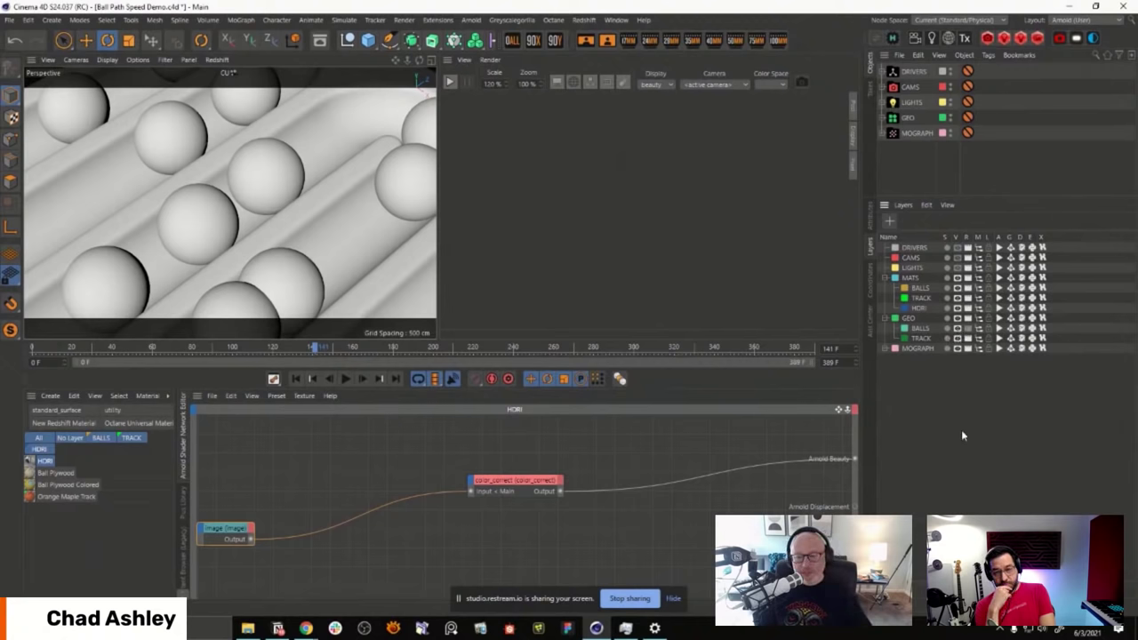
{"action": "left_click_drag", "start_coordinate": [982, 323], "coordinate": [973, 377]}
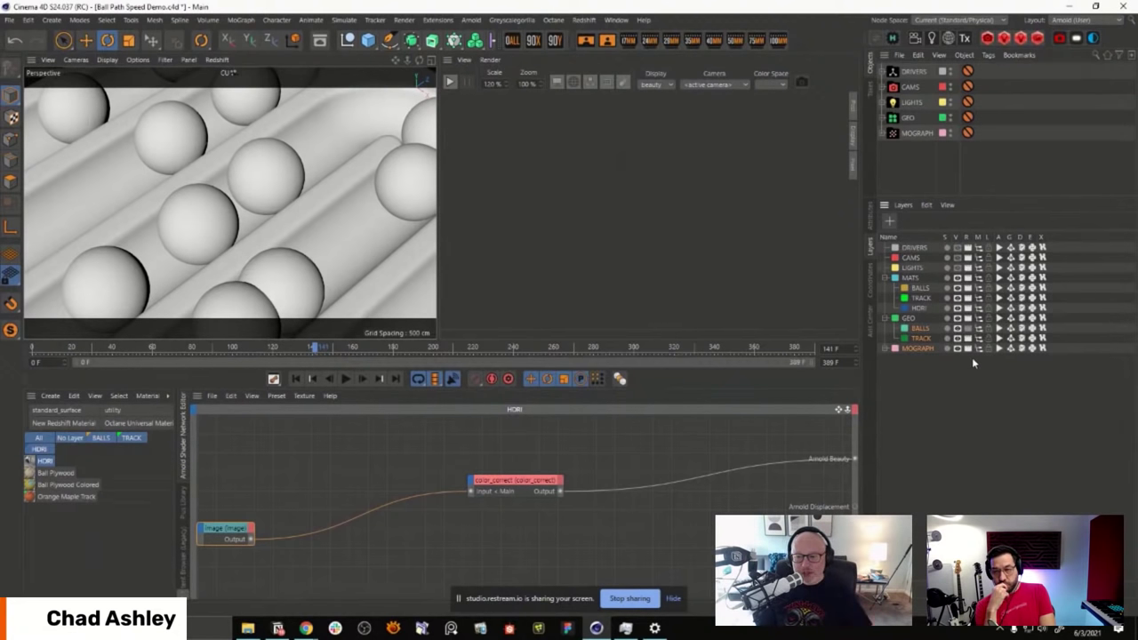
{"action": "left_click", "coordinate": [886, 349]}
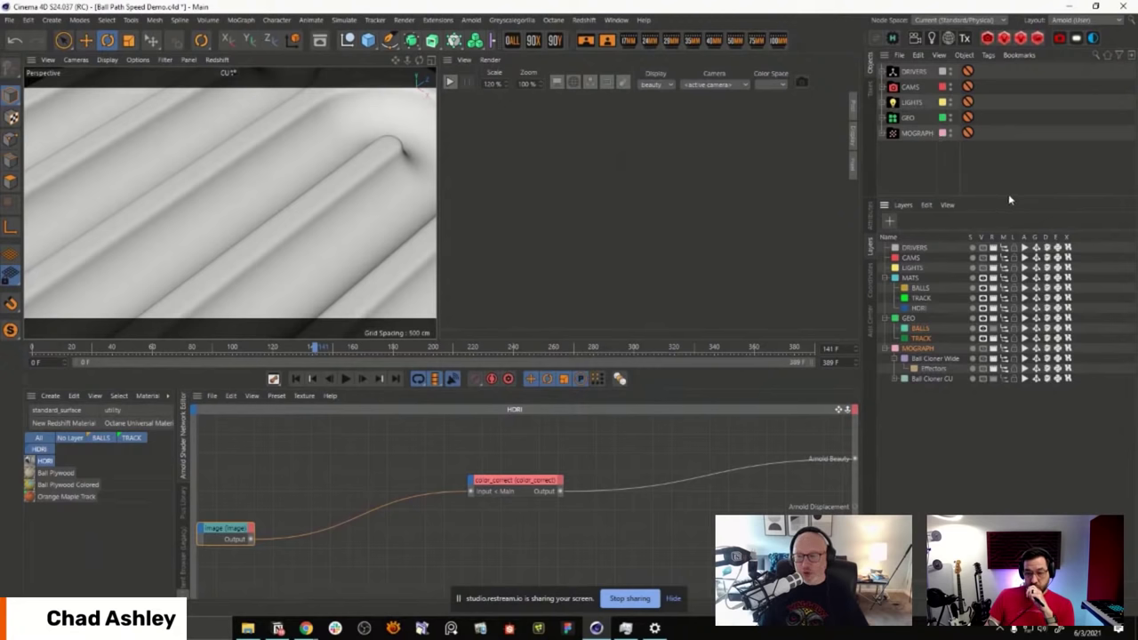
{"action": "left_click_drag", "start_coordinate": [1008, 197], "coordinate": [1008, 322]}
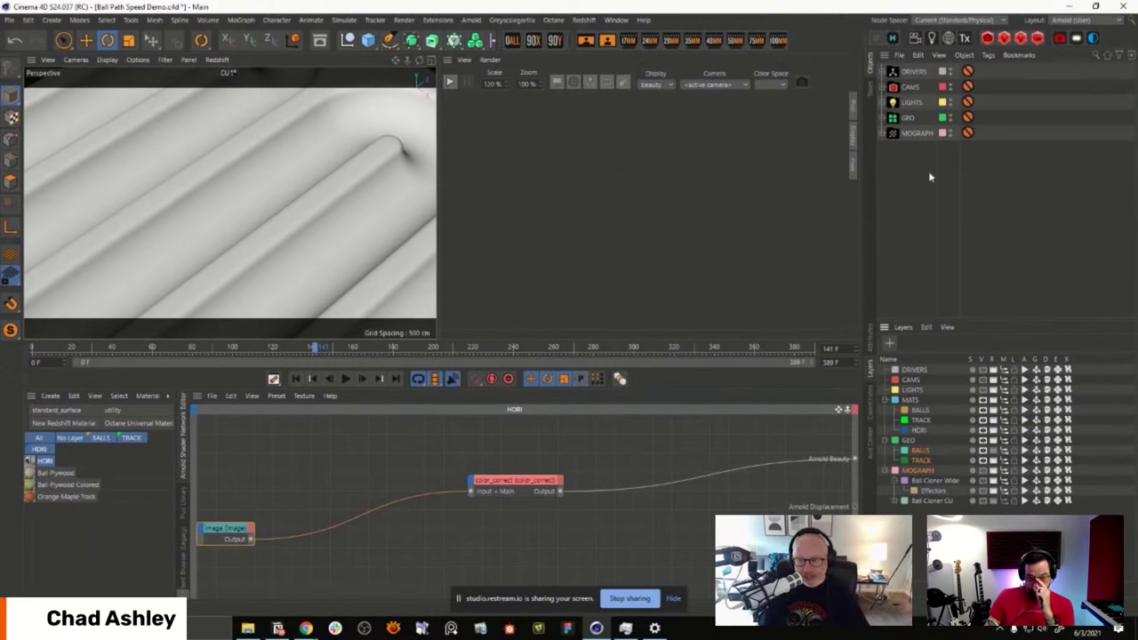
Step: In Untitled 3, view the DRIVERS null's Basic properties and add a new Null object
{"action": "key", "text": "ctrl+Tab"}
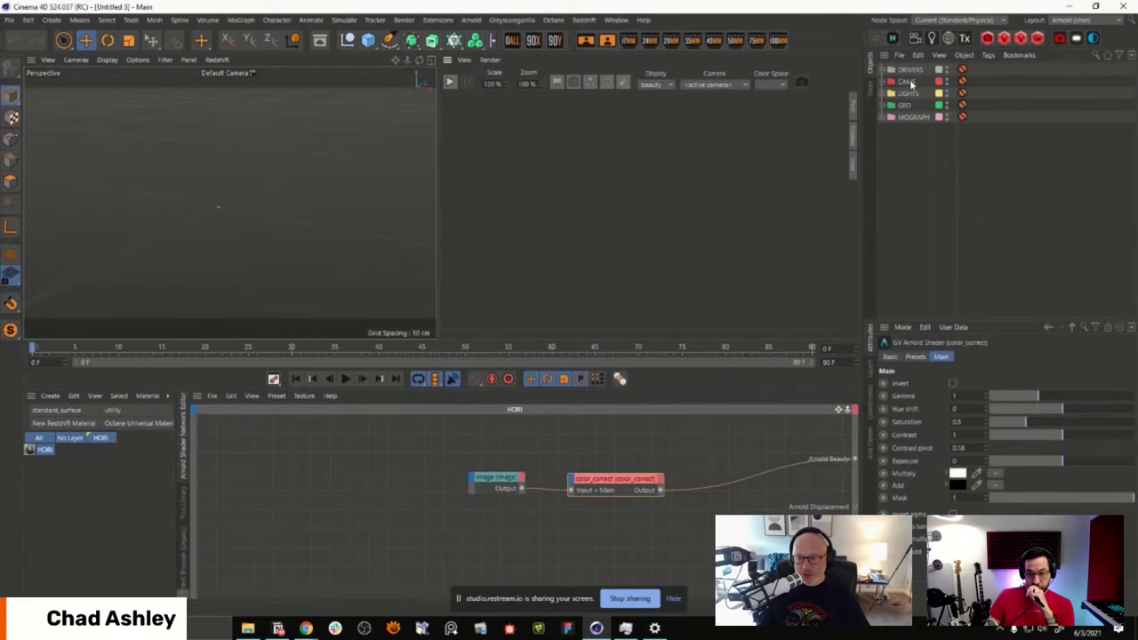
{"action": "left_click", "coordinate": [911, 70]}
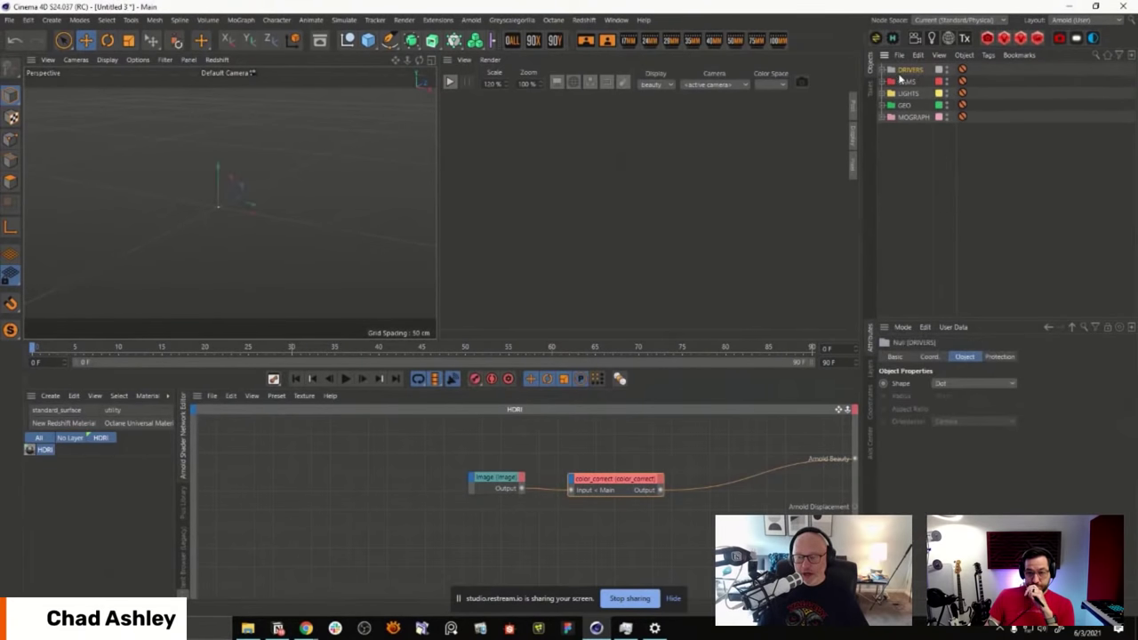
{"action": "left_click", "coordinate": [898, 357]}
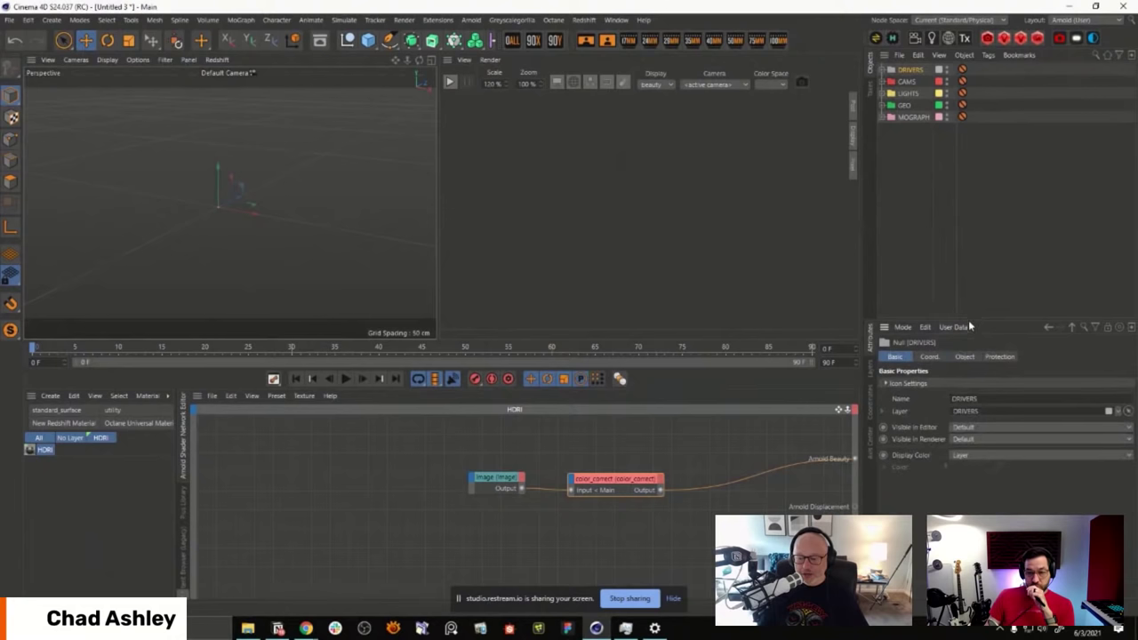
{"action": "left_click_drag", "start_coordinate": [967, 318], "coordinate": [970, 210]}
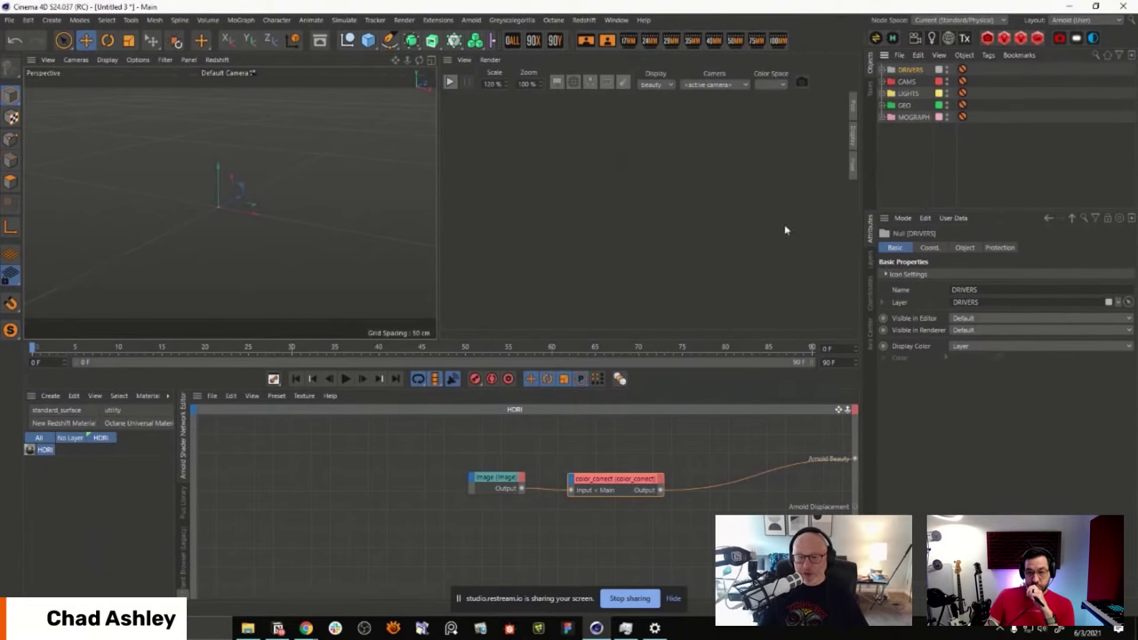
{"action": "left_click", "coordinate": [346, 40]}
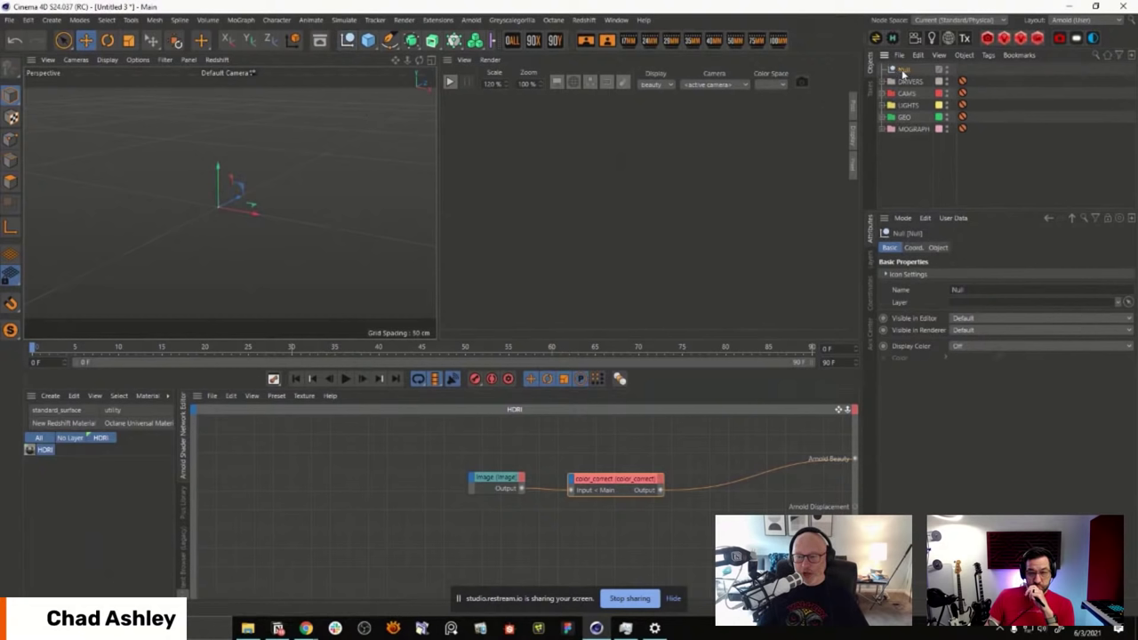
Step: Give the Null a folder icon, Icon Color set to Display Color, Display Color to Layer
{"action": "left_click", "coordinate": [907, 273]}
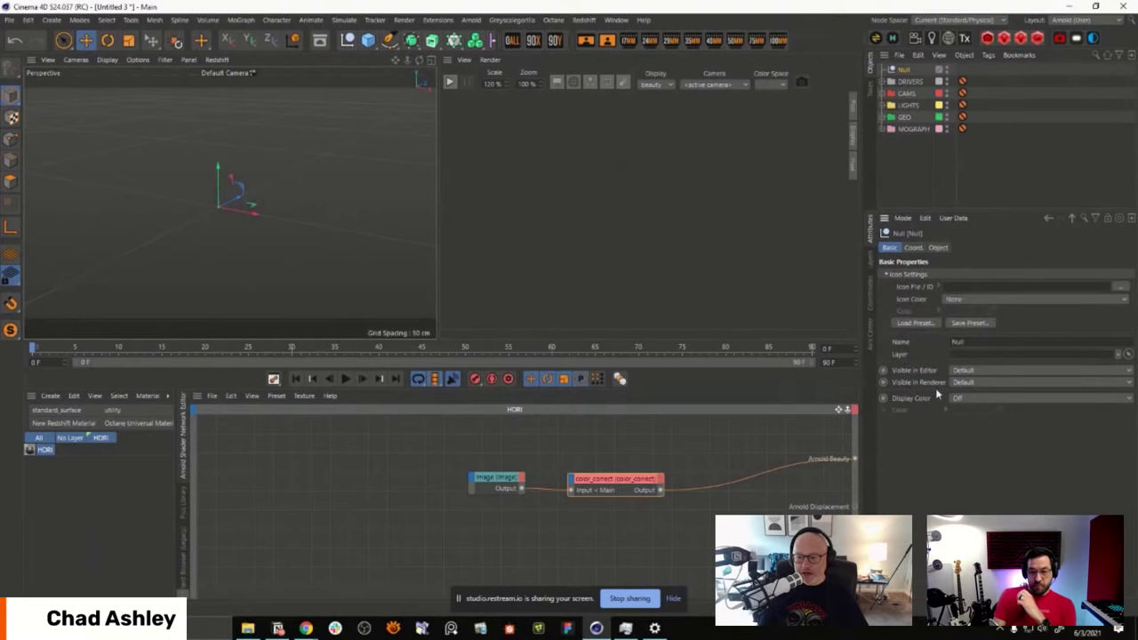
{"action": "left_click", "coordinate": [923, 322]}
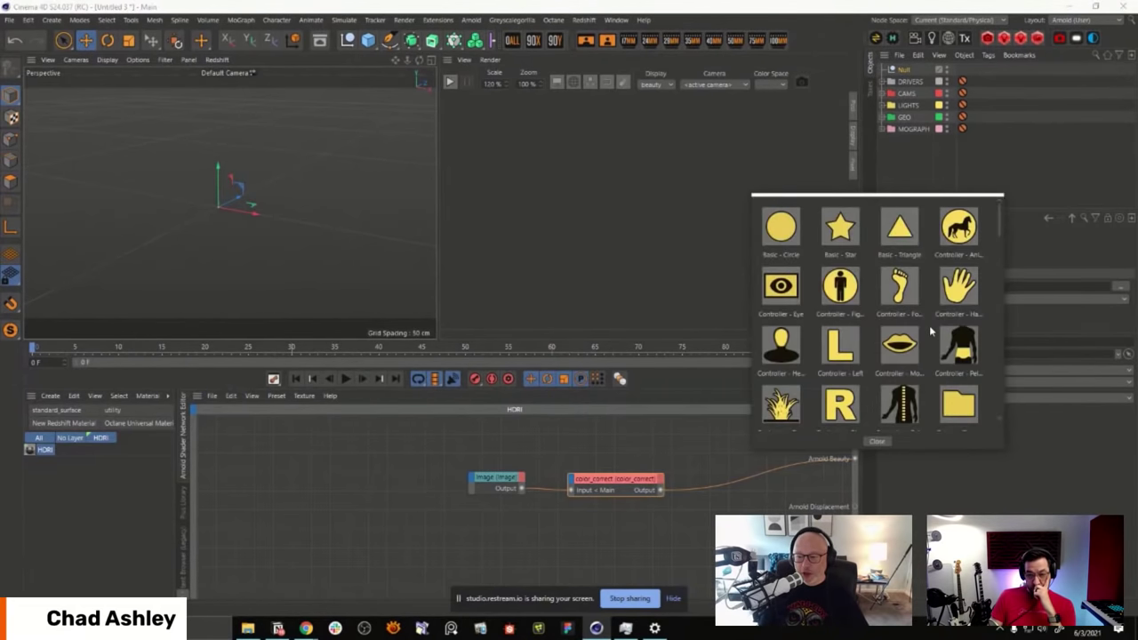
{"action": "left_click", "coordinate": [960, 409]}
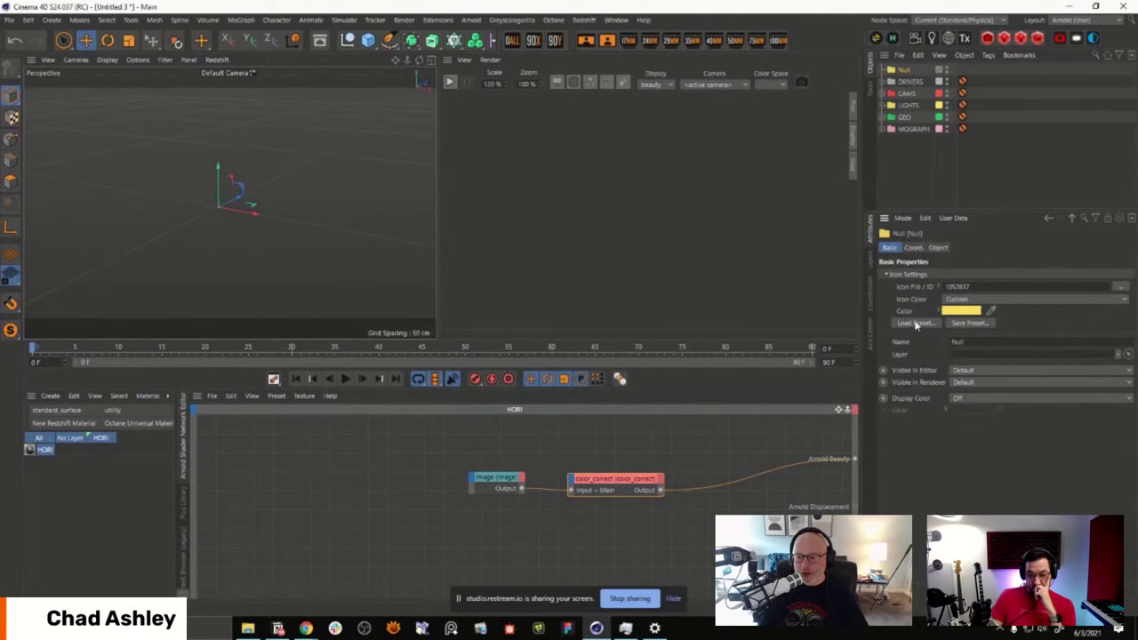
{"action": "left_click", "coordinate": [960, 299]}
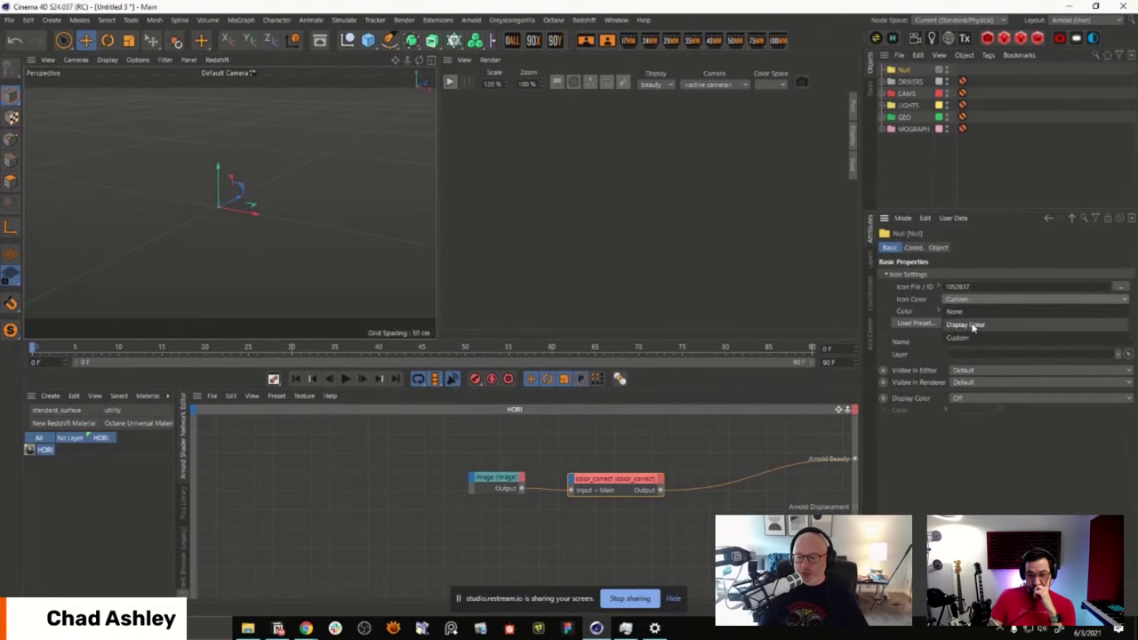
{"action": "left_click", "coordinate": [950, 325]}
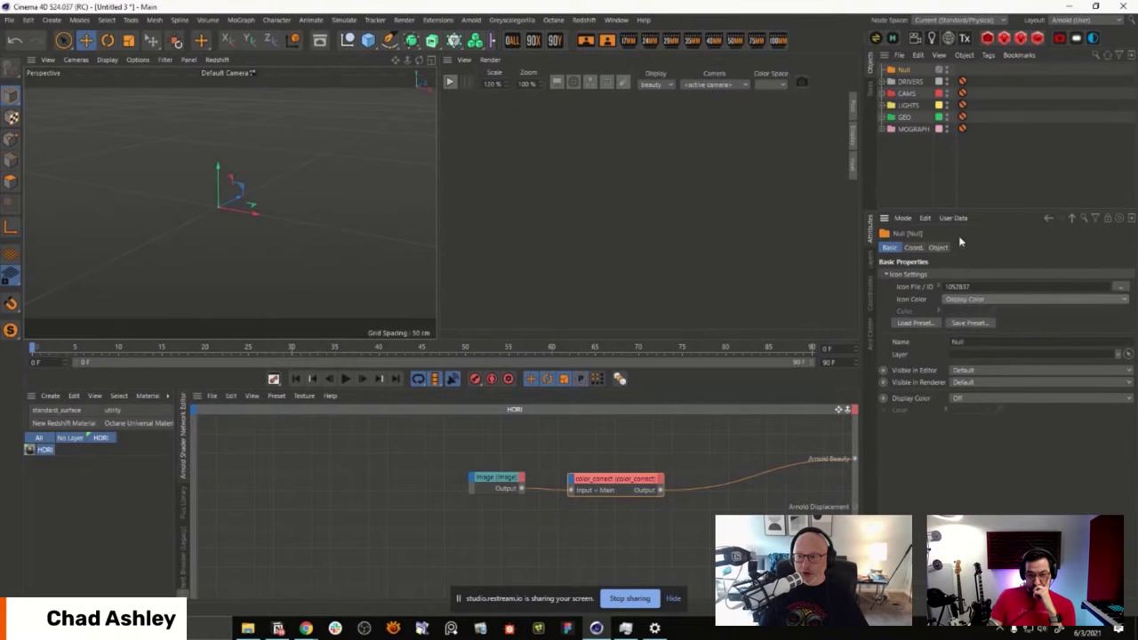
{"action": "left_click", "coordinate": [961, 398]}
{"action": "left_click", "coordinate": [988, 453]}
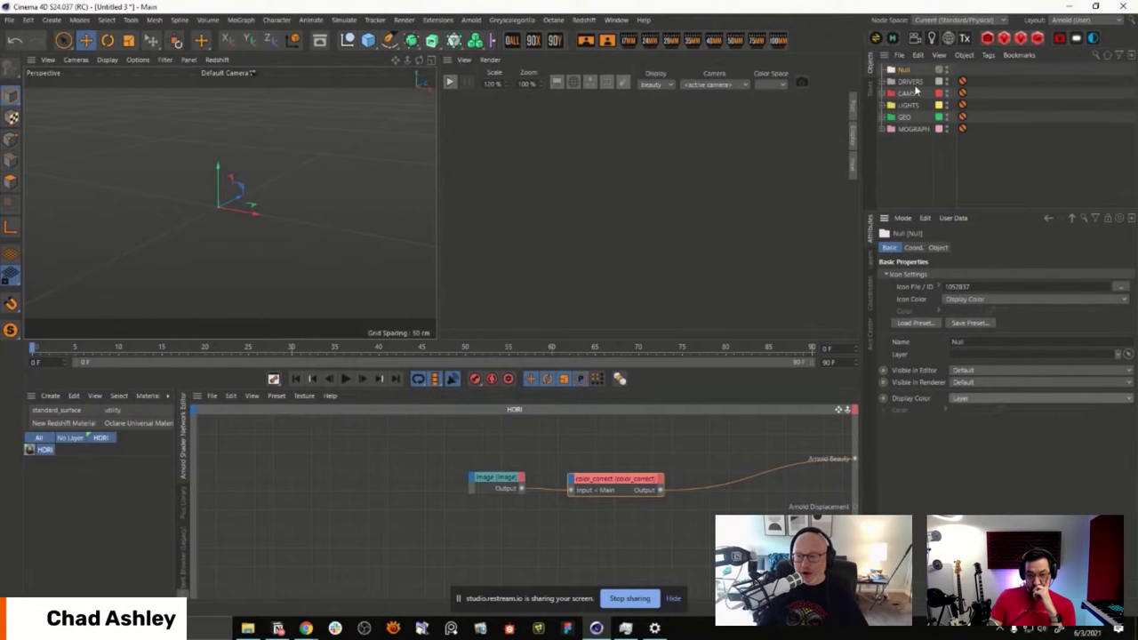
Step: Expand GEO in the layer list and drag the Null onto its FG sublayer
{"action": "left_click", "coordinate": [872, 260]}
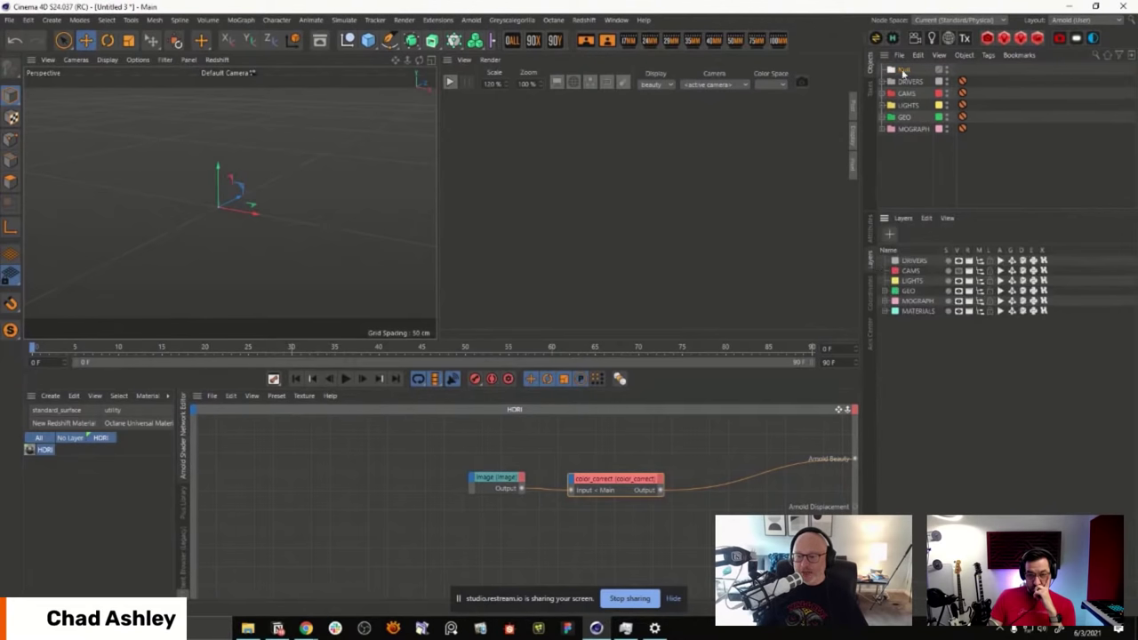
{"action": "left_click", "coordinate": [885, 293]}
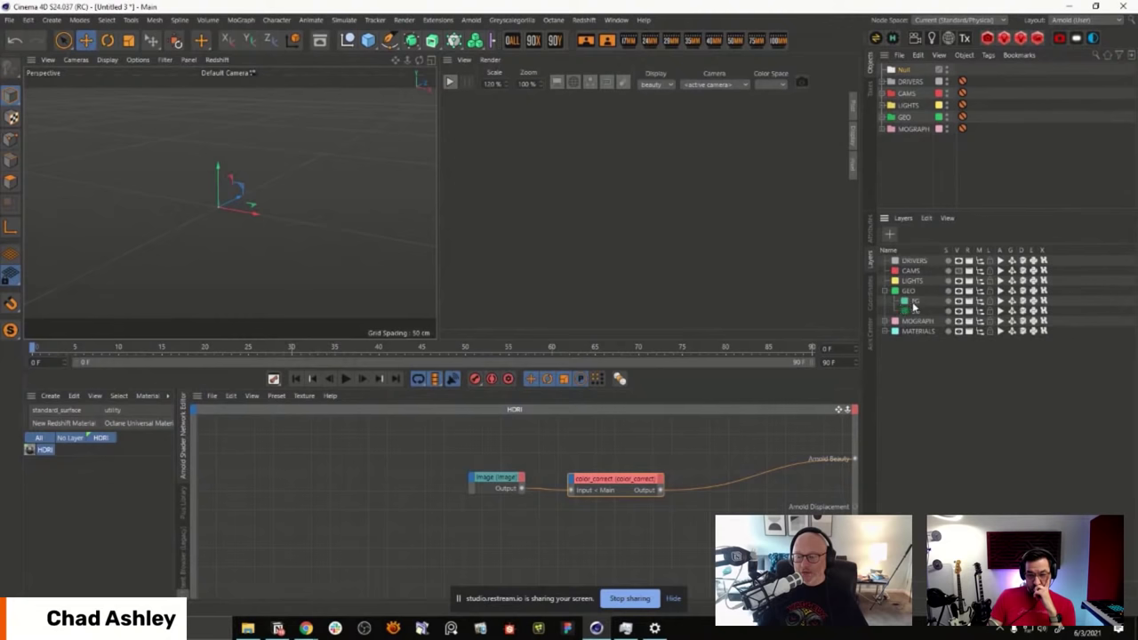
{"action": "left_click", "coordinate": [945, 75]}
{"action": "mouse_move", "coordinate": [956, 78]}
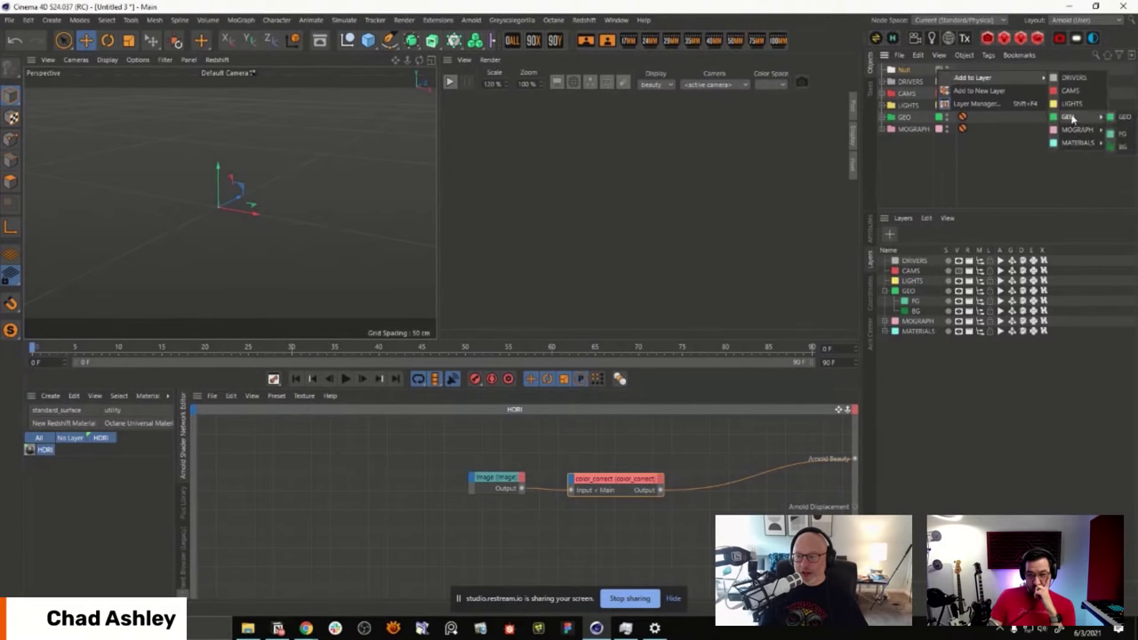
{"action": "left_click", "coordinate": [905, 73]}
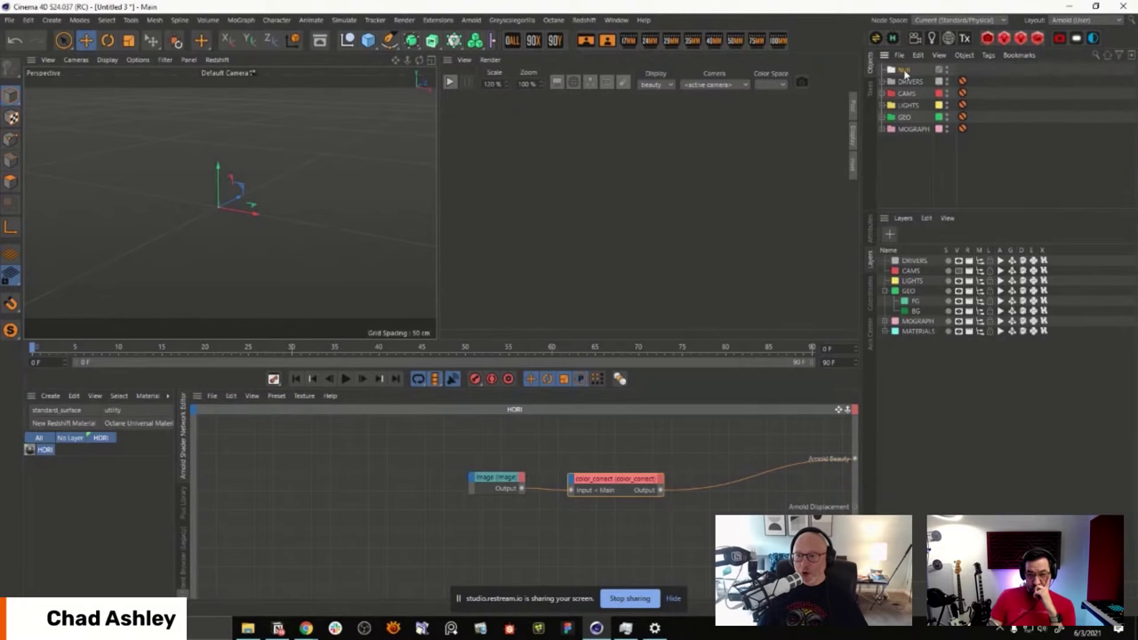
{"action": "left_click_drag", "start_coordinate": [908, 73], "coordinate": [920, 305]}
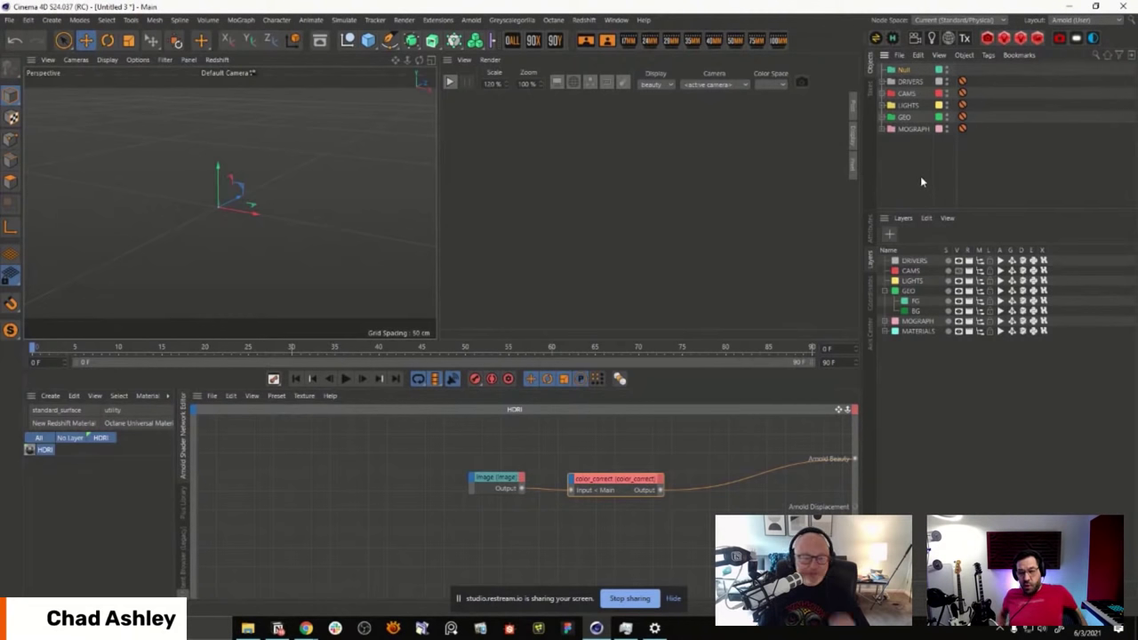
Step: Switch the object list to Large Icons, then return to Ball Path Speed Demo.c4d
{"action": "left_click", "coordinate": [939, 55]}
{"action": "mouse_move", "coordinate": [978, 74]}
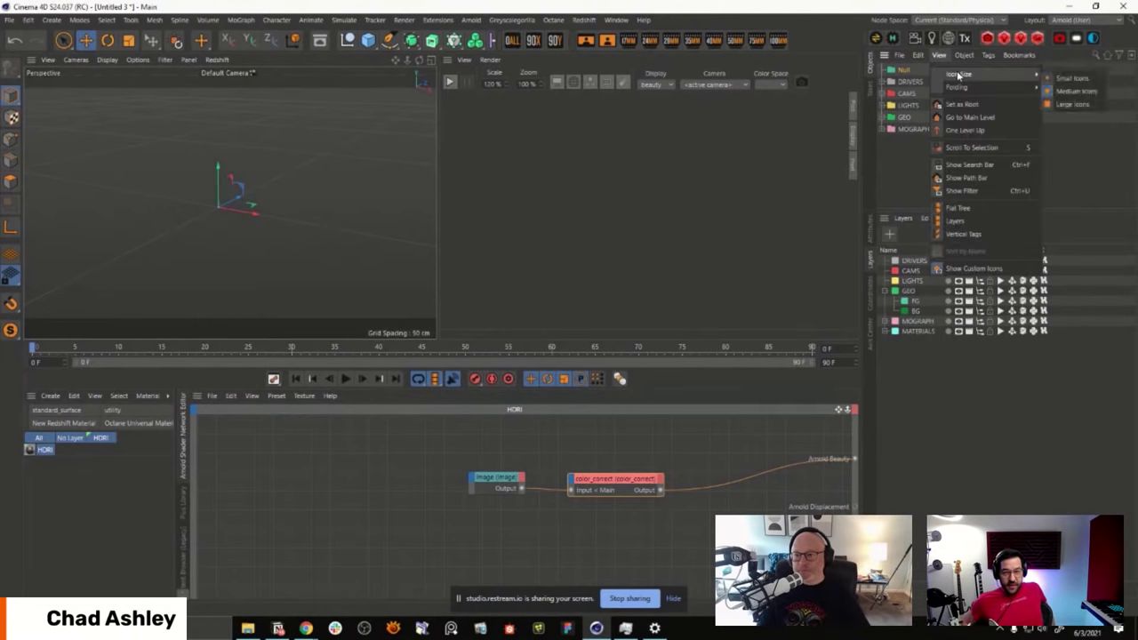
{"action": "left_click", "coordinate": [1086, 104]}
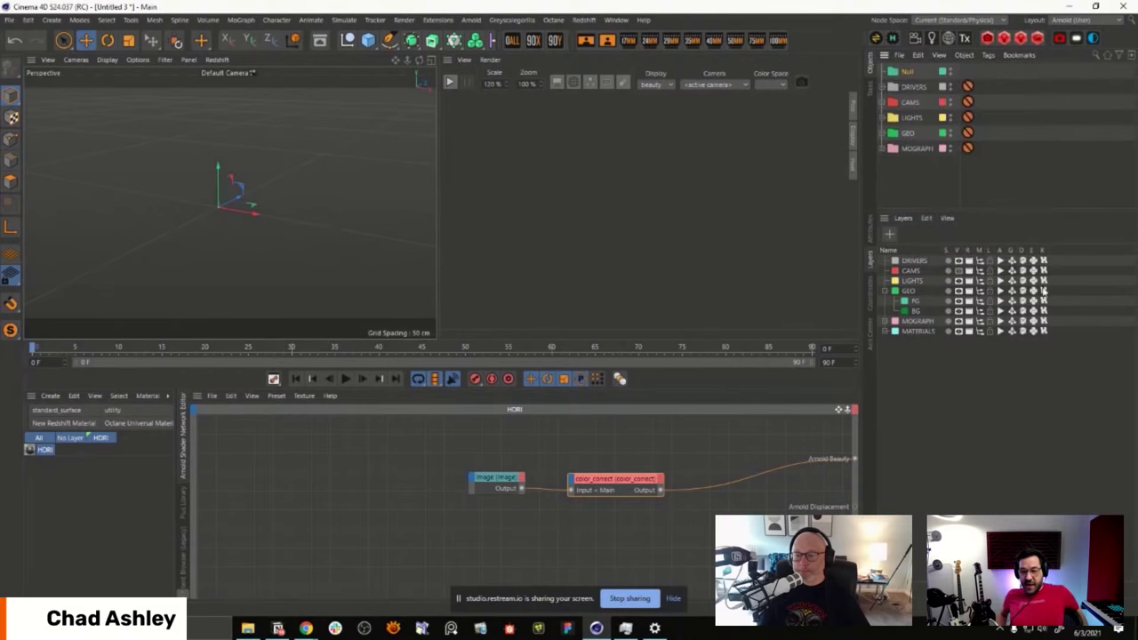
{"action": "left_click_drag", "start_coordinate": [990, 210], "coordinate": [991, 307]}
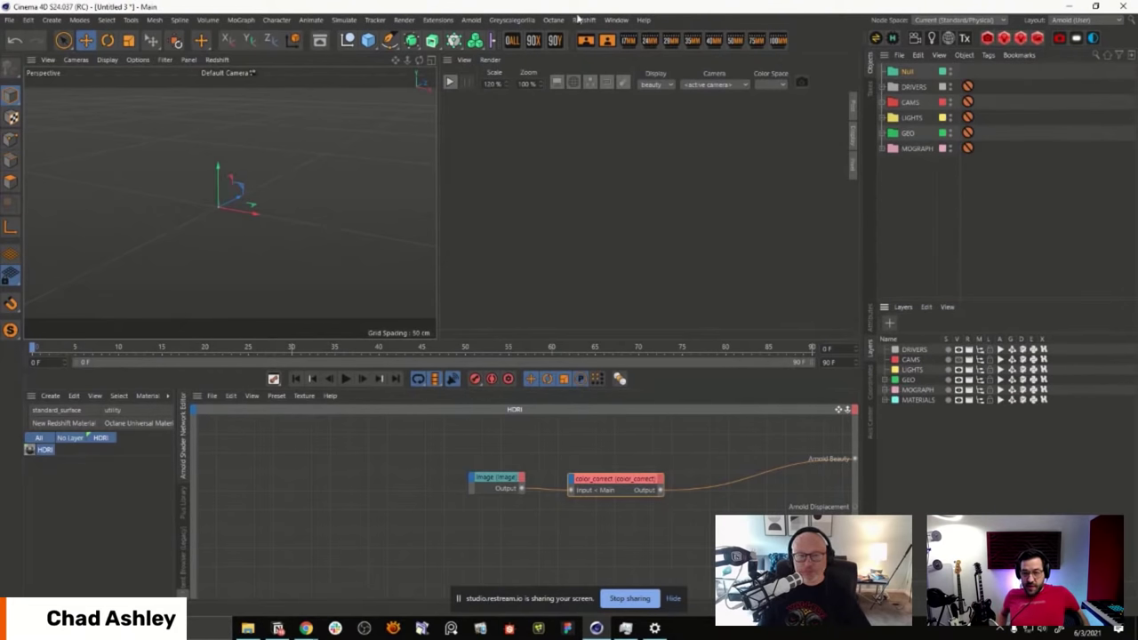
{"action": "left_click", "coordinate": [616, 20]}
{"action": "left_click", "coordinate": [692, 470]}
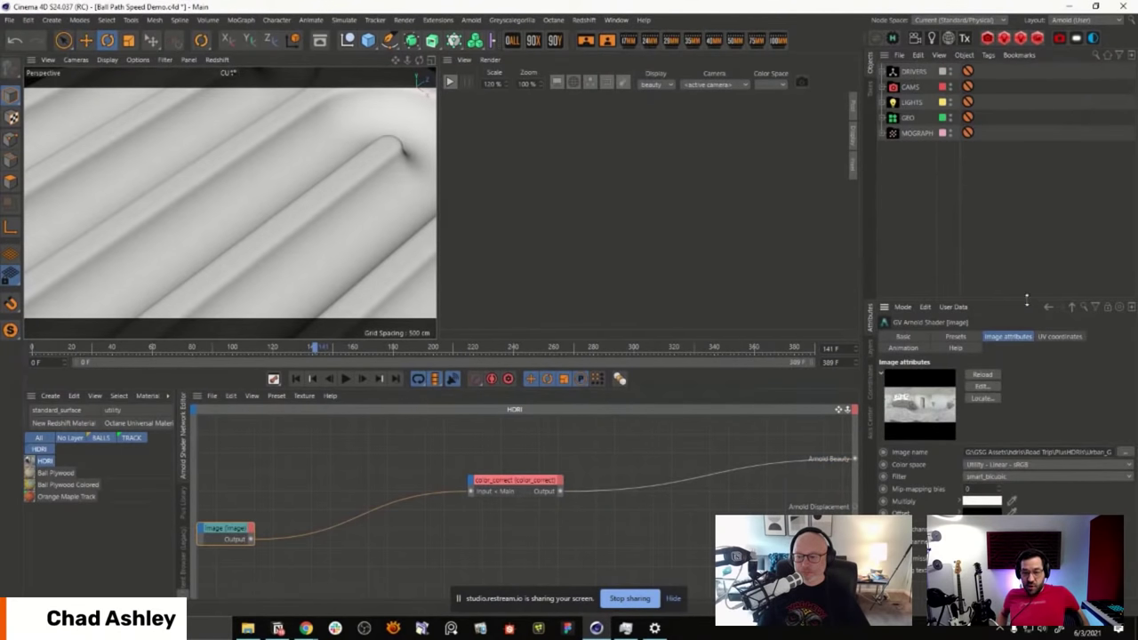
Step: Enlarge the Attributes panel, peek inside DRIVERS, and list the scene's layers
{"action": "left_click_drag", "start_coordinate": [1026, 301], "coordinate": [1022, 233]}
{"action": "left_click", "coordinate": [885, 75]}
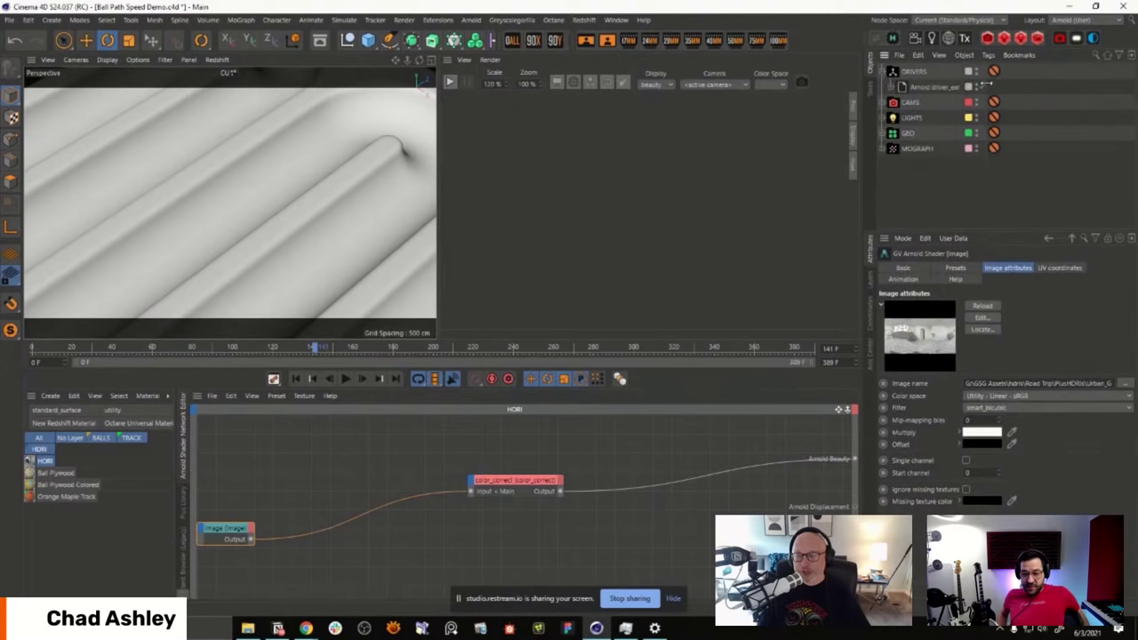
{"action": "left_click", "coordinate": [883, 75]}
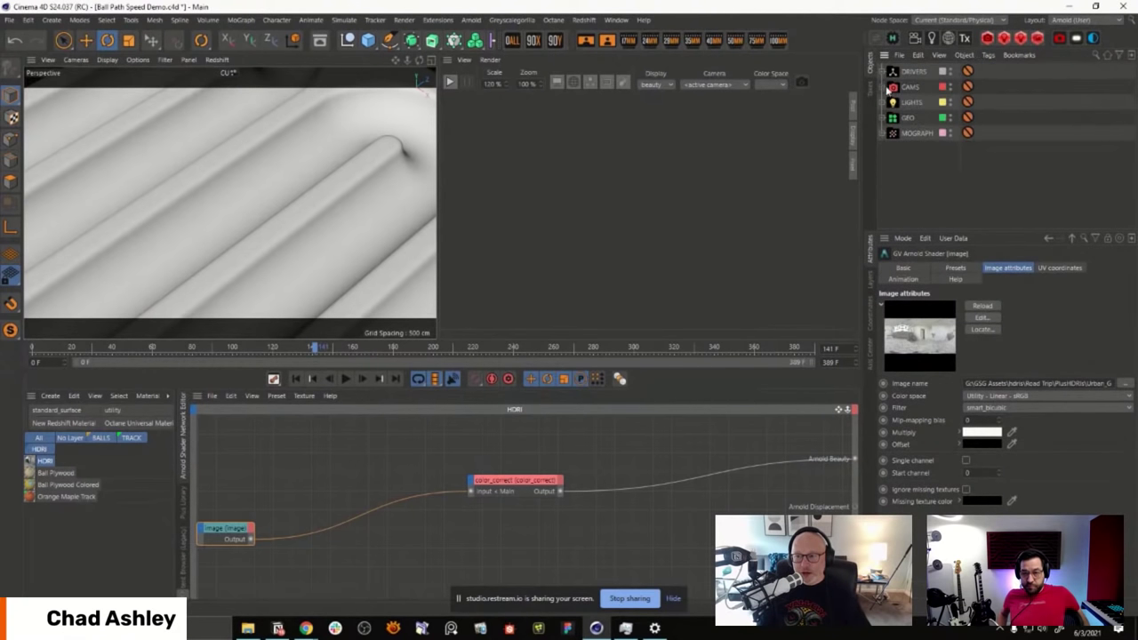
{"action": "left_click", "coordinate": [871, 280]}
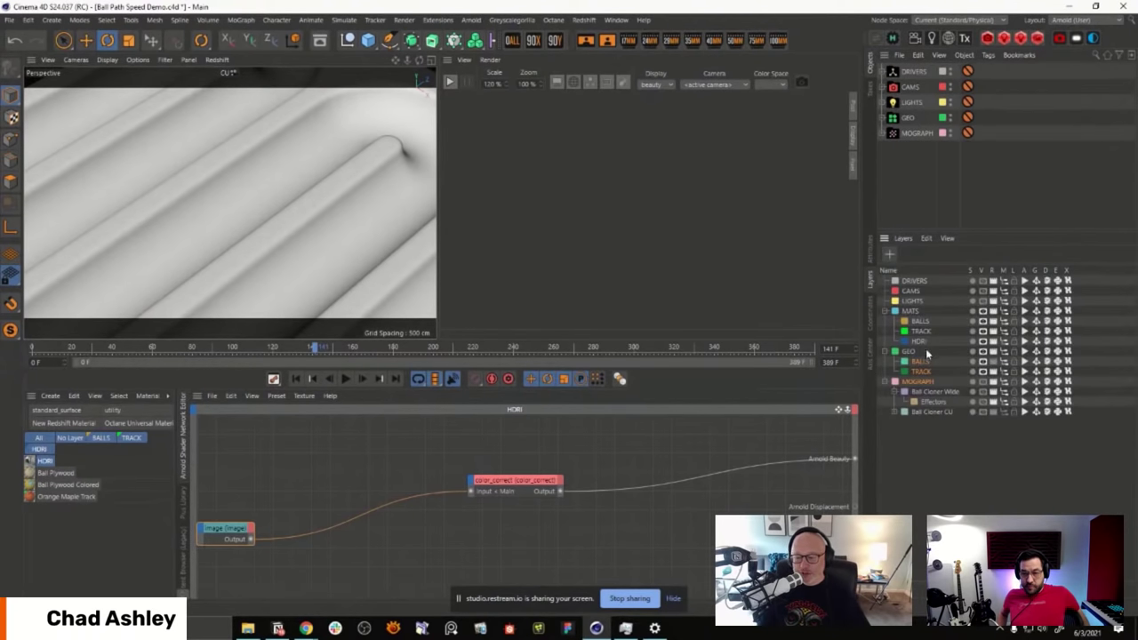
Step: Add Cube, Disc, Sphere, Platonic, Figure, Oil Tank, a second Platonic and Landscape primitives
{"action": "left_click", "coordinate": [944, 135]}
{"action": "left_click", "coordinate": [368, 40]}
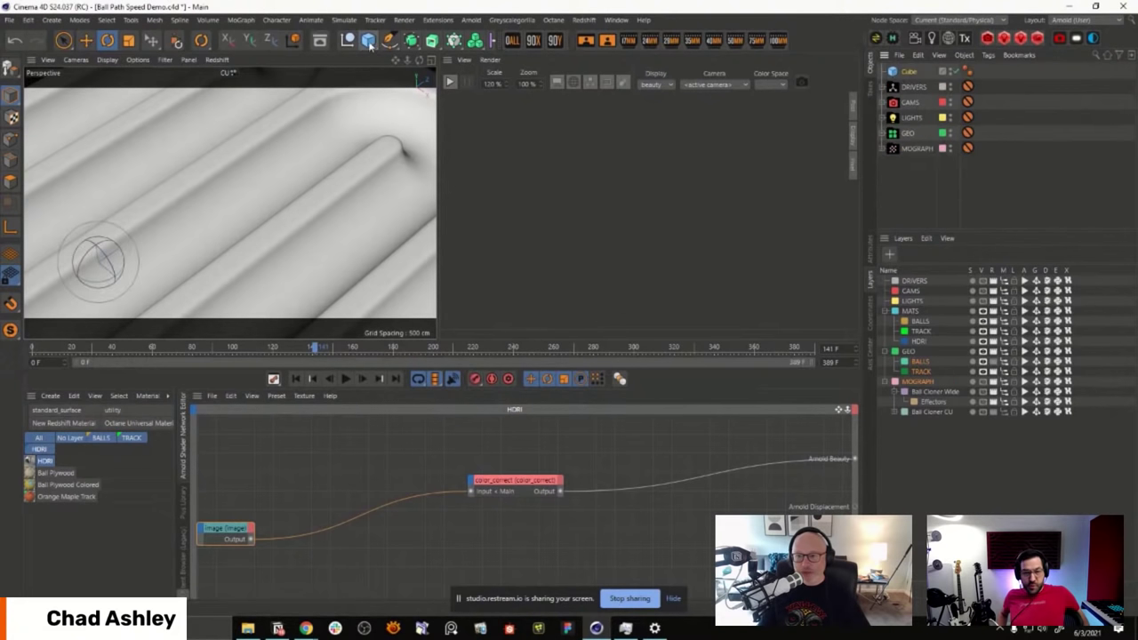
{"action": "left_click", "coordinate": [368, 40]}
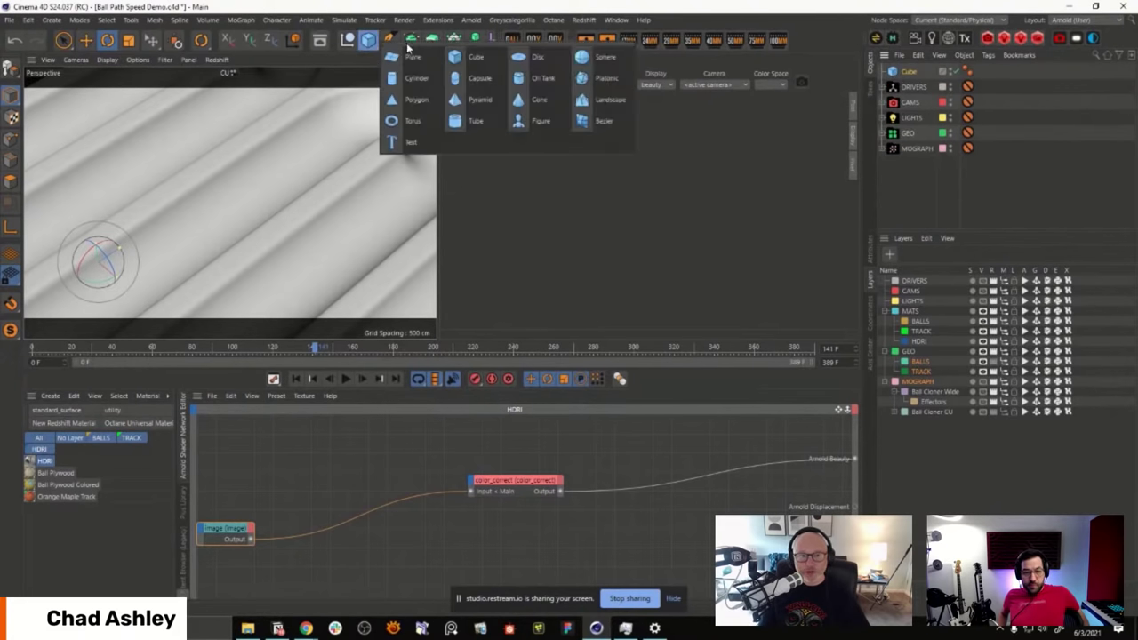
{"action": "left_click", "coordinate": [487, 51]}
{"action": "left_click", "coordinate": [534, 51]}
{"action": "left_click", "coordinate": [533, 64]}
{"action": "left_click", "coordinate": [487, 91]}
{"action": "left_click", "coordinate": [491, 64]}
{"action": "left_click", "coordinate": [533, 64]}
{"action": "left_click", "coordinate": [533, 77]}
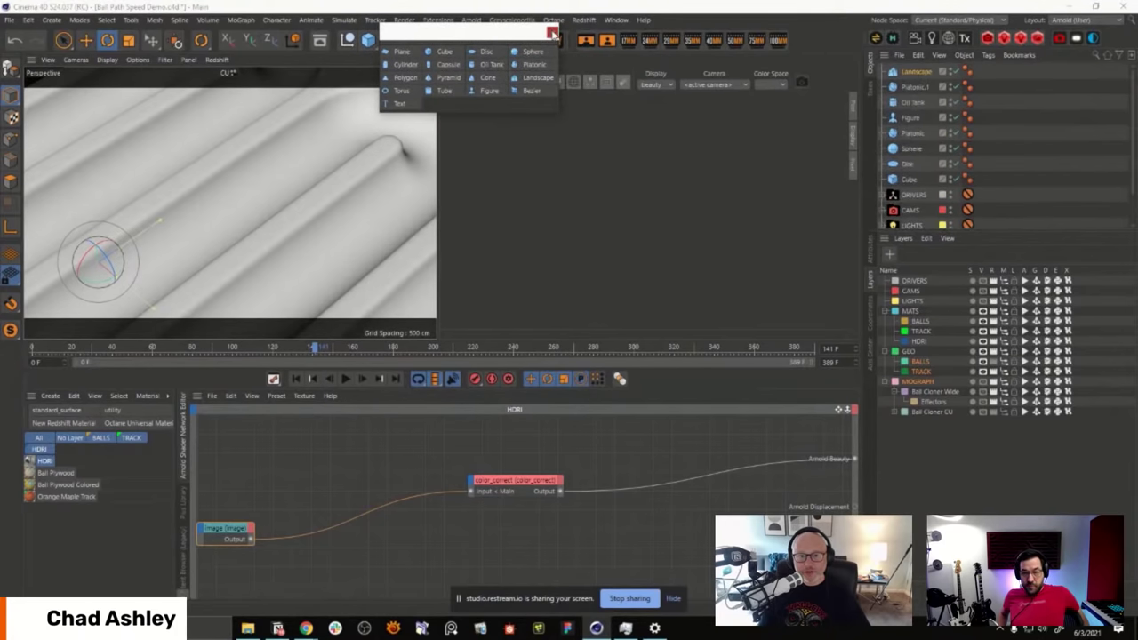
{"action": "left_click", "coordinate": [552, 32]}
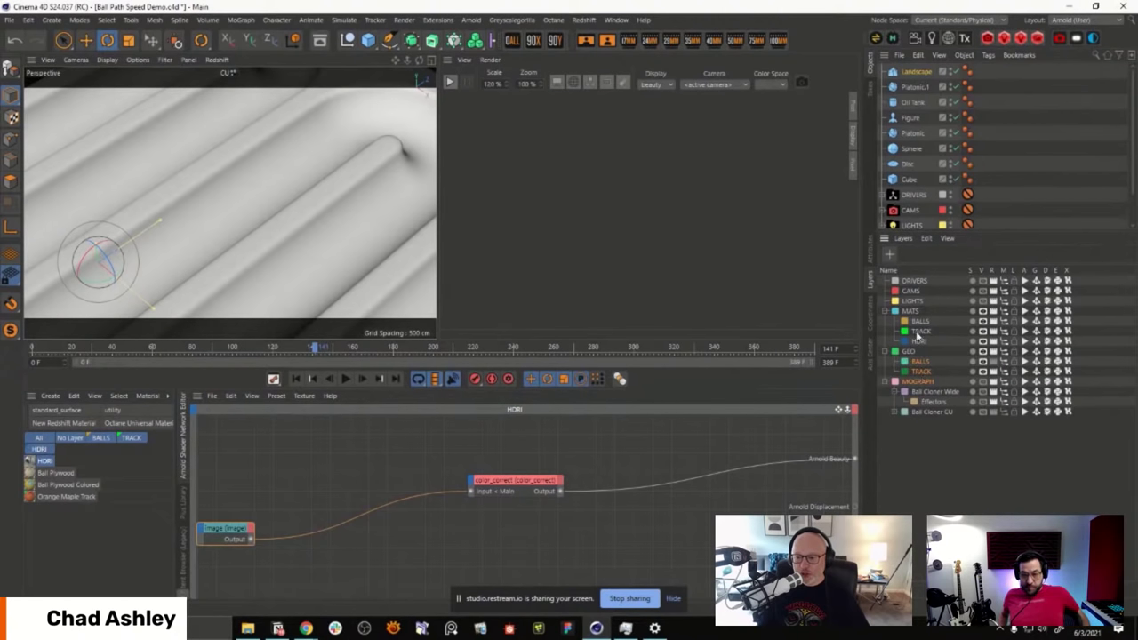
Step: Create a layer named 'Stuff', move it to the top of the layer list, and enlarge the object list
{"action": "double_click", "coordinate": [913, 444]}
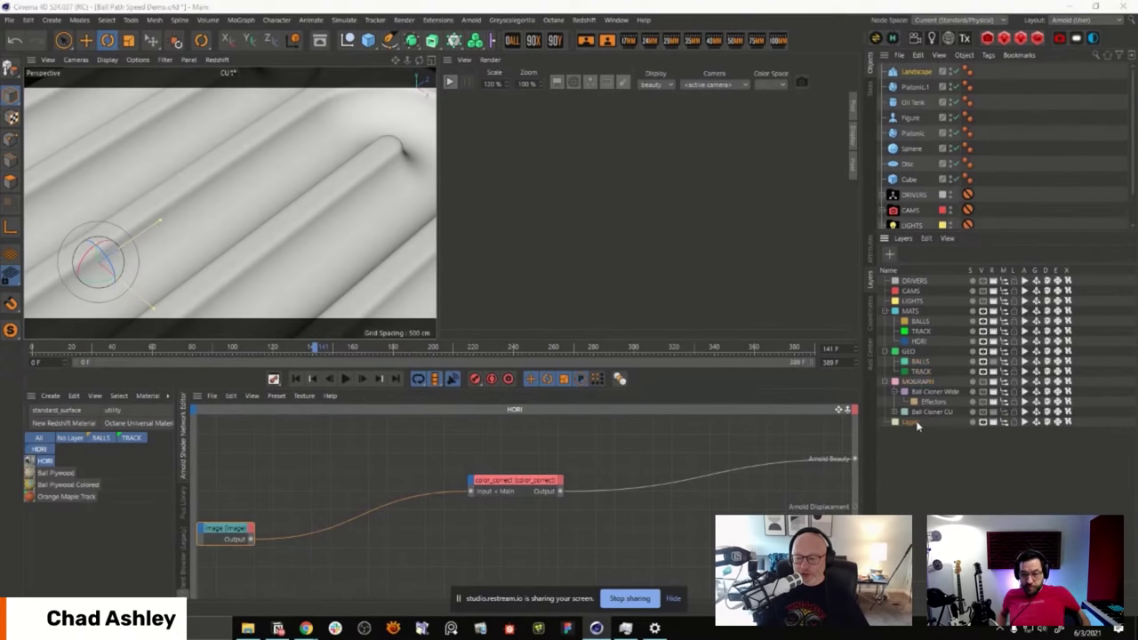
{"action": "double_click", "coordinate": [914, 421]}
{"action": "type", "text": "Stuff"}
{"action": "key", "text": "Return"}
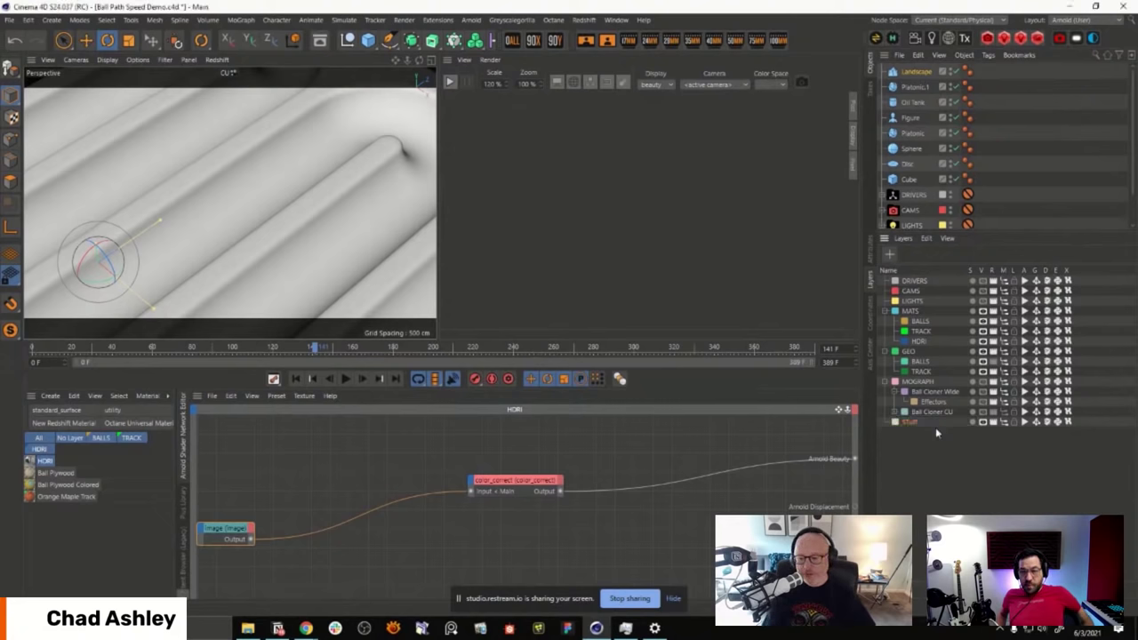
{"action": "left_click_drag", "start_coordinate": [904, 421], "coordinate": [920, 281]}
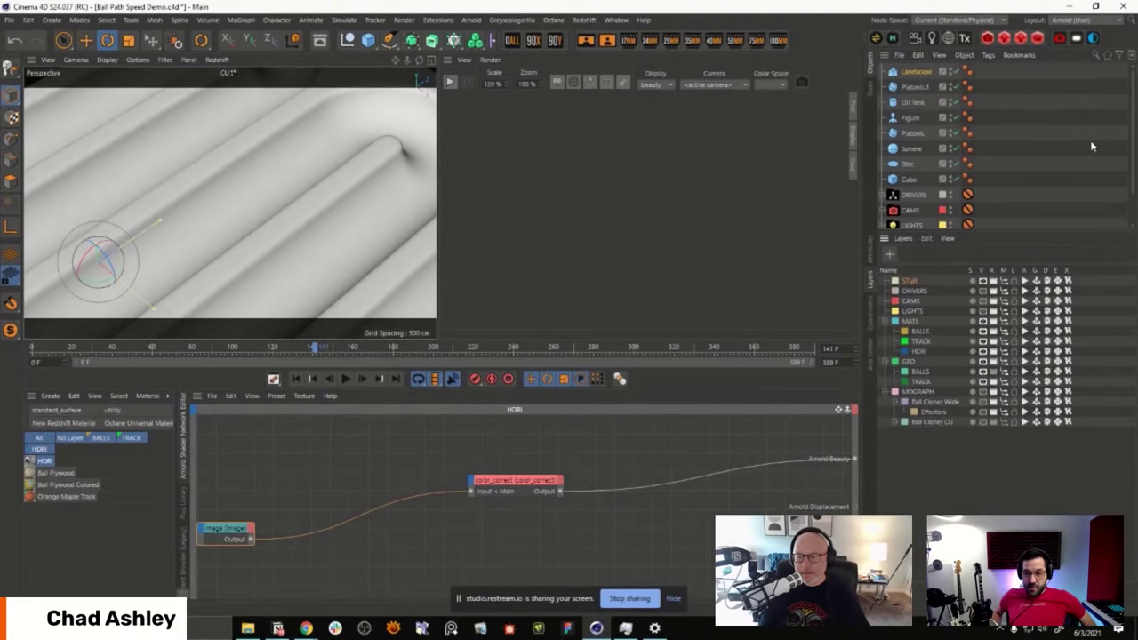
{"action": "left_click_drag", "start_coordinate": [1031, 231], "coordinate": [926, 260]}
Step: Expand and collapse MOGRAPH and DRIVERS in the object list to inspect their contents
{"action": "left_click", "coordinate": [885, 257]}
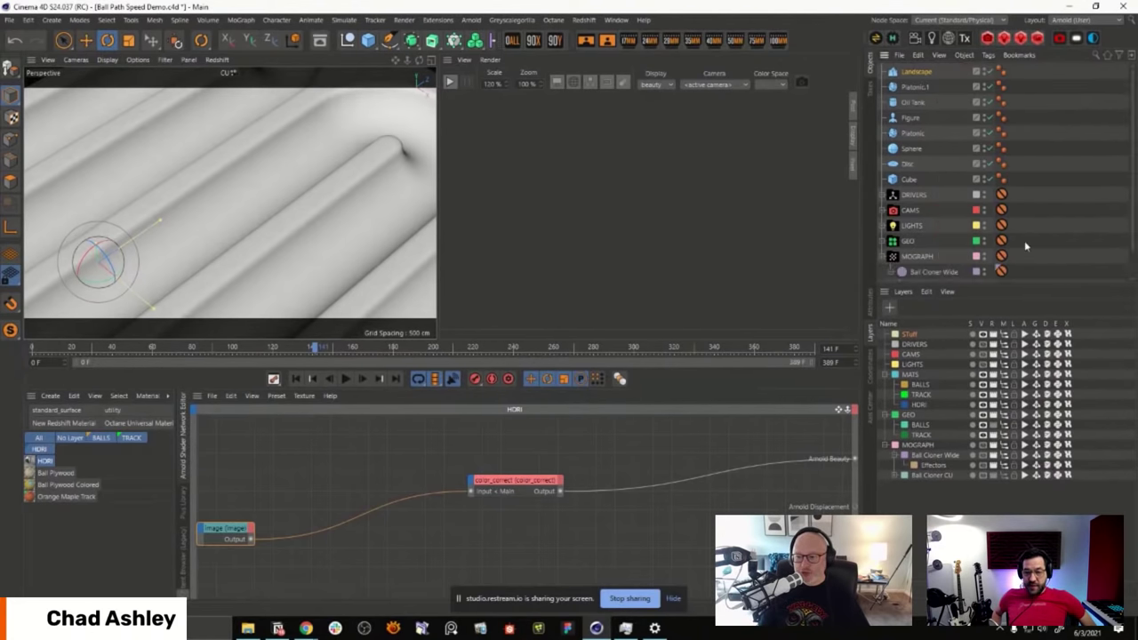
{"action": "left_click", "coordinate": [885, 257]}
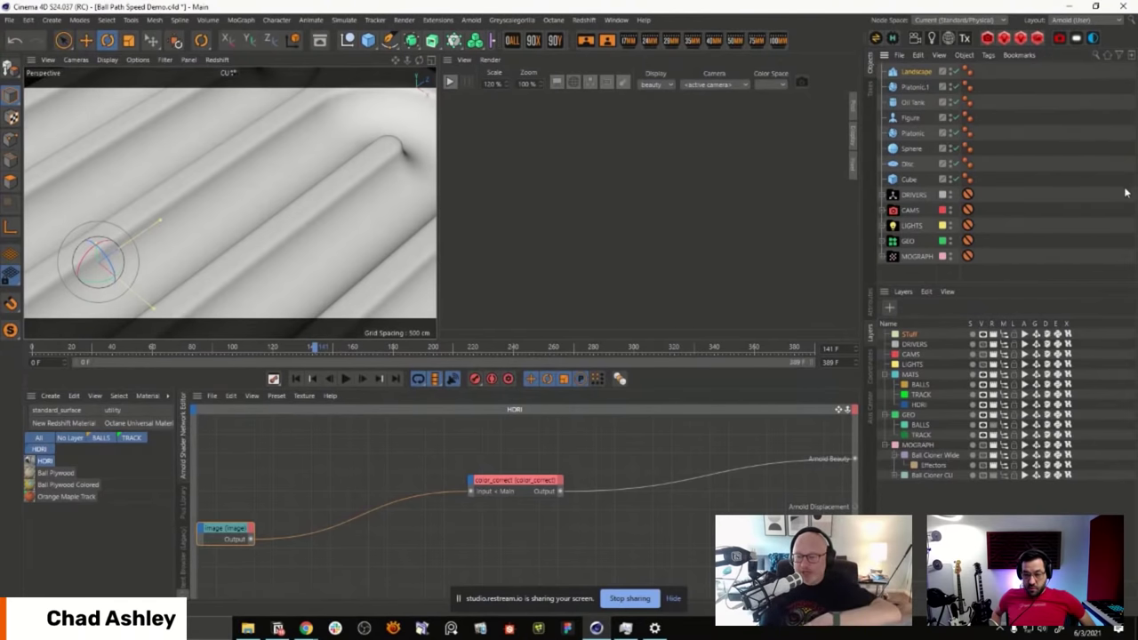
{"action": "left_click", "coordinate": [887, 197]}
{"action": "left_click", "coordinate": [887, 197]}
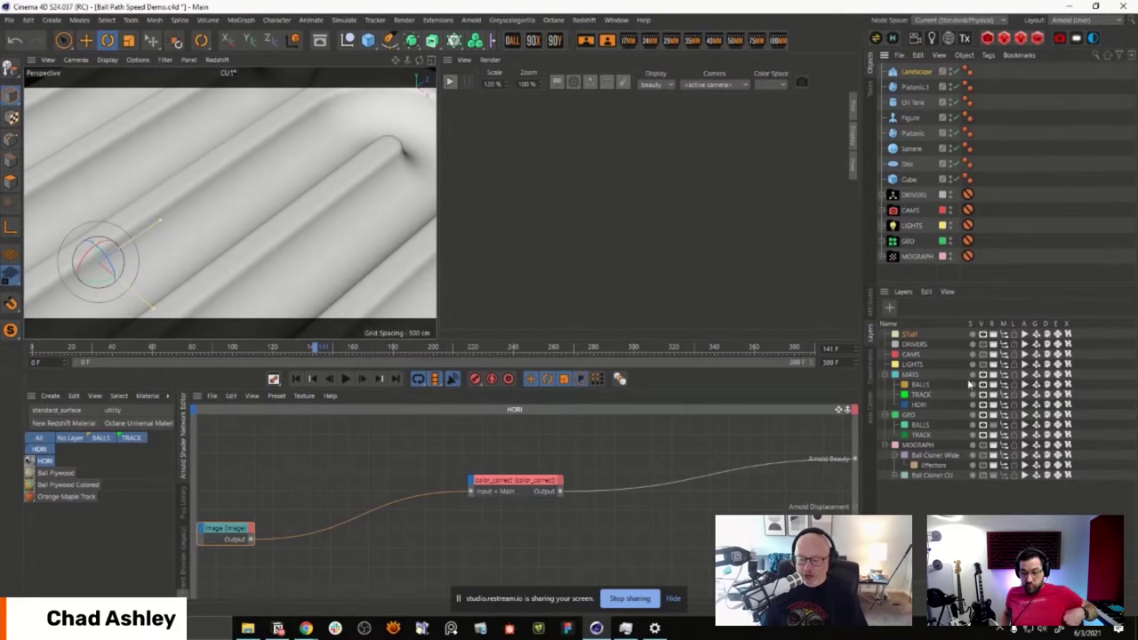
Step: Collapse the MATS, GEO and MOGRAPH layer folders and hide GEO's objects from the object list
{"action": "left_click", "coordinate": [886, 374]}
{"action": "left_click", "coordinate": [887, 384]}
{"action": "left_click", "coordinate": [886, 394]}
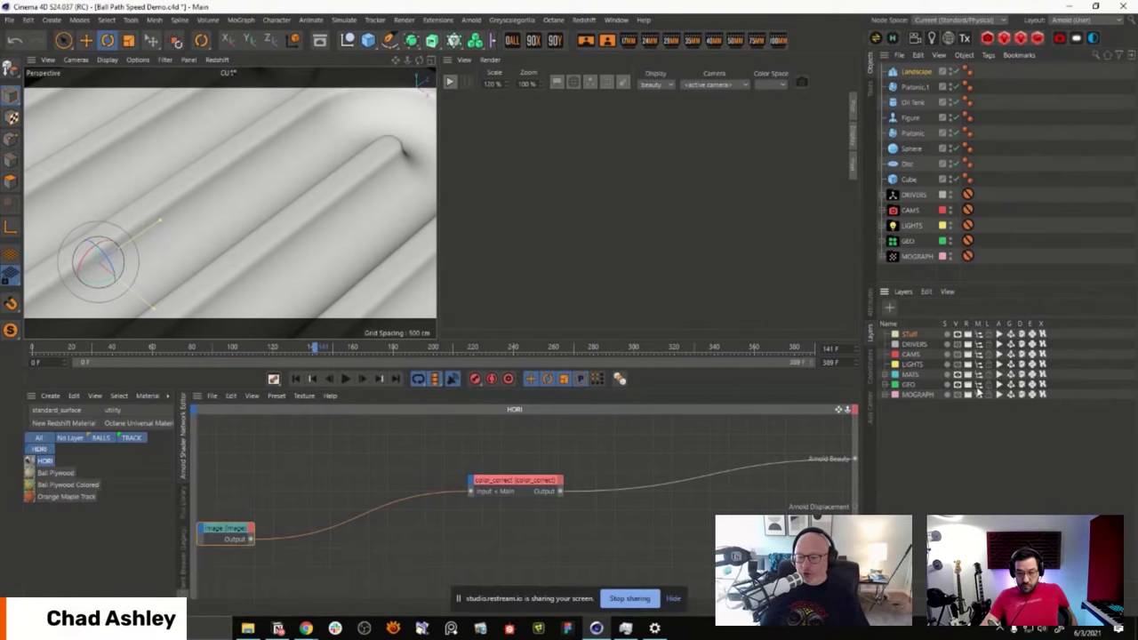
{"action": "left_click", "coordinate": [979, 386]}
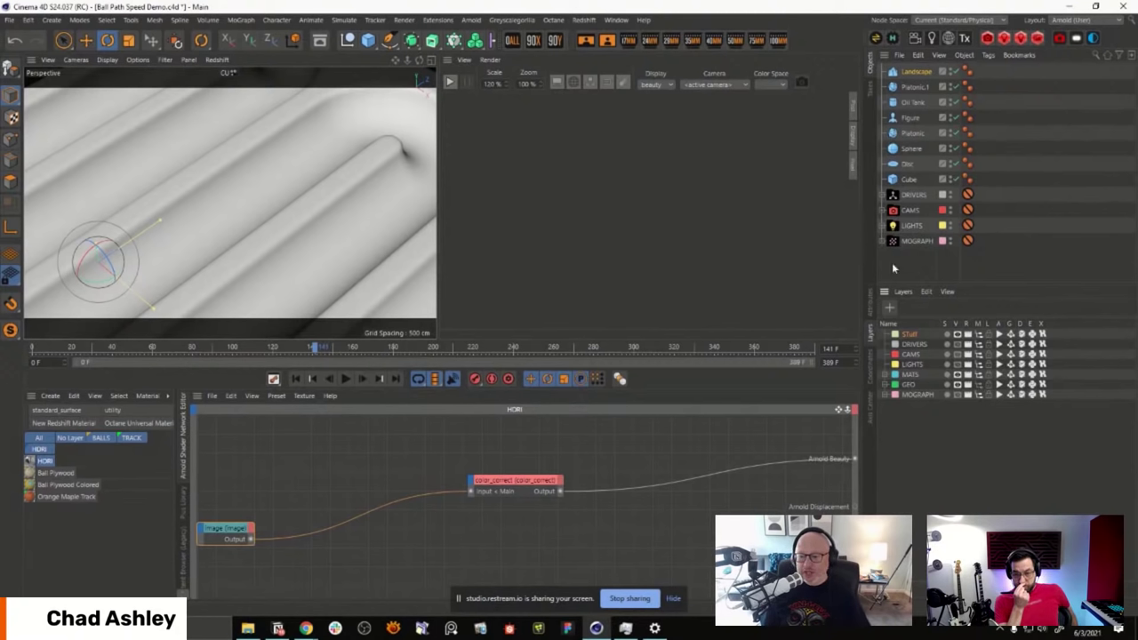
Step: Hide the MOGRAPH, MATS, CAMS and DRIVERS layers' contents from the lists
{"action": "left_click", "coordinate": [978, 394]}
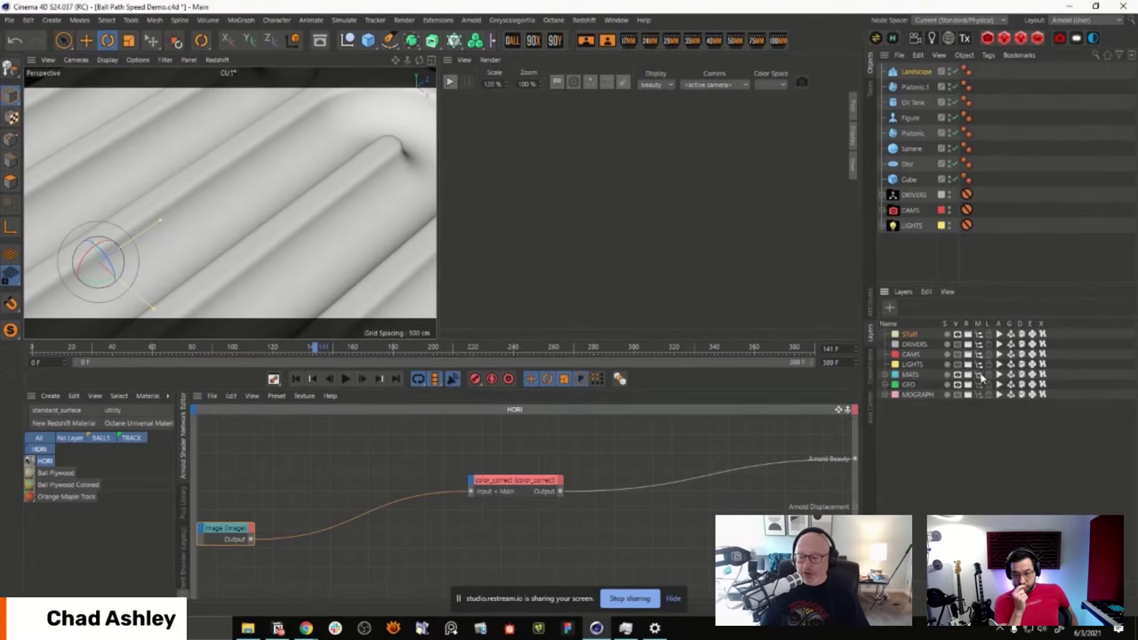
{"action": "left_click", "coordinate": [978, 374]}
{"action": "left_click", "coordinate": [979, 354]}
{"action": "left_click", "coordinate": [978, 344]}
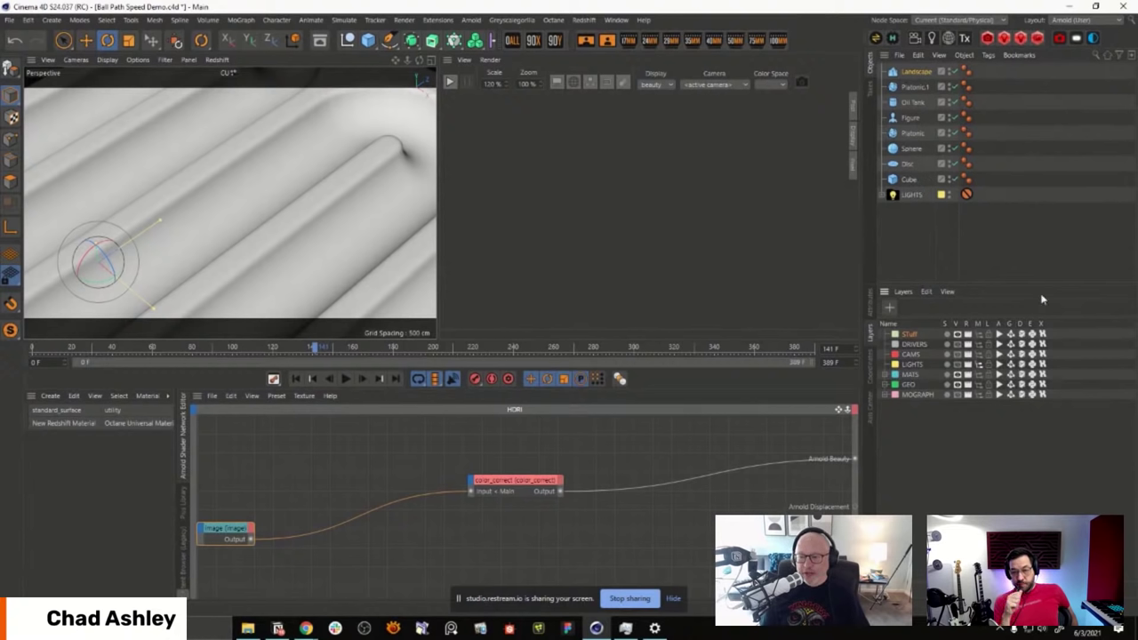
Step: Move the new primitives onto the Stuff layer and test its object-list visibility switch
{"action": "left_click", "coordinate": [928, 245]}
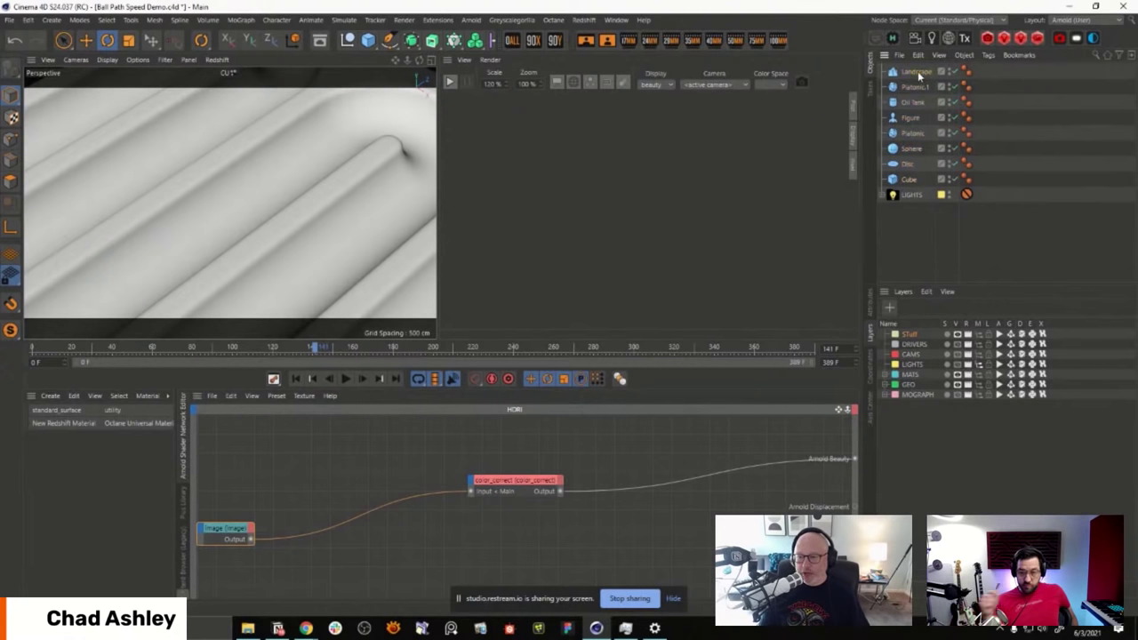
{"action": "left_click_drag", "start_coordinate": [916, 72], "coordinate": [921, 339]}
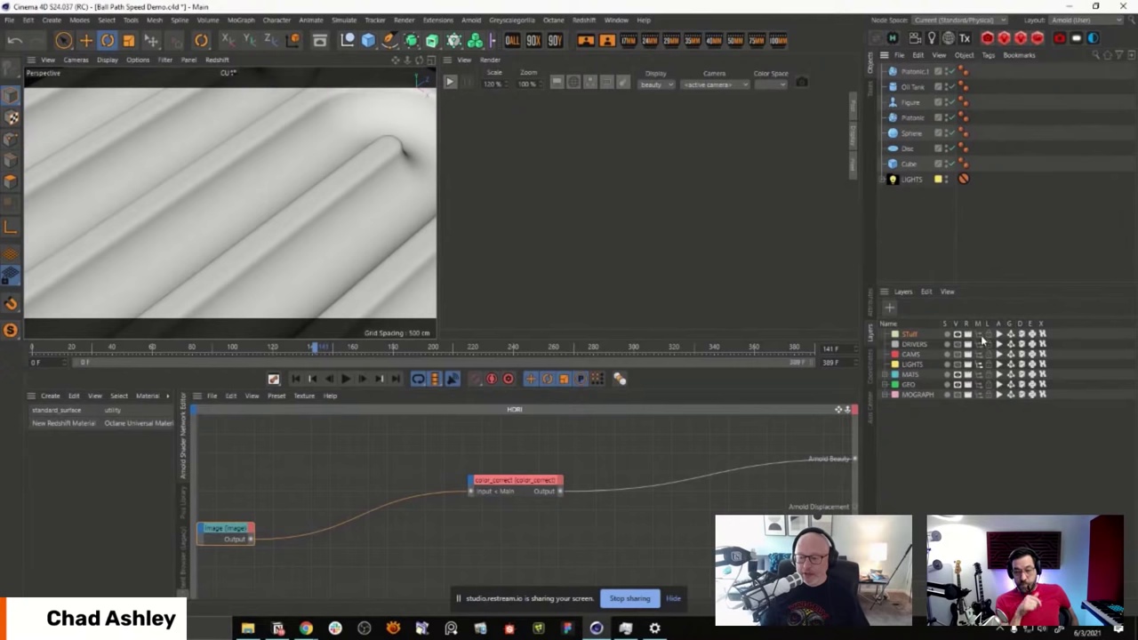
{"action": "left_click", "coordinate": [982, 338]}
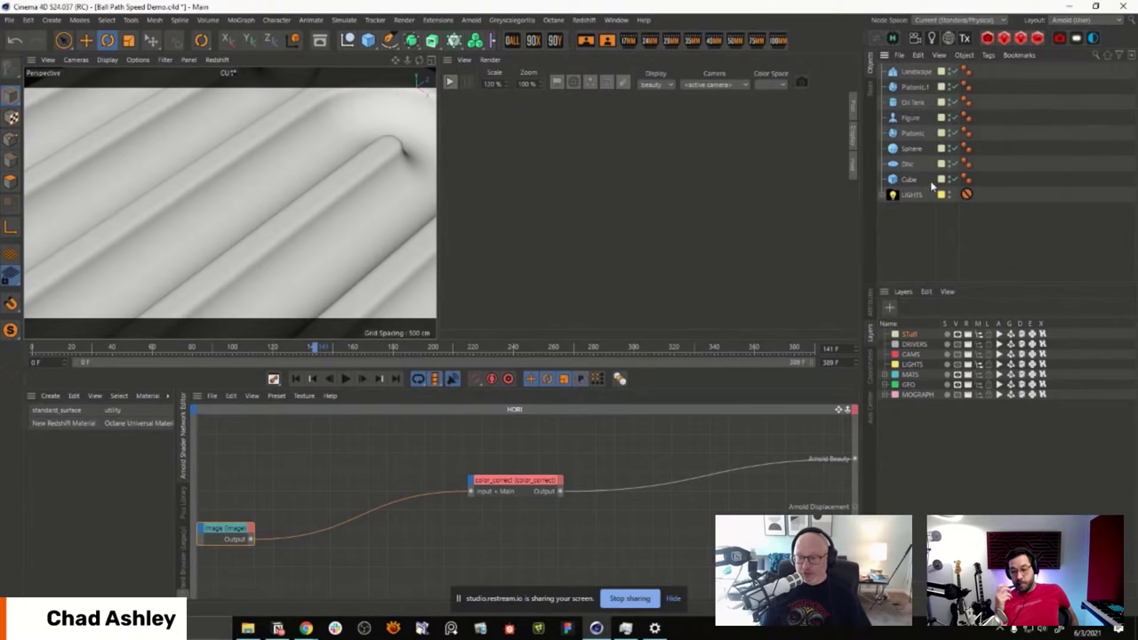
{"action": "left_click", "coordinate": [978, 335]}
Step: Solo the Stuff layer briefly, then turn solo off and lock the layer
{"action": "left_click", "coordinate": [948, 334]}
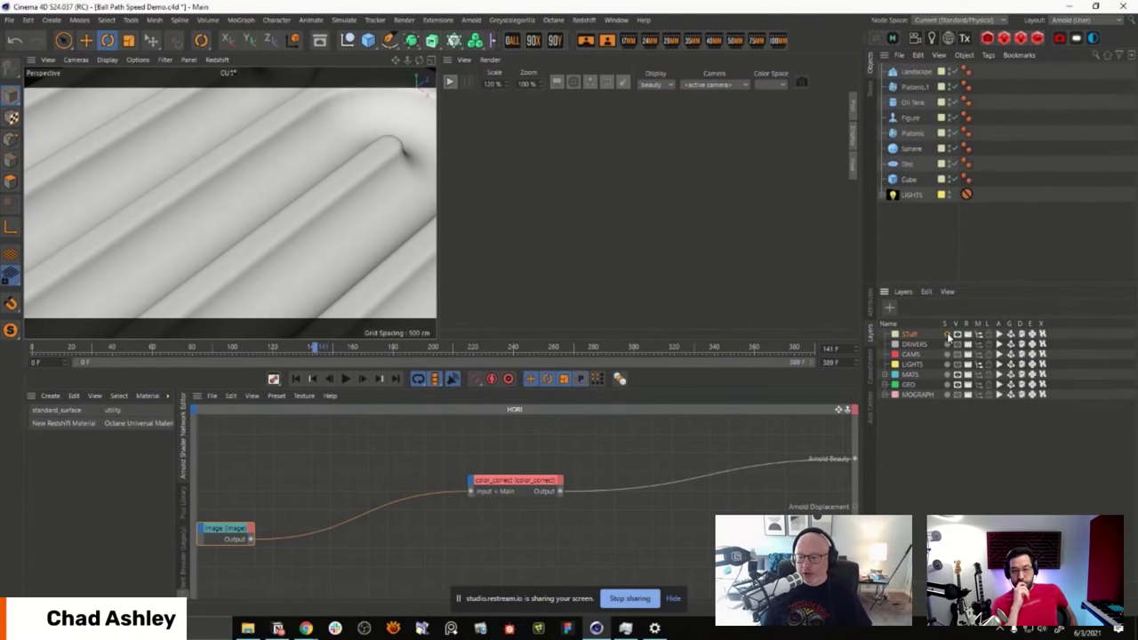
{"action": "left_click", "coordinate": [948, 336]}
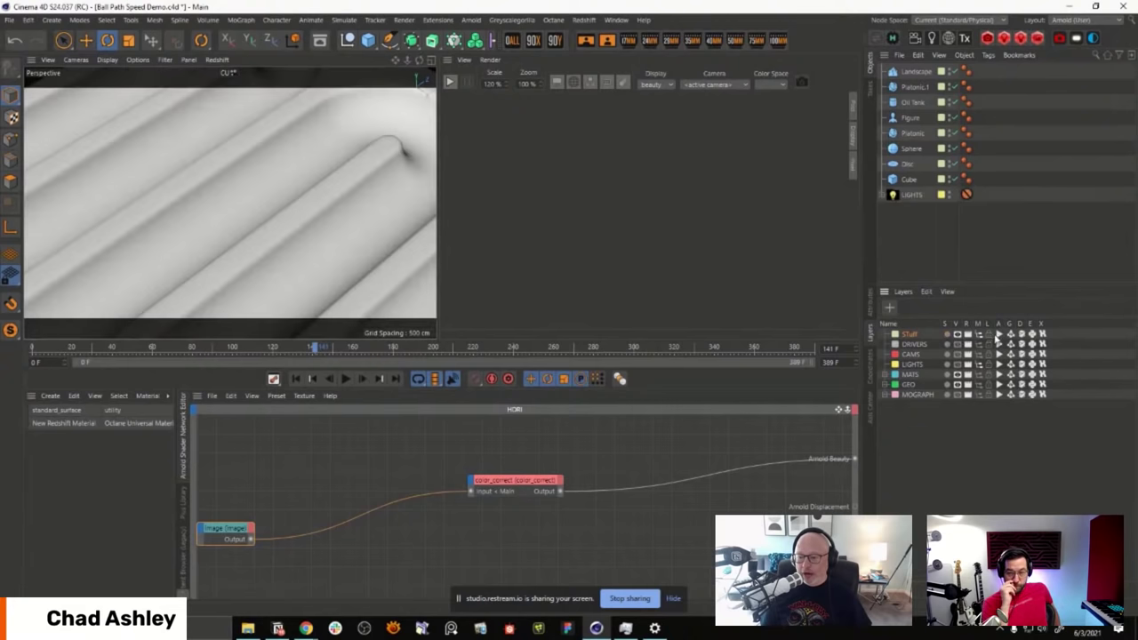
{"action": "left_click", "coordinate": [988, 334]}
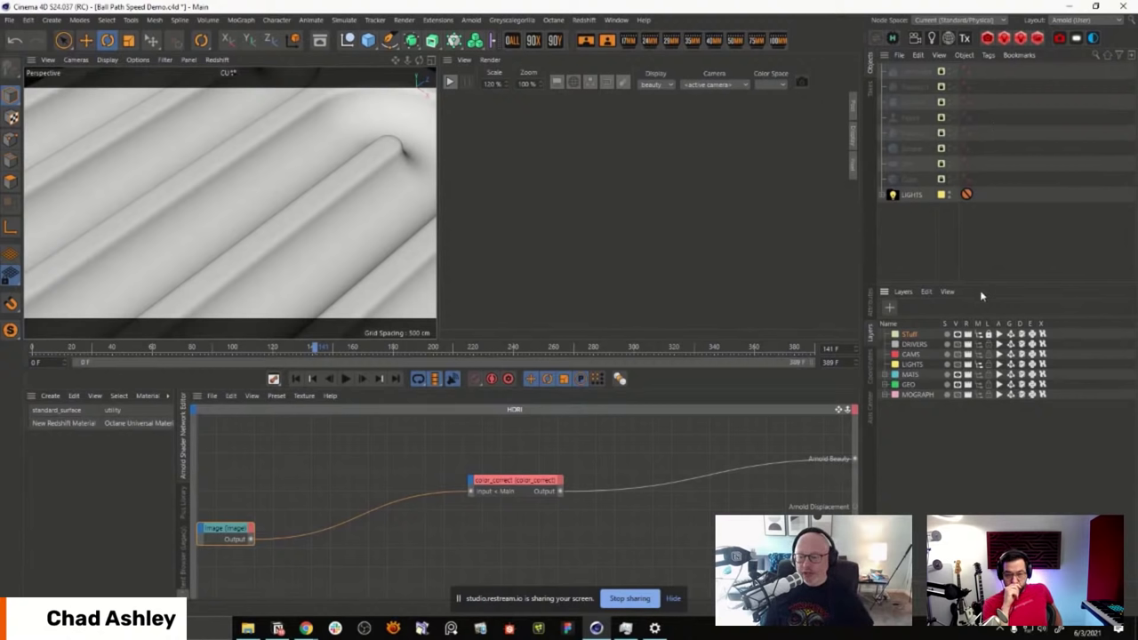
Step: Unlock the Stuff layer, then toggle its switches off and back on to preview their effect
{"action": "left_click", "coordinate": [988, 336]}
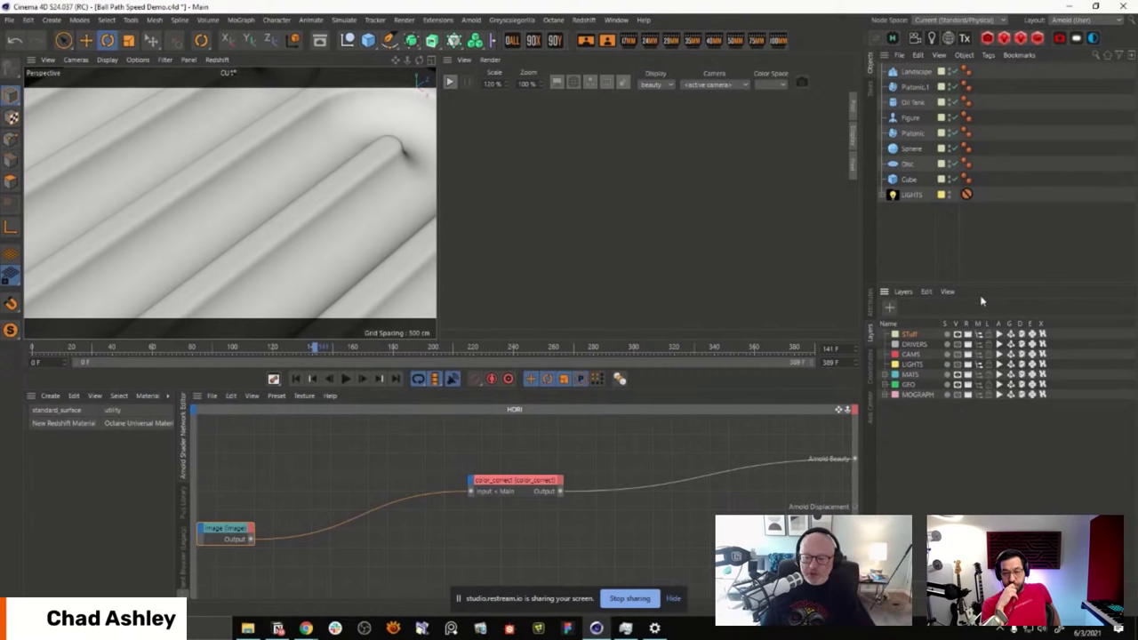
{"action": "left_click", "coordinate": [956, 335]}
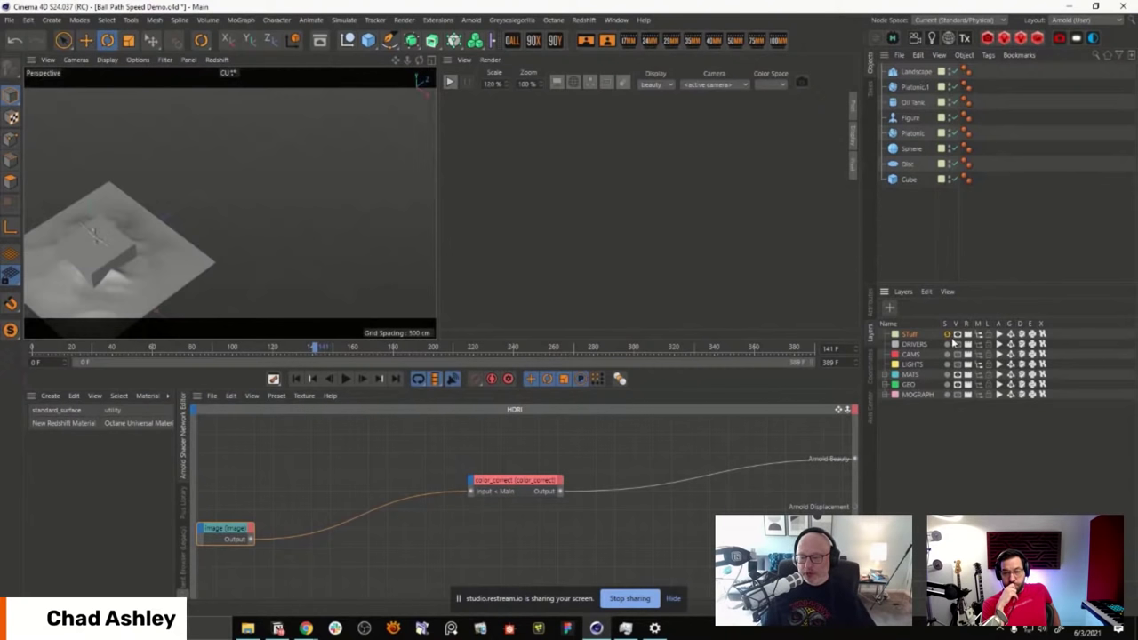
{"action": "left_click", "coordinate": [957, 336]}
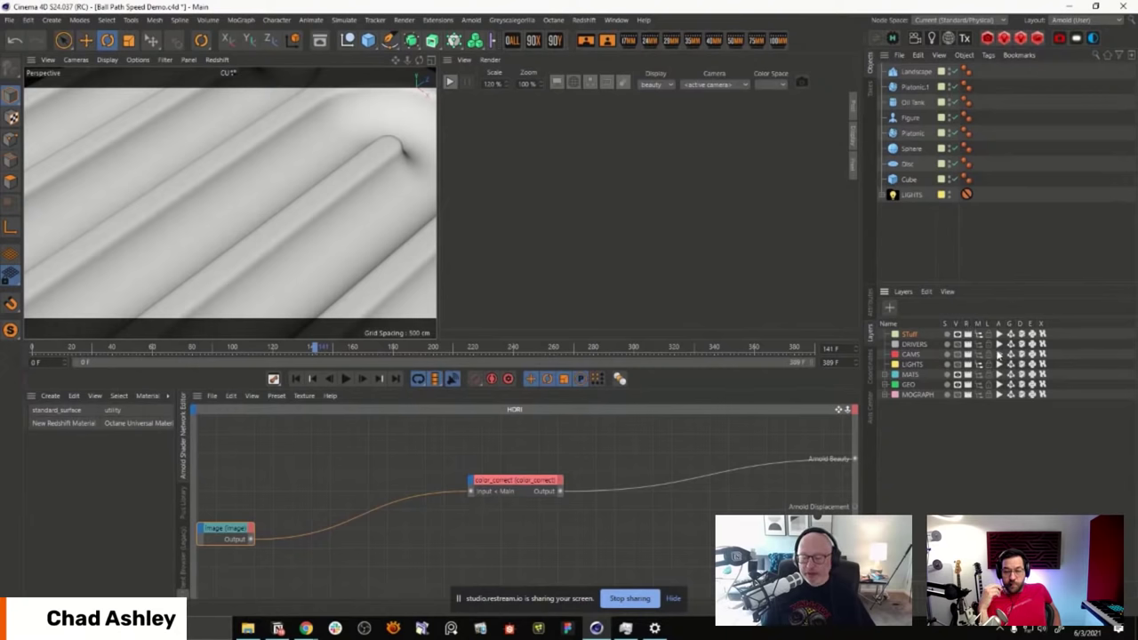
{"action": "left_click", "coordinate": [978, 334]}
{"action": "left_click", "coordinate": [980, 338]}
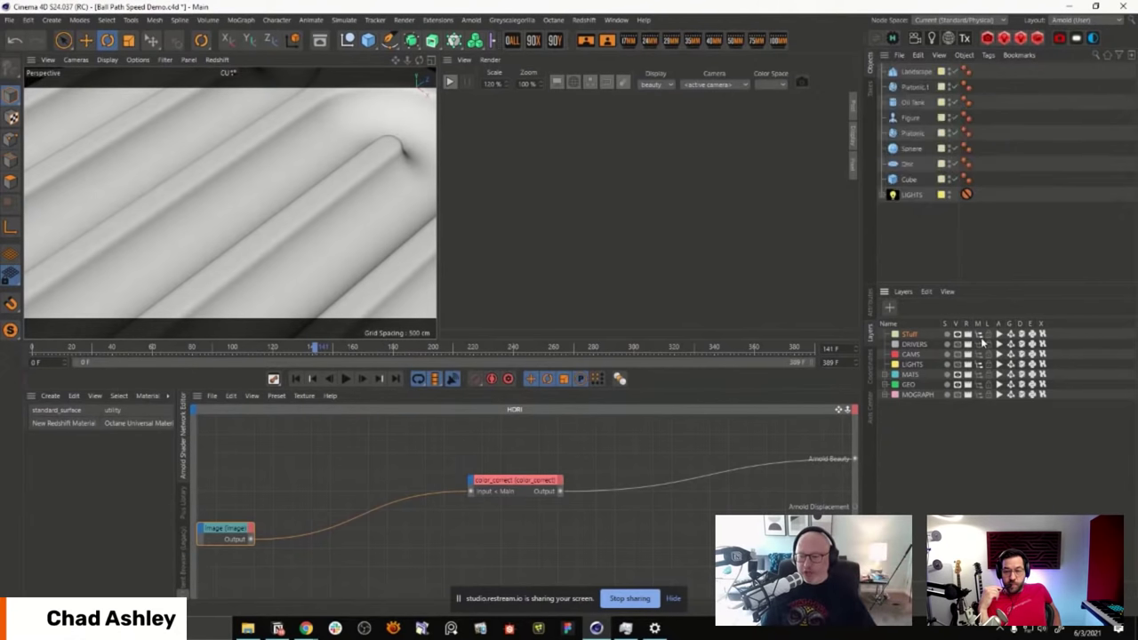
Step: Toggle the Stuff layer's lock off and on, leaving it locked
{"action": "left_click", "coordinate": [992, 337]}
{"action": "left_click", "coordinate": [993, 337]}
{"action": "left_click", "coordinate": [996, 338]}
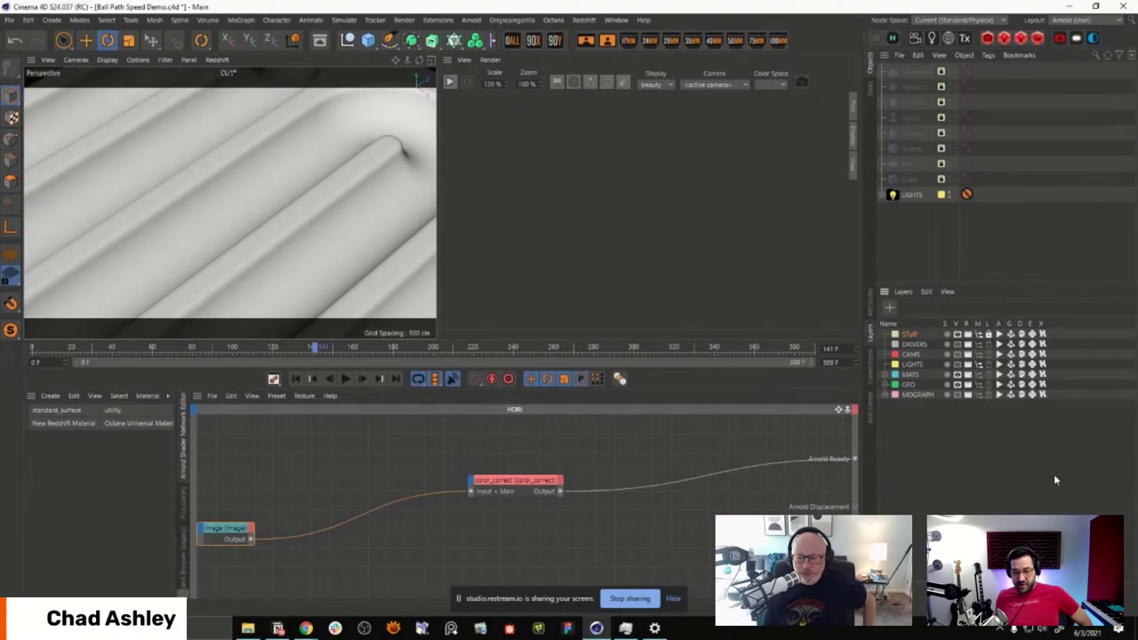
Step: Show DRIVERS, CAMS, GEO and MOGRAPH in the object list again, then select all seven layers
{"action": "left_click", "coordinate": [977, 343]}
{"action": "left_click", "coordinate": [977, 354]}
{"action": "left_click", "coordinate": [977, 384]}
{"action": "left_click", "coordinate": [978, 393]}
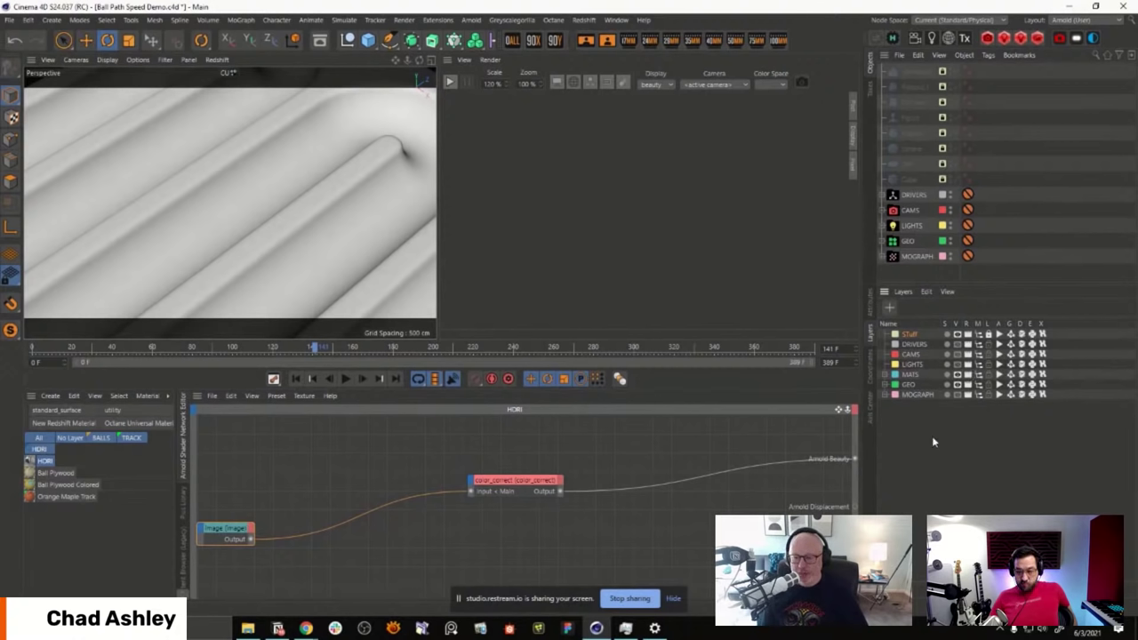
{"action": "left_click_drag", "start_coordinate": [939, 466], "coordinate": [905, 327]}
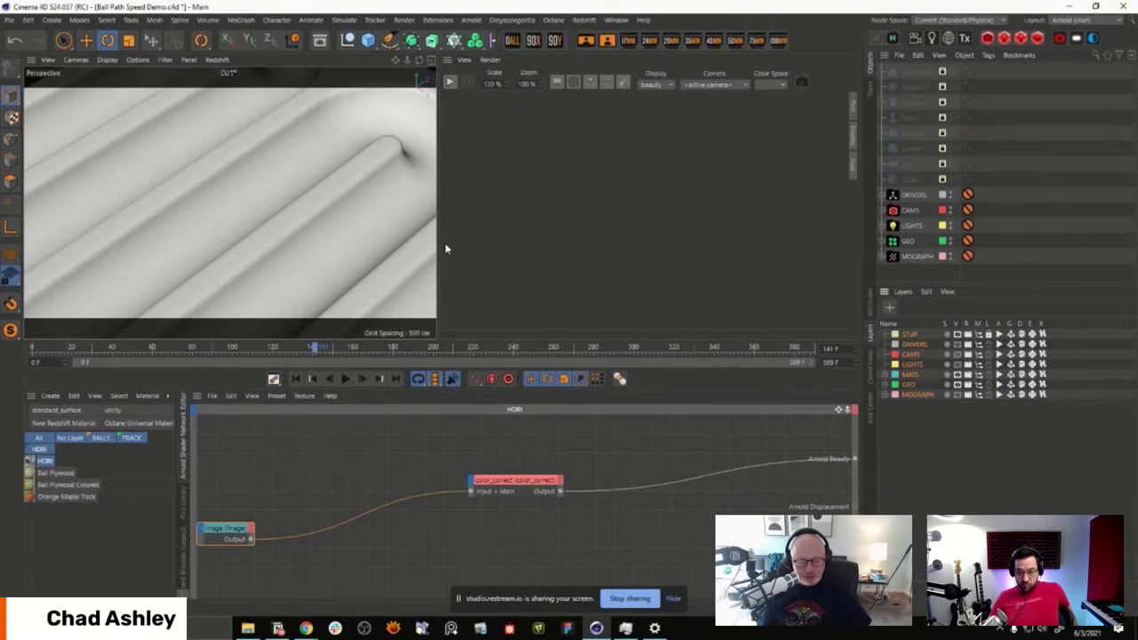
Step: Start a new document and tear off the primitives palette as a floating window
{"action": "key", "text": "ctrl+n"}
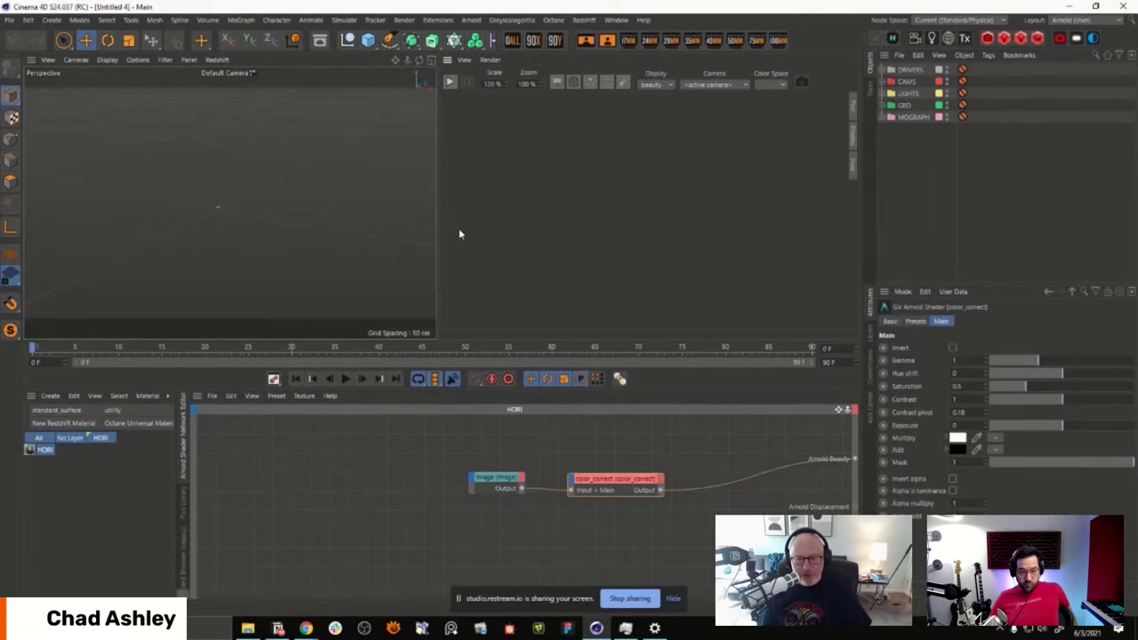
{"action": "left_click", "coordinate": [370, 42]}
{"action": "left_click_drag", "start_coordinate": [379, 49], "coordinate": [587, 222]}
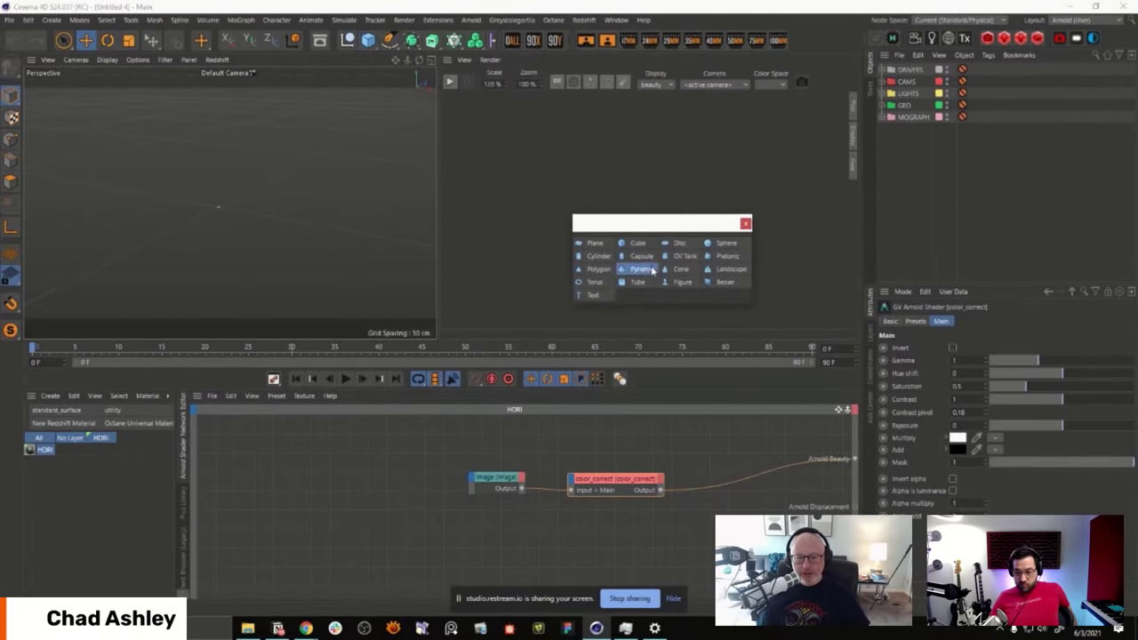
Step: Add Pyramid, Disc, two Cylinders, Torus, Oil Tank, Platonic, two Beziers, Sphere and Text objects
{"action": "left_click", "coordinate": [641, 269]}
{"action": "left_click", "coordinate": [679, 242]}
{"action": "left_click", "coordinate": [597, 256]}
{"action": "left_click", "coordinate": [594, 282]}
{"action": "left_click", "coordinate": [683, 256]}
{"action": "left_click", "coordinate": [726, 256]}
{"action": "left_click", "coordinate": [724, 282]}
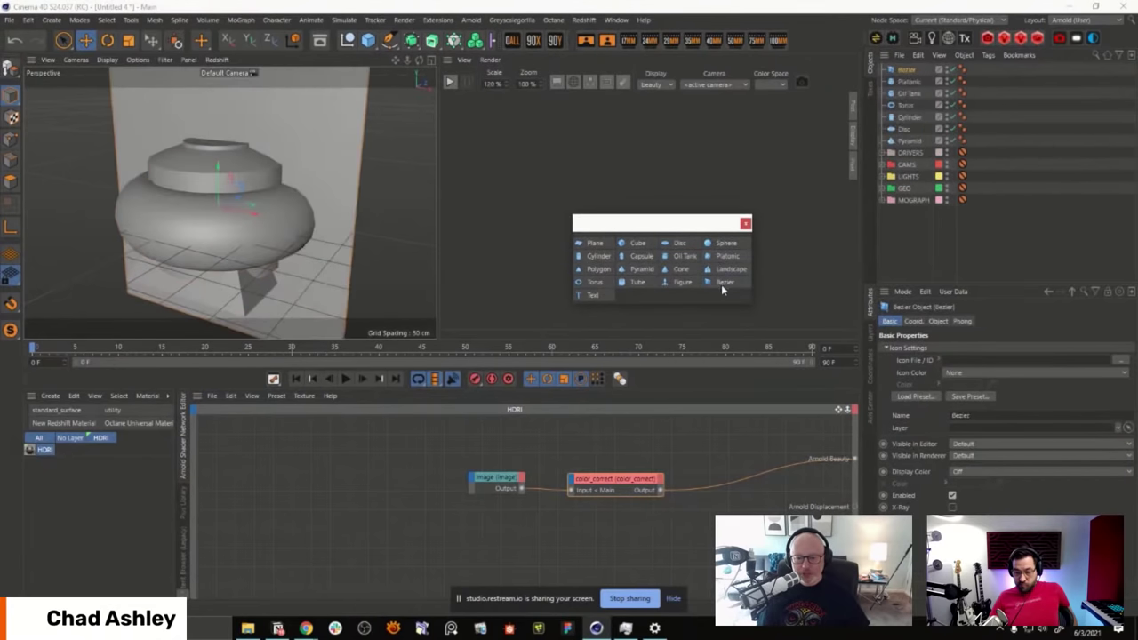
{"action": "left_click", "coordinate": [723, 281]}
{"action": "left_click", "coordinate": [725, 243]}
{"action": "left_click", "coordinate": [597, 256]}
{"action": "left_click", "coordinate": [592, 294]}
{"action": "left_click", "coordinate": [744, 222]}
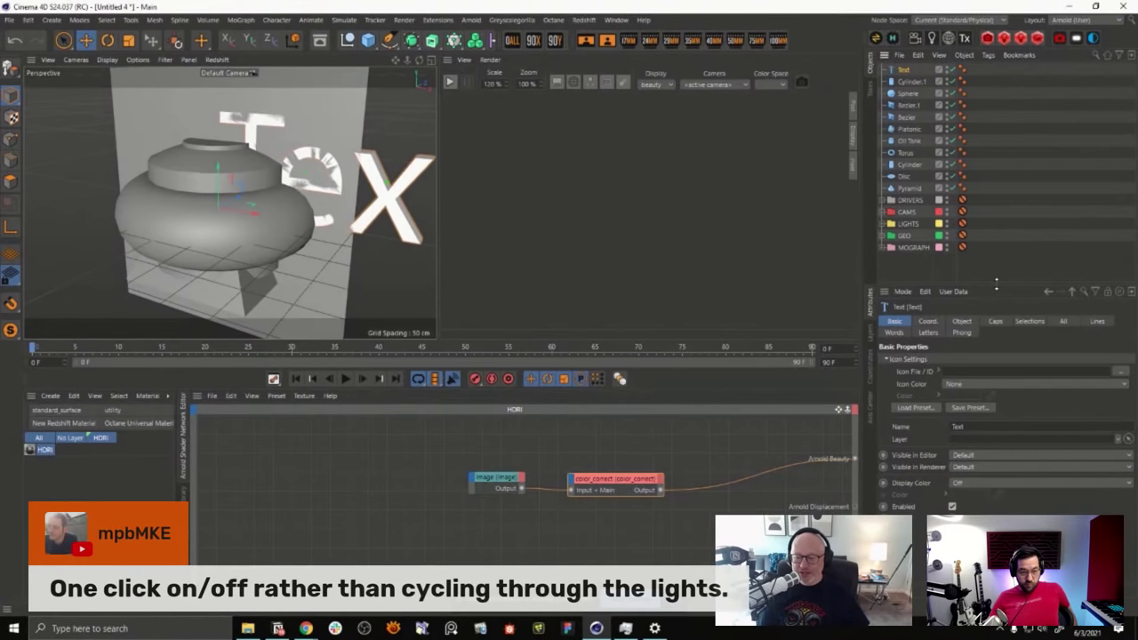
Step: Replace the six existing layers with a single new layer named 'HORI'
{"action": "left_click_drag", "start_coordinate": [995, 282], "coordinate": [993, 271]}
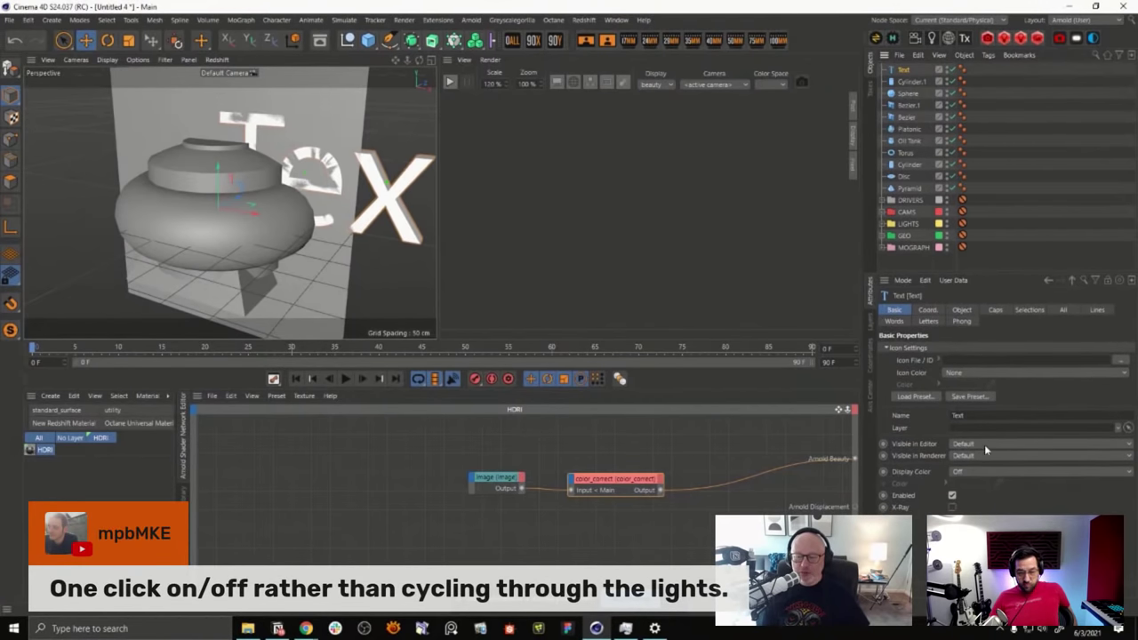
{"action": "left_click", "coordinate": [870, 320]}
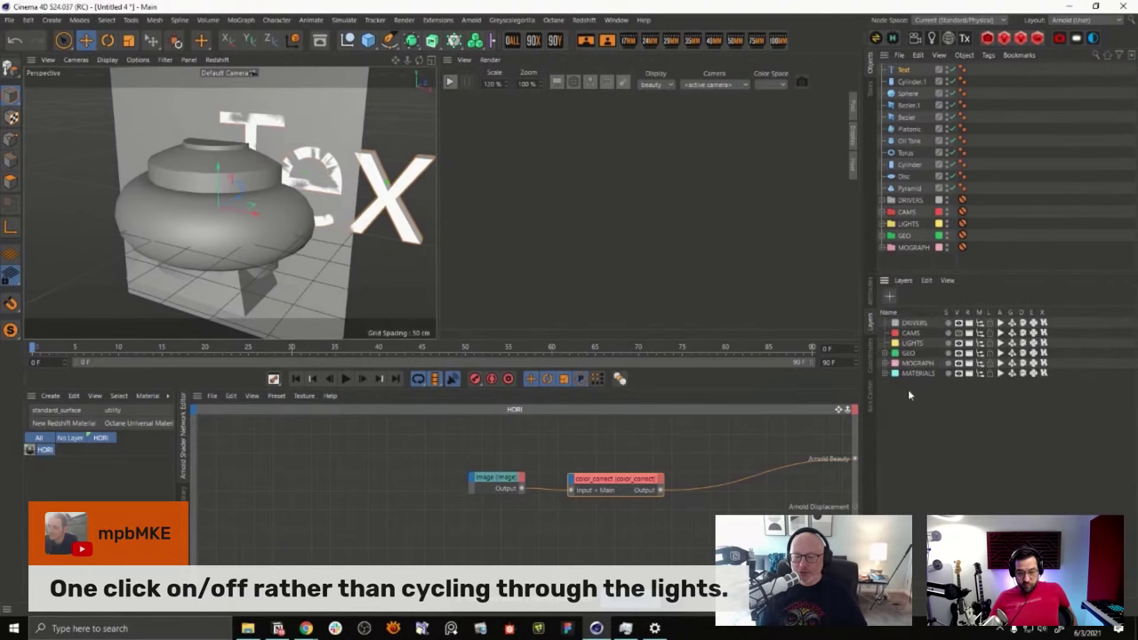
{"action": "left_click_drag", "start_coordinate": [948, 434], "coordinate": [899, 318]}
{"action": "key", "text": "Delete"}
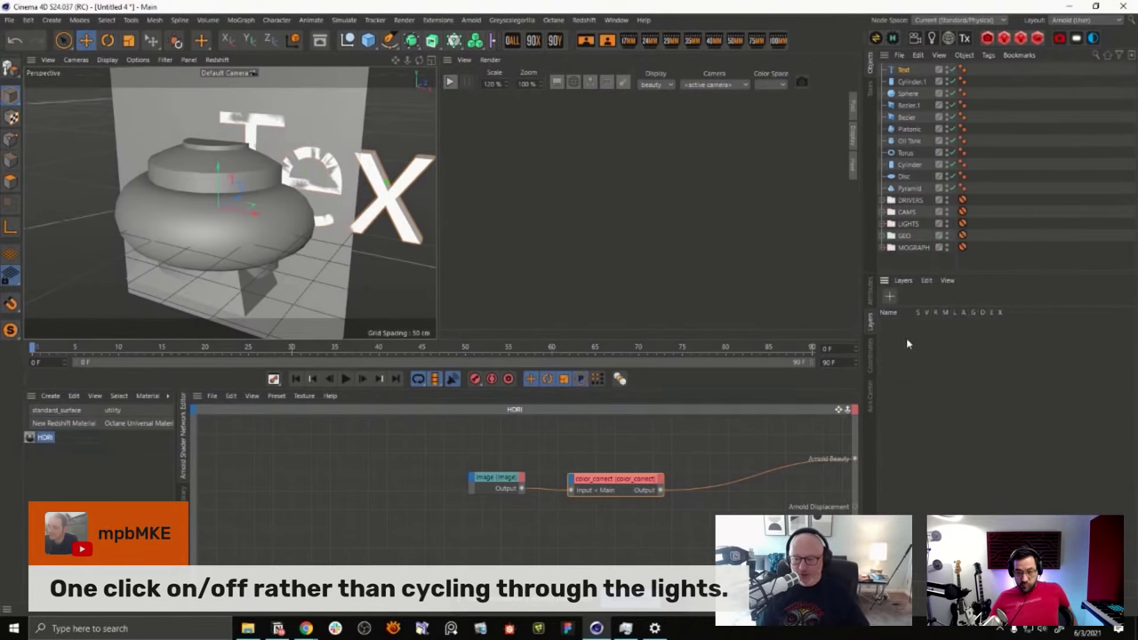
{"action": "double_click", "coordinate": [911, 337]}
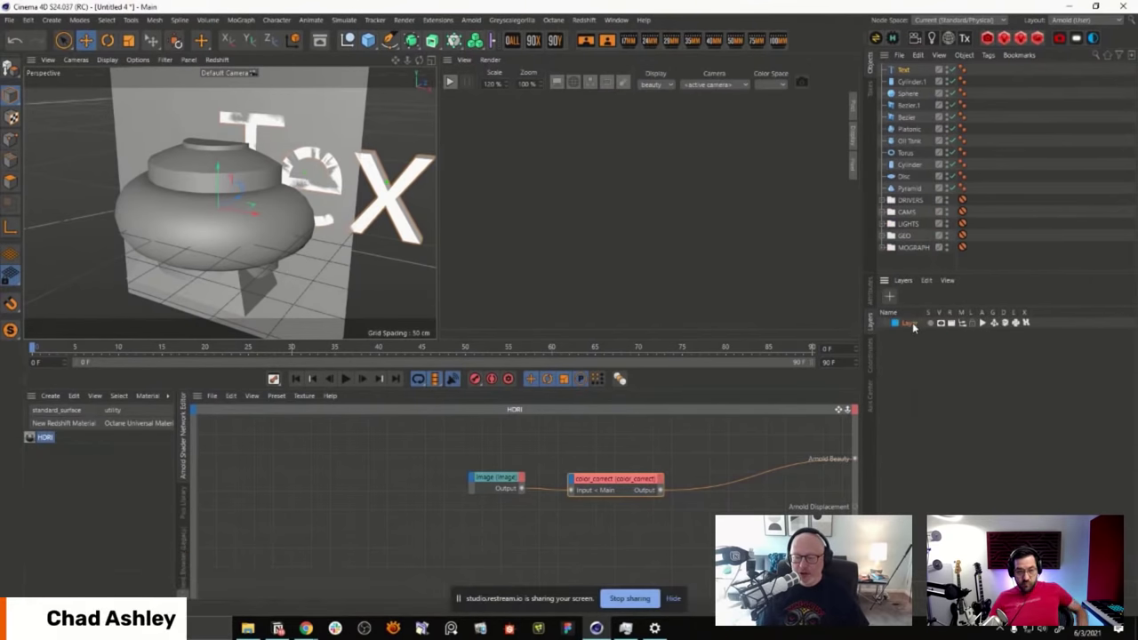
{"action": "double_click", "coordinate": [907, 323]}
{"action": "type", "text": "HORI"}
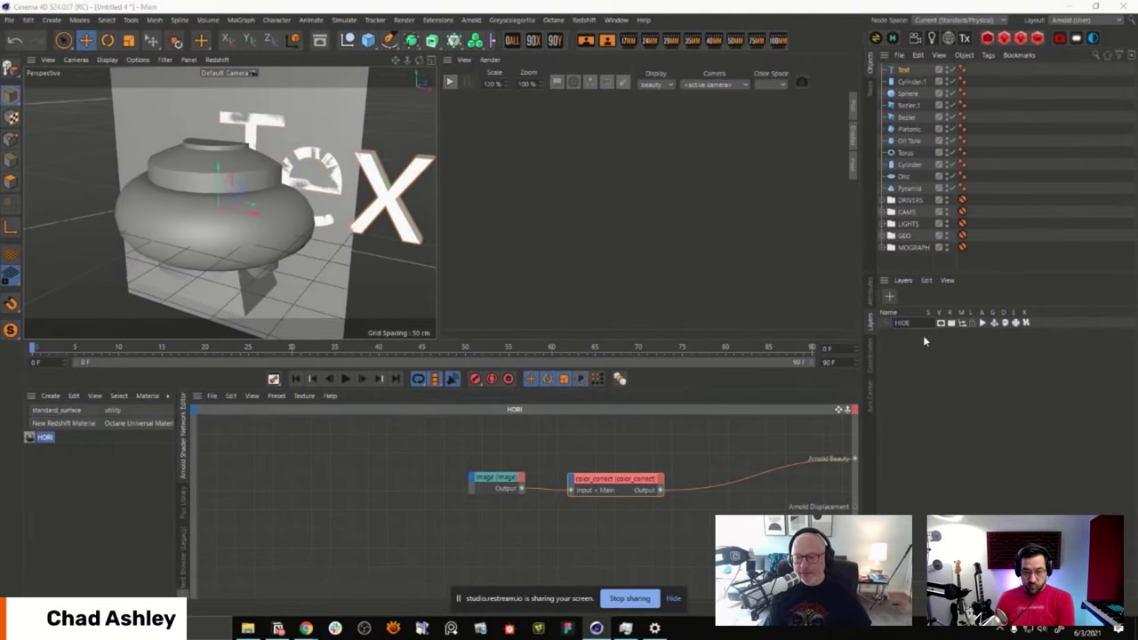
{"action": "key", "text": "Return"}
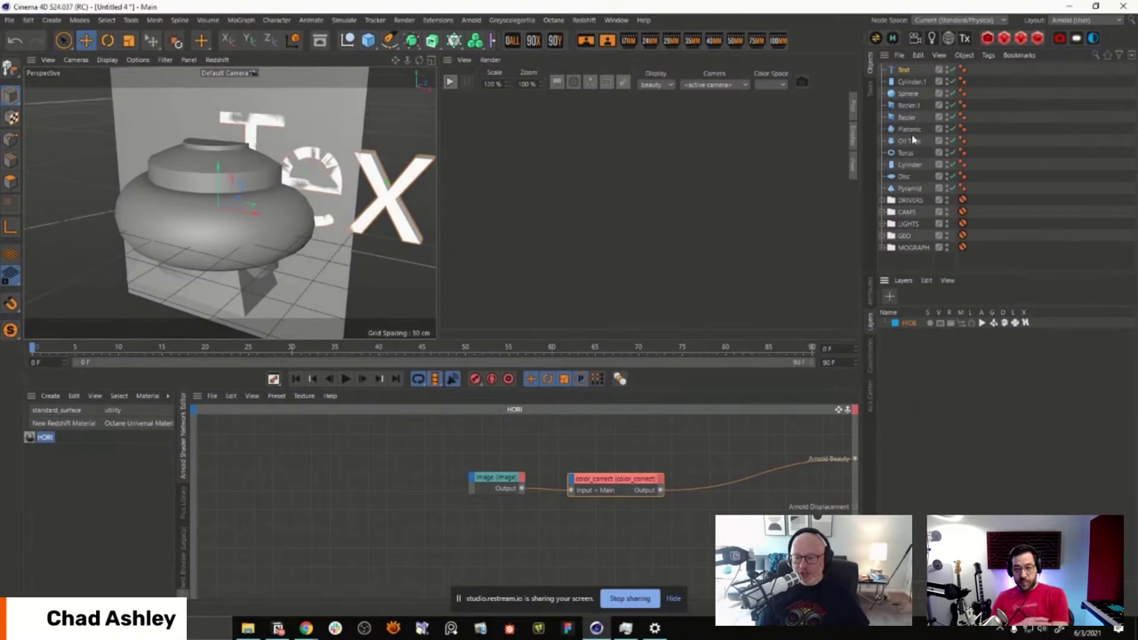
Step: Move the primitives from Pyramid upward into the scene's folder nulls
{"action": "left_click_drag", "start_coordinate": [914, 191], "coordinate": [903, 57]}
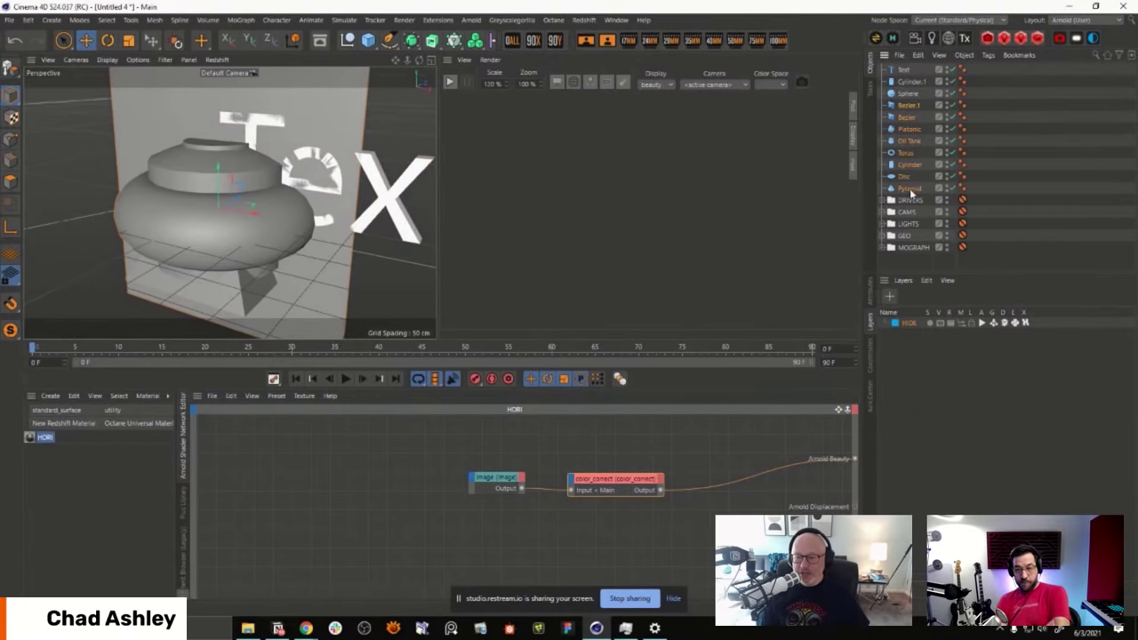
{"action": "left_click_drag", "start_coordinate": [908, 191], "coordinate": [927, 237]}
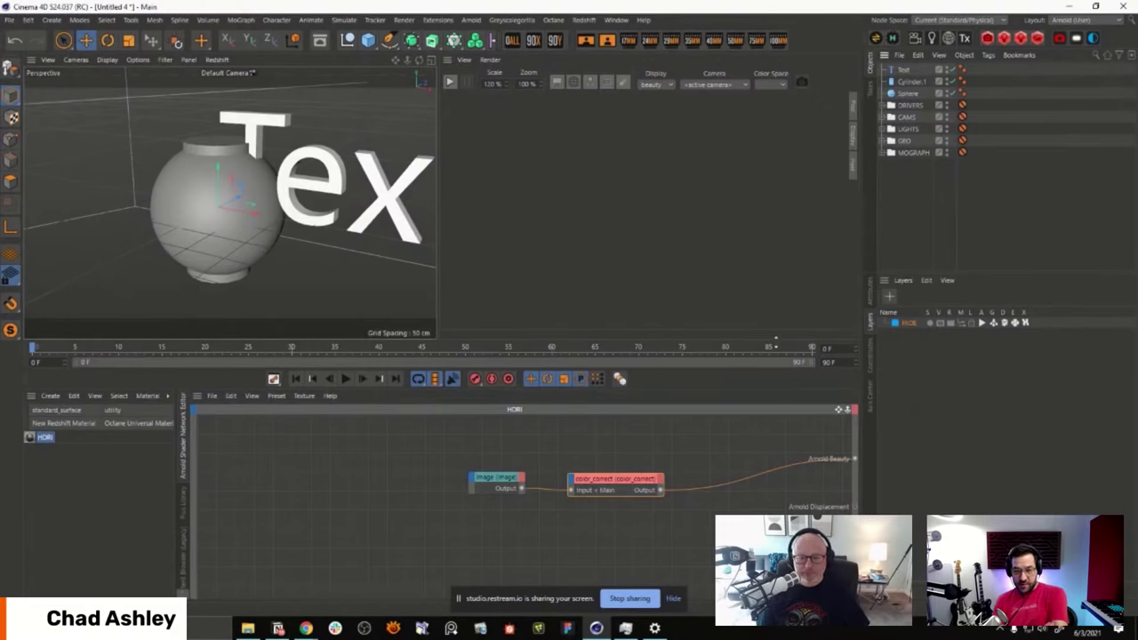
{"action": "left_click", "coordinate": [616, 19]}
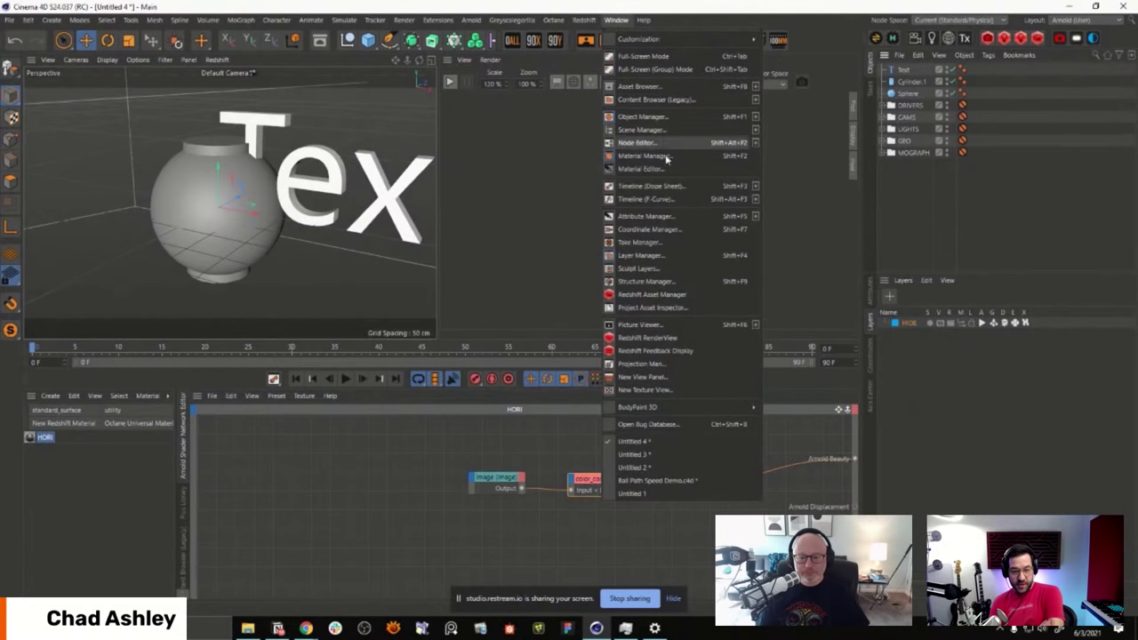
Step: Switch to the Untitled 3 document, show its layers, and delete its Null object
{"action": "left_click", "coordinate": [684, 453]}
{"action": "left_click", "coordinate": [870, 322]}
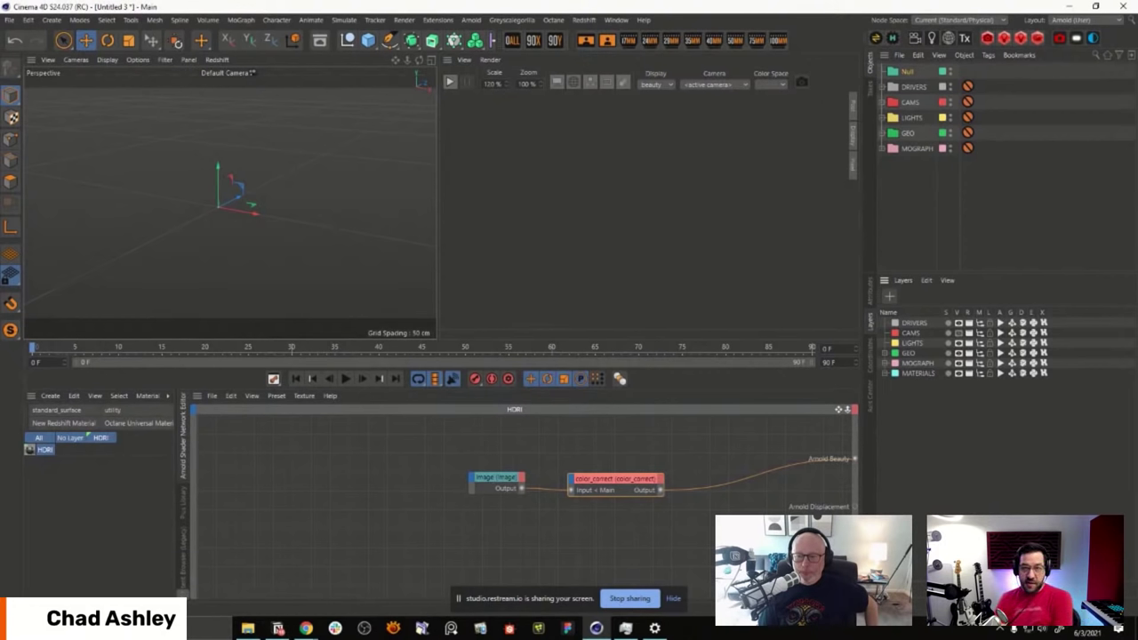
{"action": "left_click", "coordinate": [916, 167]}
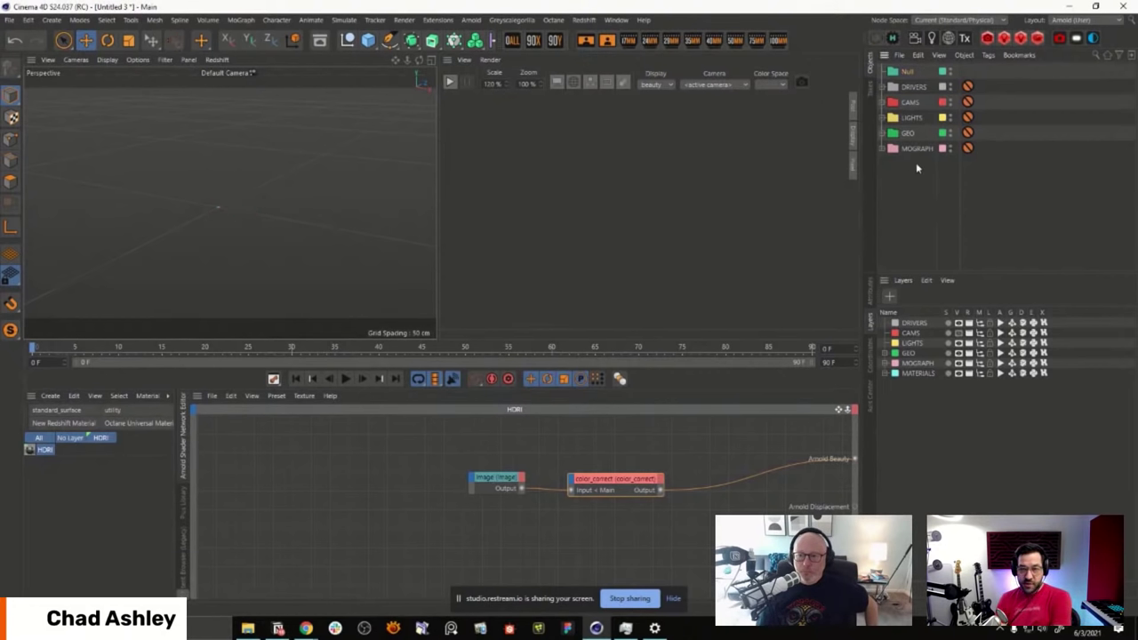
{"action": "left_click", "coordinate": [909, 72]}
{"action": "key", "text": "Delete"}
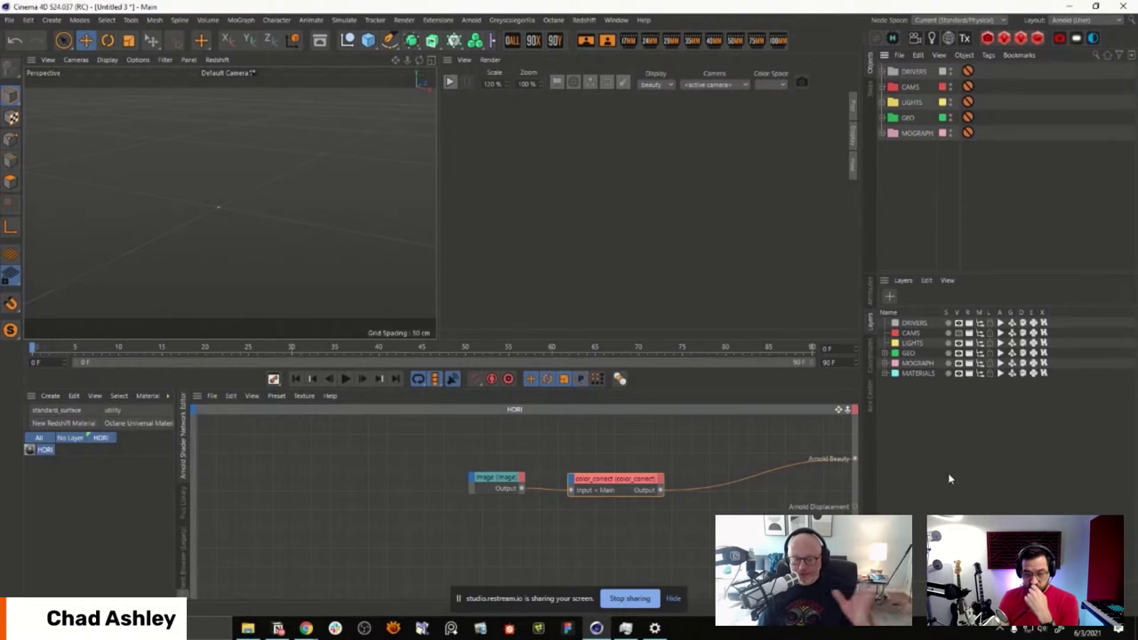
Step: Delete every object and every layer from the scene
{"action": "left_click", "coordinate": [911, 86]}
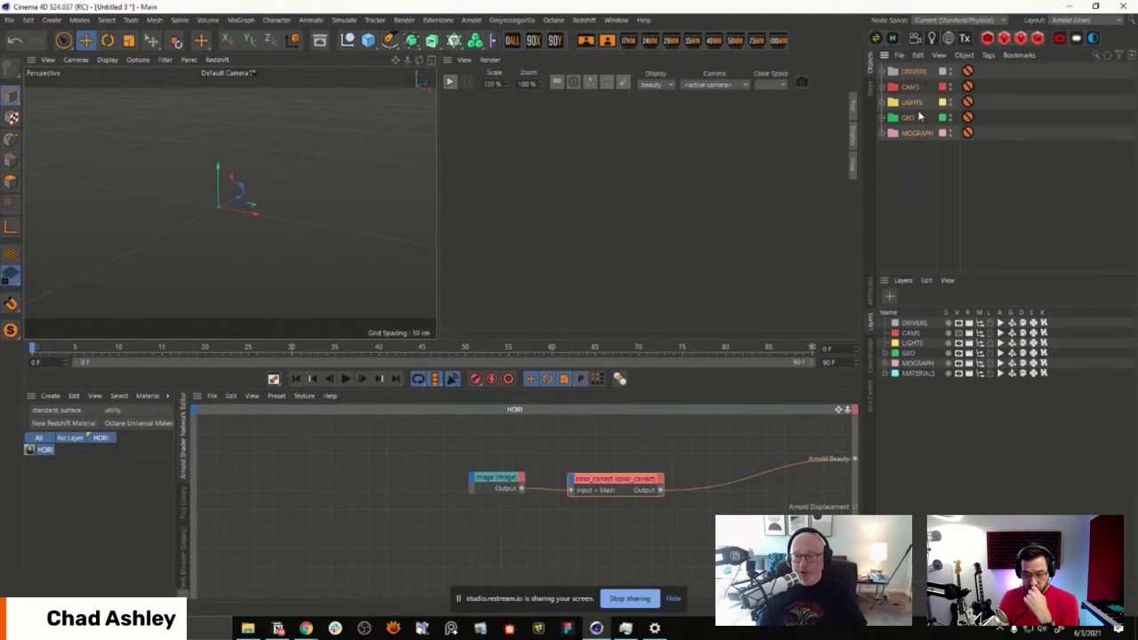
{"action": "key", "text": "ctrl+a"}
{"action": "key", "text": "Delete"}
{"action": "left_click_drag", "start_coordinate": [939, 455], "coordinate": [936, 316]}
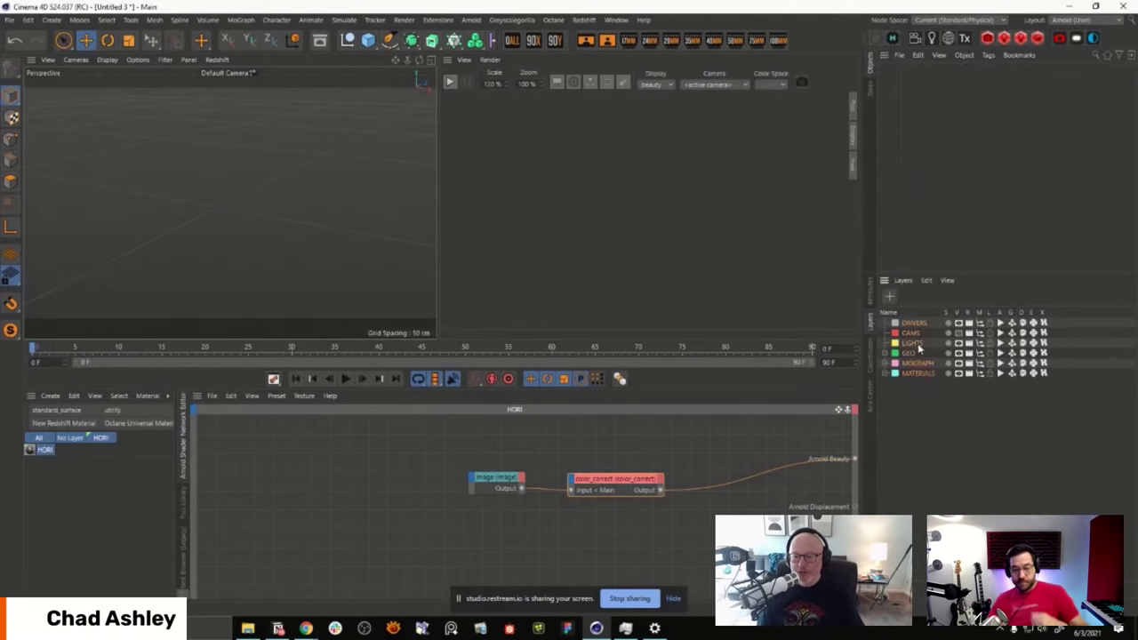
{"action": "key", "text": "Delete"}
Step: Create a 'Versions' layer with a nested child layer named 01
{"action": "double_click", "coordinate": [926, 343]}
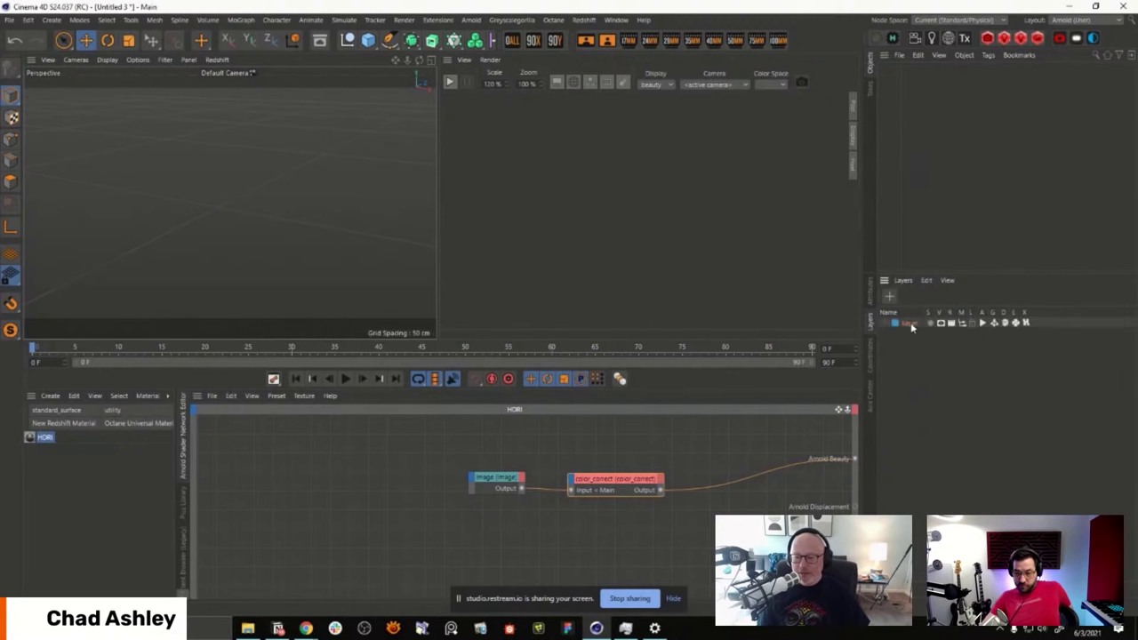
{"action": "double_click", "coordinate": [913, 324]}
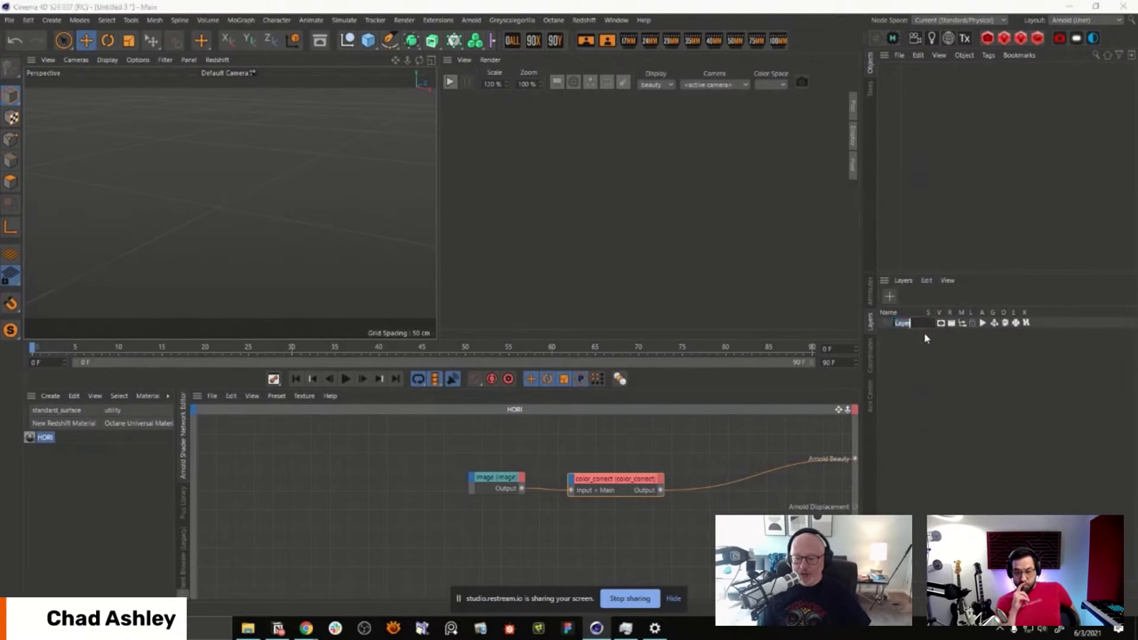
{"action": "type", "text": "Versions"}
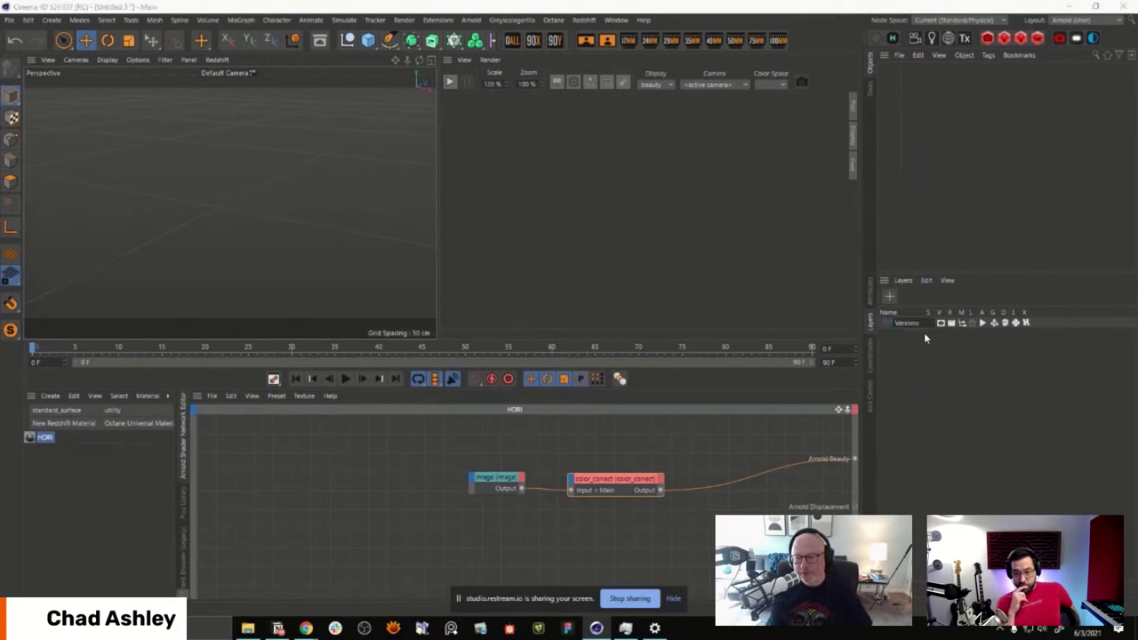
{"action": "key", "text": "Return"}
{"action": "left_click", "coordinate": [892, 297]}
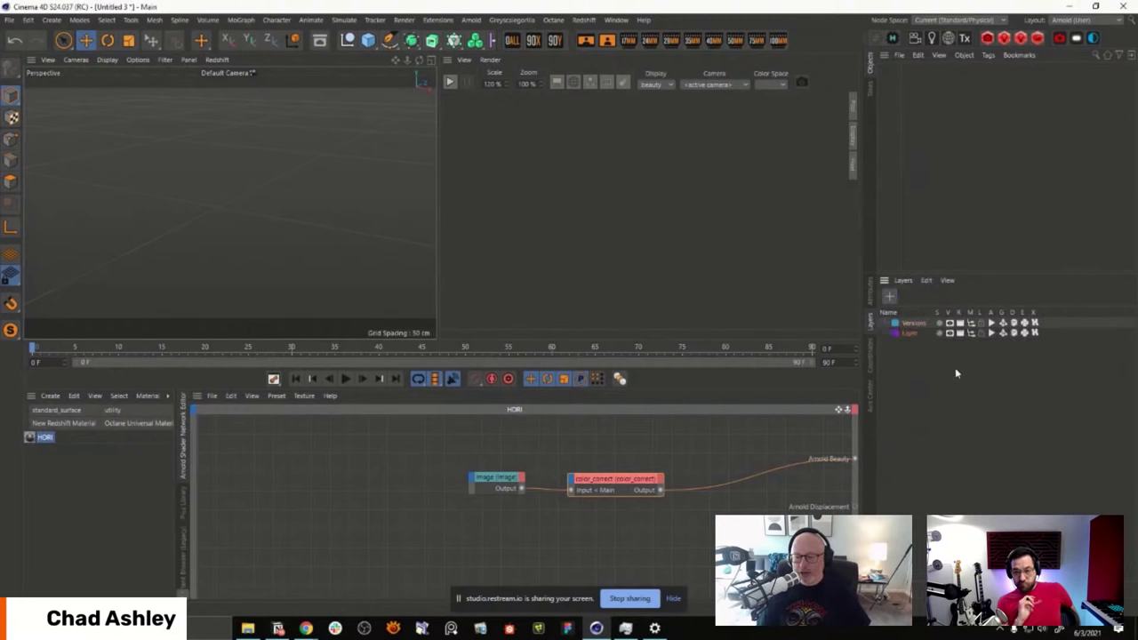
{"action": "left_click_drag", "start_coordinate": [905, 331], "coordinate": [923, 331]}
{"action": "double_click", "coordinate": [919, 333]}
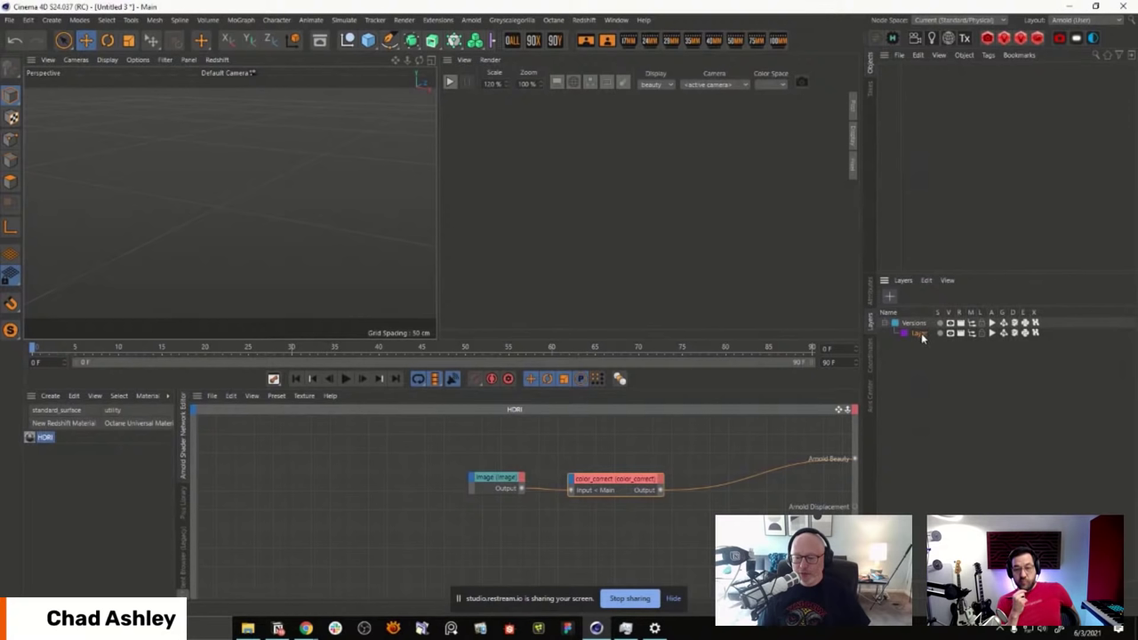
{"action": "key", "text": "Return"}
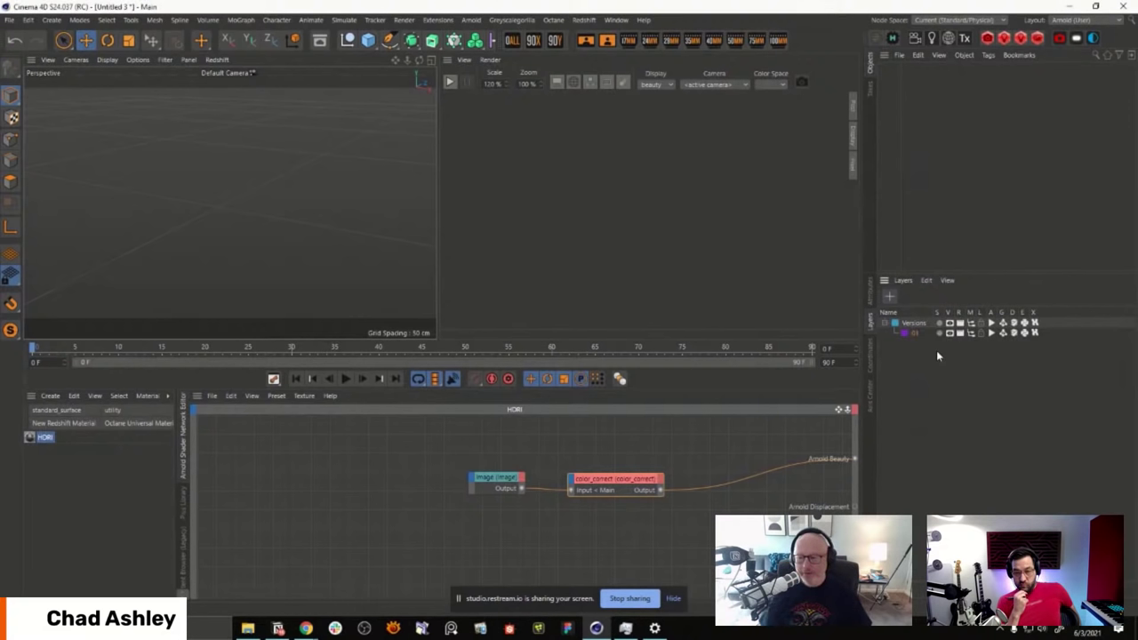
Step: Duplicate the child as layer '02', colour it green, and add a Cube
{"action": "left_click_drag", "start_coordinate": [914, 332], "coordinate": [916, 343], "text": "ctrl"}
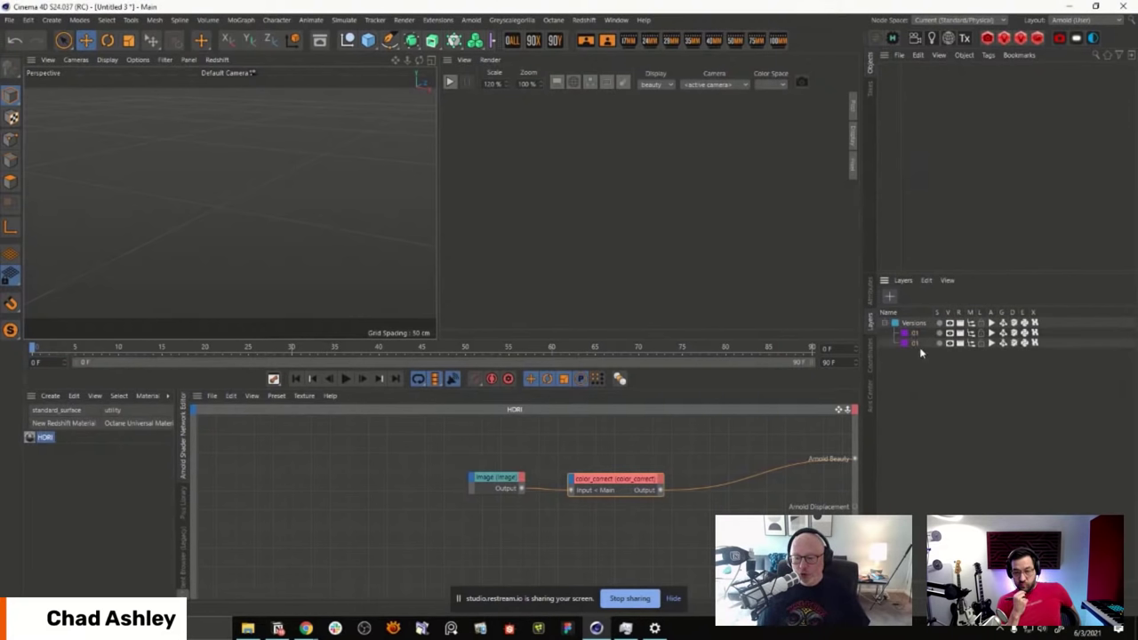
{"action": "double_click", "coordinate": [915, 343]}
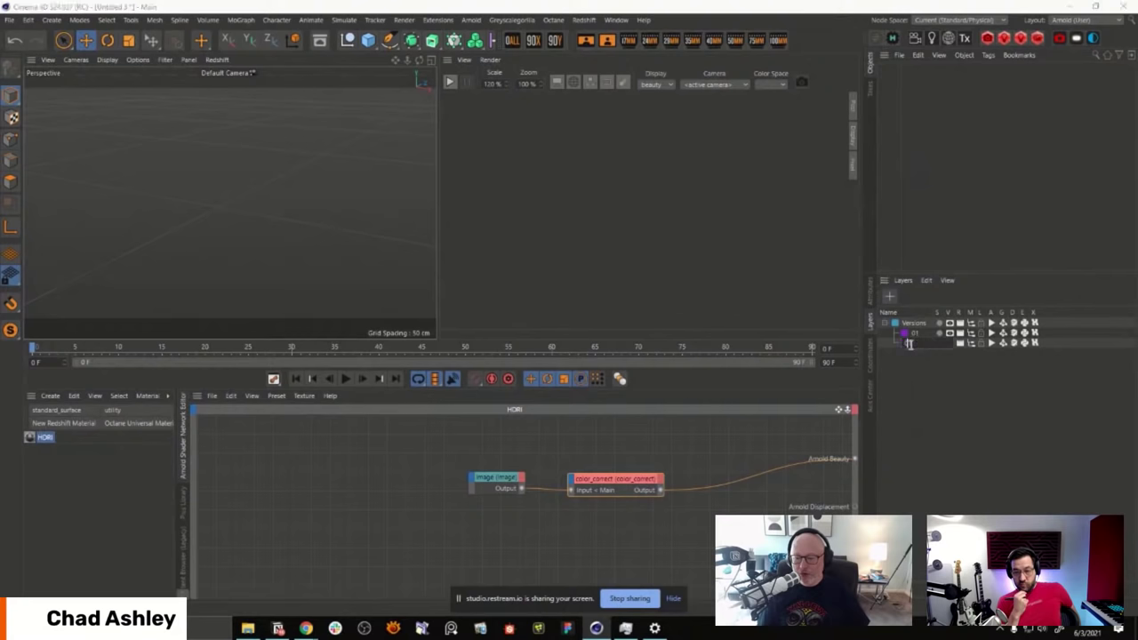
{"action": "type", "text": "02"}
{"action": "key", "text": "Return"}
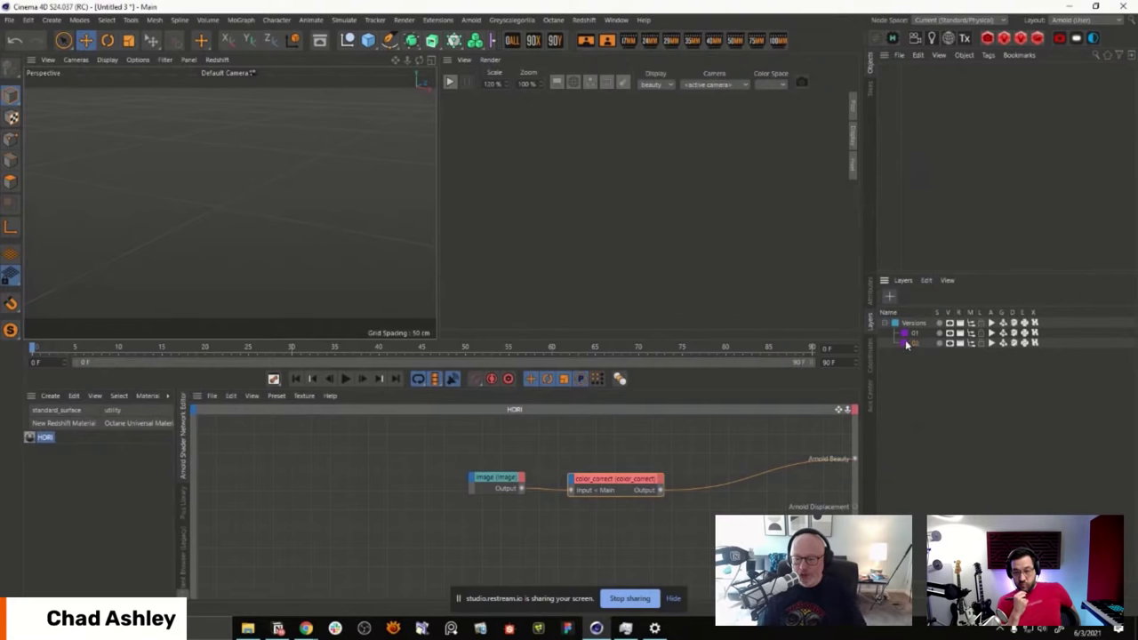
{"action": "left_click", "coordinate": [905, 347]}
{"action": "left_click", "coordinate": [894, 339]}
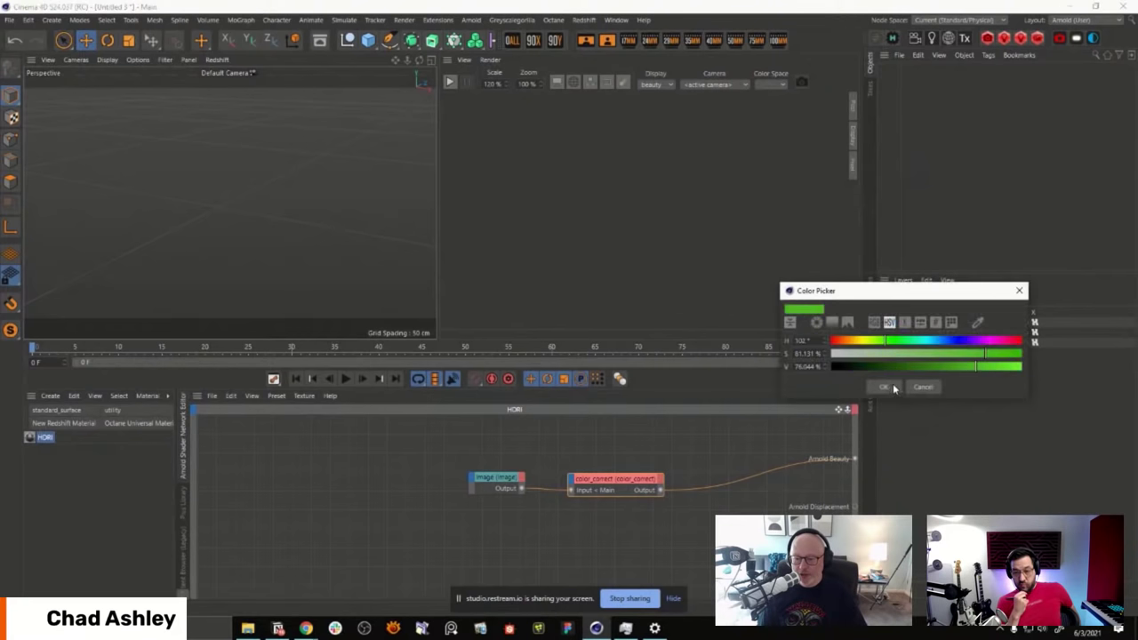
{"action": "left_click", "coordinate": [881, 386]}
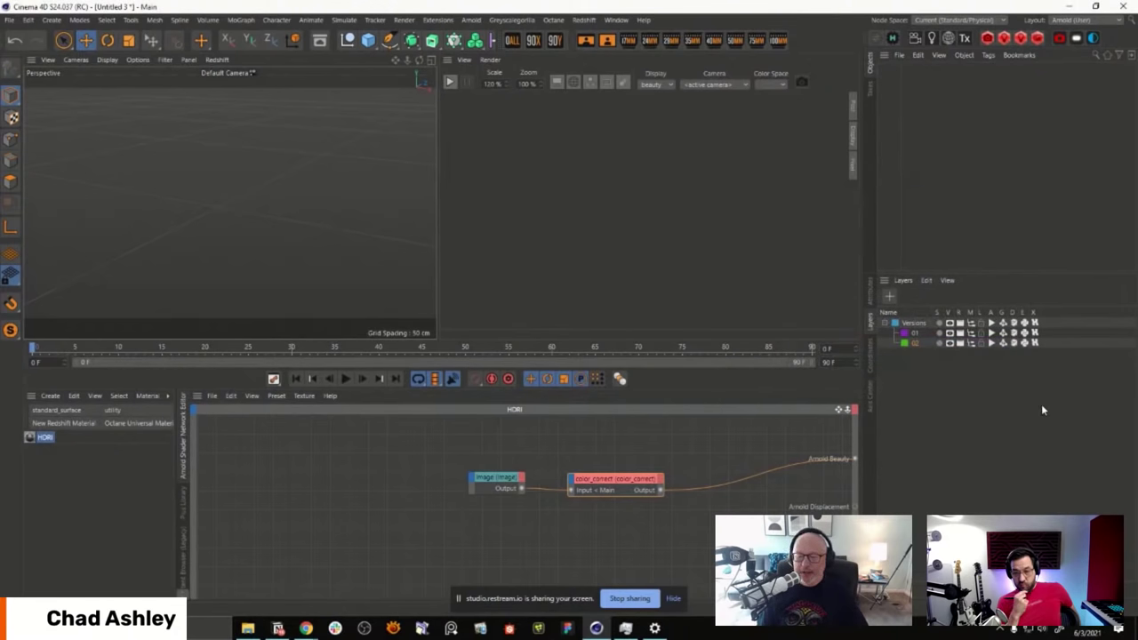
{"action": "left_click", "coordinate": [368, 41]}
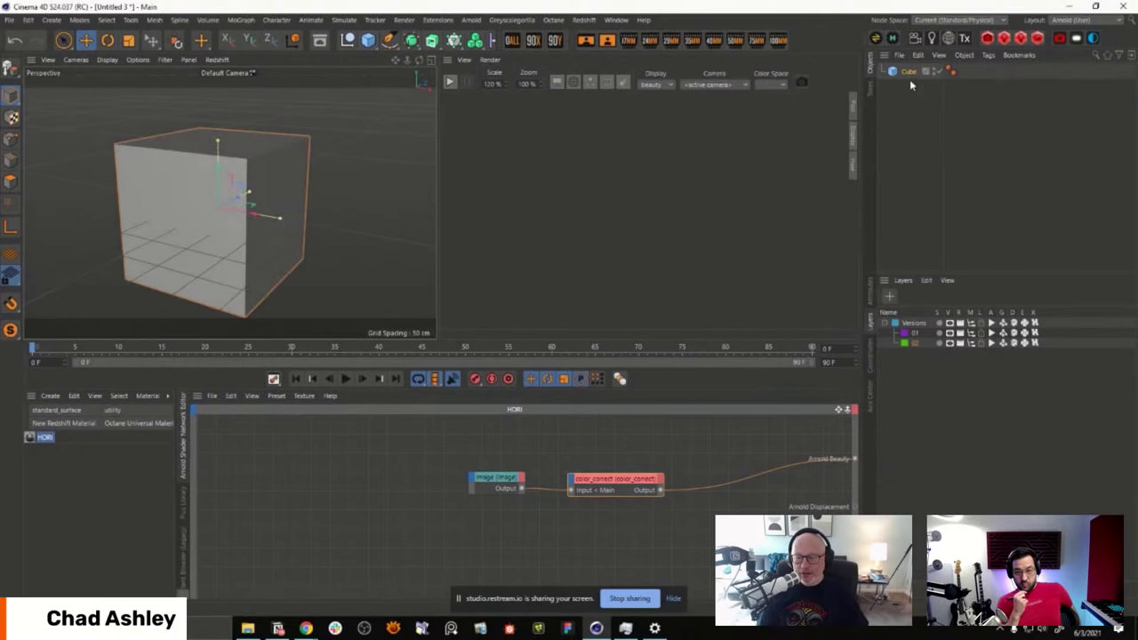
Step: Assign the Cube to layer 01, make it editable, and duplicate it as a rescaled Cube.1
{"action": "left_click_drag", "start_coordinate": [909, 74], "coordinate": [916, 335]}
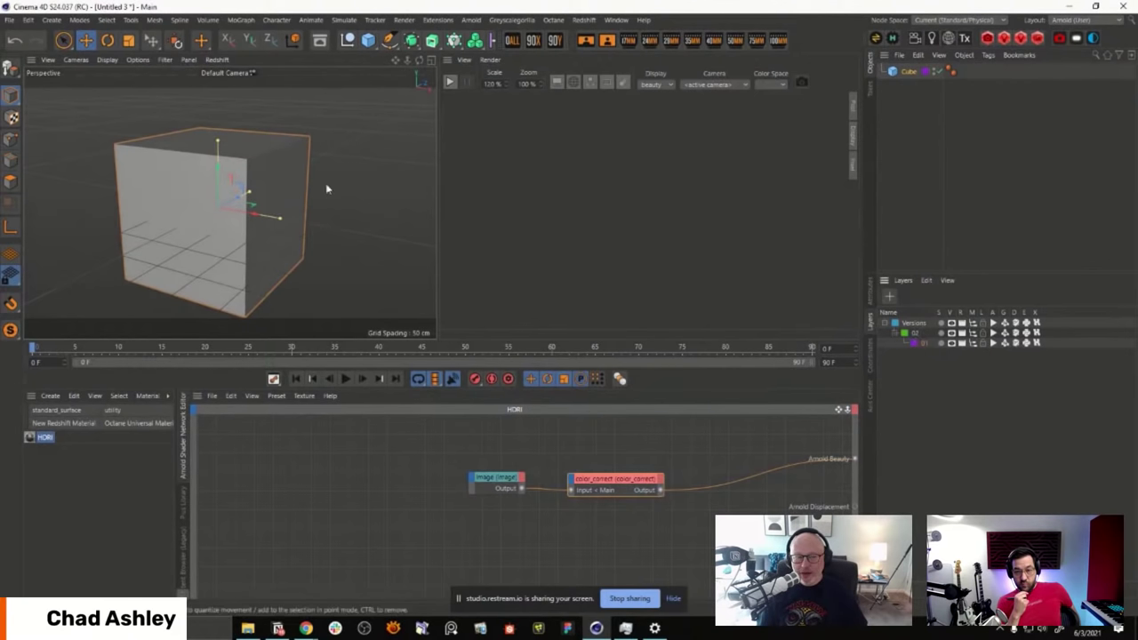
{"action": "key", "text": "c"}
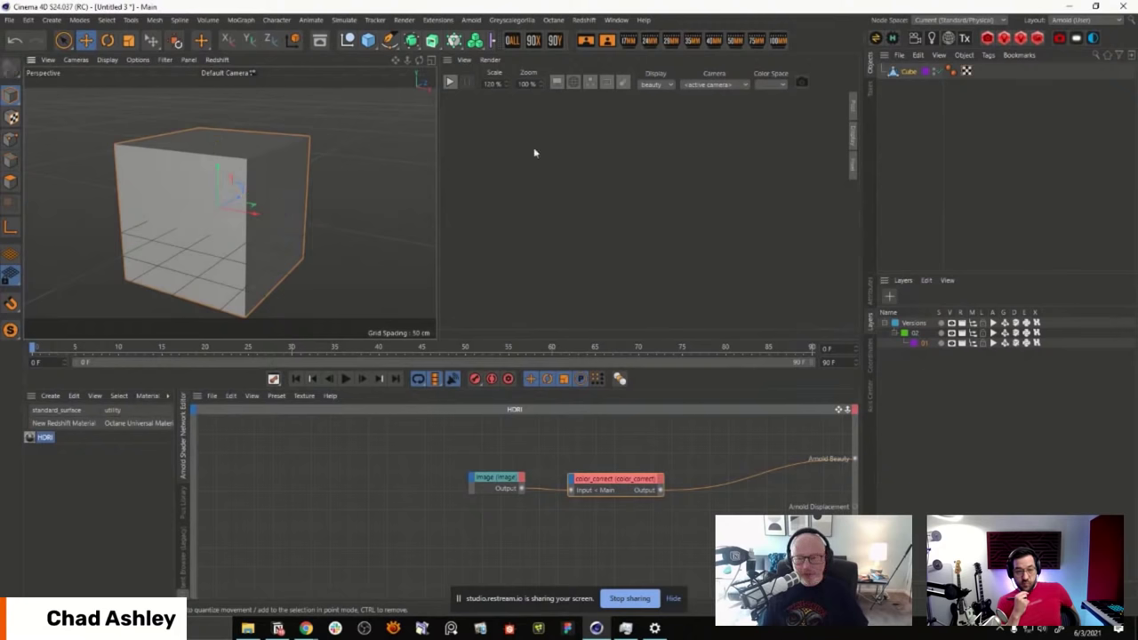
{"action": "left_click_drag", "start_coordinate": [906, 78], "coordinate": [911, 87], "text": "ctrl"}
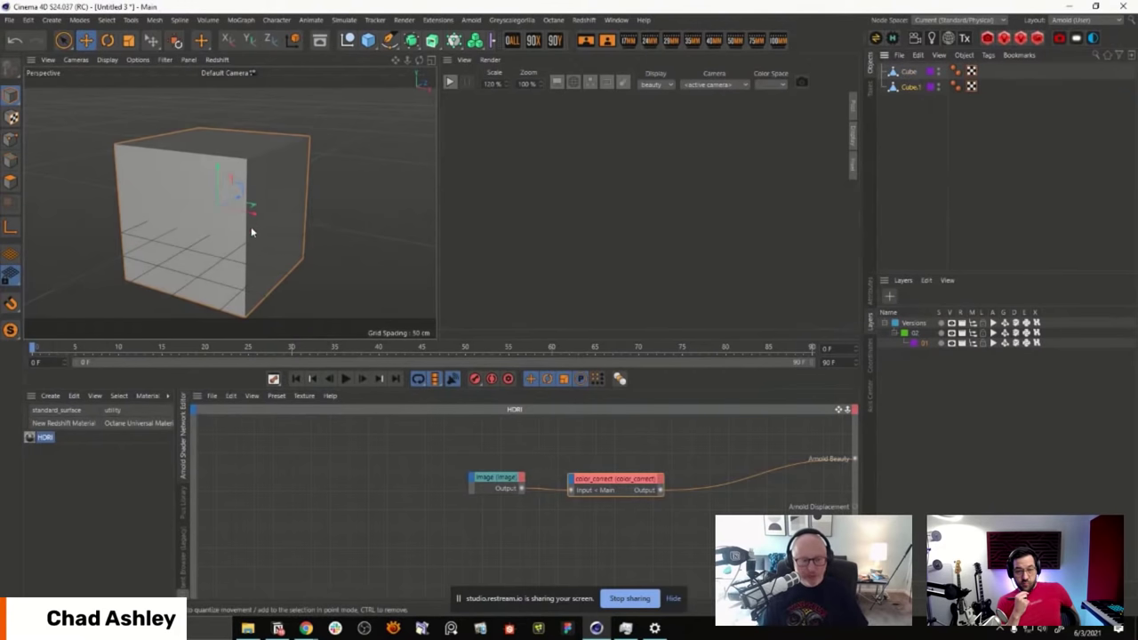
{"action": "key", "text": "t"}
{"action": "left_click_drag", "start_coordinate": [244, 209], "coordinate": [358, 211]}
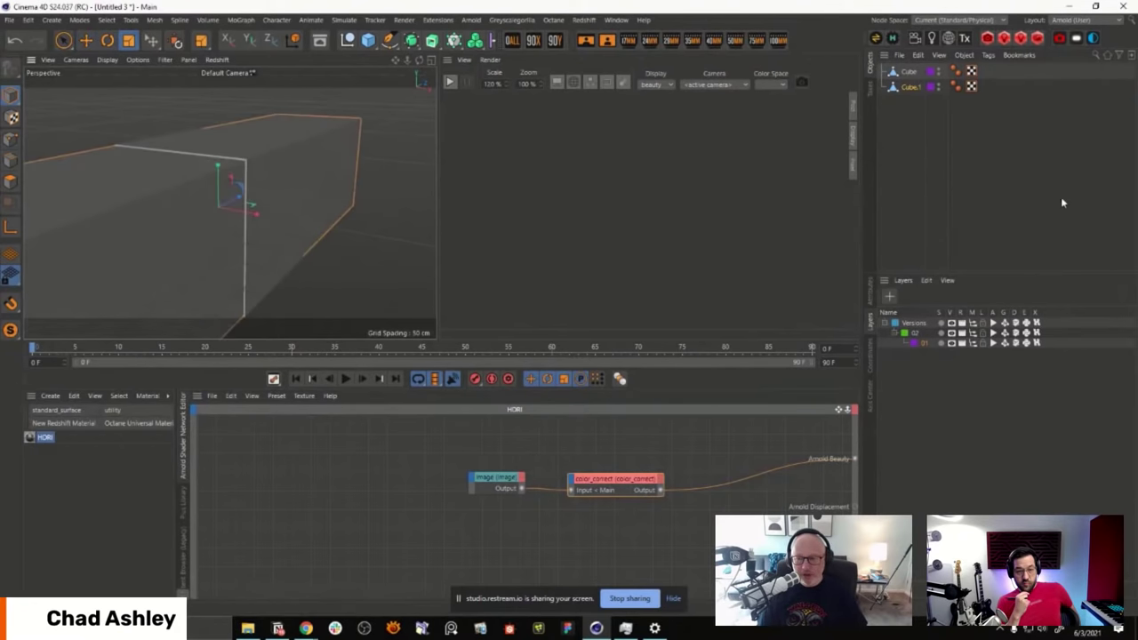
Step: Put Cube.1 on a layer, move layer 01 above 02, and hide layer 01 in the viewport and Manager
{"action": "left_click_drag", "start_coordinate": [915, 335], "coordinate": [922, 337]}
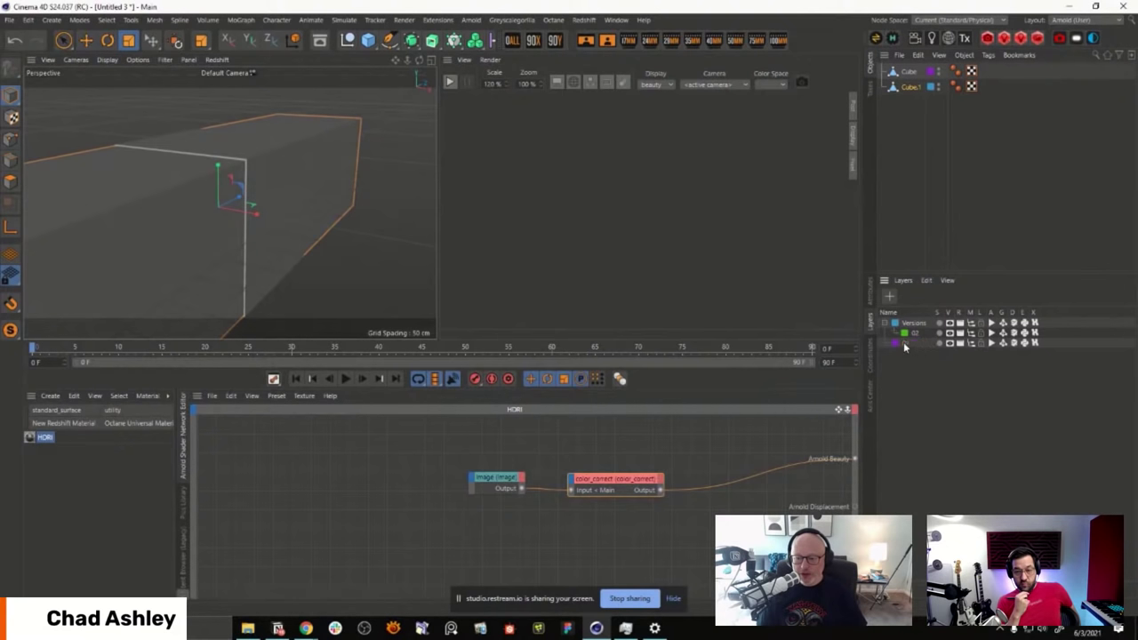
{"action": "left_click_drag", "start_coordinate": [919, 333], "coordinate": [920, 345]}
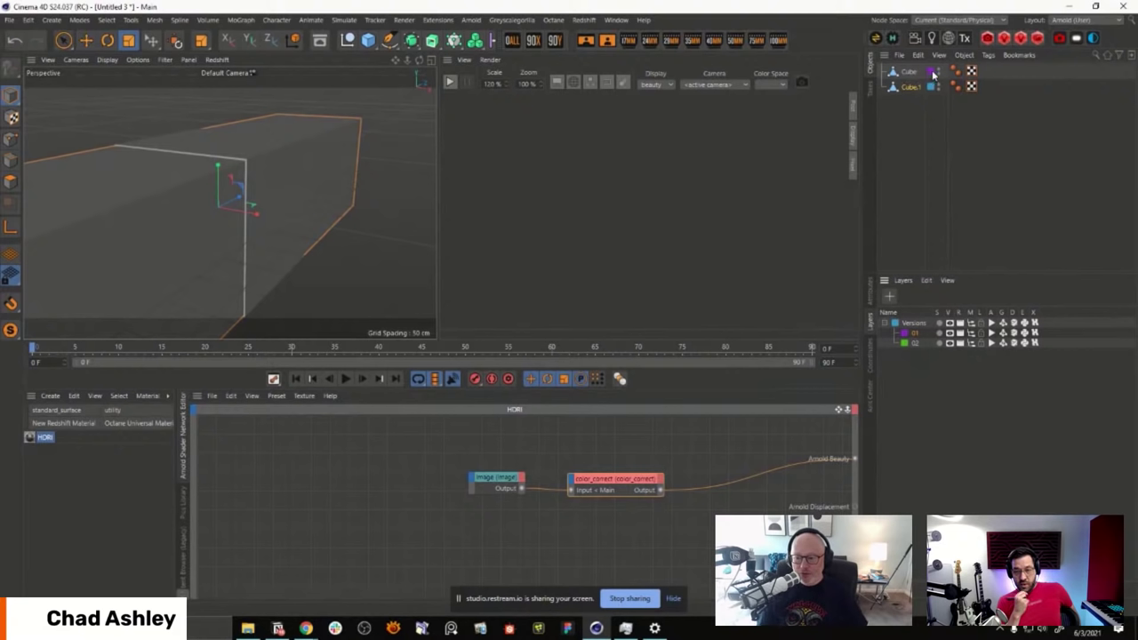
{"action": "left_click_drag", "start_coordinate": [933, 91], "coordinate": [919, 345]}
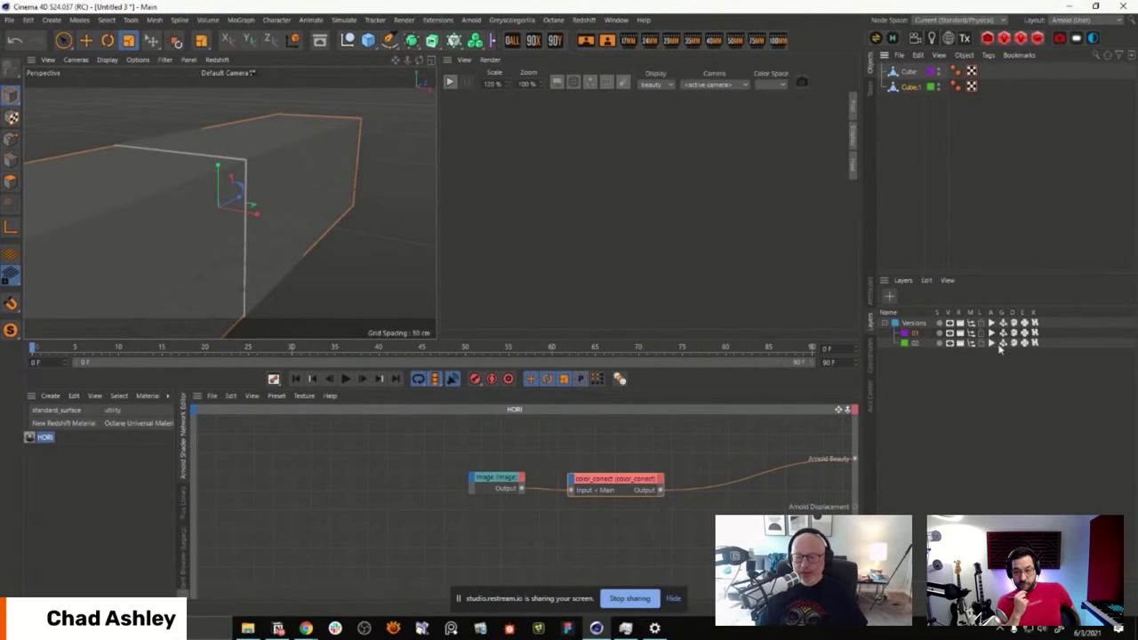
{"action": "left_click", "coordinate": [949, 342]}
{"action": "left_click", "coordinate": [969, 343]}
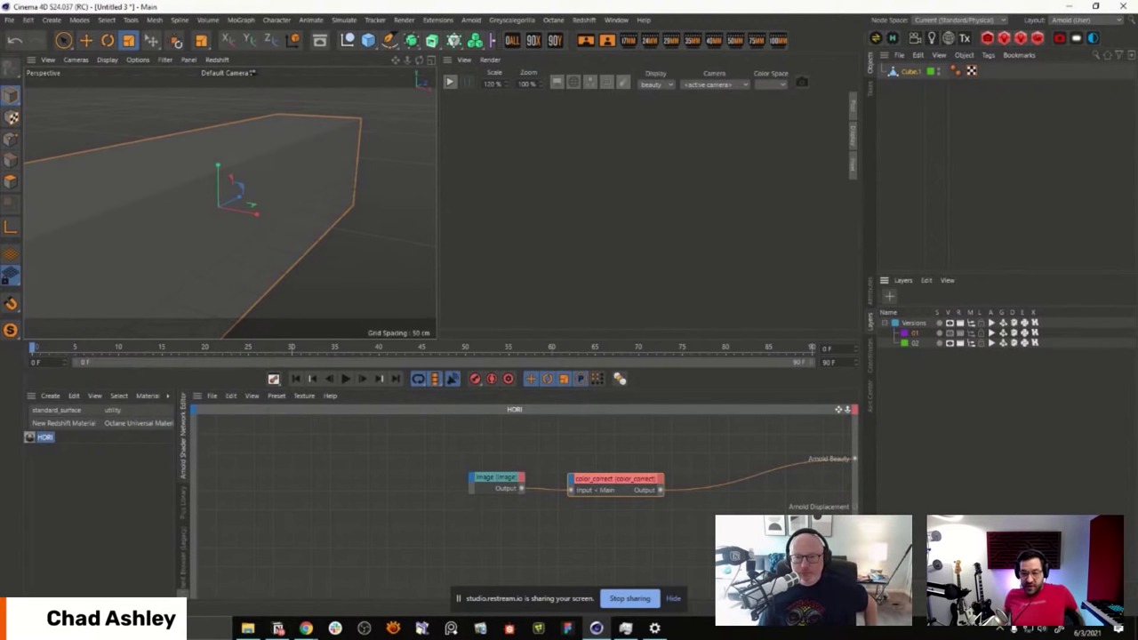
Step: Switch to the Ball Path Speed Demo scene and expand the MOGRAPH layer to show its cloner layers
{"action": "left_click", "coordinate": [615, 21]}
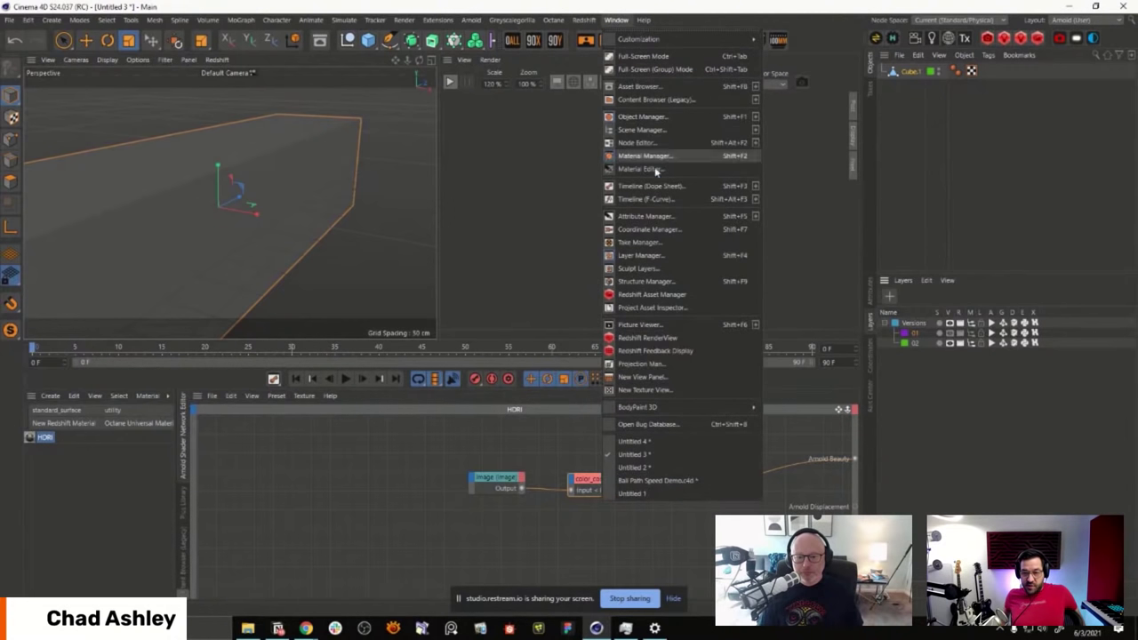
{"action": "left_click", "coordinate": [688, 495]}
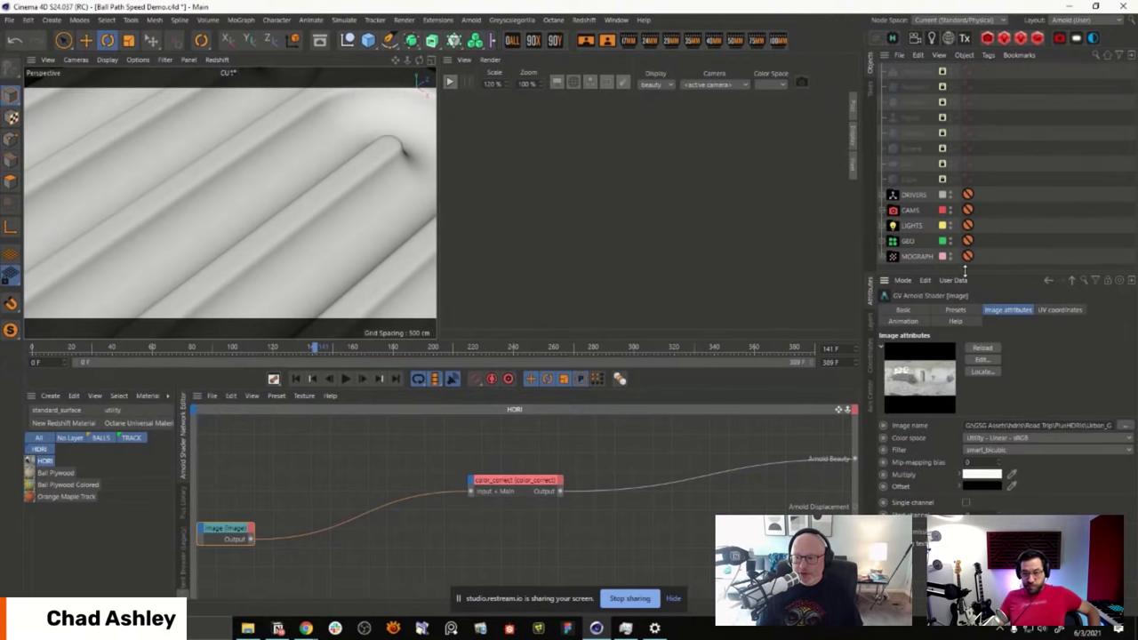
{"action": "left_click_drag", "start_coordinate": [991, 274], "coordinate": [994, 325]}
{"action": "left_click", "coordinate": [872, 371]}
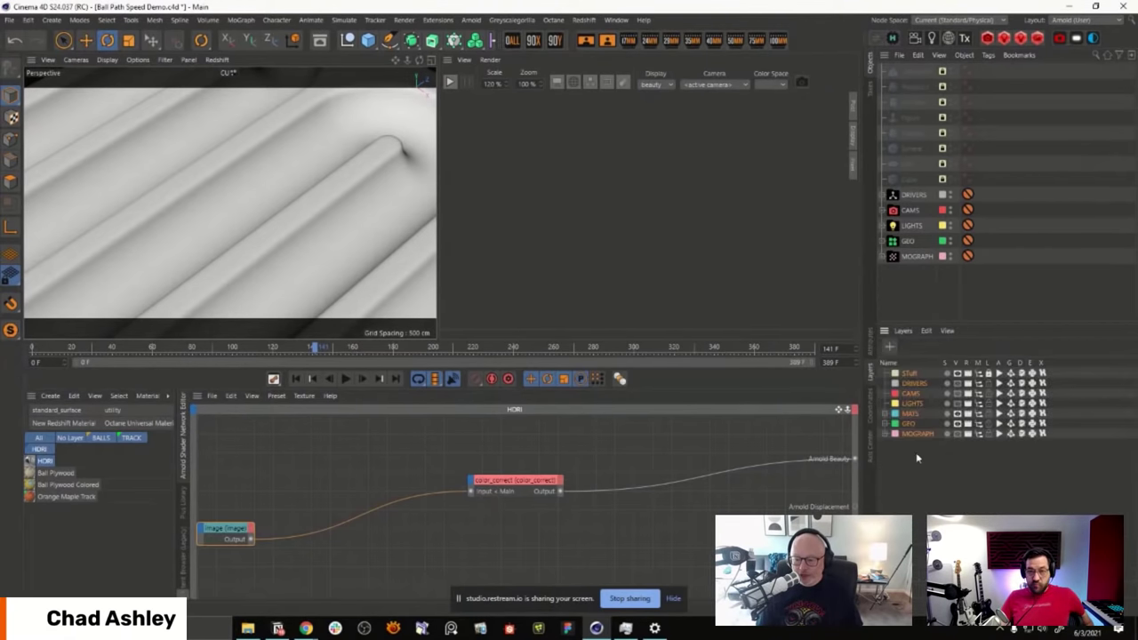
{"action": "left_click", "coordinate": [883, 433]}
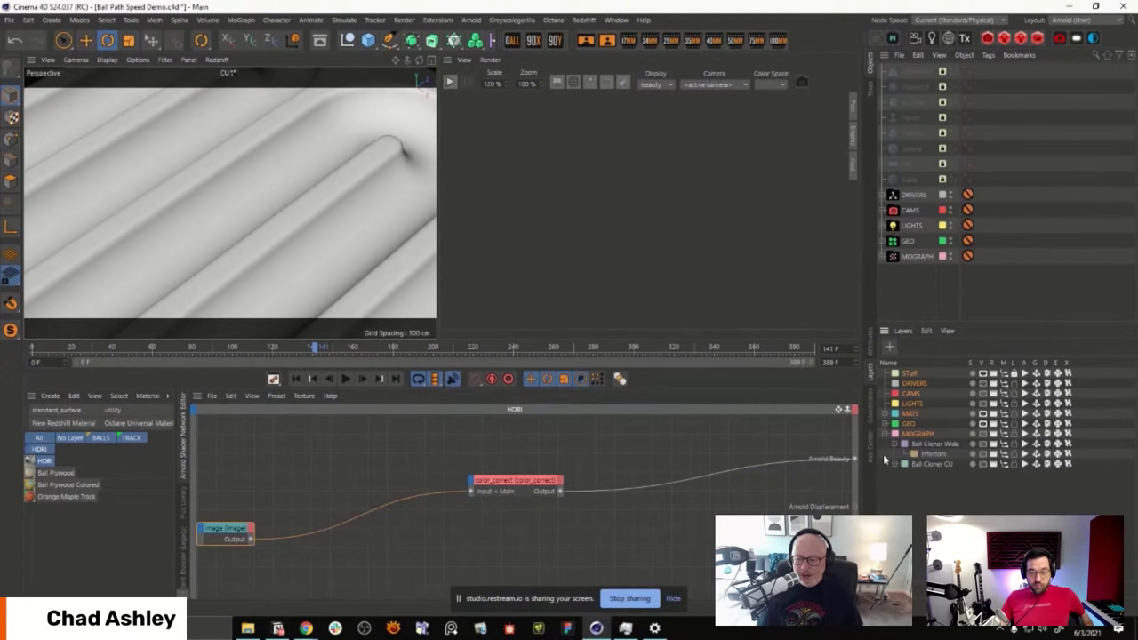
Step: Show the Ball Cloner CU spheres and play the animation, then hide them and rewind to the first frame
{"action": "left_click", "coordinate": [982, 462]}
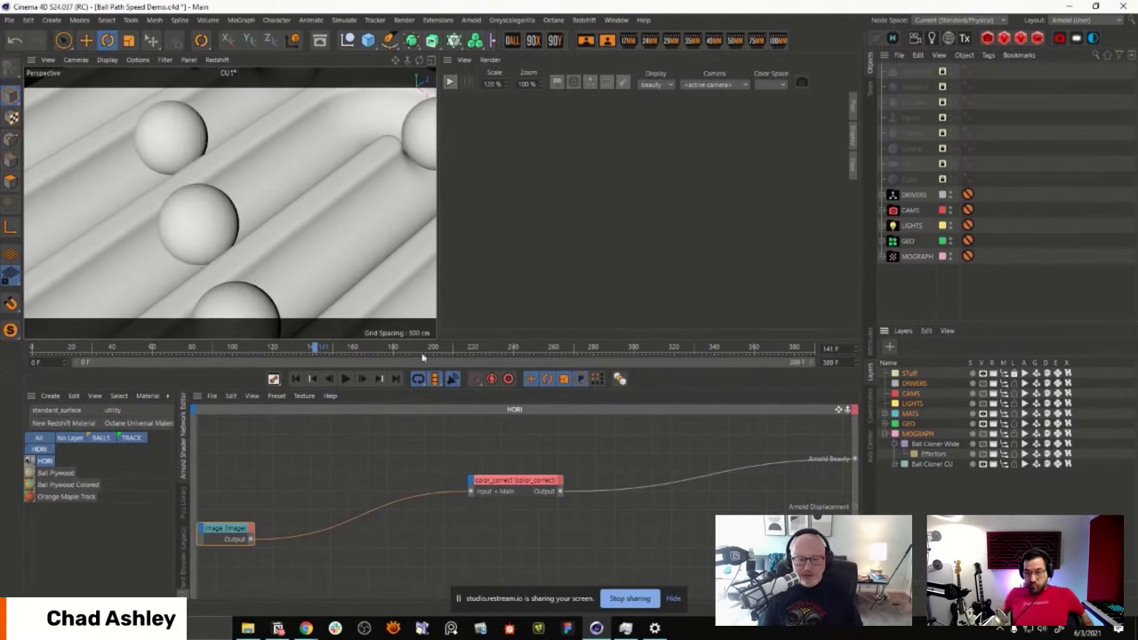
{"action": "left_click", "coordinate": [347, 378]}
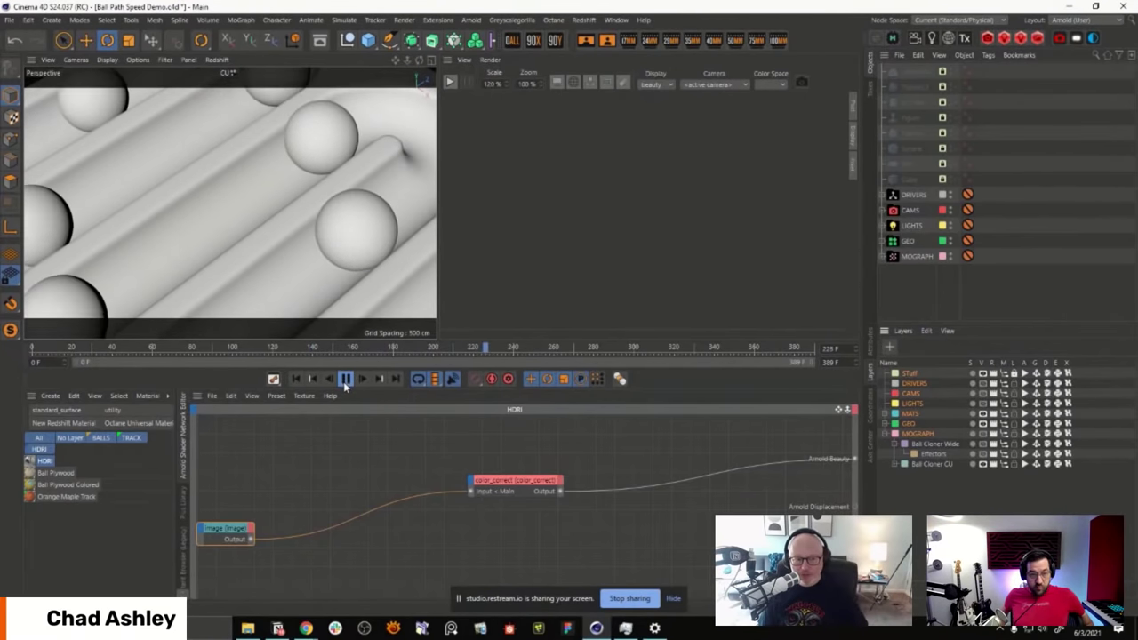
{"action": "left_click", "coordinate": [345, 381]}
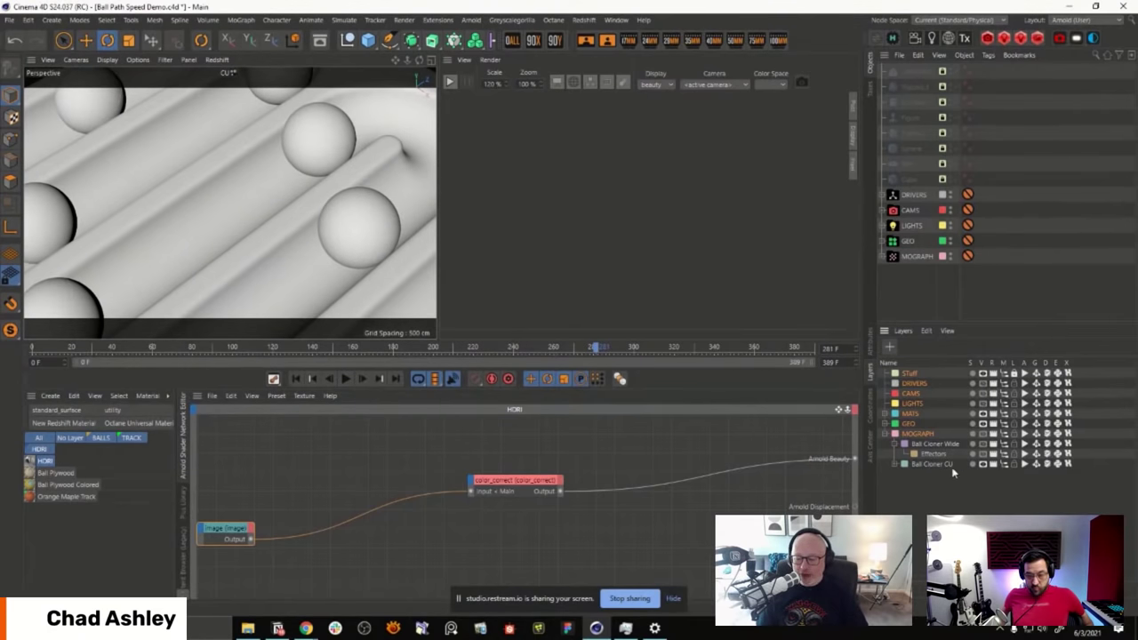
{"action": "left_click", "coordinate": [895, 464]}
{"action": "left_click", "coordinate": [895, 464]}
{"action": "left_click", "coordinate": [1035, 464]}
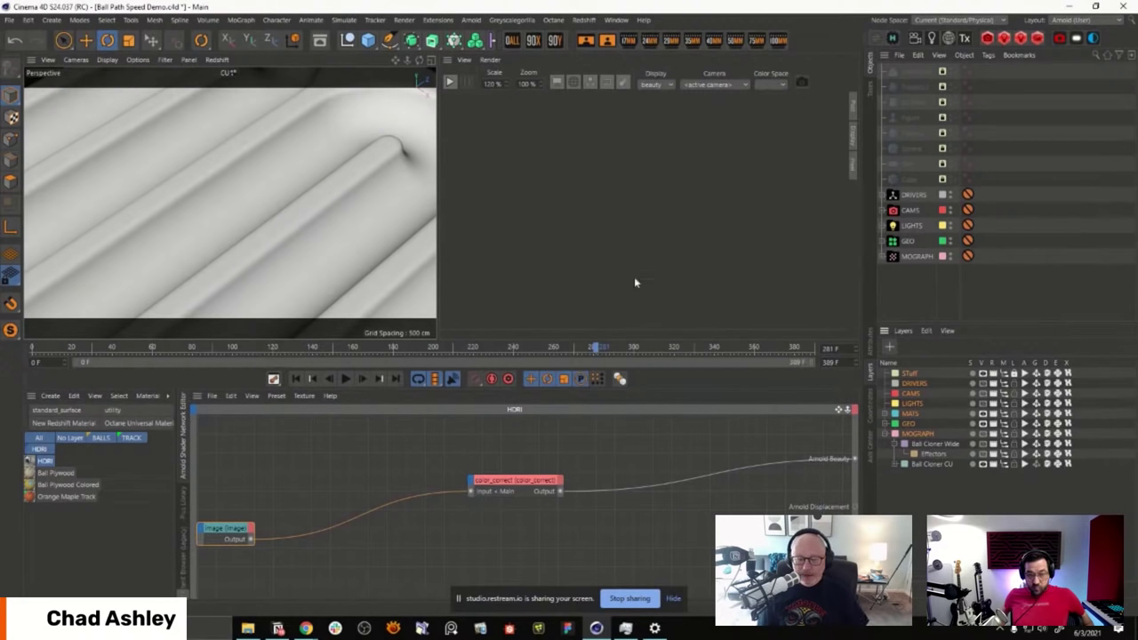
{"action": "left_click", "coordinate": [295, 379]}
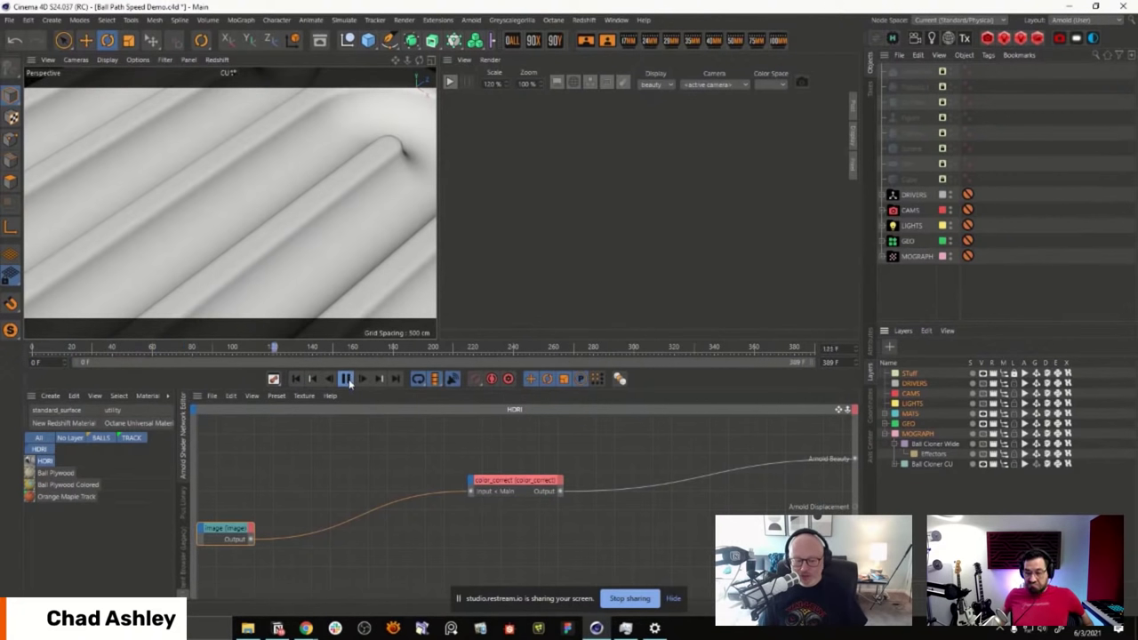
{"action": "left_click", "coordinate": [347, 379]}
{"action": "left_click", "coordinate": [296, 378]}
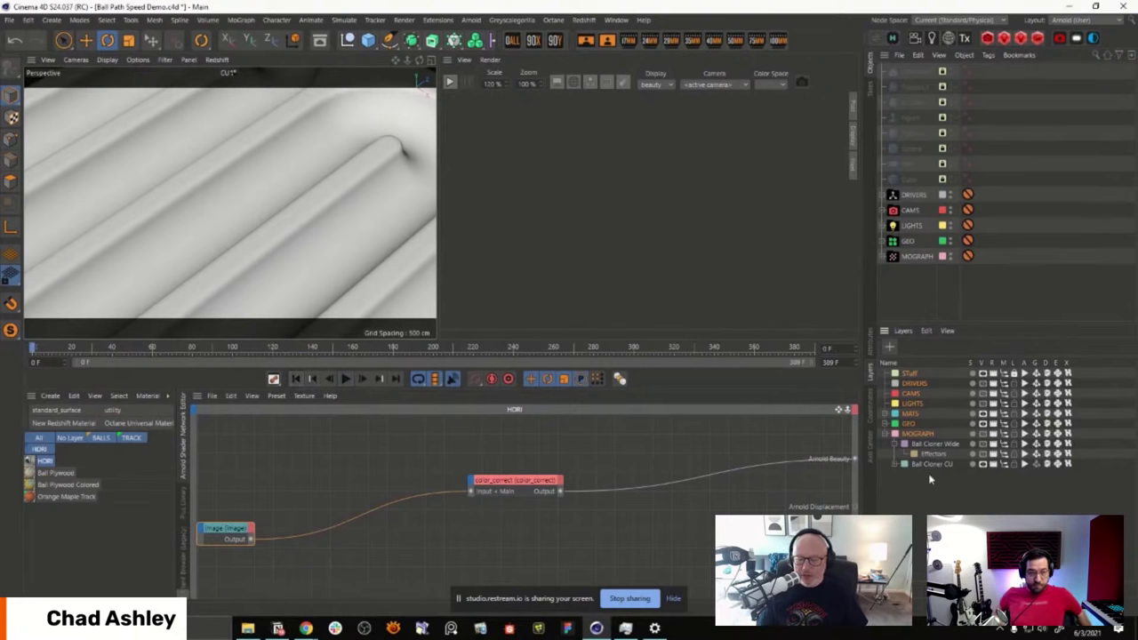
Step: Show the Ball Cloner CU spheres again with layer animation off, then play and stop the animation
{"action": "left_click", "coordinate": [1034, 463]}
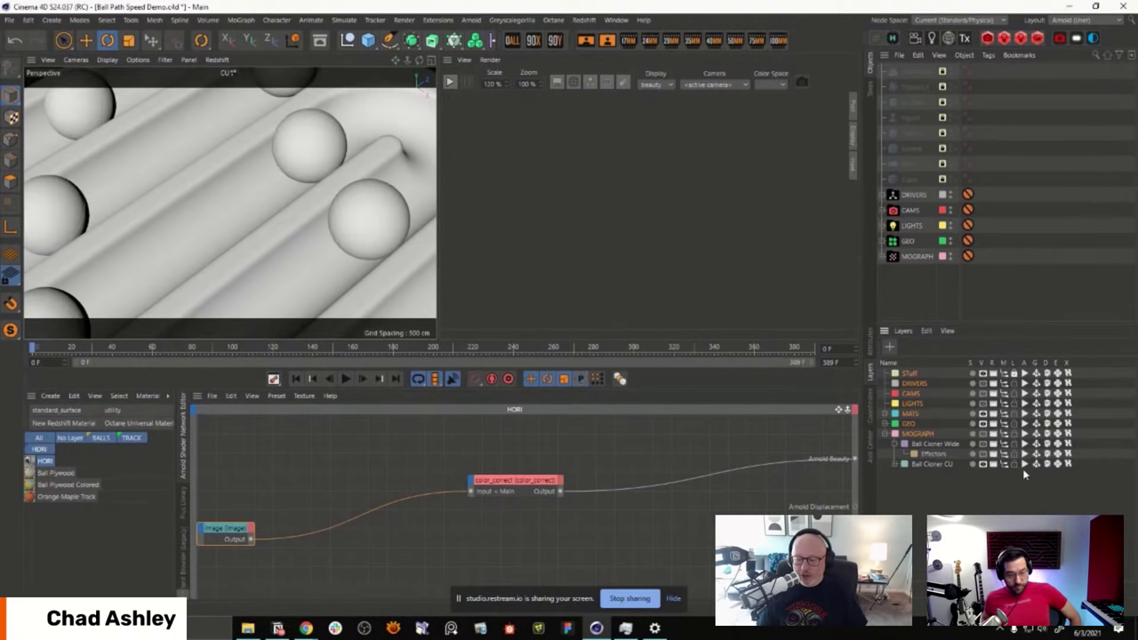
{"action": "left_click", "coordinate": [1024, 463]}
{"action": "left_click", "coordinate": [346, 381]}
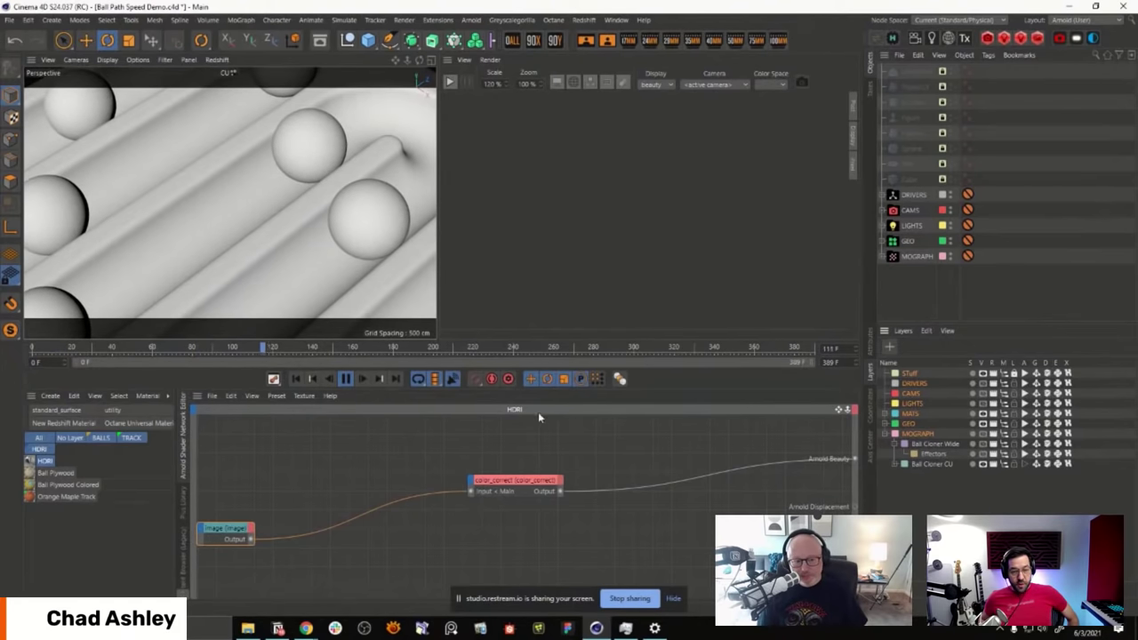
{"action": "left_click", "coordinate": [346, 379]}
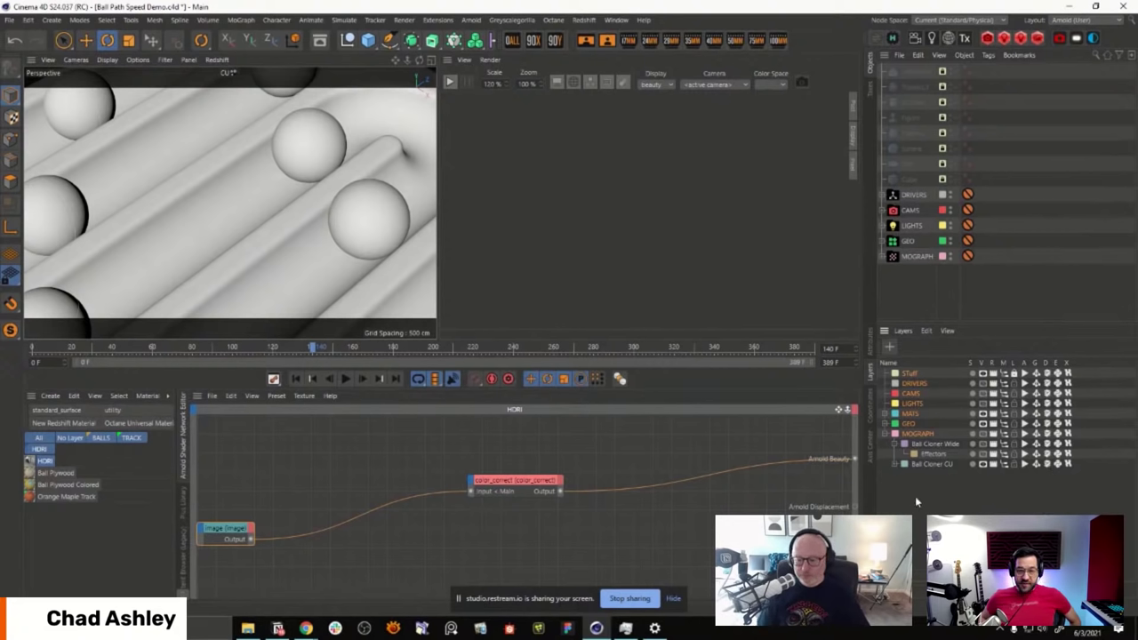
Step: Delete the loose objects Landscape through Cube, then collapse MOGRAPH and expand GEO
{"action": "left_click", "coordinate": [896, 463]}
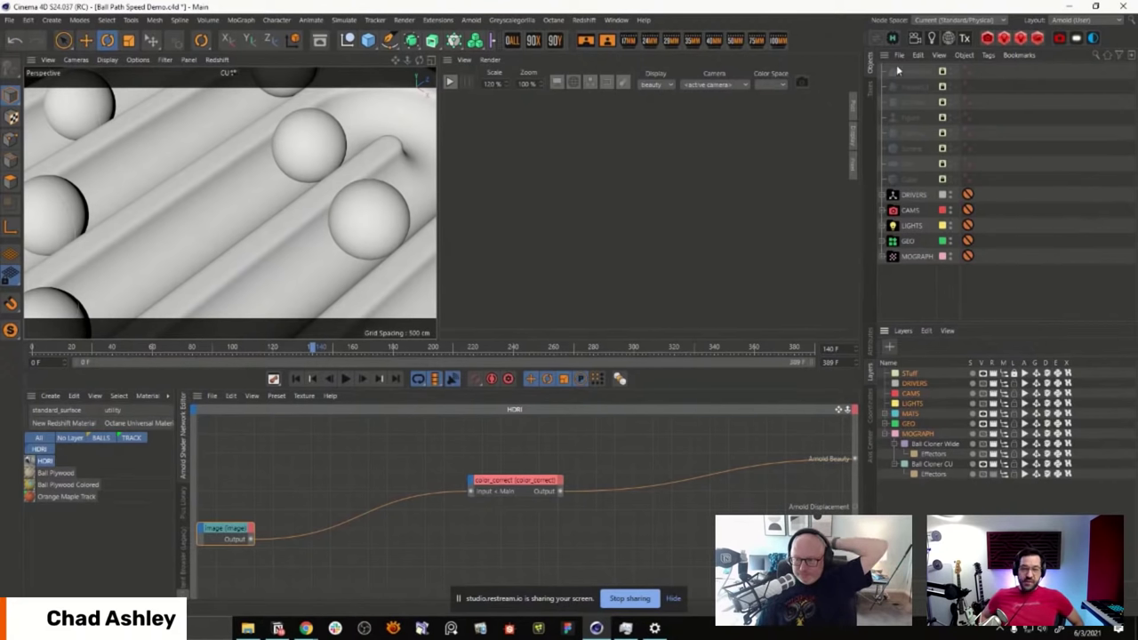
{"action": "left_click", "coordinate": [1014, 377]}
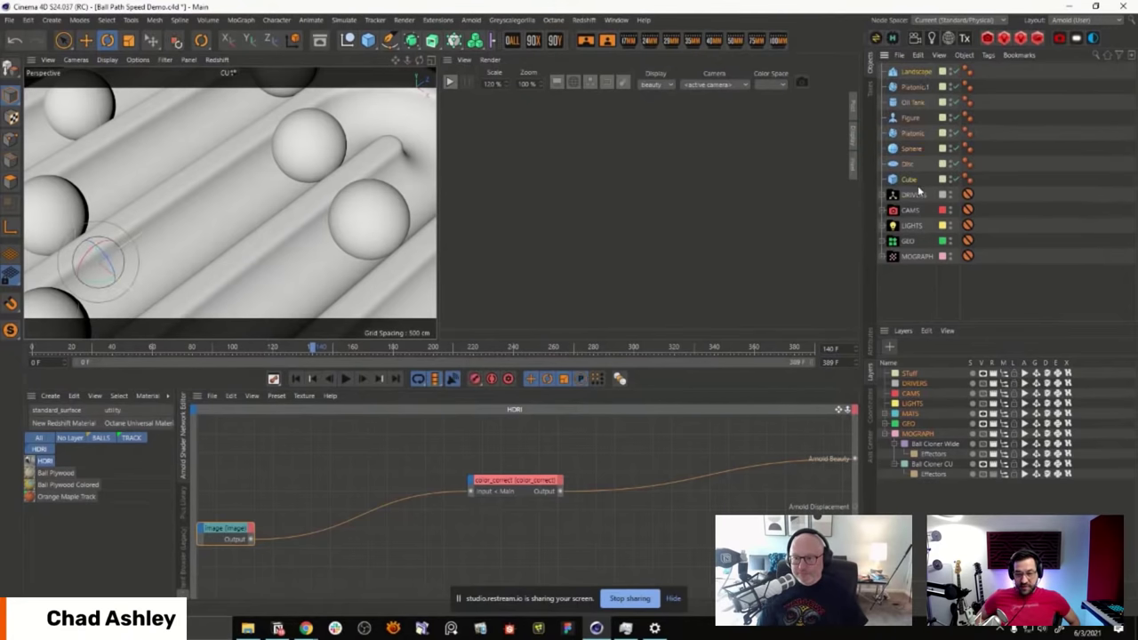
{"action": "key", "text": "Delete"}
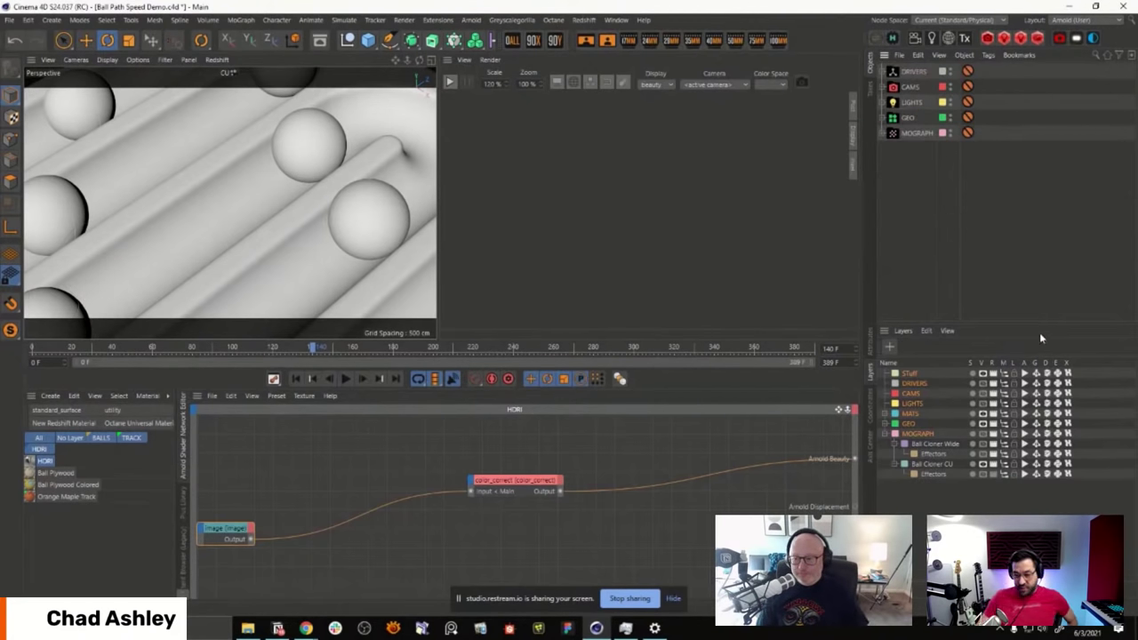
{"action": "left_click", "coordinate": [885, 434]}
{"action": "left_click", "coordinate": [885, 424]}
Step: Collapse the GEO layer so its BALLS and TRACK rows are hidden
{"action": "left_click", "coordinate": [885, 424]}
{"action": "double_click", "coordinate": [886, 424]}
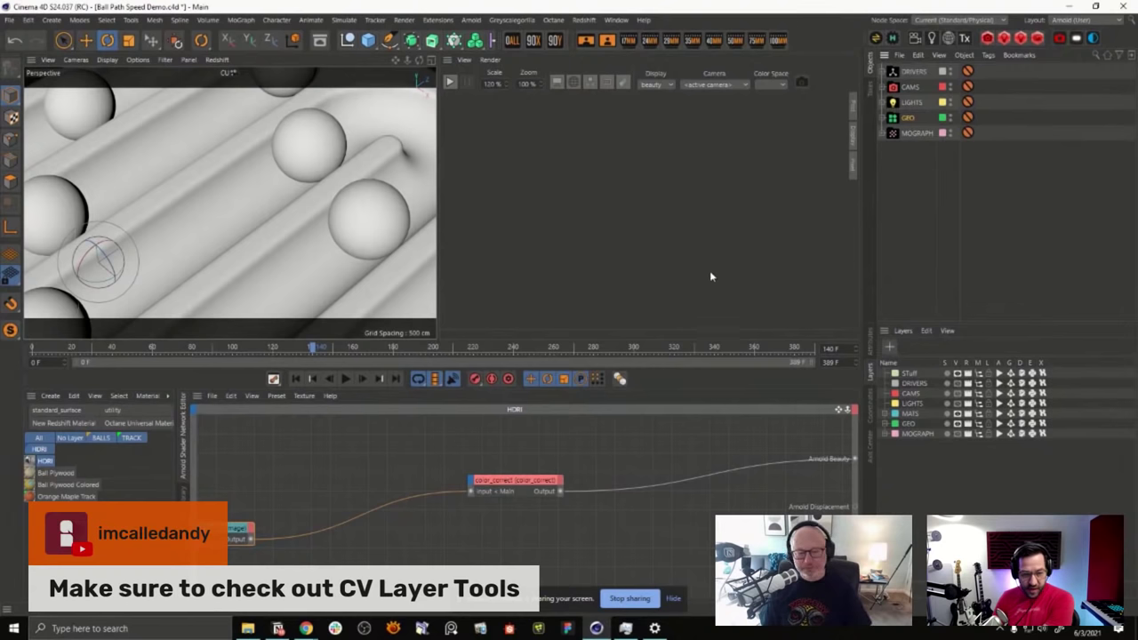
Step: Solo the MOGRAPH layer and play the animation, stopping at frame 252
{"action": "left_click", "coordinate": [946, 432]}
{"action": "left_click", "coordinate": [947, 432]}
{"action": "left_click", "coordinate": [947, 432]}
{"action": "left_click", "coordinate": [346, 379]}
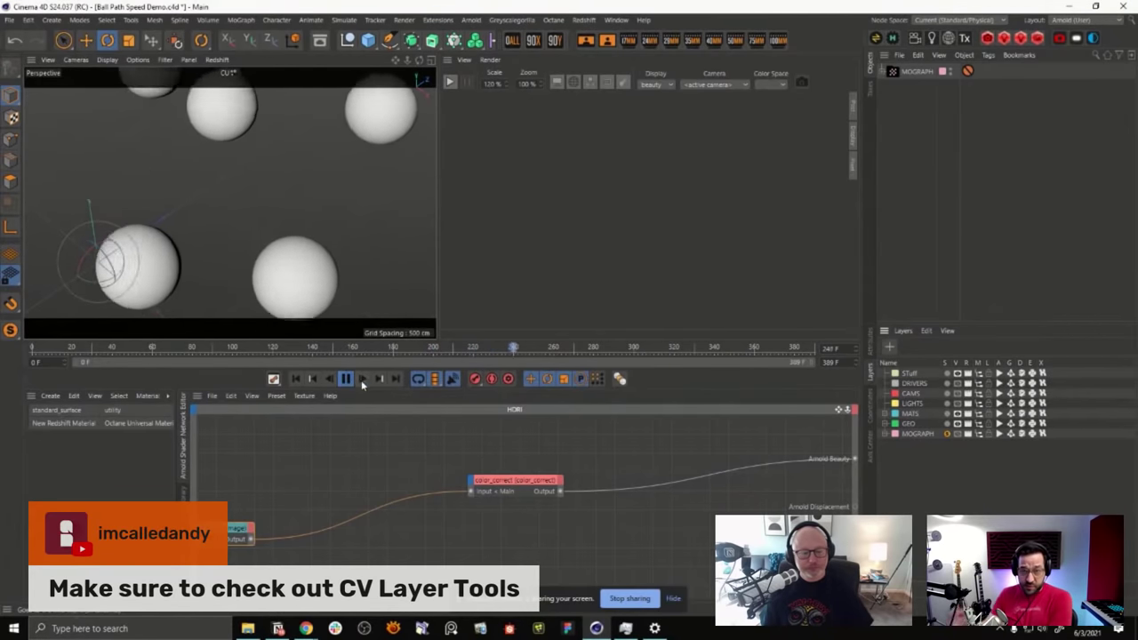
{"action": "left_click", "coordinate": [345, 379]}
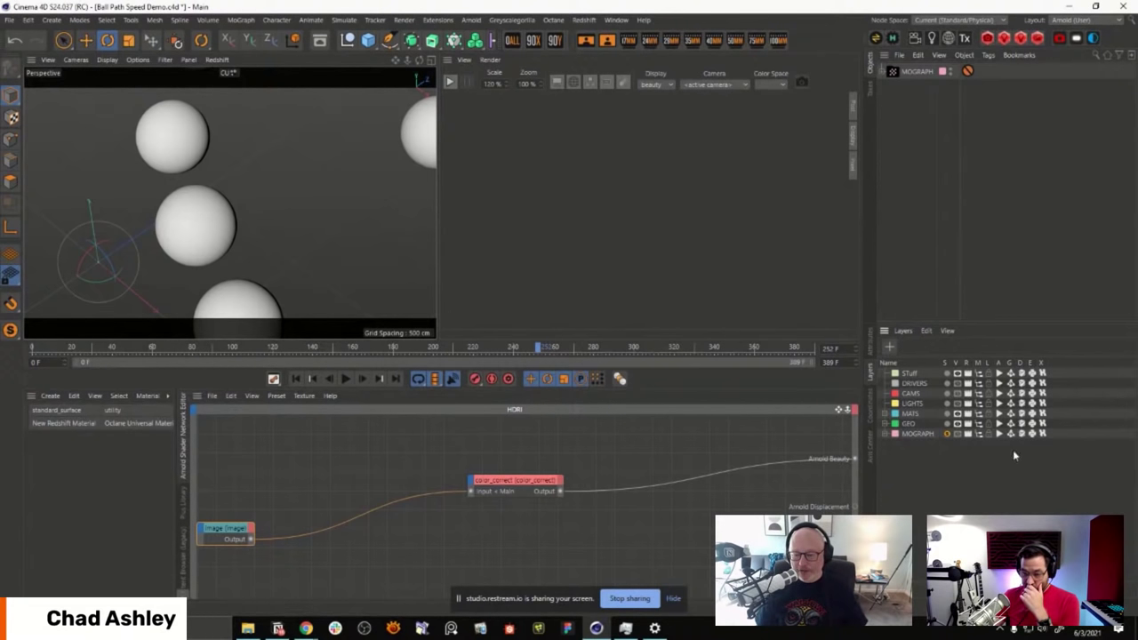
Step: Play the ball animation again, then solo LIGHTS alongside MOGRAPH and turn its solo back off
{"action": "left_click", "coordinate": [885, 434]}
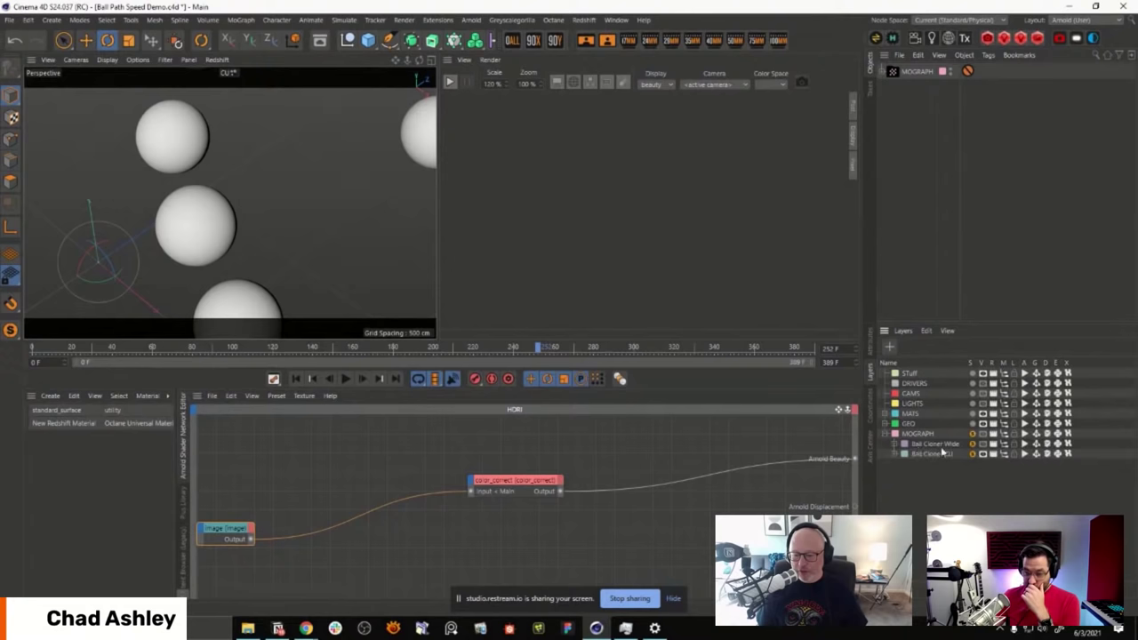
{"action": "left_click", "coordinate": [885, 435]}
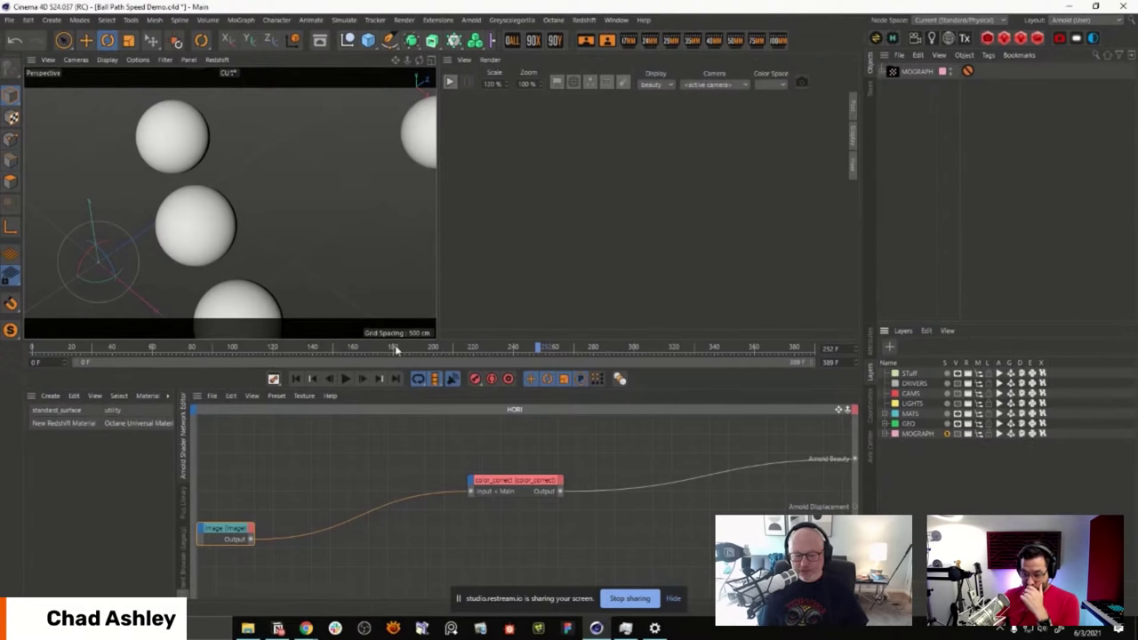
{"action": "left_click", "coordinate": [346, 379]}
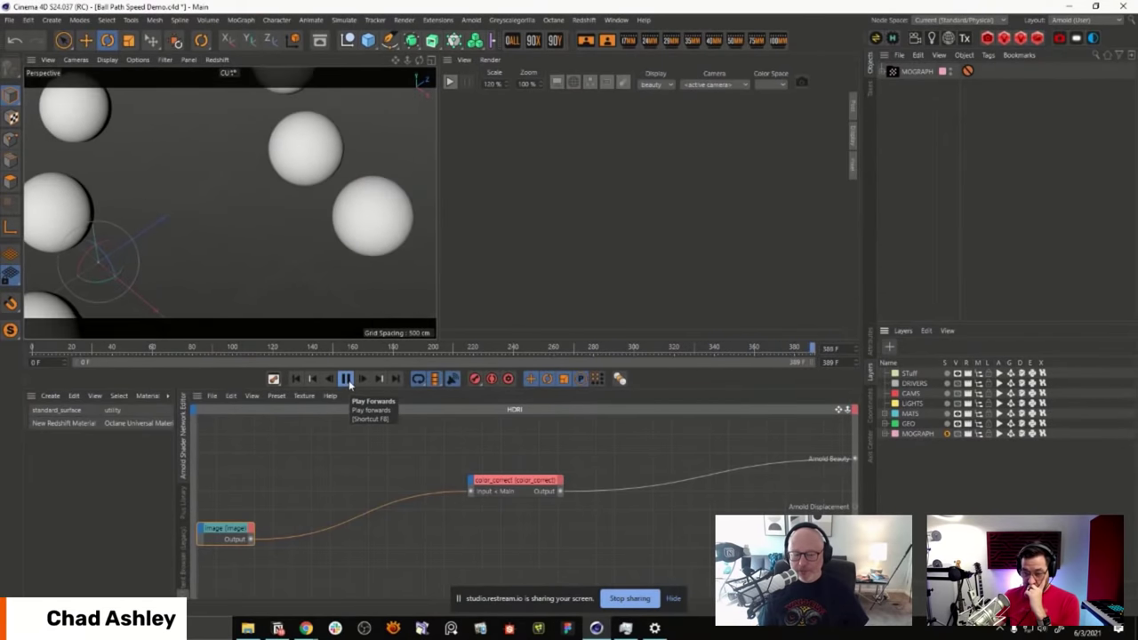
{"action": "left_click", "coordinate": [346, 379]}
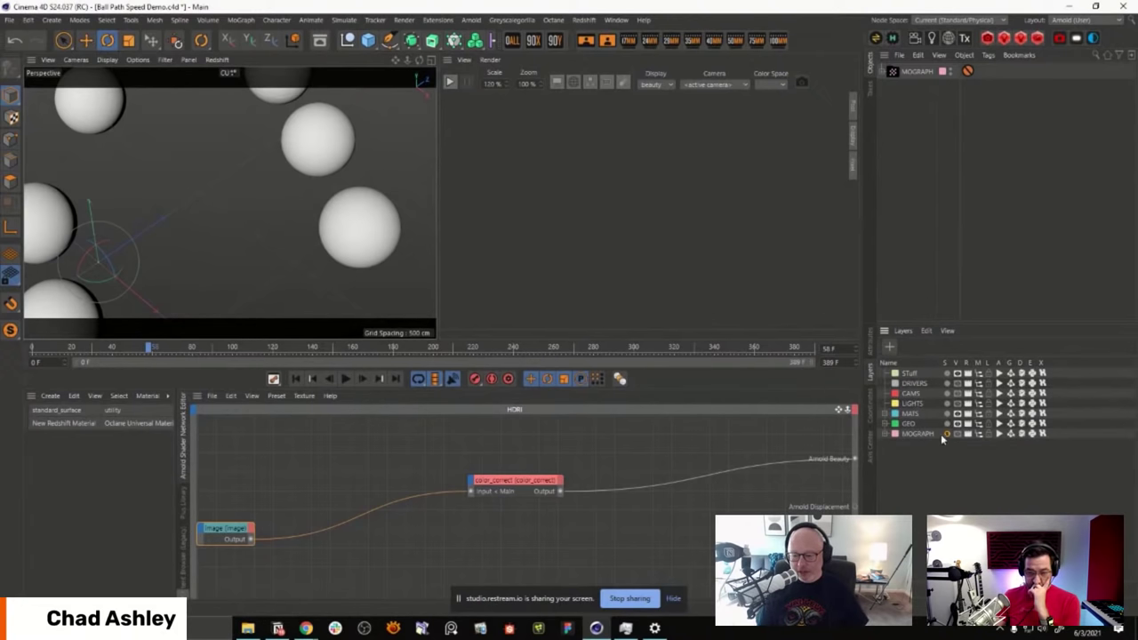
{"action": "left_click", "coordinate": [946, 404]}
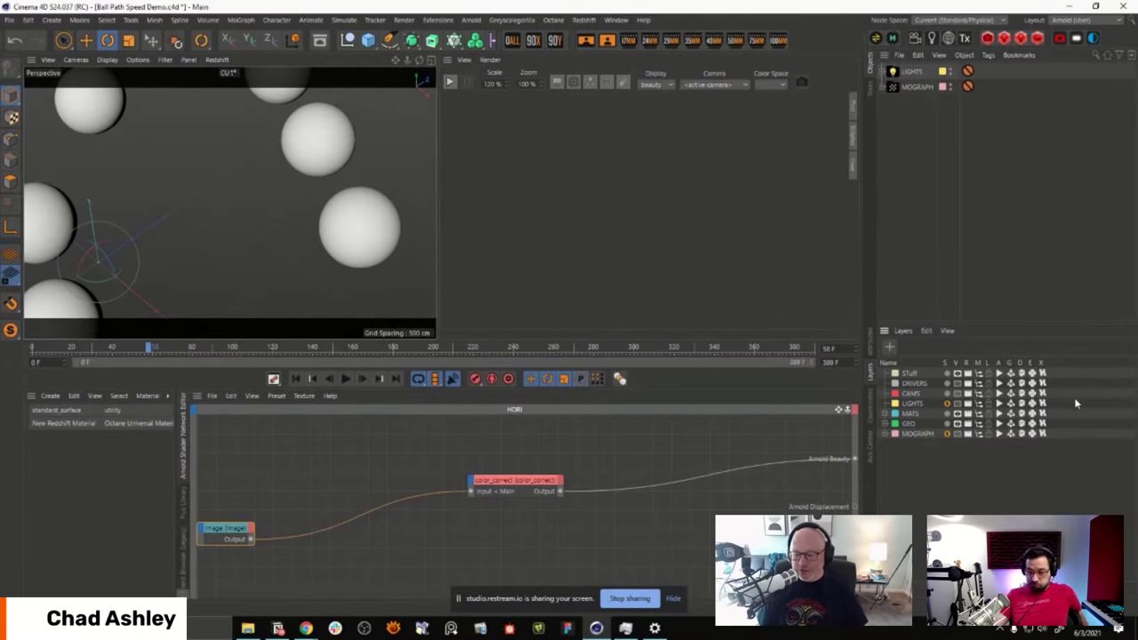
{"action": "left_click", "coordinate": [947, 405]}
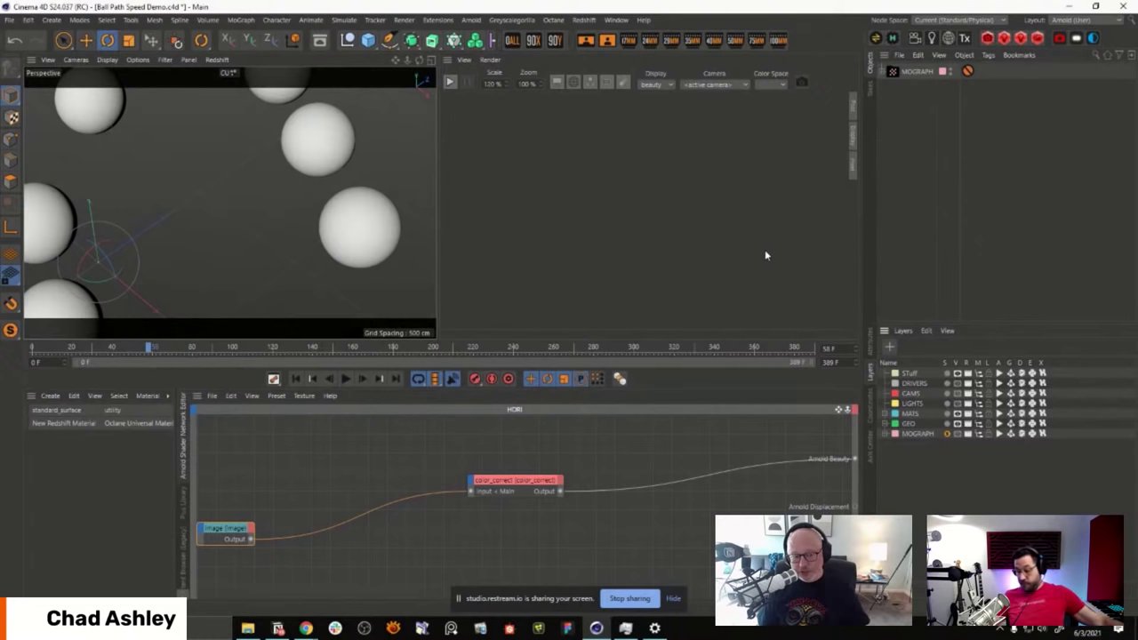
Step: Resize the render view panel a few times, then reload the Arnold (User) layout
{"action": "left_click", "coordinate": [447, 64]}
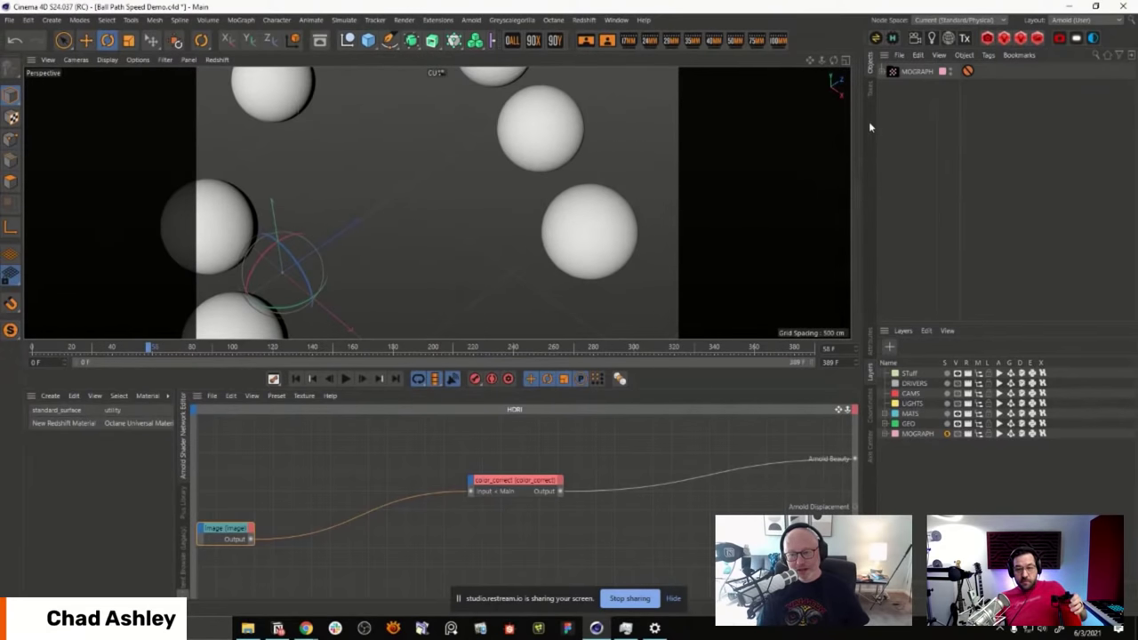
{"action": "left_click", "coordinate": [853, 154]}
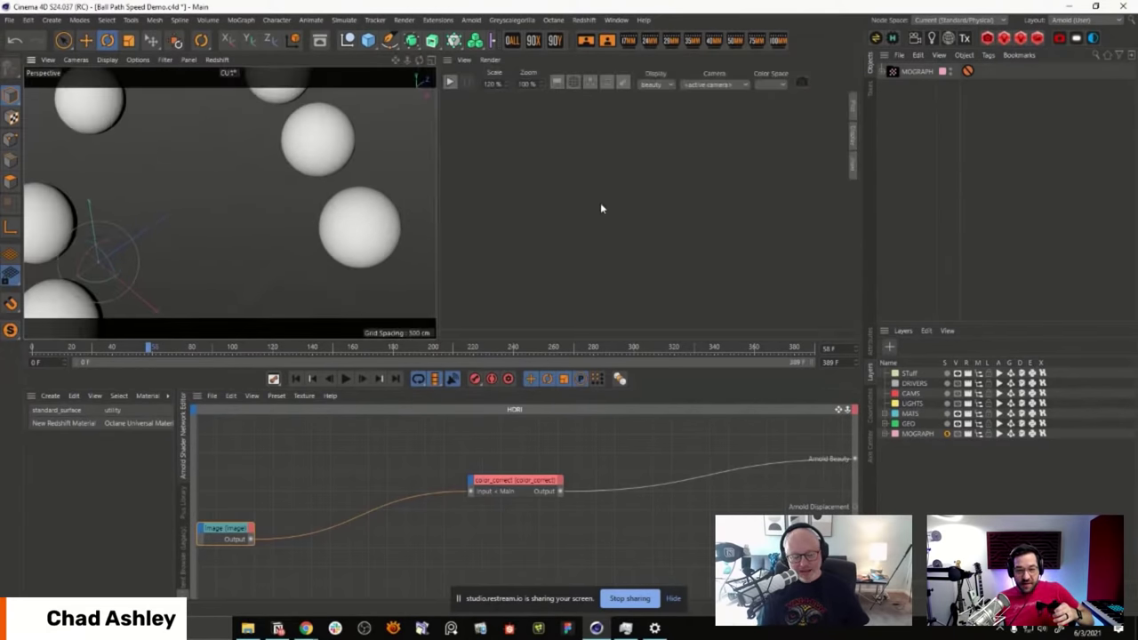
{"action": "left_click", "coordinate": [447, 63]}
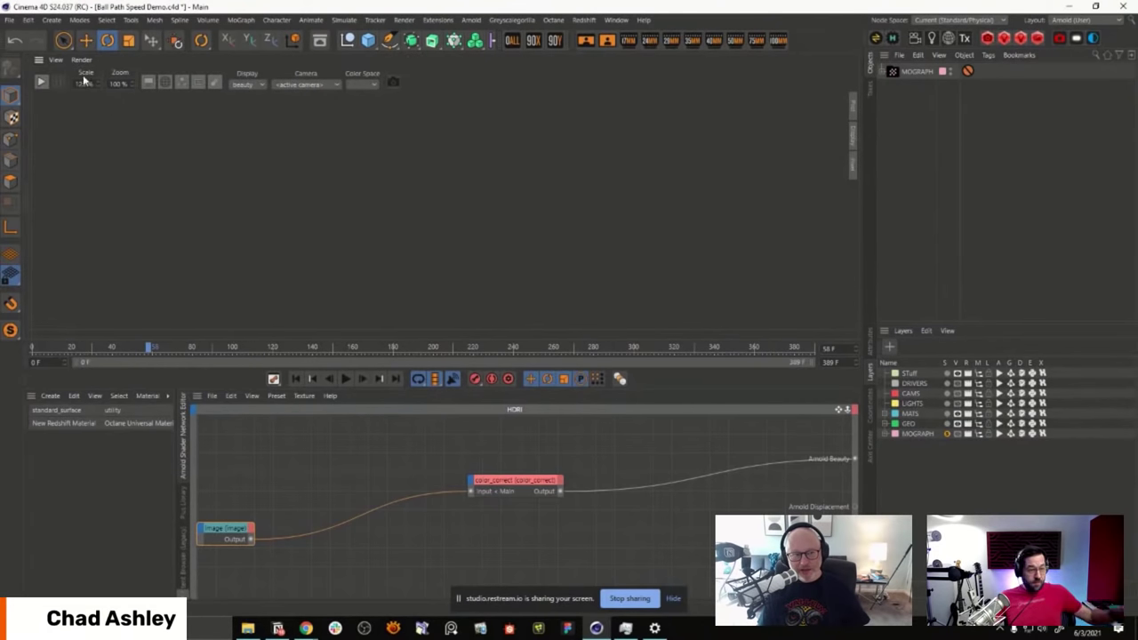
{"action": "left_click", "coordinate": [39, 64]}
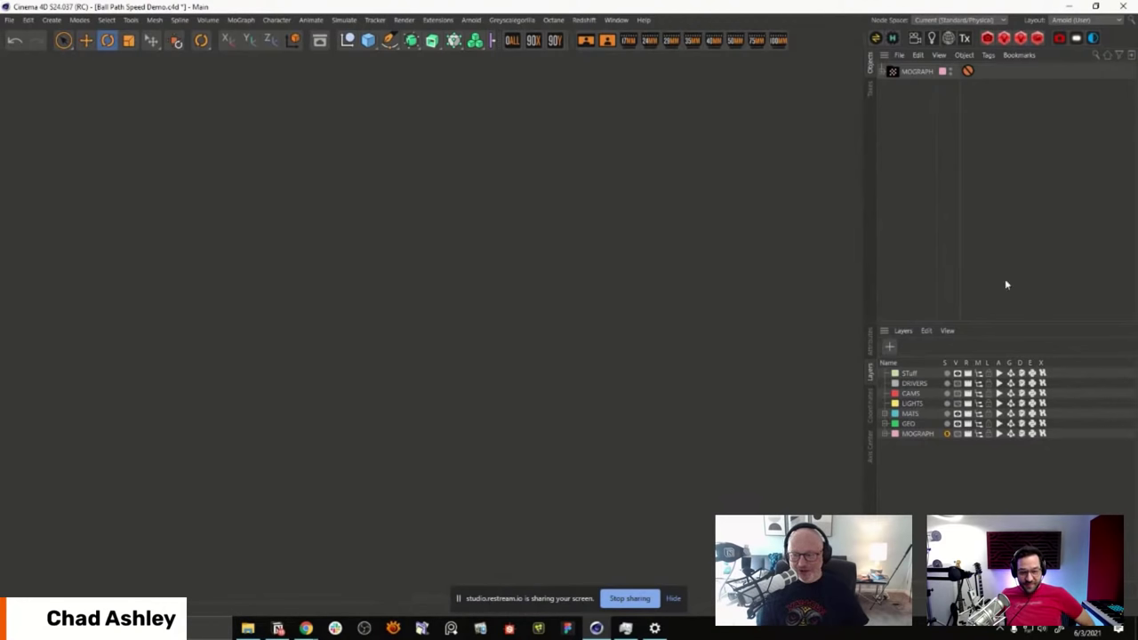
{"action": "left_click", "coordinate": [1091, 20]}
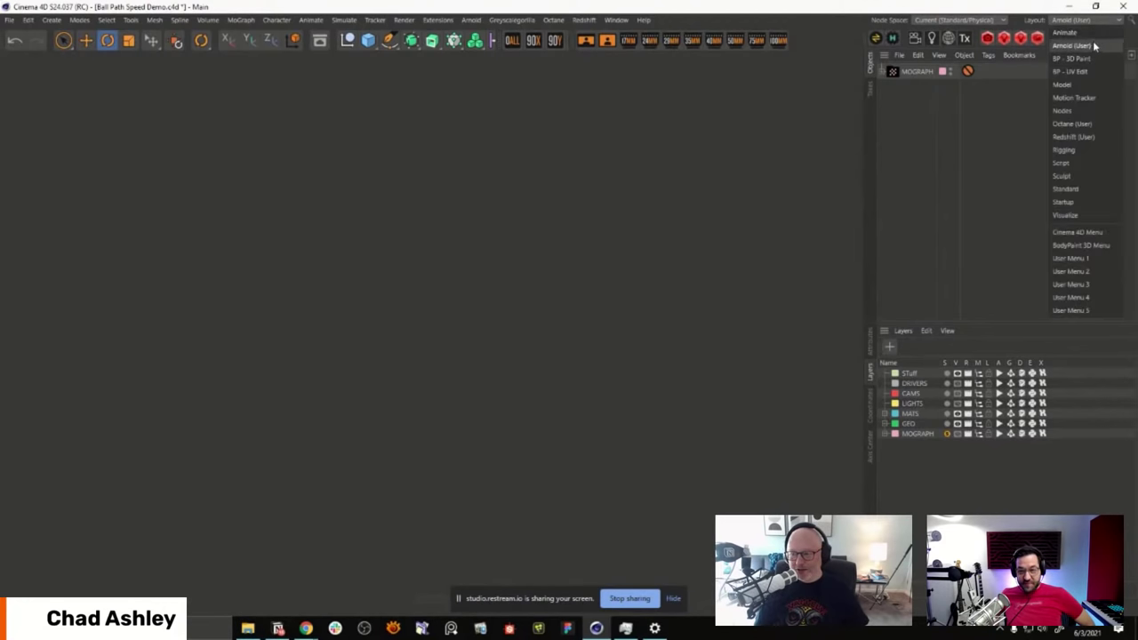
{"action": "left_click", "coordinate": [1092, 45]}
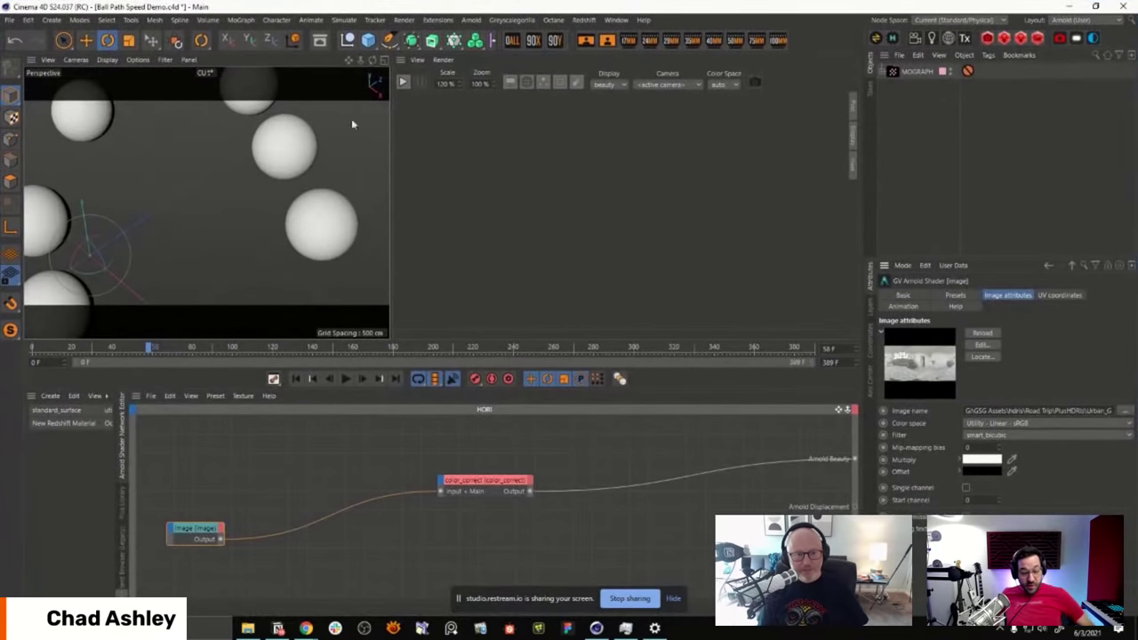
Step: Hide and restore the render view panel, then maximise and restore the viewport
{"action": "left_click", "coordinate": [398, 60]}
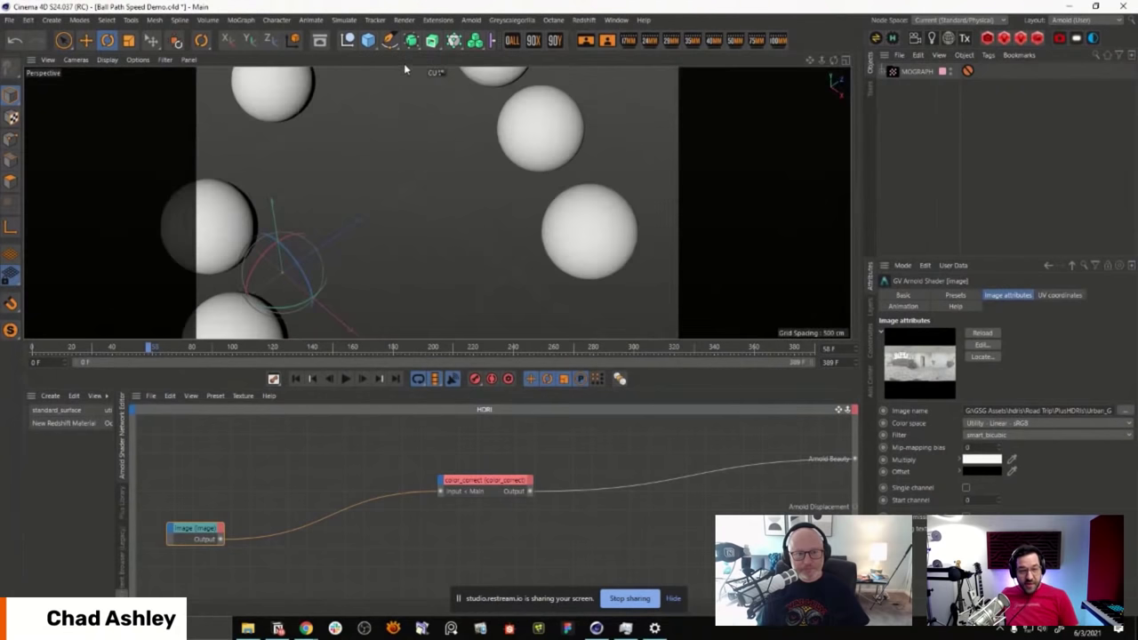
{"action": "left_click", "coordinate": [857, 78]}
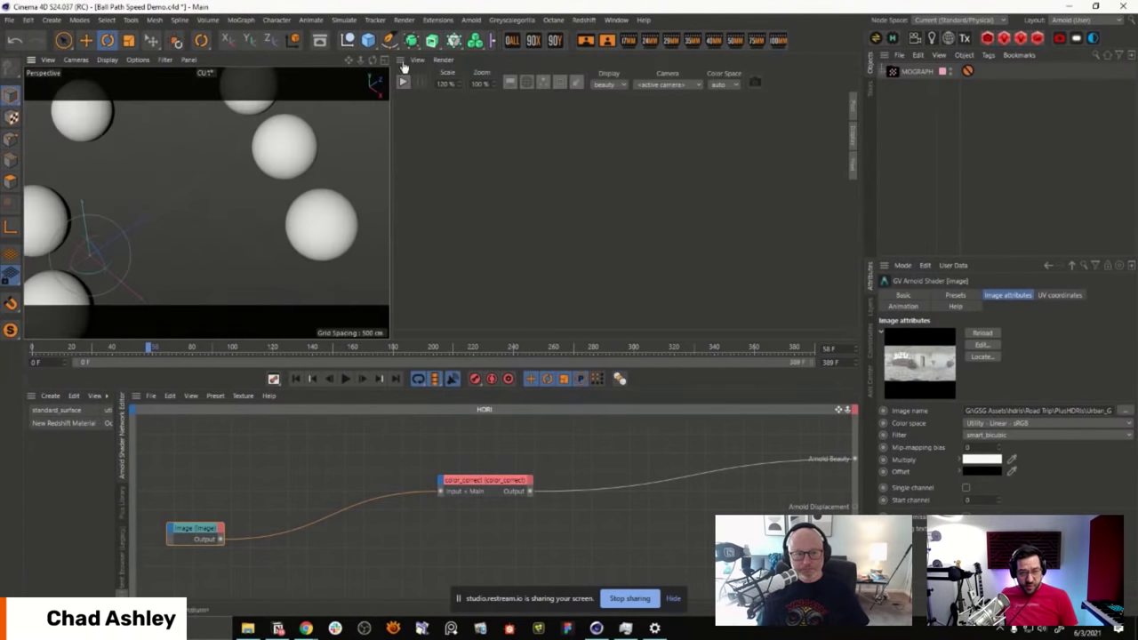
{"action": "left_click", "coordinate": [401, 67]}
{"action": "left_click", "coordinate": [857, 89]}
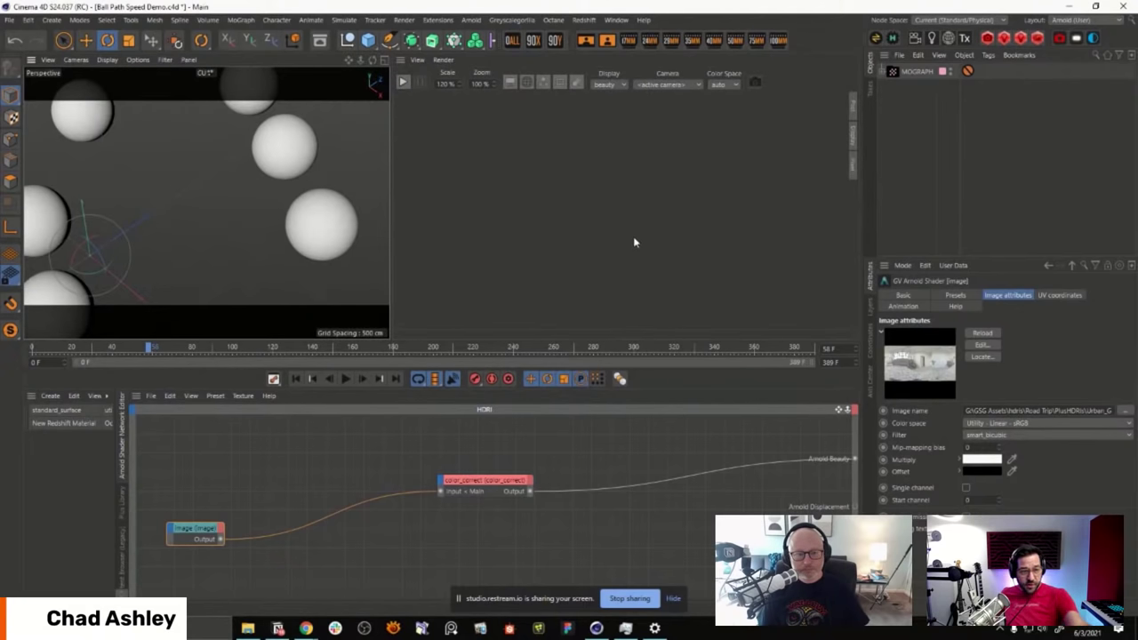
{"action": "middle_click", "coordinate": [134, 87]}
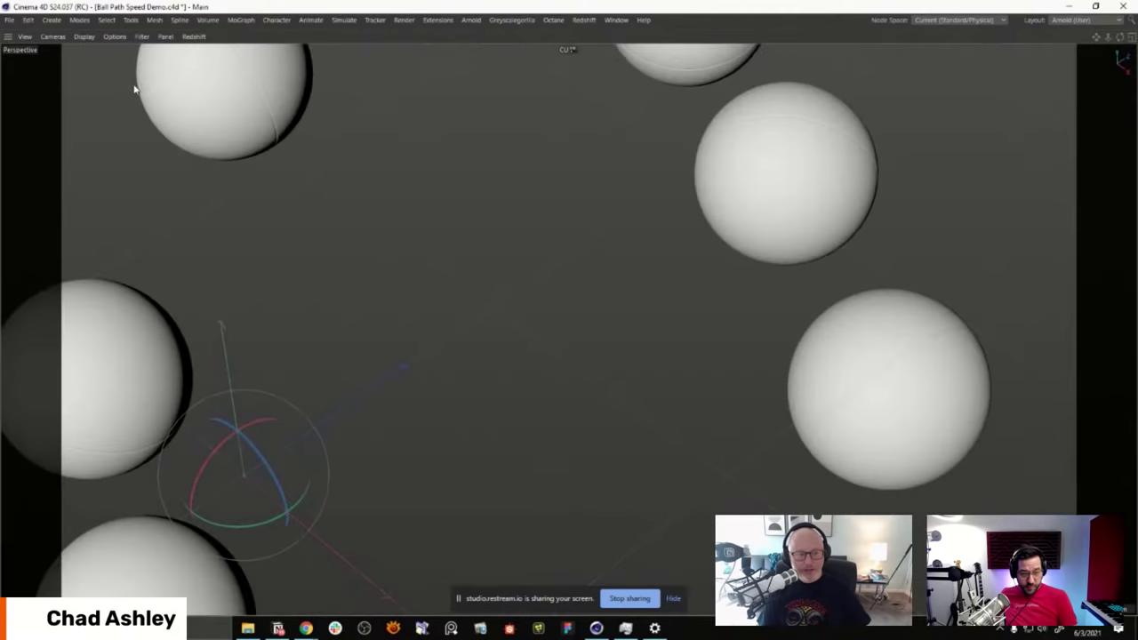
{"action": "middle_click", "coordinate": [713, 313]}
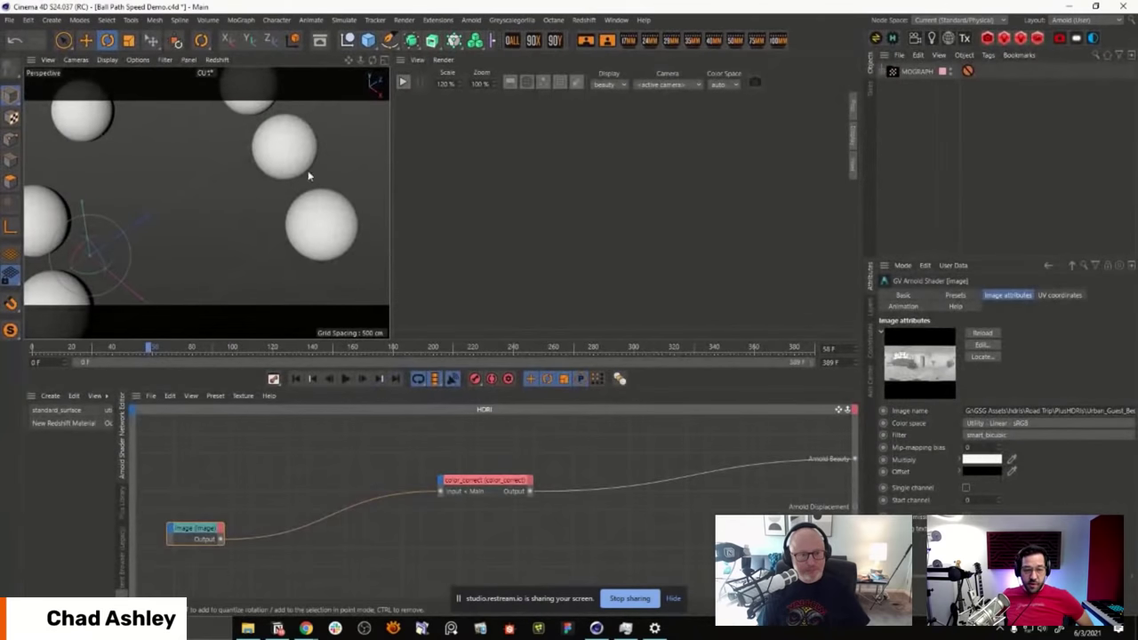
Step: Play the ball animation in a maximised viewport, return to the full layout, and stop playback
{"action": "left_click", "coordinate": [347, 379]}
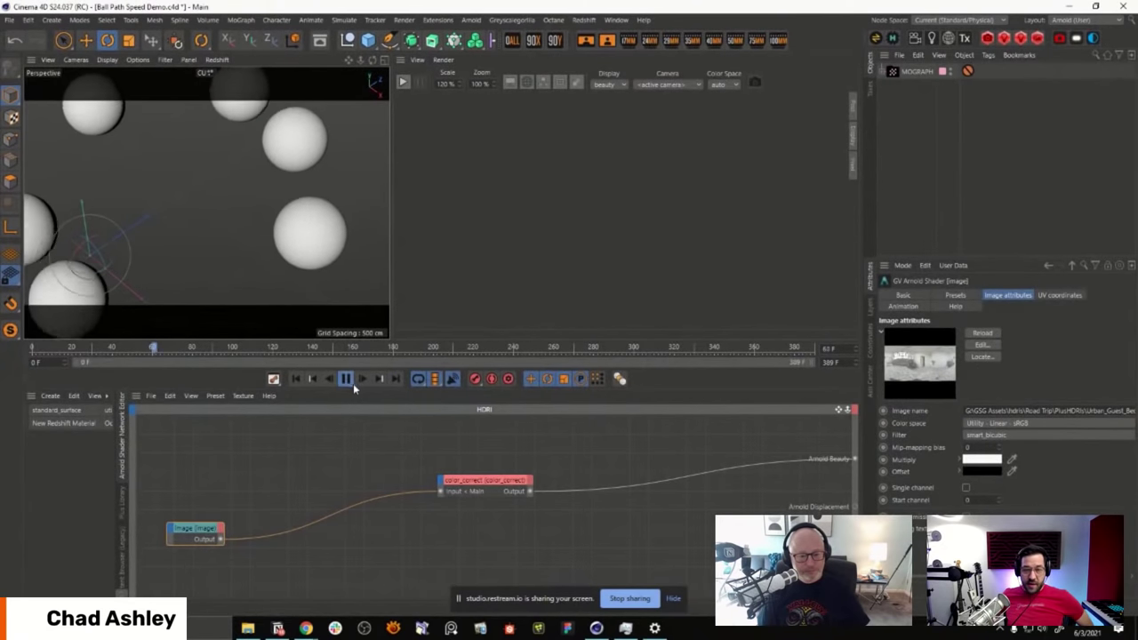
{"action": "middle_click", "coordinate": [307, 261]}
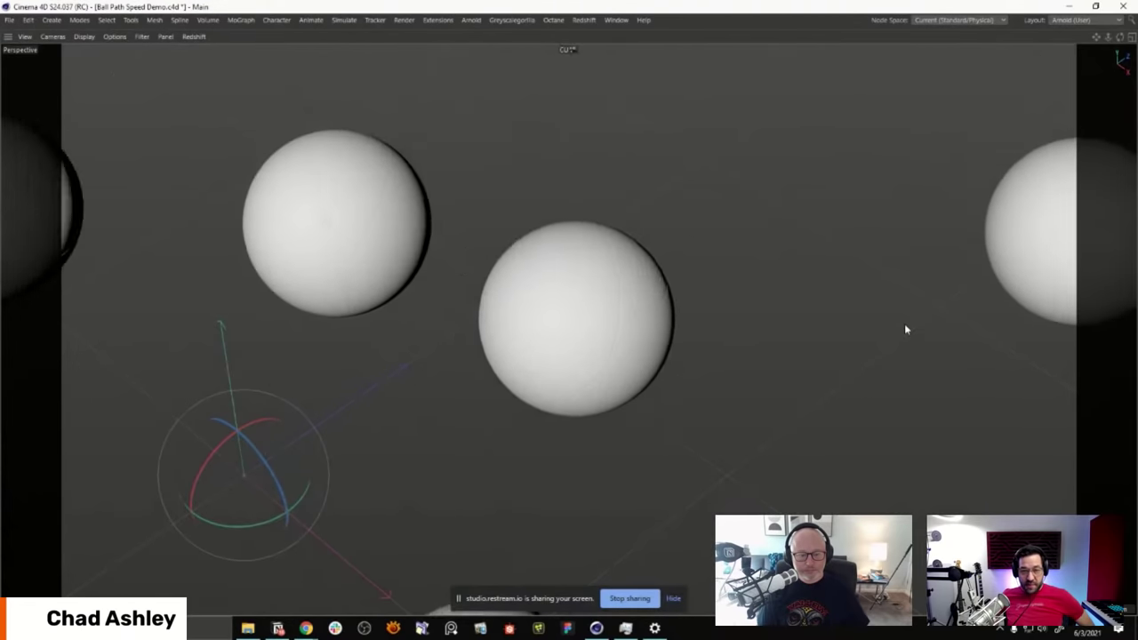
{"action": "key", "text": "ctrl+Tab"}
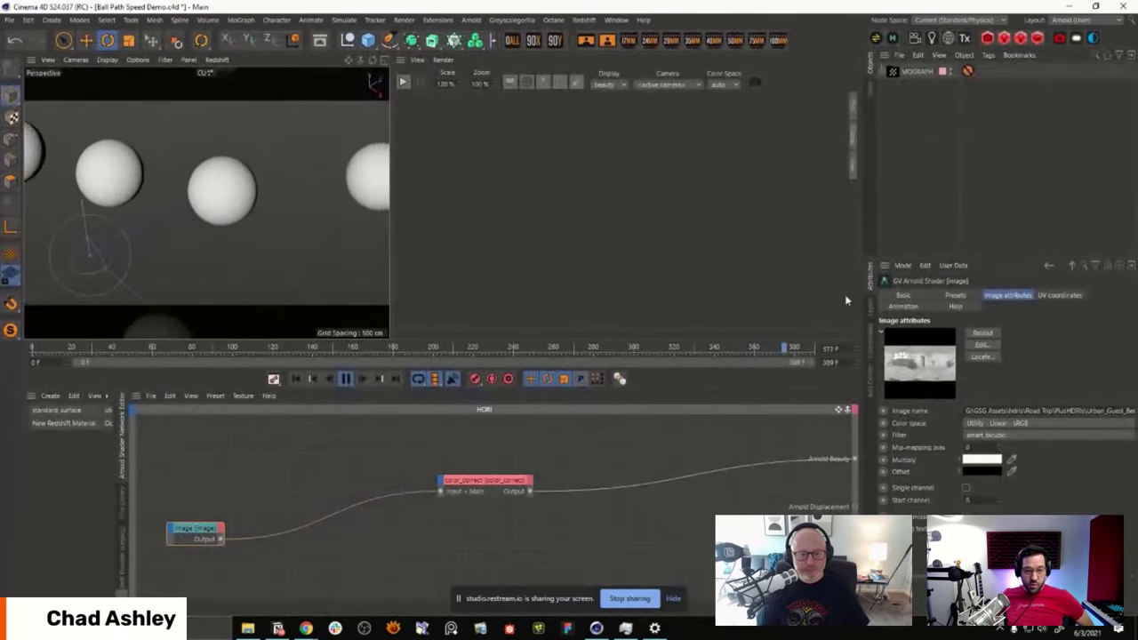
{"action": "left_click", "coordinate": [419, 59]}
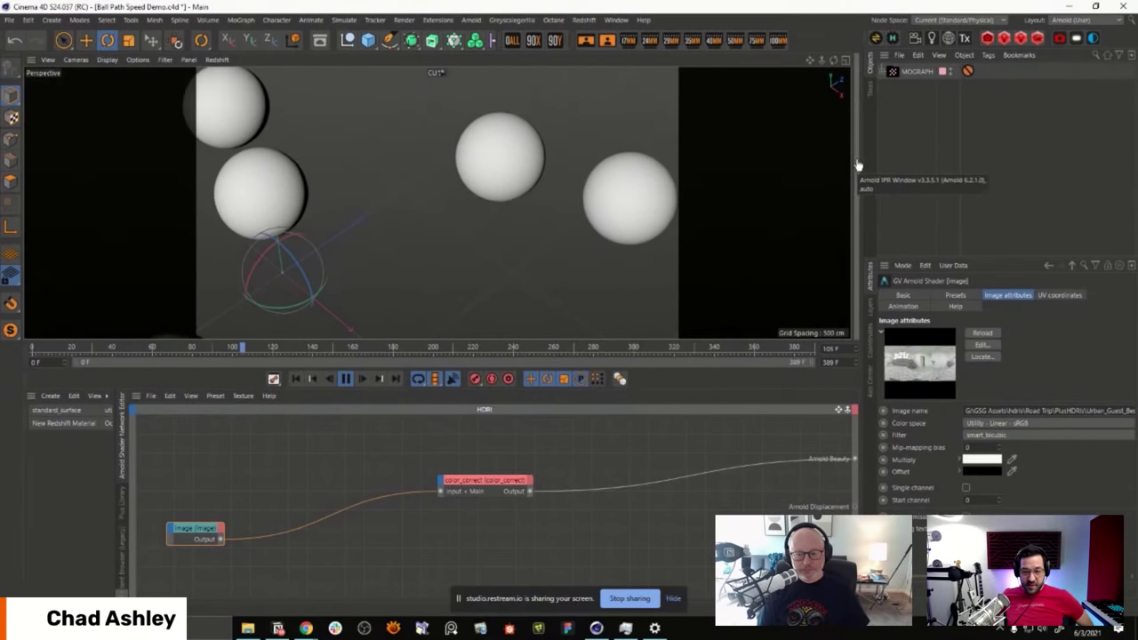
{"action": "left_click", "coordinate": [858, 163]}
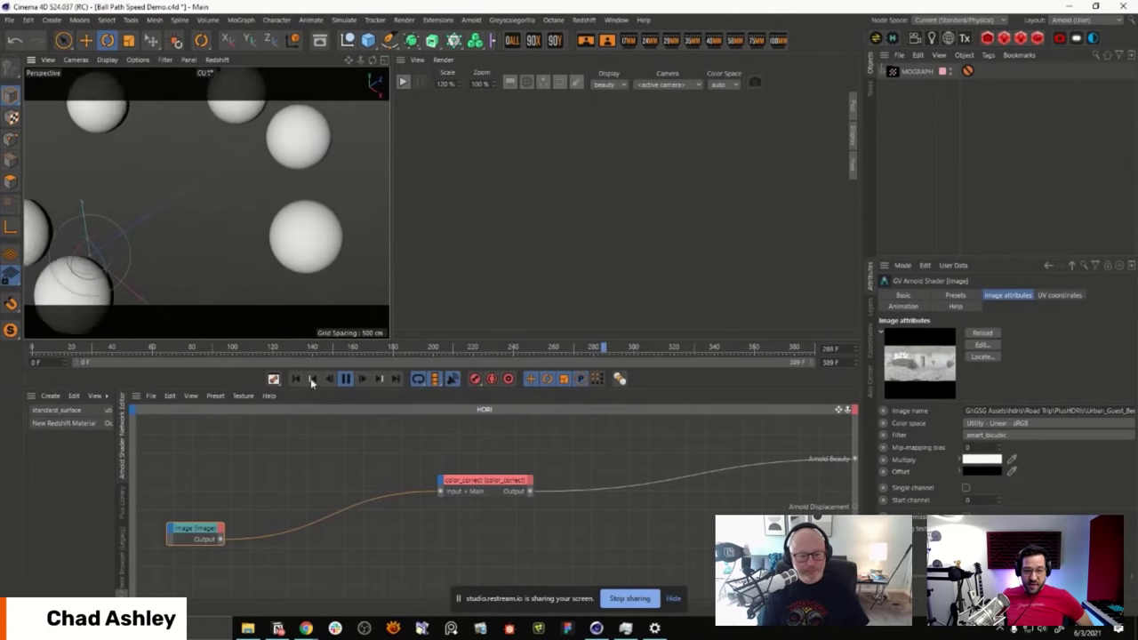
{"action": "left_click", "coordinate": [347, 379]}
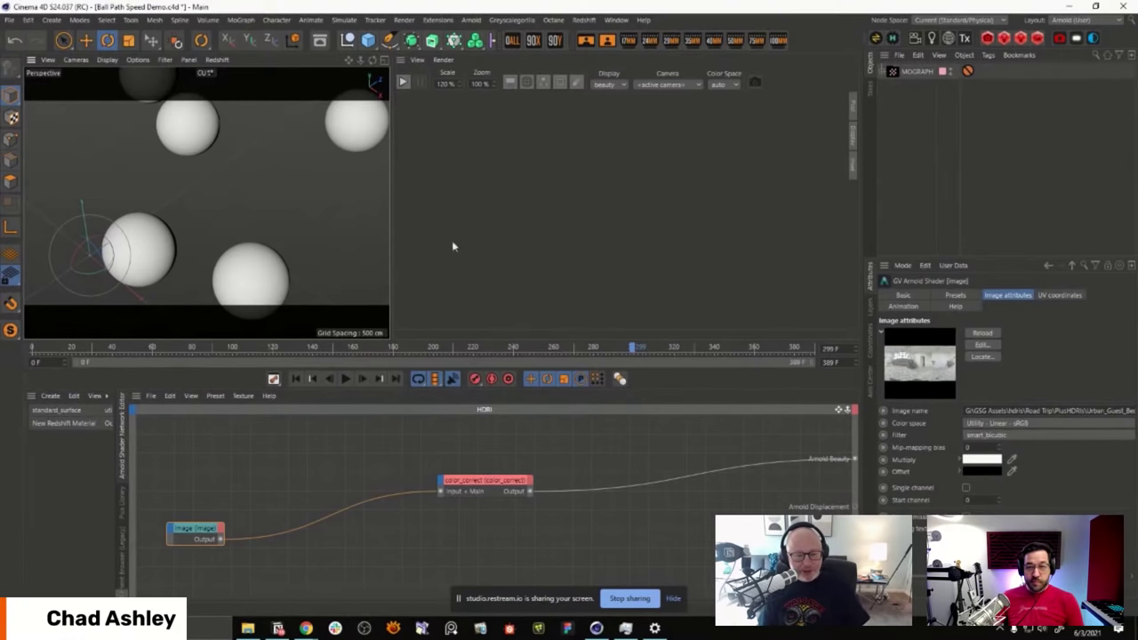
Step: Rewind to frame 0, then collapse and restore the timeline ruler and playback controls
{"action": "left_click", "coordinate": [297, 379]}
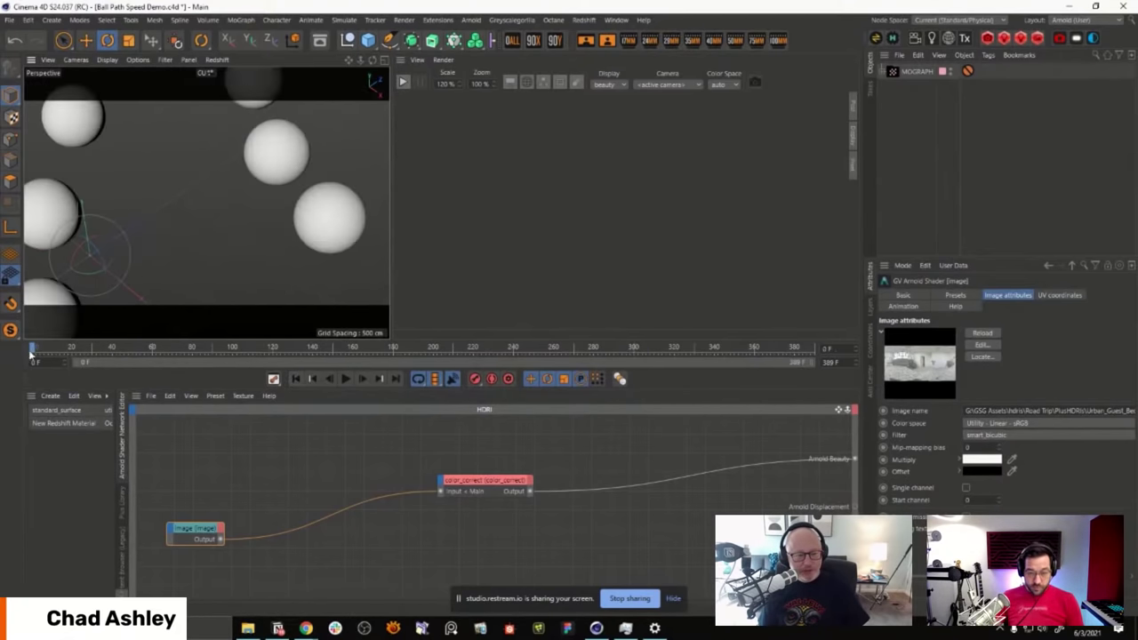
{"action": "left_click", "coordinate": [29, 359]}
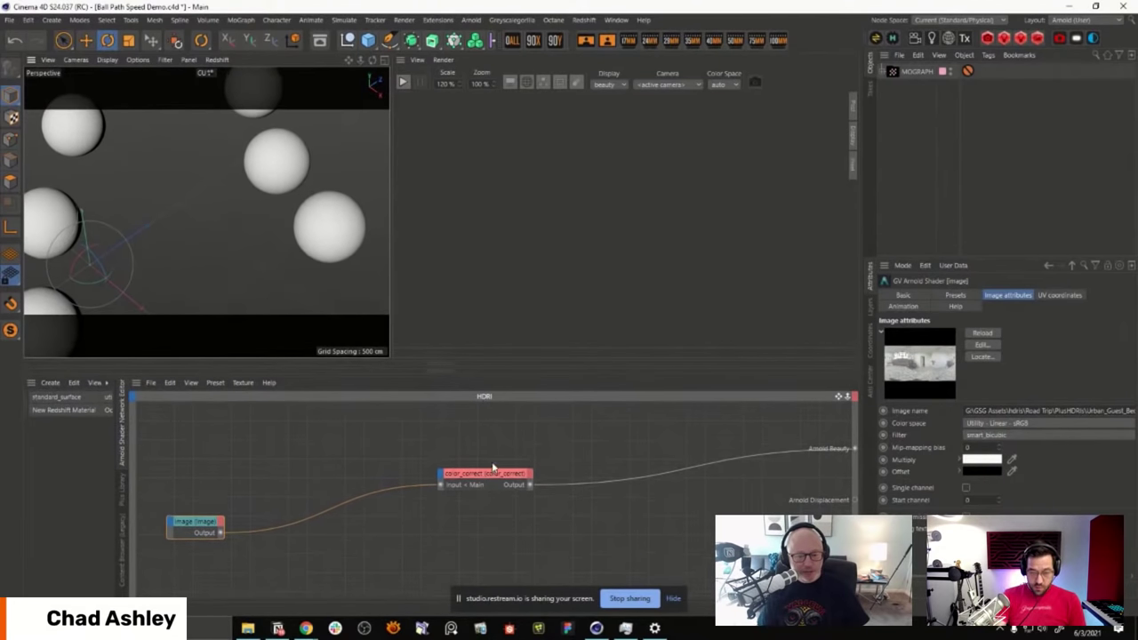
{"action": "left_click", "coordinate": [476, 372]}
{"action": "left_click", "coordinate": [470, 384]}
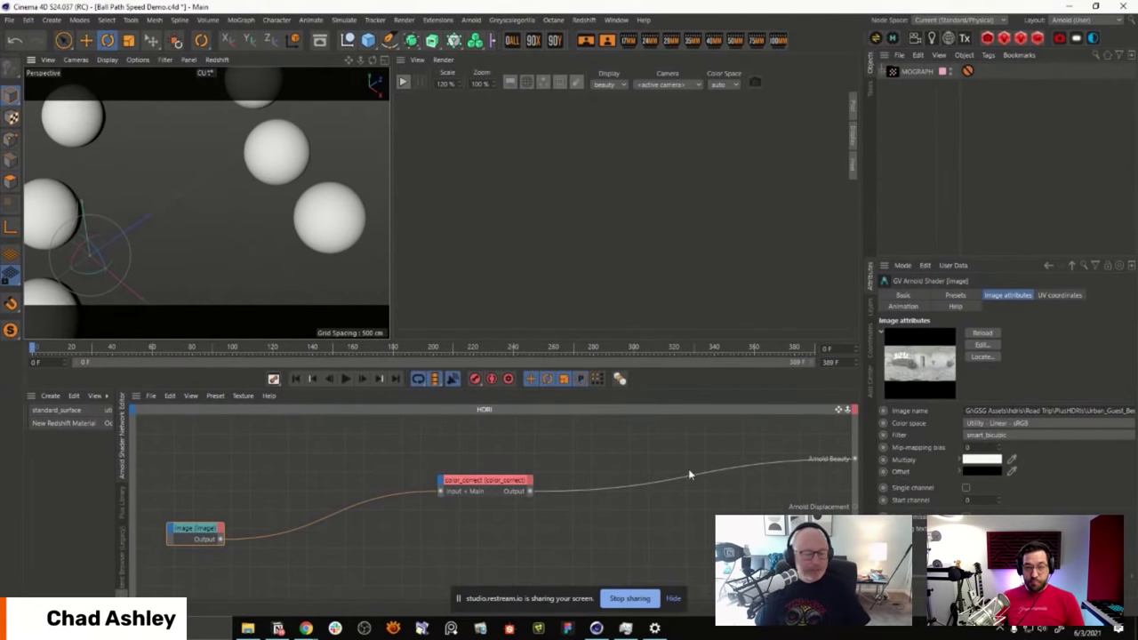
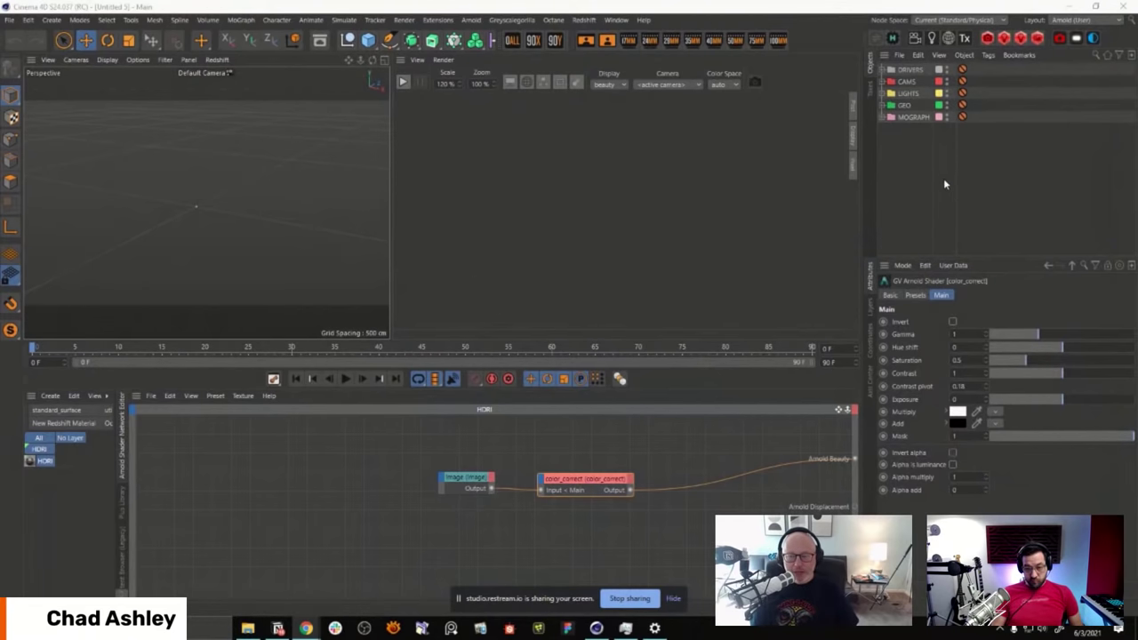
Step: Tear off the primitives palette and add a pyramid and several other primitives
{"action": "left_click", "coordinate": [368, 40]}
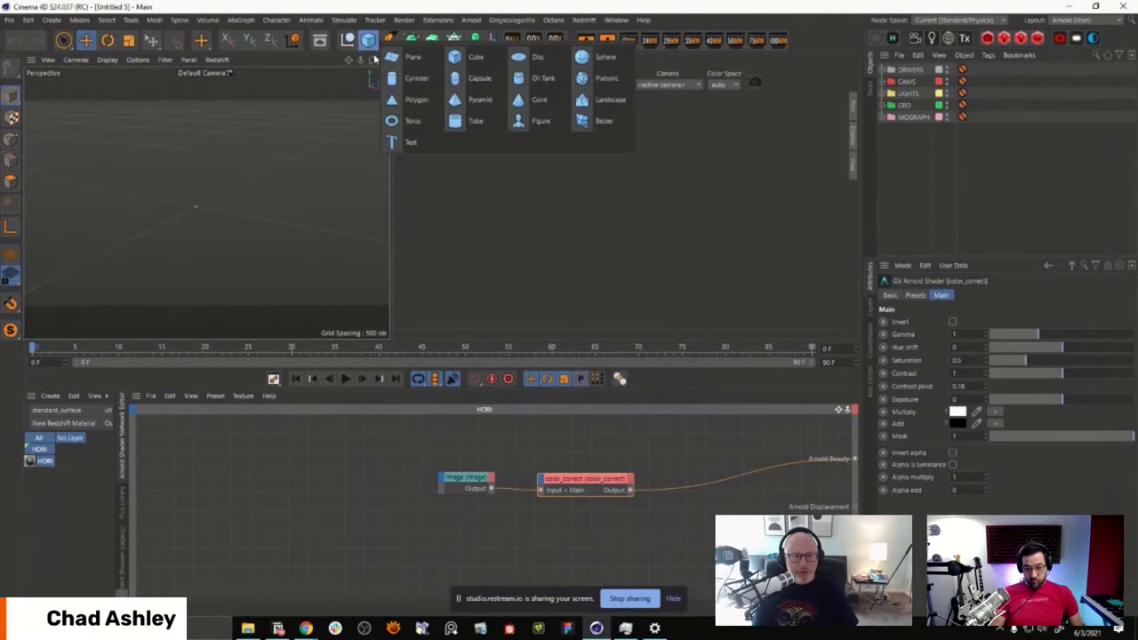
{"action": "left_click_drag", "start_coordinate": [431, 36], "coordinate": [591, 196]}
{"action": "left_click", "coordinate": [609, 241]}
Step: Add another batch of primitives from the floating palette
{"action": "left_click", "coordinate": [610, 241]}
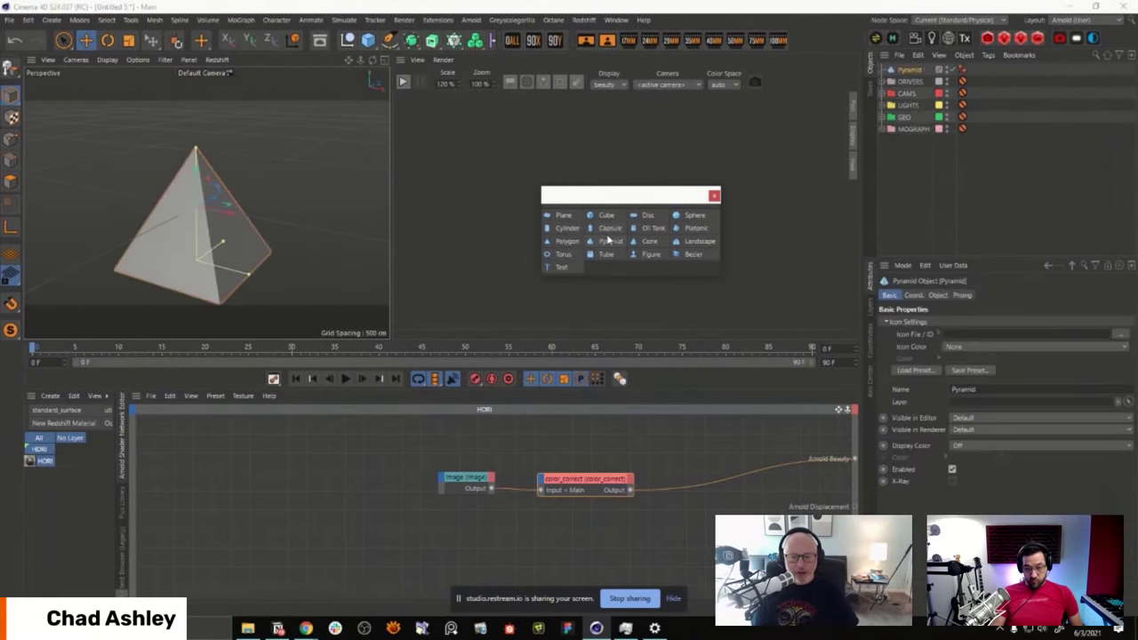
{"action": "left_click", "coordinate": [566, 227]}
{"action": "left_click", "coordinate": [605, 214]}
{"action": "left_click", "coordinate": [653, 227]}
{"action": "left_click", "coordinate": [651, 254]}
{"action": "left_click", "coordinate": [663, 242]}
{"action": "left_click", "coordinate": [694, 215]}
{"action": "left_click", "coordinate": [694, 215]}
{"action": "left_click", "coordinate": [700, 241]}
{"action": "left_click", "coordinate": [649, 241]}
{"action": "left_click", "coordinate": [564, 215]}
{"action": "left_click", "coordinate": [567, 228]}
{"action": "left_click", "coordinate": [609, 241]}
{"action": "left_click", "coordinate": [684, 228]}
{"action": "left_click", "coordinate": [650, 254]}
{"action": "left_click", "coordinate": [653, 227]}
{"action": "double_click", "coordinate": [648, 215]}
{"action": "left_click", "coordinate": [610, 227]}
{"action": "left_click", "coordinate": [566, 241]}
{"action": "left_click", "coordinate": [566, 241]}
Step: Add a torus, more primitives and two text objects, then close the palette
{"action": "left_click", "coordinate": [562, 254]}
{"action": "left_click", "coordinate": [606, 255]}
{"action": "left_click", "coordinate": [653, 227]}
{"action": "left_click", "coordinate": [606, 215]}
{"action": "left_click", "coordinate": [606, 215]}
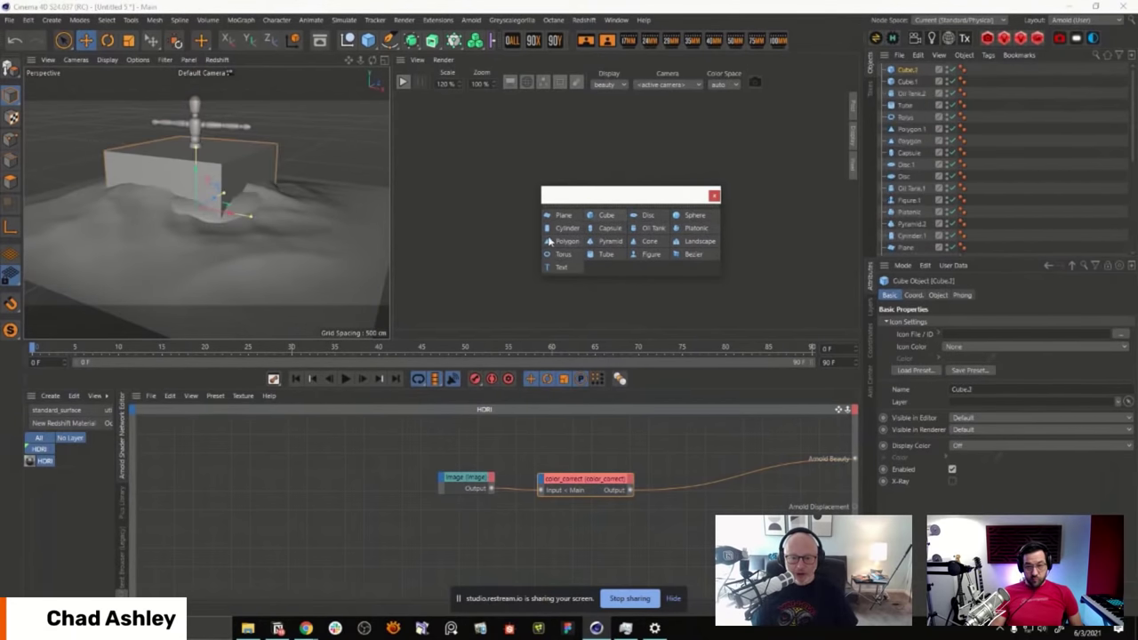
{"action": "left_click", "coordinate": [566, 241]}
{"action": "left_click", "coordinate": [561, 266]}
{"action": "left_click", "coordinate": [561, 267]}
{"action": "left_click", "coordinate": [713, 196]}
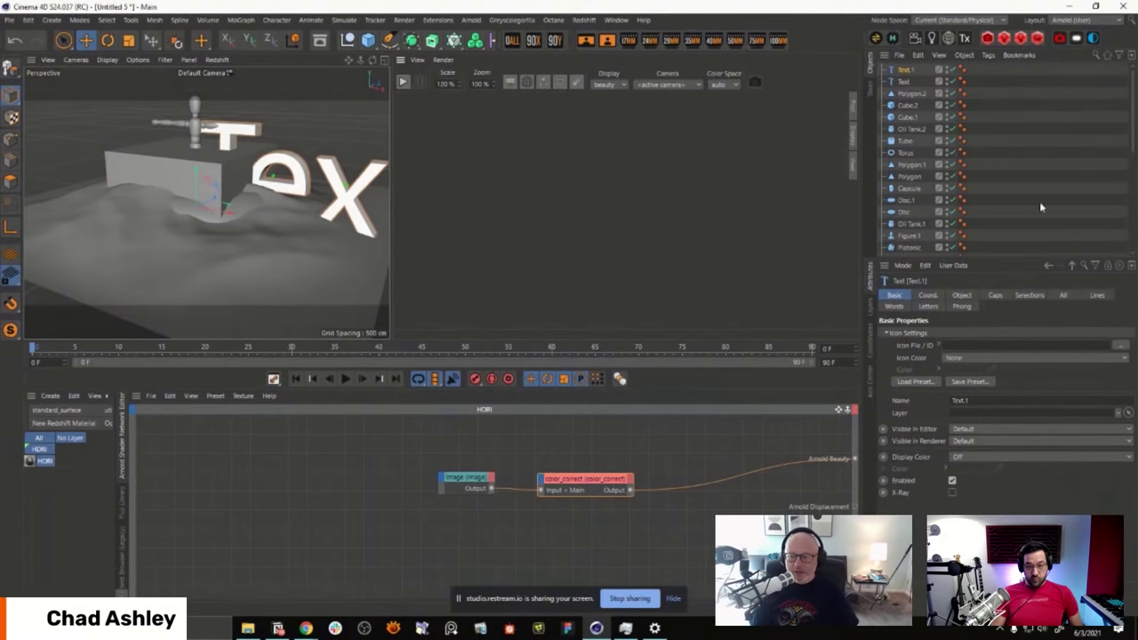
Step: Select the Torus object in the Object Manager
{"action": "scroll", "coordinate": [1039, 201], "scroll_direction": "down", "scroll_amount": 10}
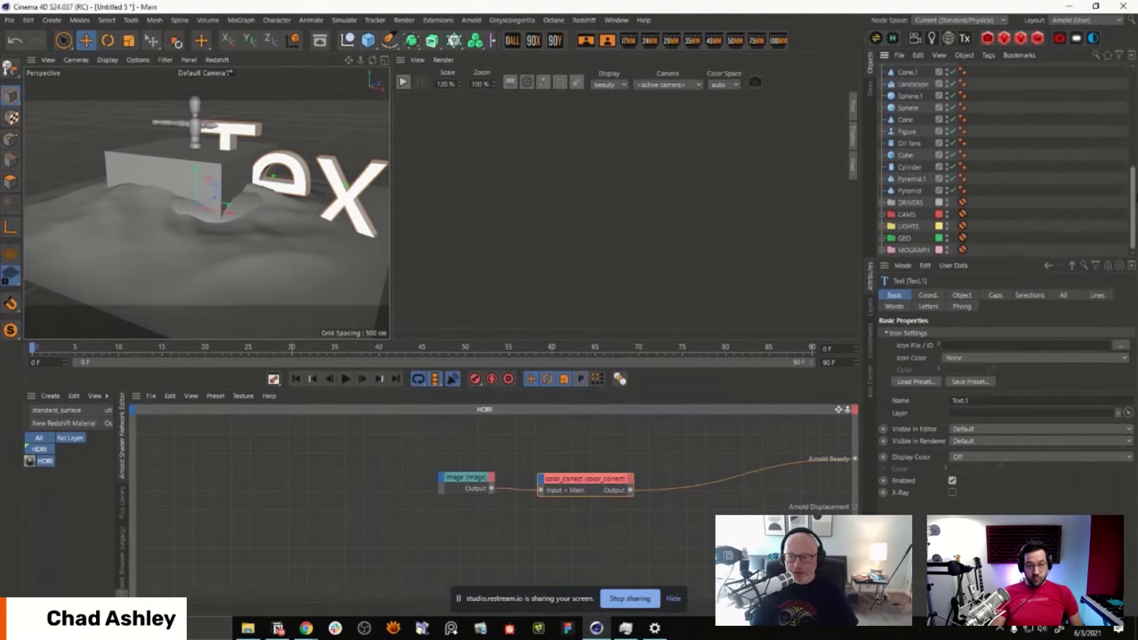
{"action": "left_click_drag", "start_coordinate": [1131, 205], "coordinate": [1135, 51]}
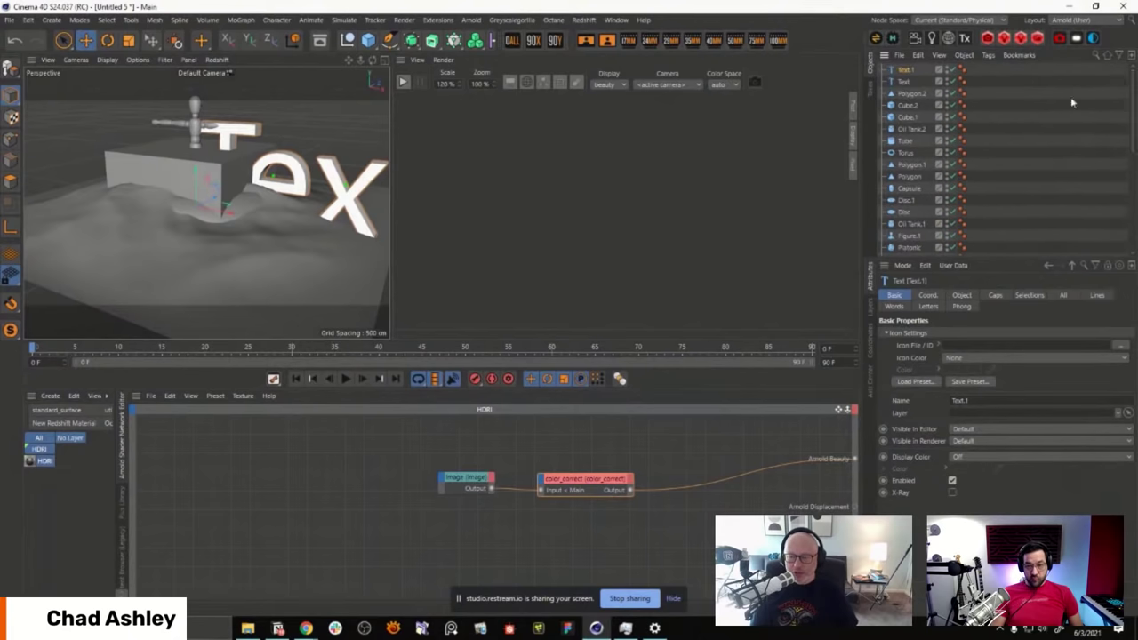
{"action": "left_click", "coordinate": [905, 153]}
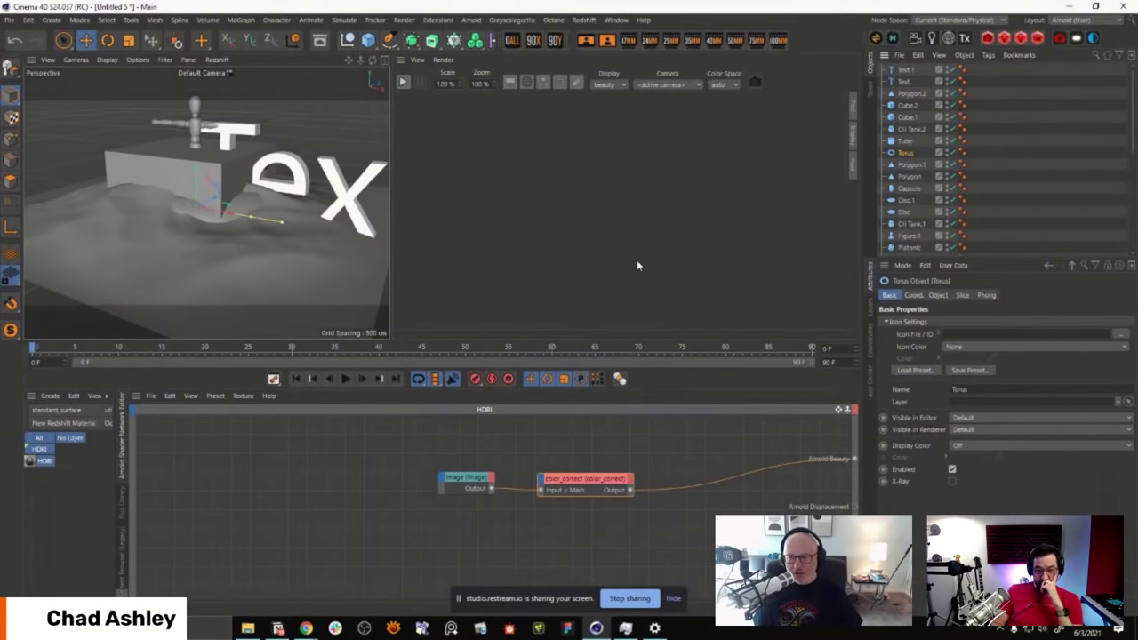
Step: Create a Selection object by searching 'selection' in the Commander
{"action": "key", "text": "shift+c"}
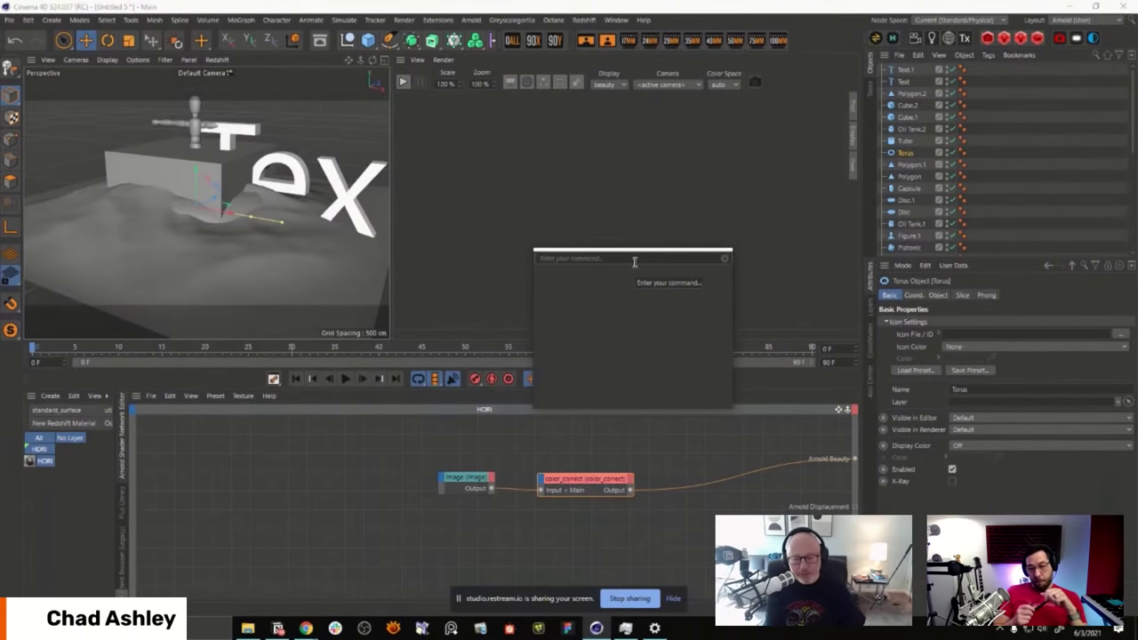
{"action": "type", "text": "selection"}
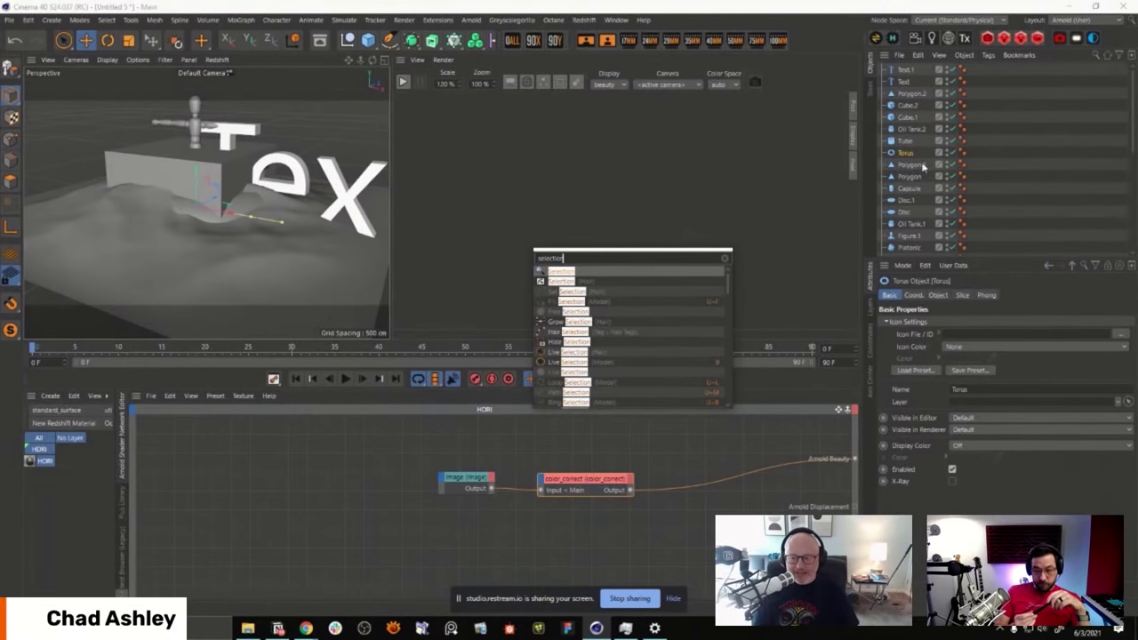
{"action": "left_click", "coordinate": [540, 278]}
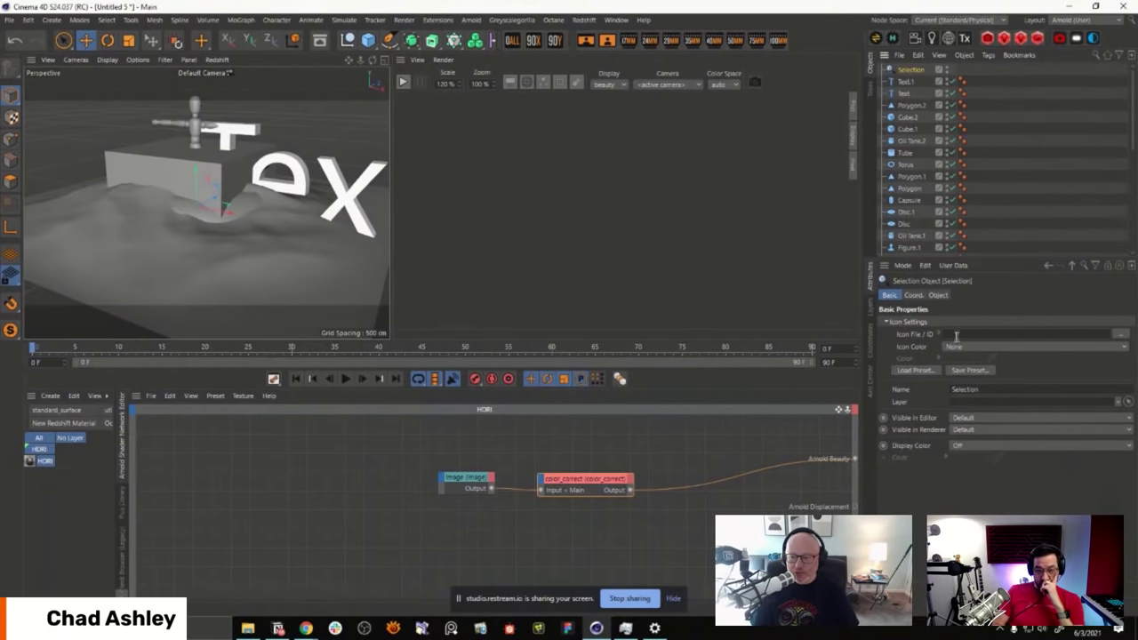
Step: Lock the Selection object's attributes and drag Polygon.2 through Oil Tank.1 into its list
{"action": "left_click", "coordinate": [937, 294]}
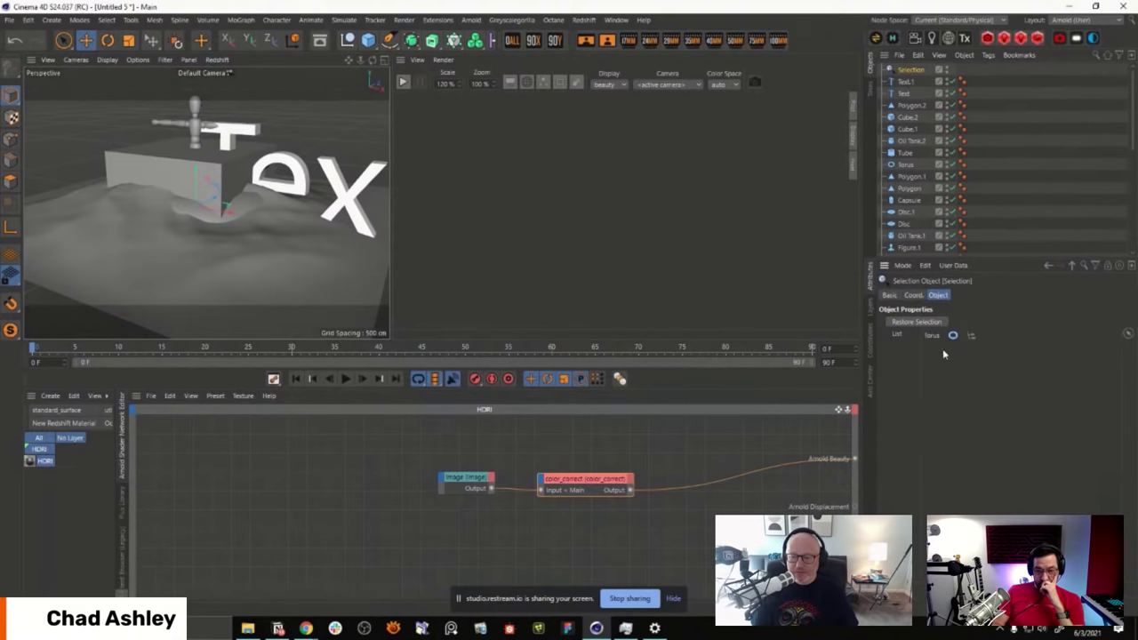
{"action": "left_click", "coordinate": [916, 118]}
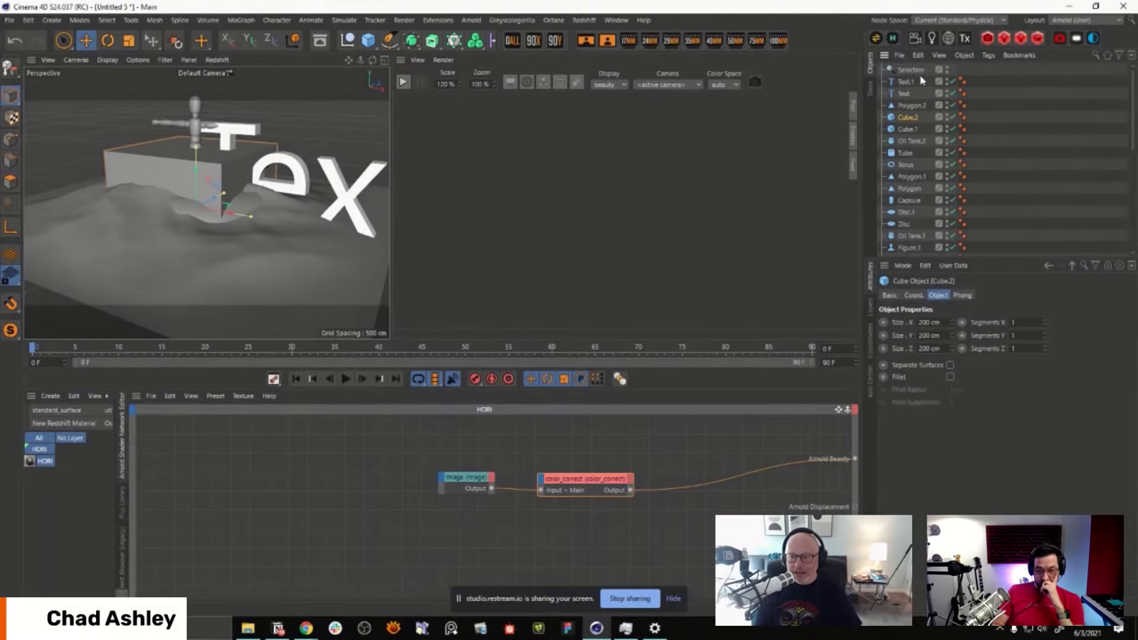
{"action": "left_click", "coordinate": [915, 72]}
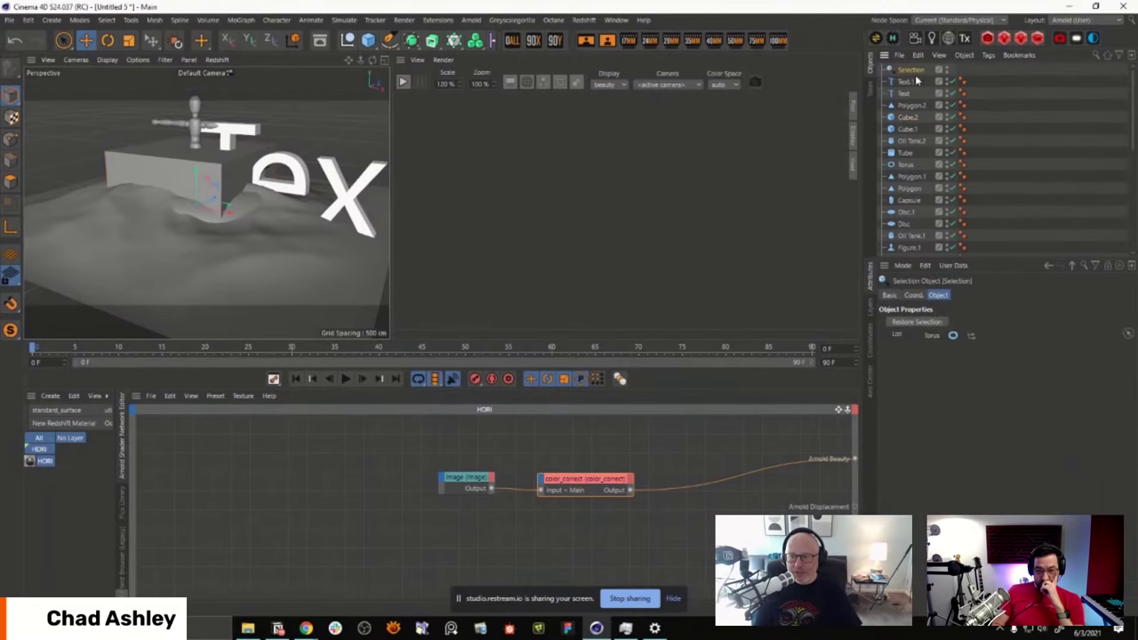
{"action": "left_click", "coordinate": [1107, 266]}
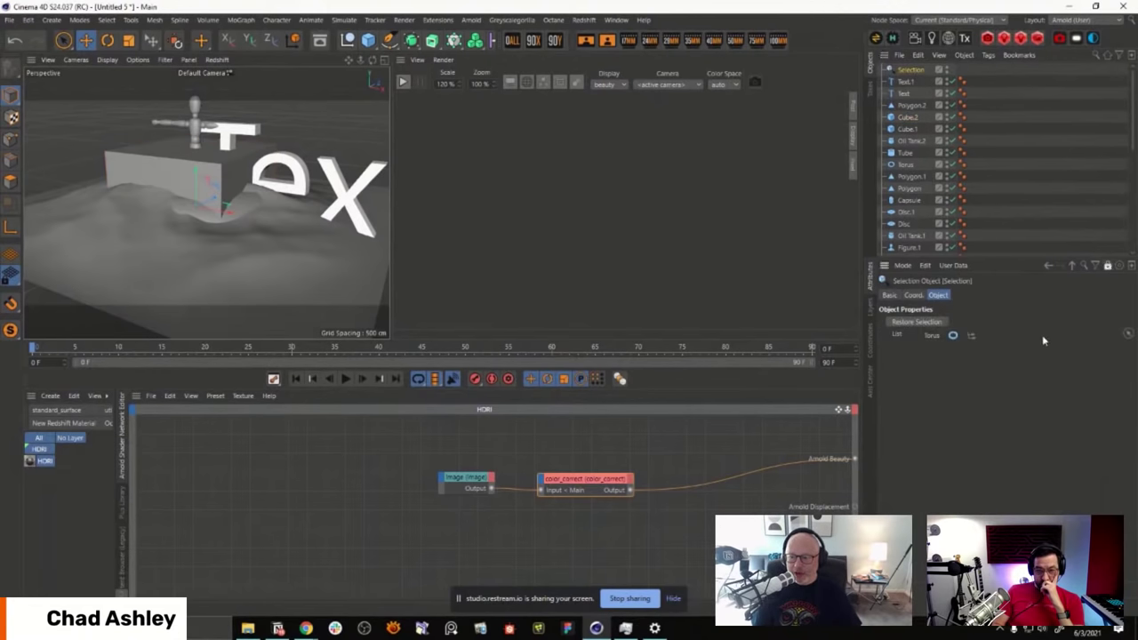
{"action": "left_click", "coordinate": [912, 104]}
{"action": "left_click", "coordinate": [918, 237], "text": "shift"}
{"action": "left_click_drag", "start_coordinate": [908, 237], "coordinate": [951, 338]}
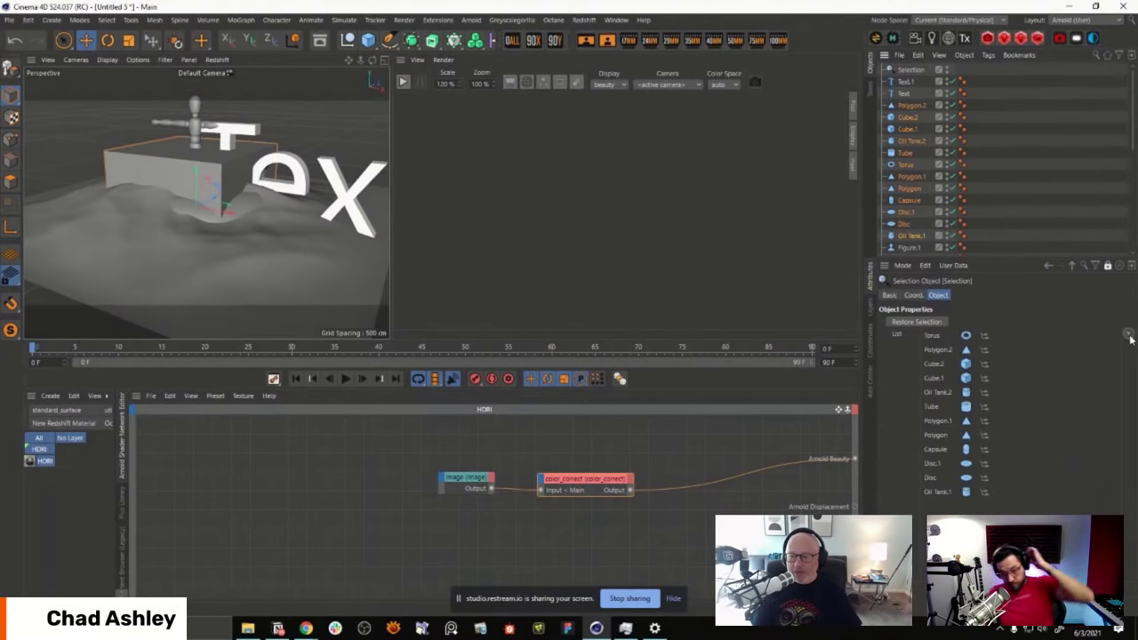
Step: Unlock the attributes and rename the Selection object to 'Special objects'
{"action": "left_click", "coordinate": [1106, 266]}
{"action": "left_click", "coordinate": [910, 70]}
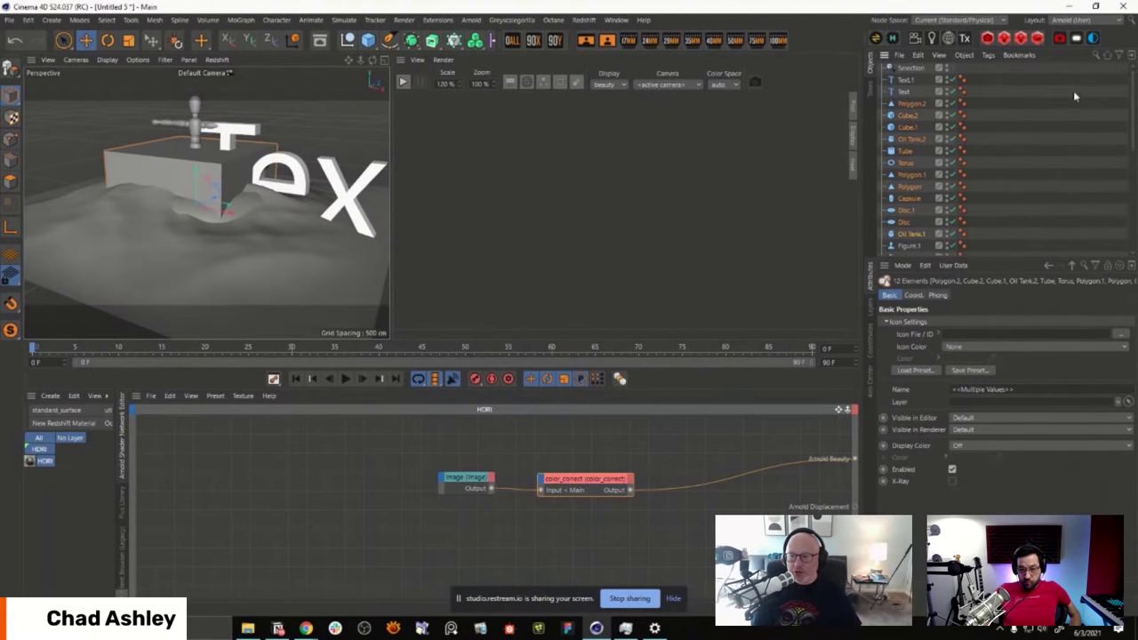
{"action": "type", "text": "Special"}
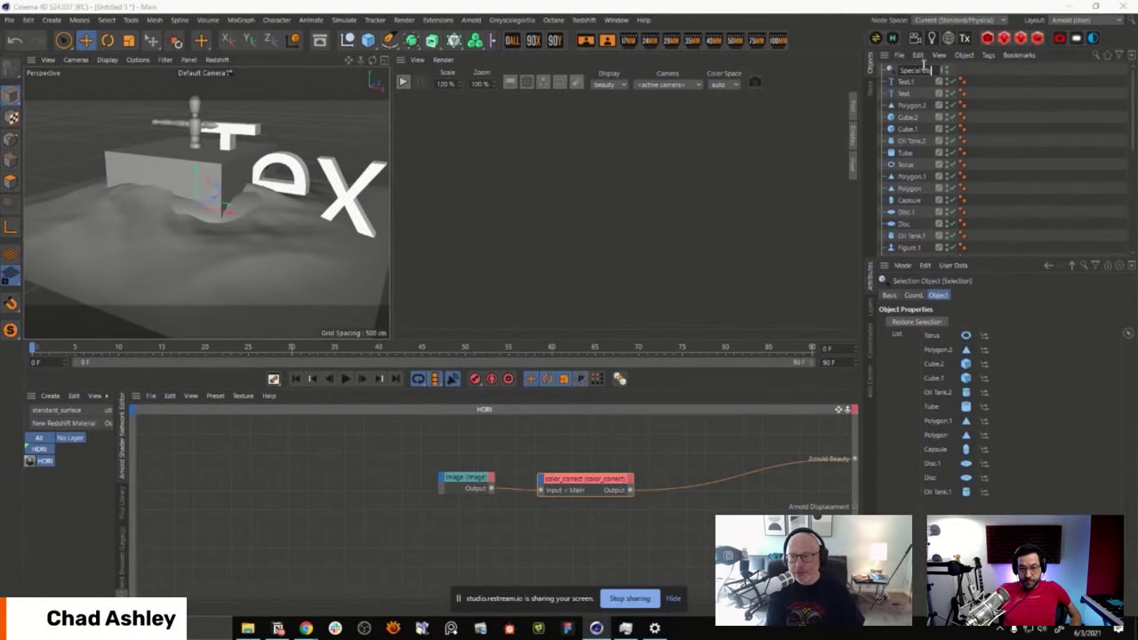
{"action": "type", "text": " objects"}
{"action": "key", "text": "Return"}
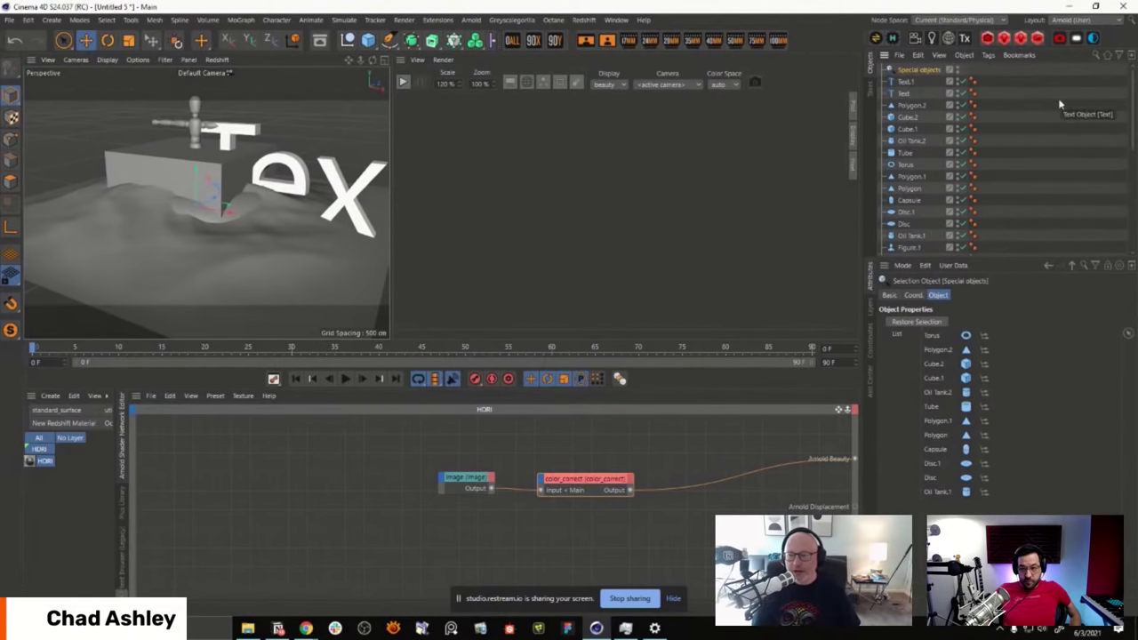
{"action": "mouse_move", "coordinate": [1132, 101]}
{"action": "left_mouse_down"}
{"action": "mouse_move", "coordinate": [1134, 138]}
{"action": "mouse_move", "coordinate": [1132, 80]}
{"action": "left_mouse_up"}
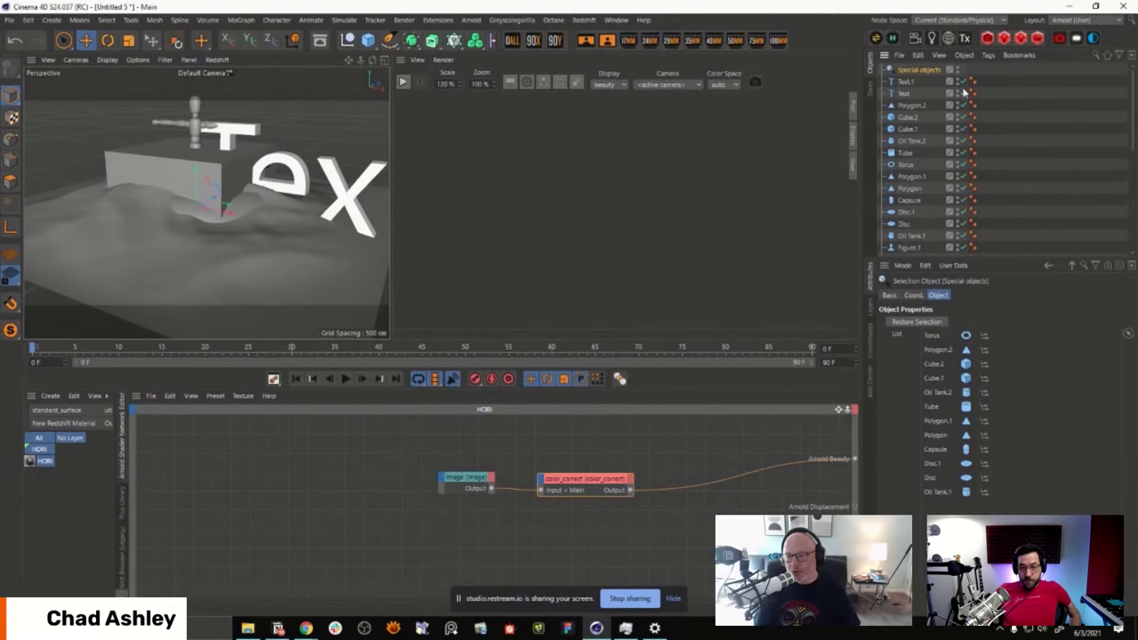
{"action": "left_click_drag", "start_coordinate": [1125, 125], "coordinate": [1130, 37]}
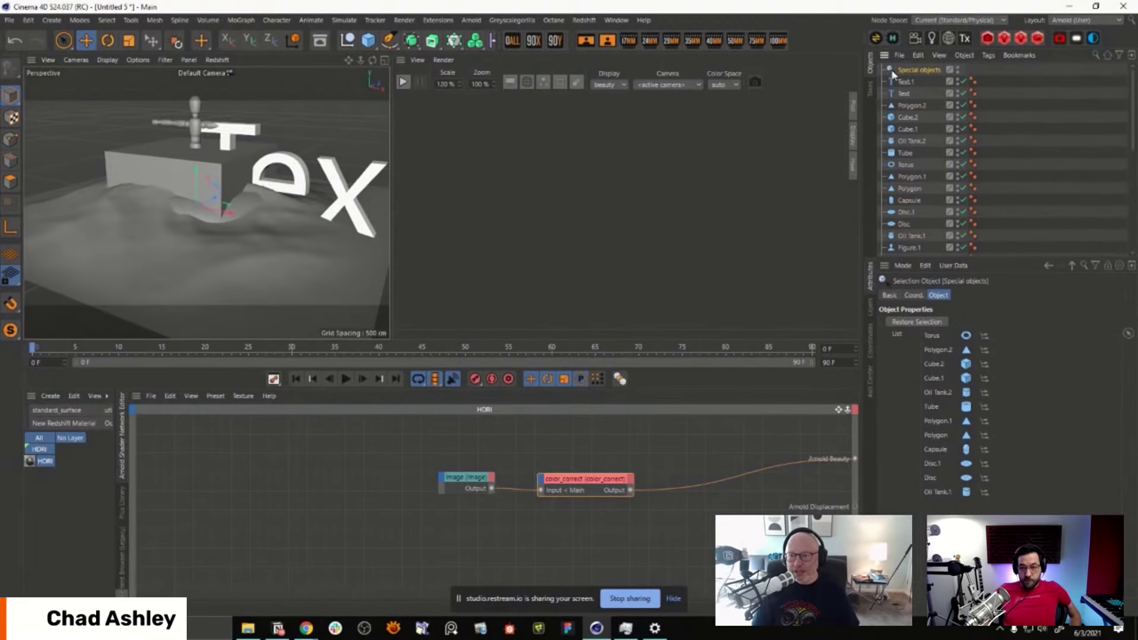
Step: Recall the twelve stored objects by double-clicking Special objects, then select Pyramid
{"action": "double_click", "coordinate": [890, 70]}
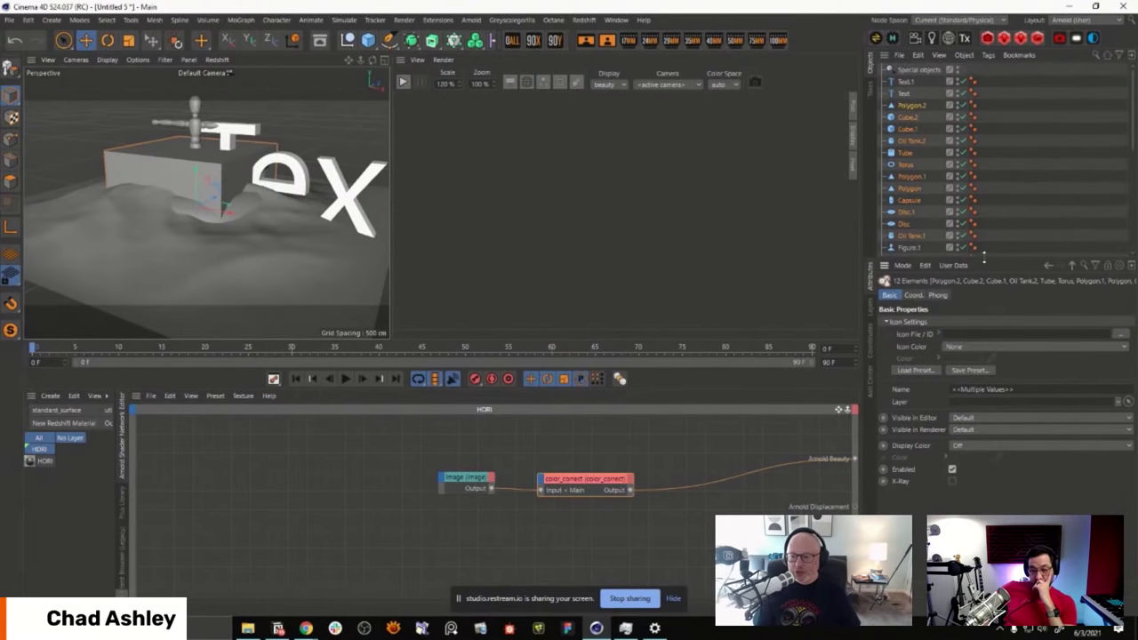
{"action": "left_click_drag", "start_coordinate": [983, 258], "coordinate": [976, 290]}
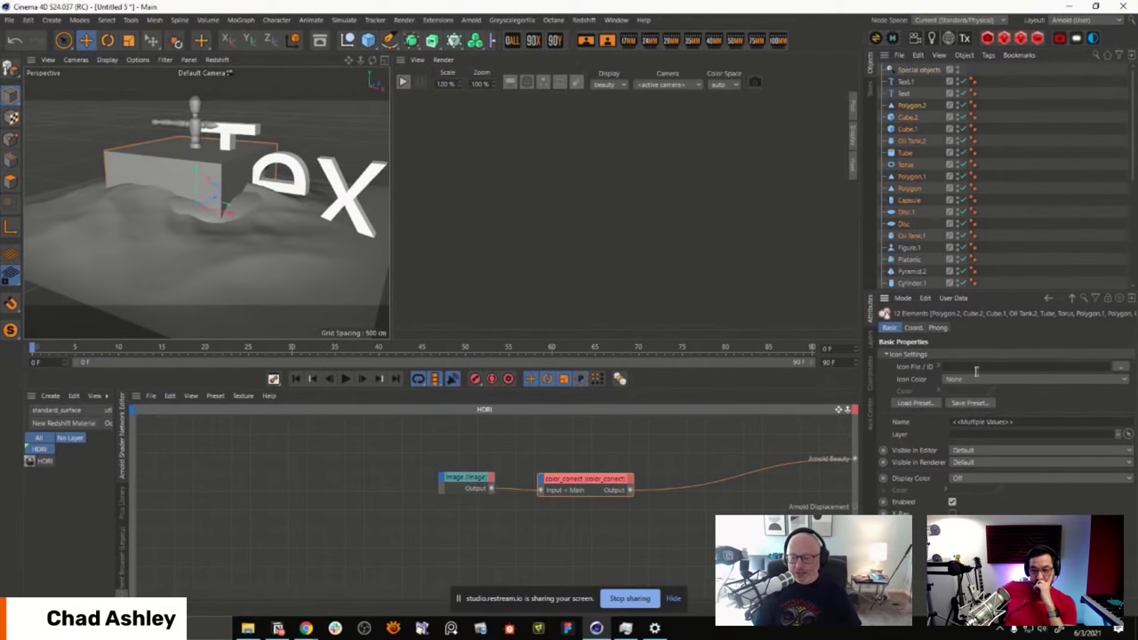
{"action": "left_click", "coordinate": [907, 82]}
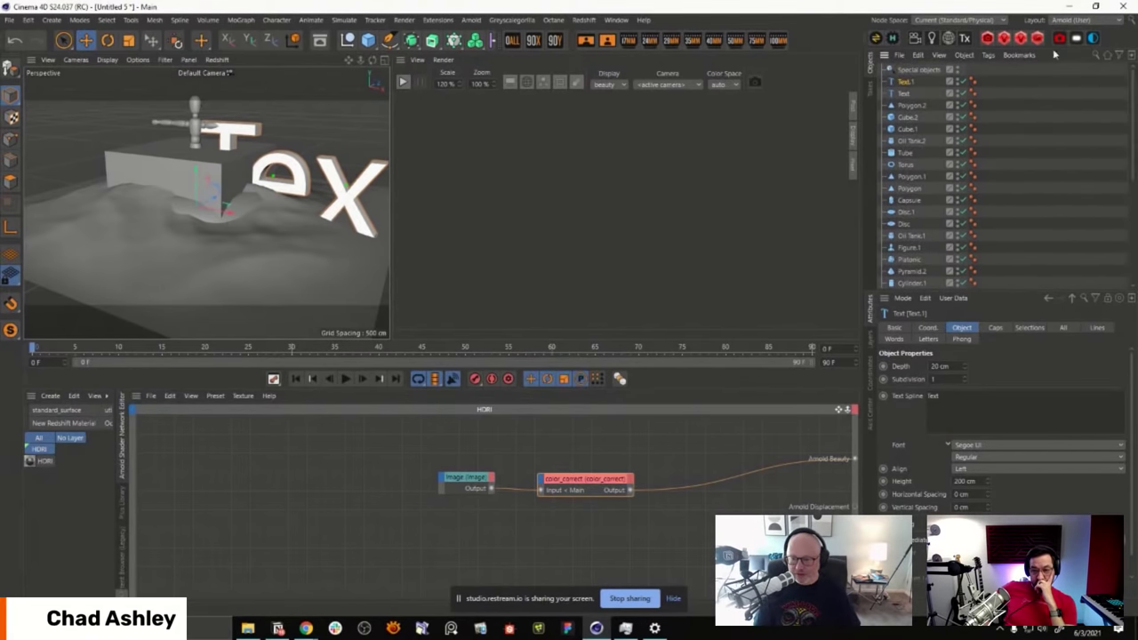
{"action": "double_click", "coordinate": [892, 71]}
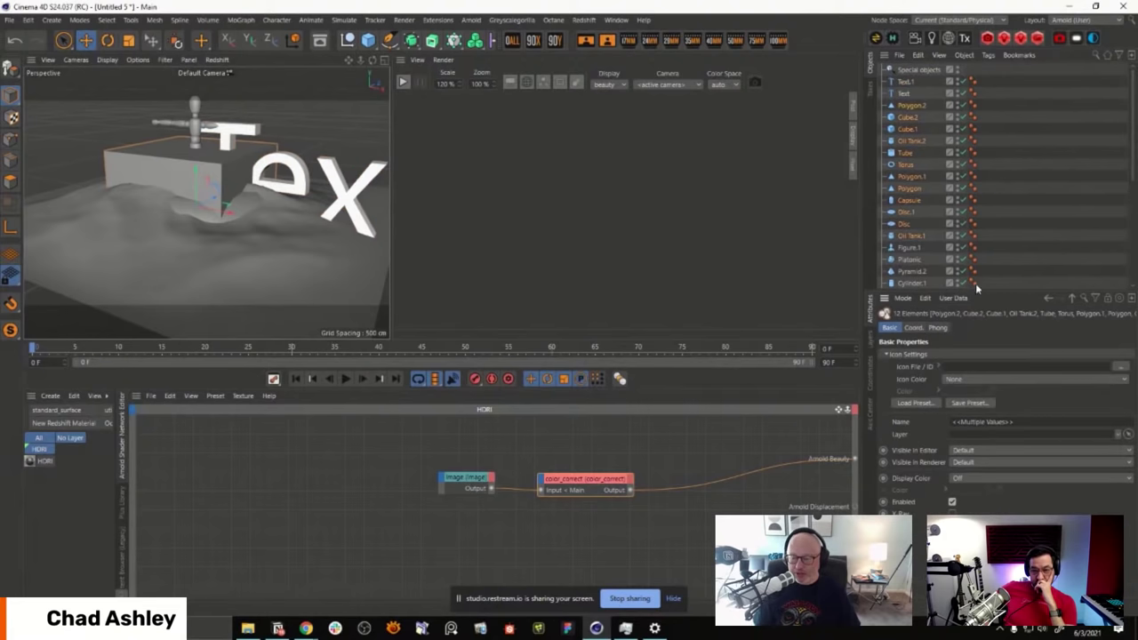
{"action": "scroll", "coordinate": [916, 178], "scroll_direction": "down", "scroll_amount": 5}
{"action": "left_click", "coordinate": [908, 223]}
Step: Select Cone through Pyramid and create a second Selection object from them
{"action": "left_click", "coordinate": [911, 157], "text": "shift"}
{"action": "key", "text": "shift+c"}
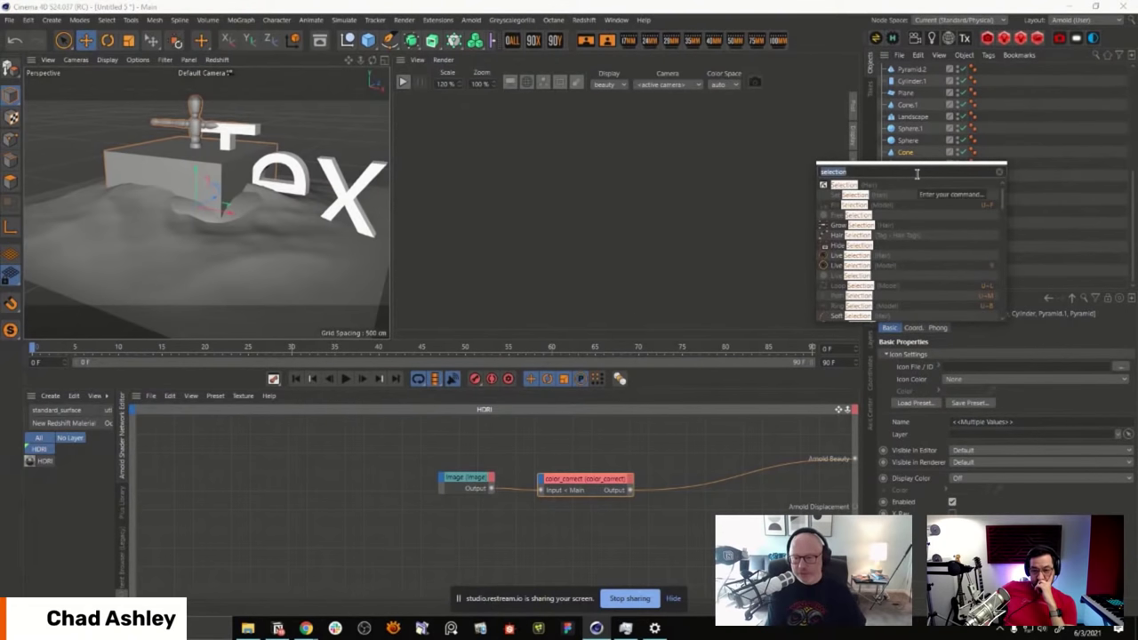
{"action": "left_click", "coordinate": [917, 173]}
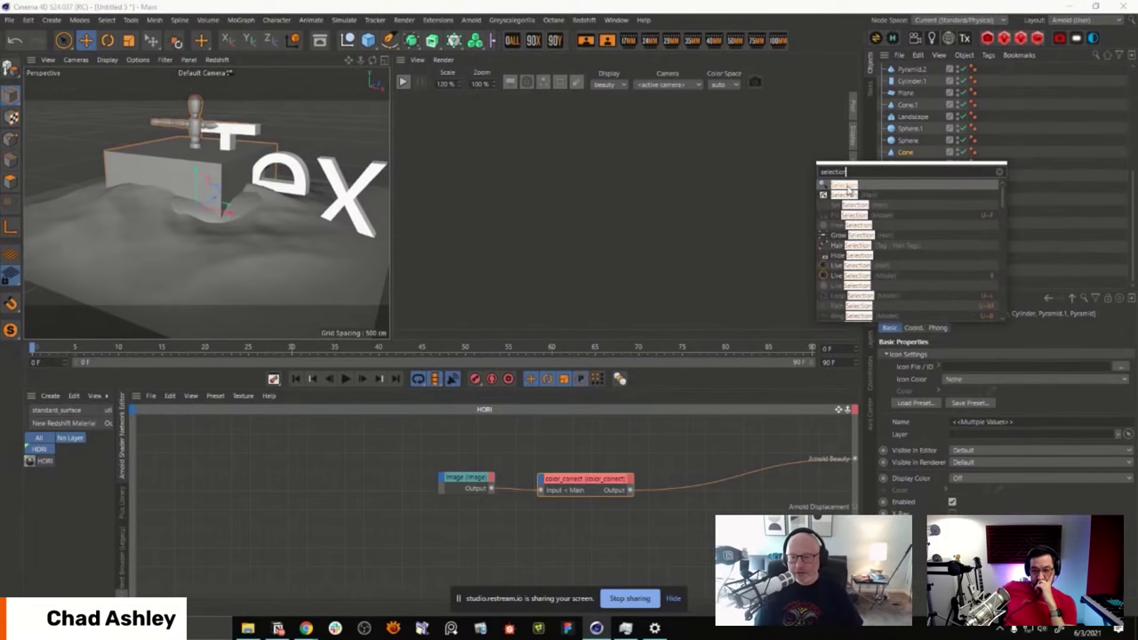
{"action": "key", "text": "Return"}
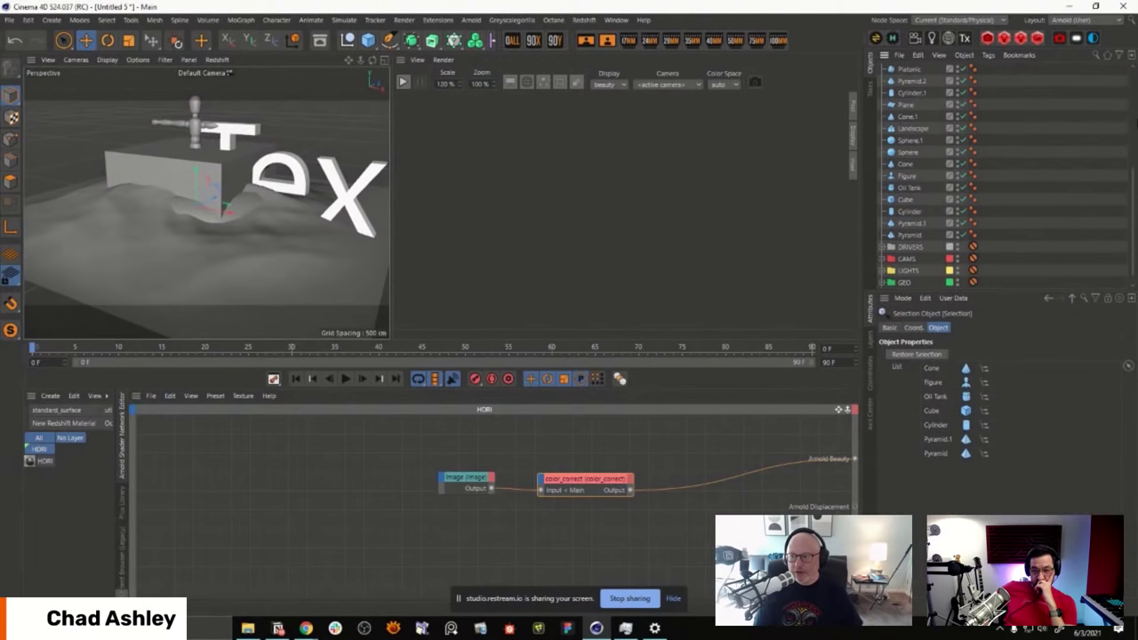
{"action": "scroll", "coordinate": [1052, 102], "scroll_direction": "up", "scroll_amount": 5}
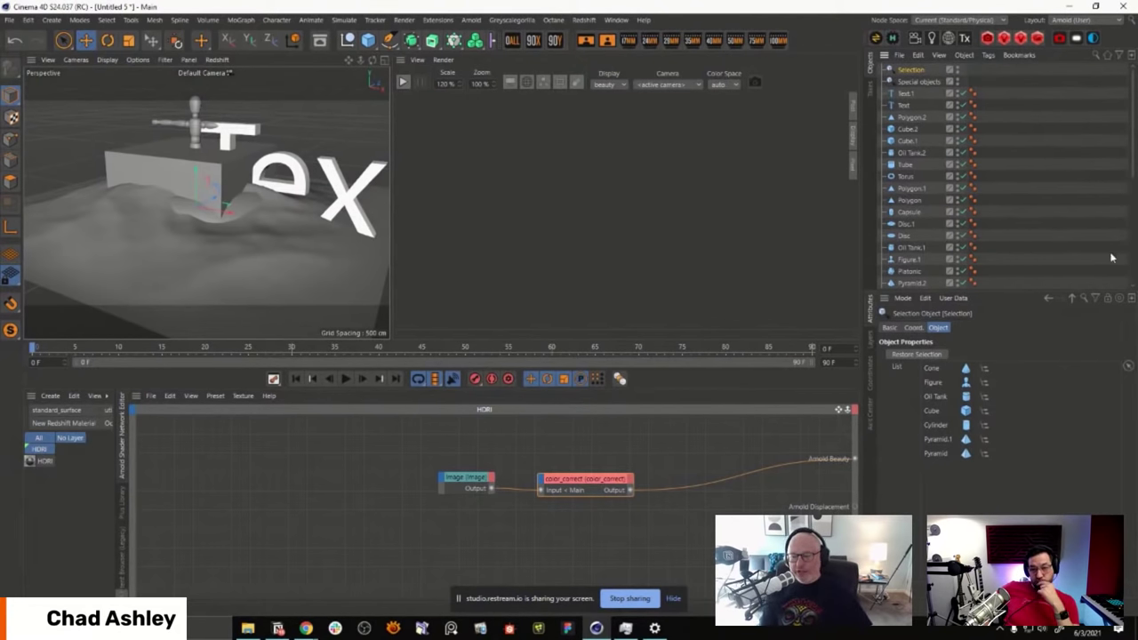
{"action": "left_click_drag", "start_coordinate": [1006, 292], "coordinate": [1001, 361]}
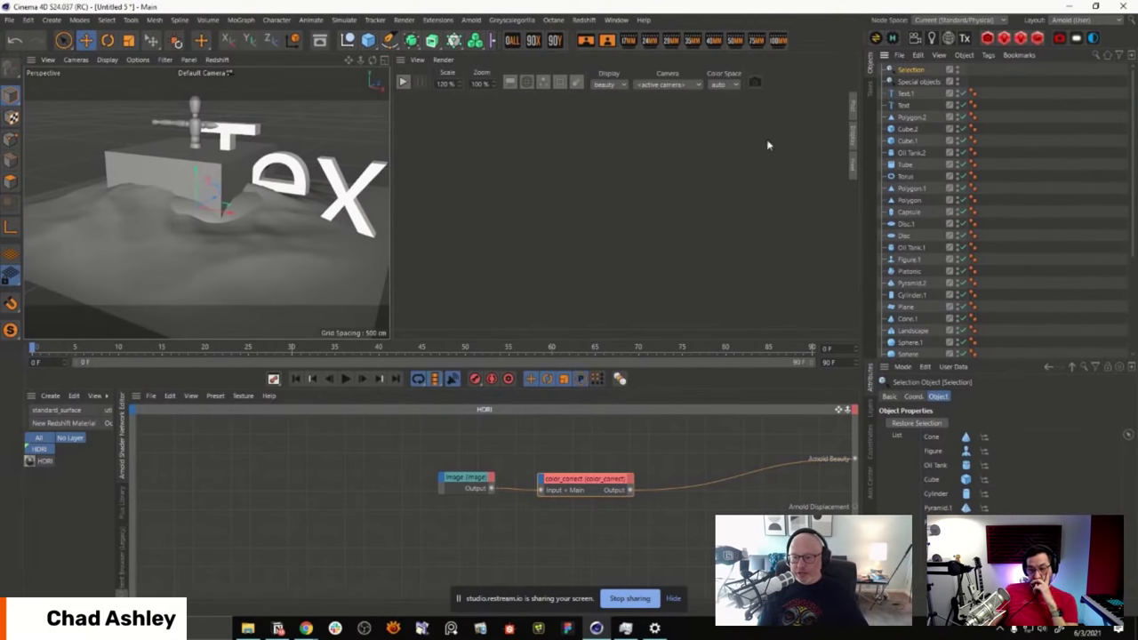
Step: Add an Arnold Sky, an Arnold Light, an Octane light and a Redshift dome light
{"action": "left_click", "coordinate": [948, 39]}
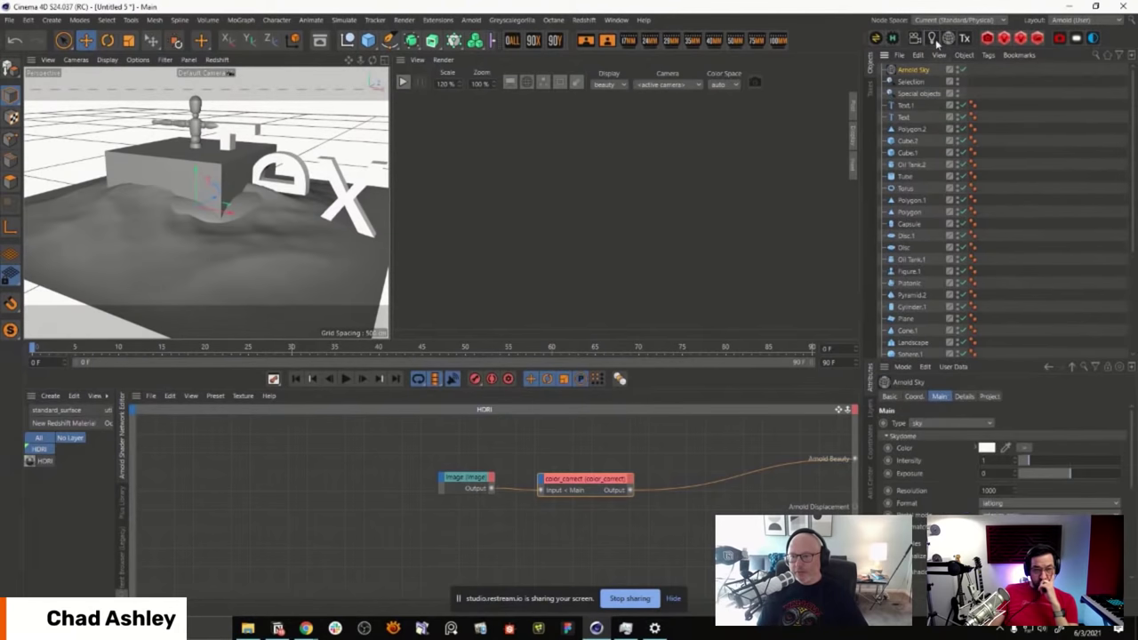
{"action": "left_click", "coordinate": [933, 39]}
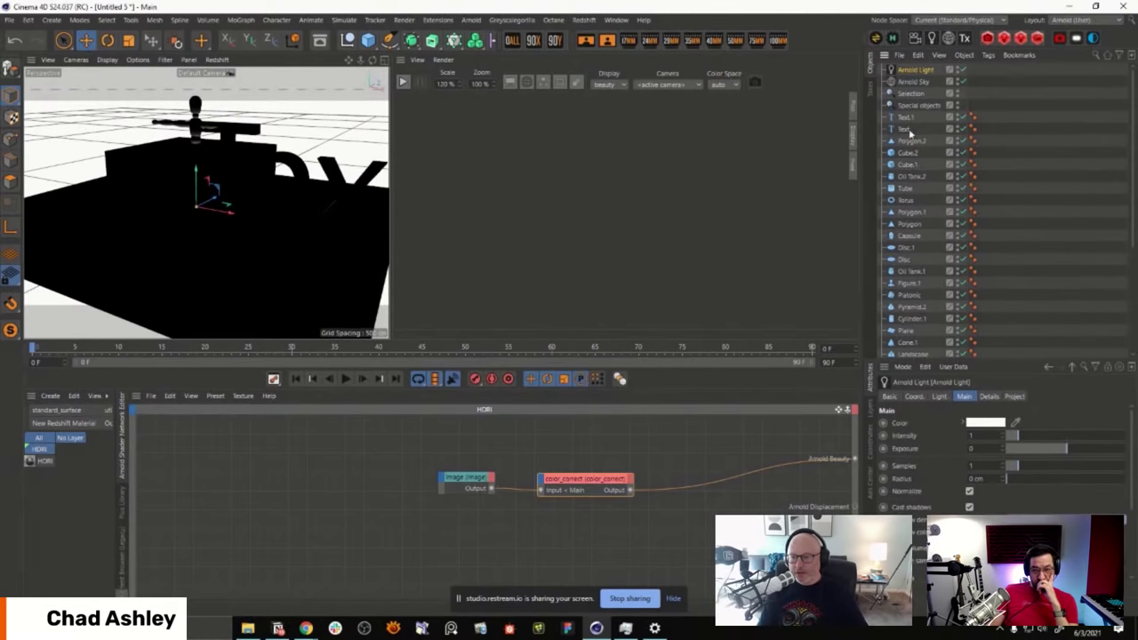
{"action": "left_click", "coordinate": [1077, 40]}
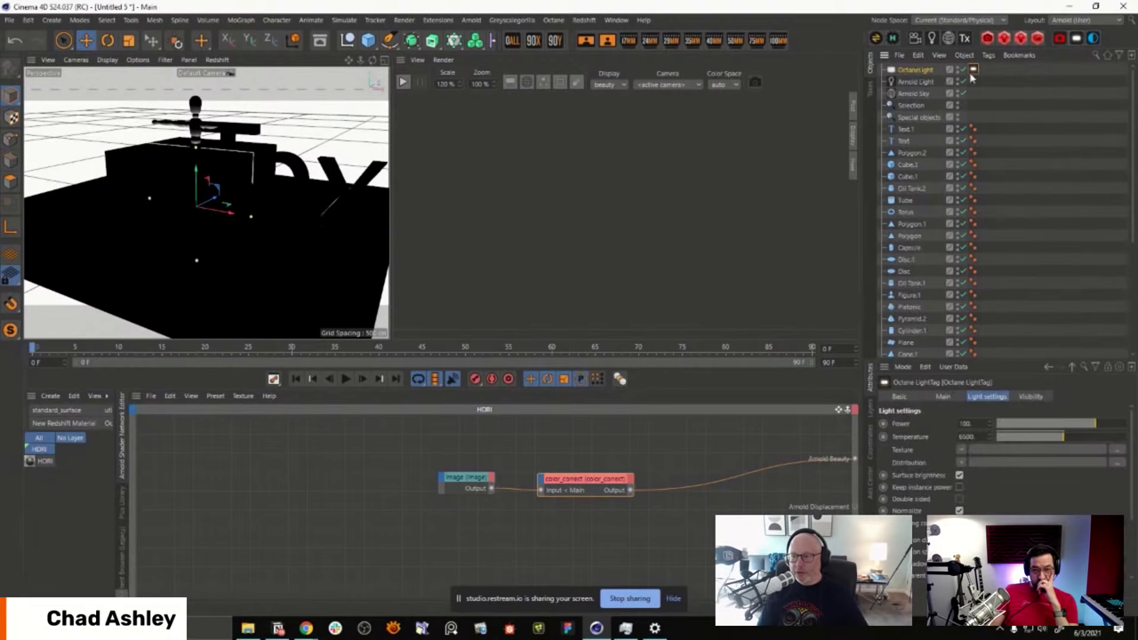
{"action": "left_click", "coordinate": [1020, 39]}
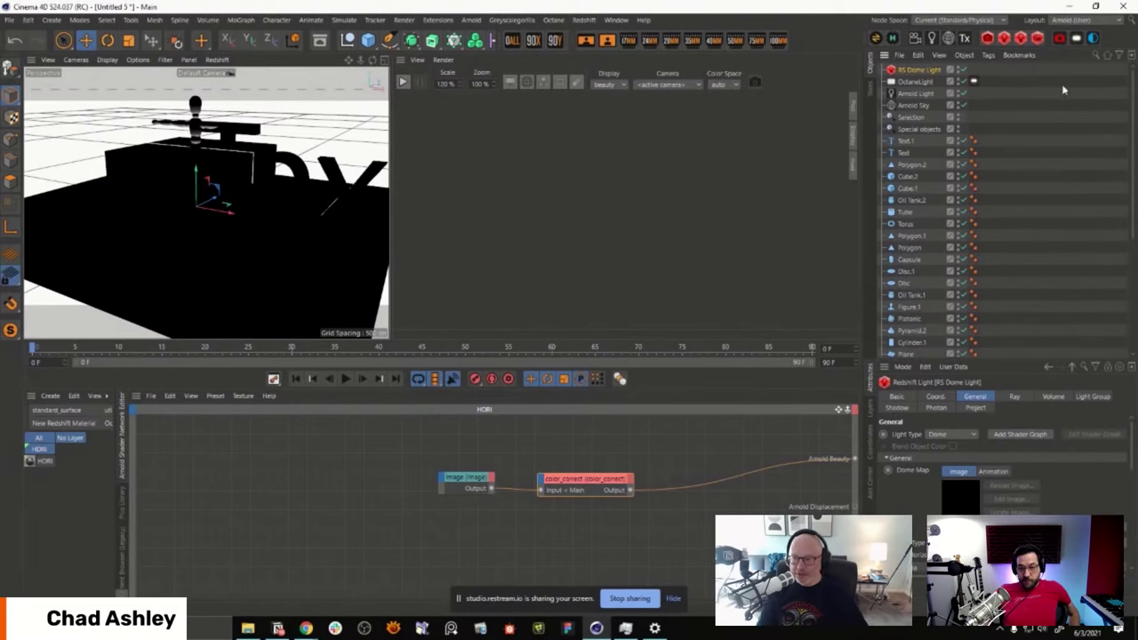
Step: Open a floating Objects (2) manager, position and enlarge it, and show its type filter
{"action": "left_click", "coordinate": [1131, 57]}
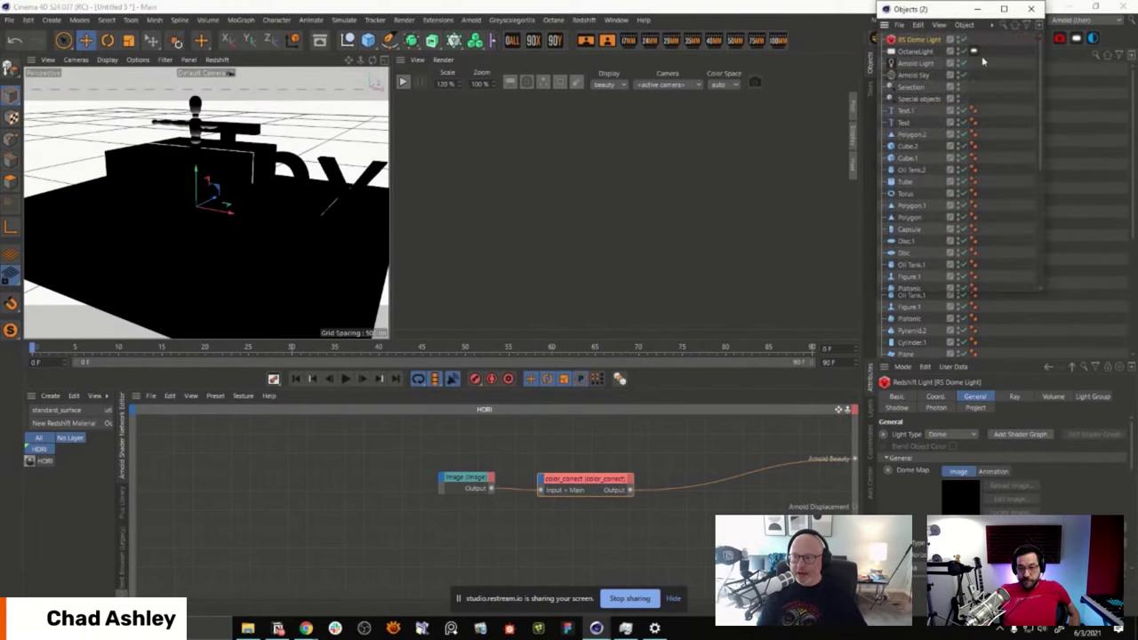
{"action": "left_click_drag", "start_coordinate": [948, 14], "coordinate": [772, 52]}
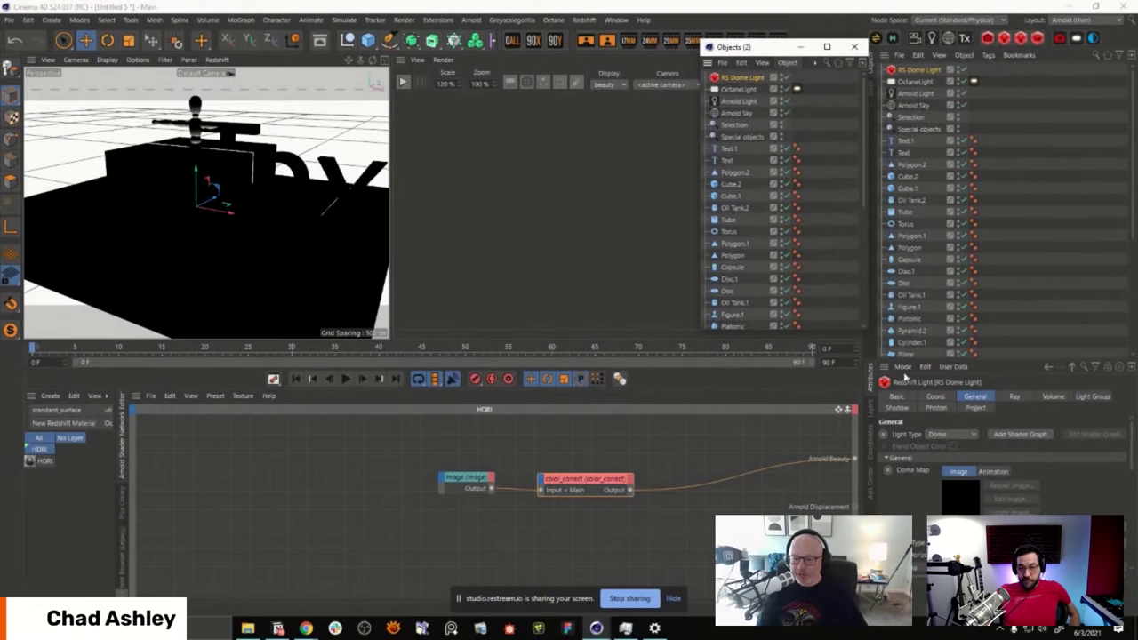
{"action": "left_click_drag", "start_coordinate": [870, 330], "coordinate": [951, 365]}
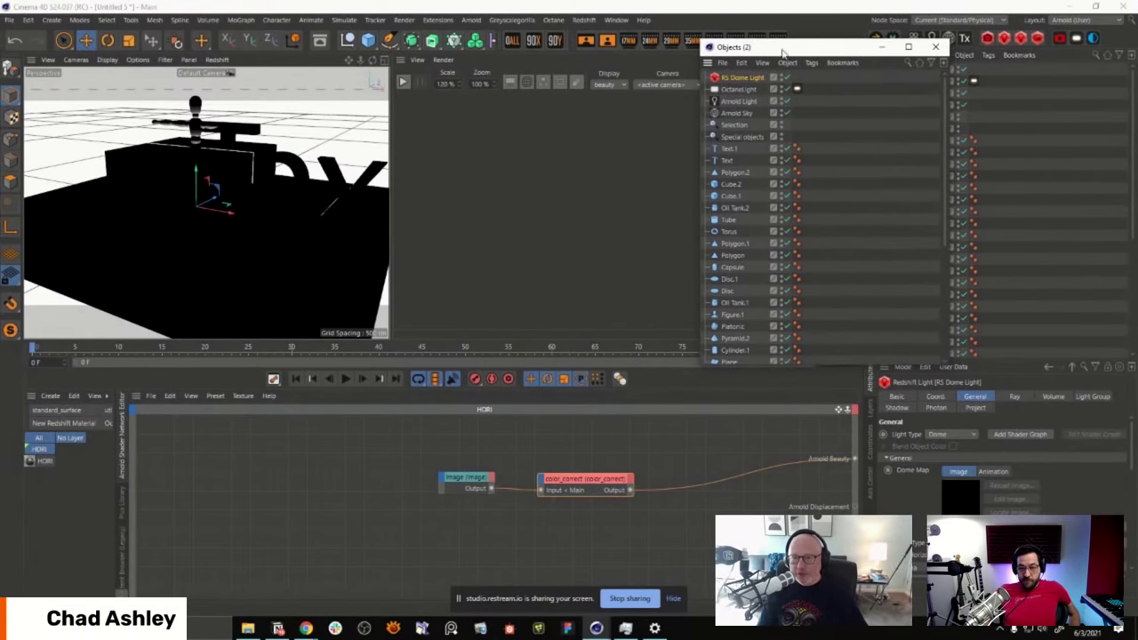
{"action": "left_click_drag", "start_coordinate": [786, 54], "coordinate": [742, 205]}
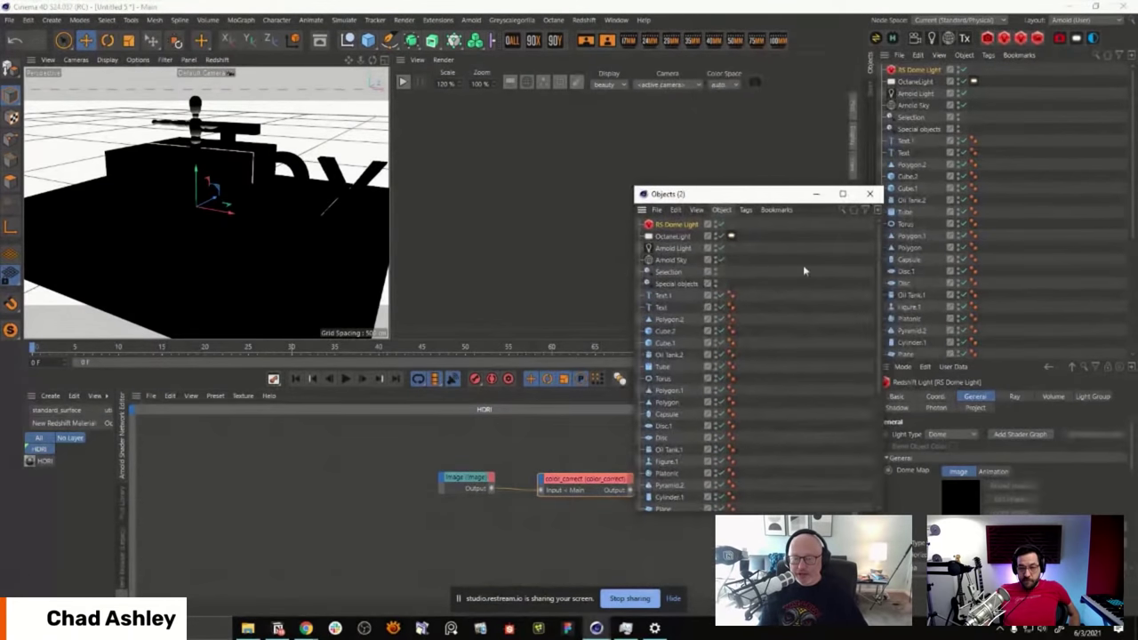
{"action": "left_click", "coordinate": [867, 211]}
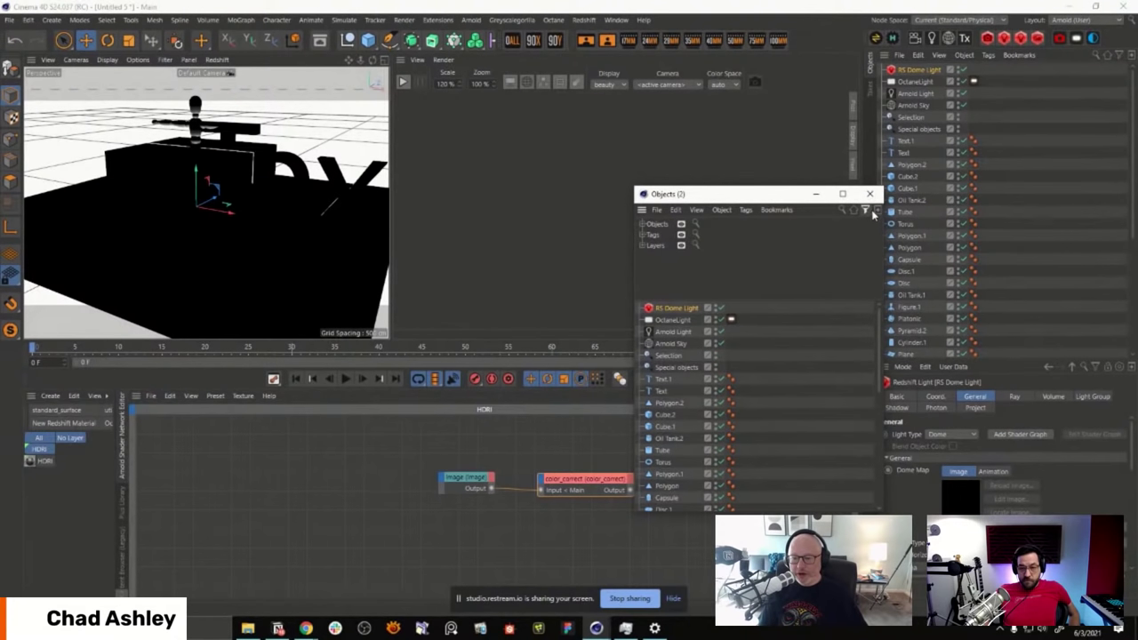
Step: Filter Objects (2) to only Redshift Light and Arnold Sky types, then hide the filter panel
{"action": "left_click", "coordinate": [640, 224]}
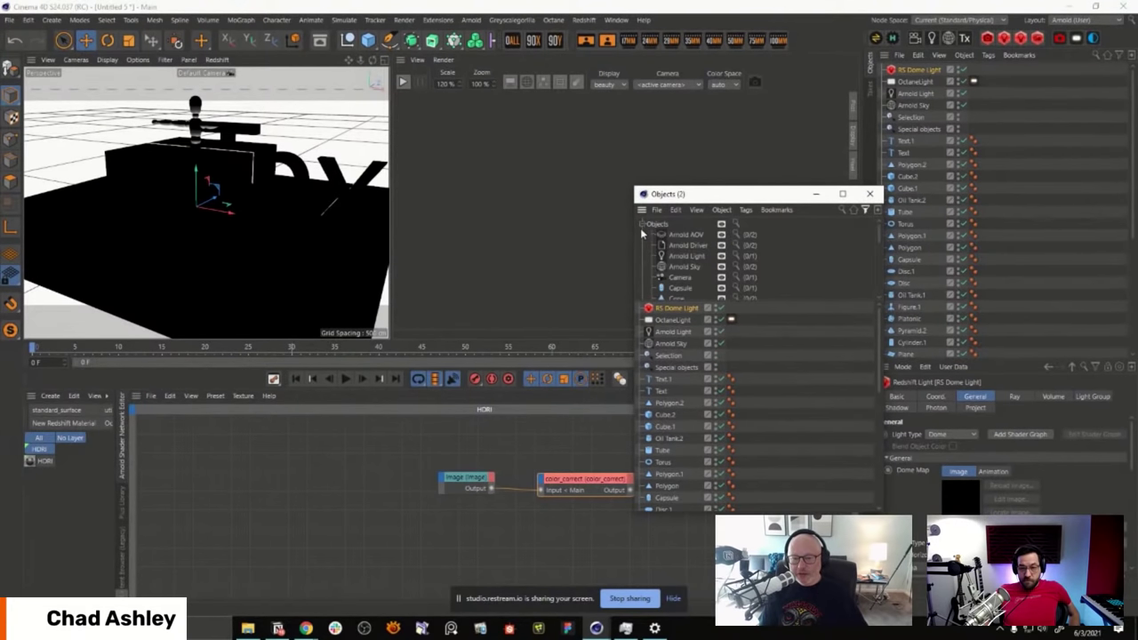
{"action": "left_click_drag", "start_coordinate": [819, 300], "coordinate": [845, 394]}
{"action": "left_click_drag", "start_coordinate": [883, 284], "coordinate": [879, 349]}
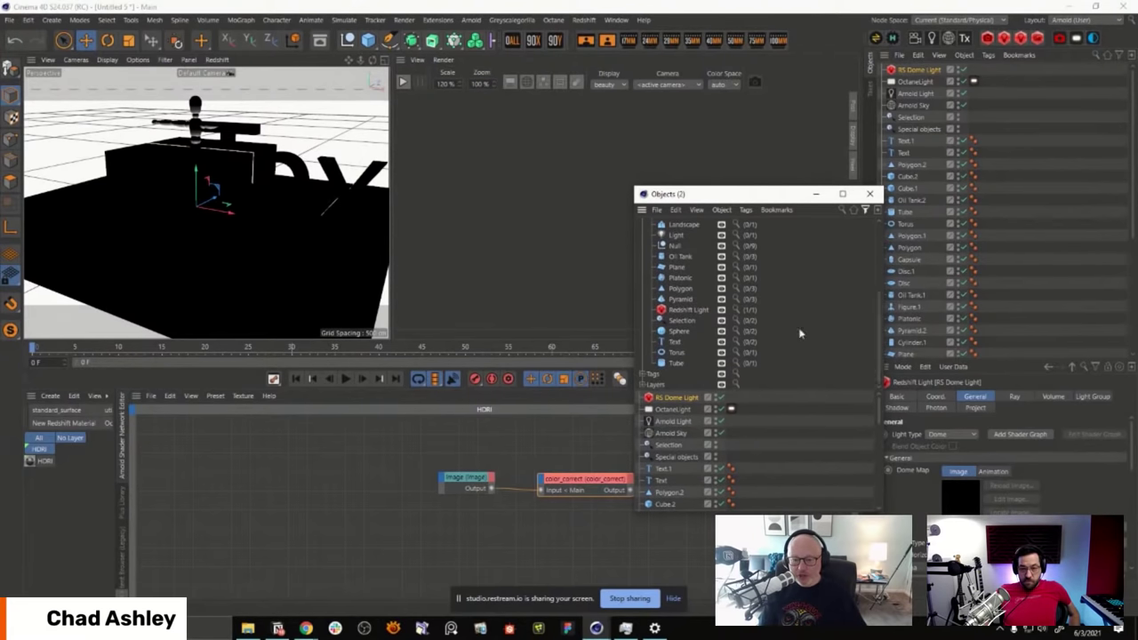
{"action": "left_click", "coordinate": [721, 310]}
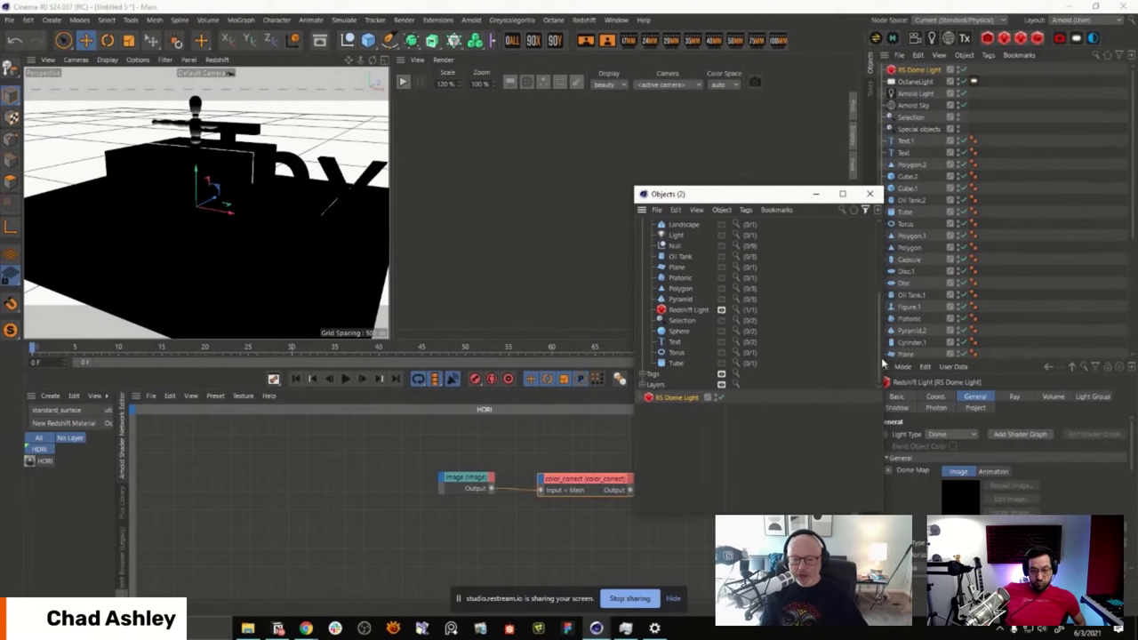
{"action": "left_click_drag", "start_coordinate": [880, 356], "coordinate": [880, 282]}
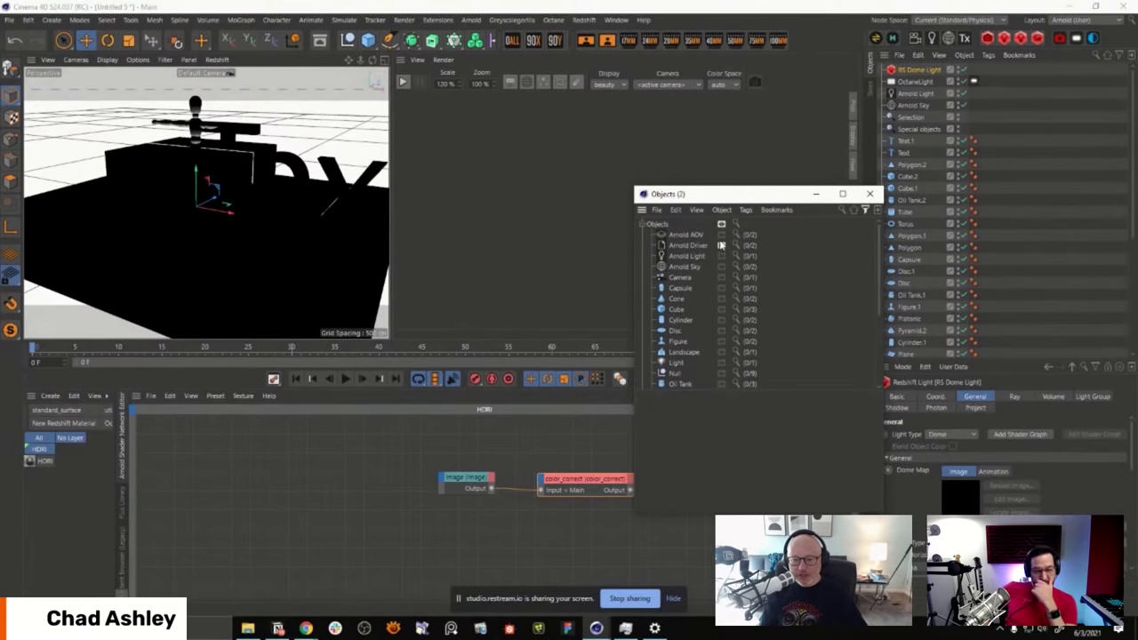
{"action": "left_click_drag", "start_coordinate": [879, 276], "coordinate": [886, 348]}
{"action": "left_click", "coordinate": [721, 325]}
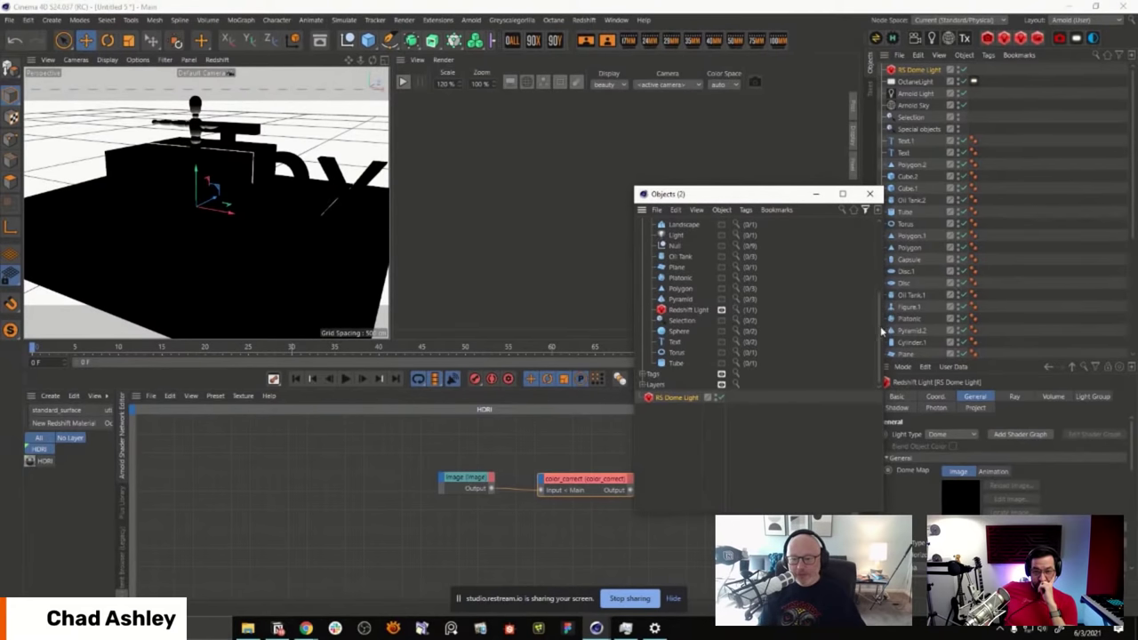
{"action": "left_click_drag", "start_coordinate": [884, 333], "coordinate": [884, 294]}
{"action": "scroll", "coordinate": [882, 267], "scroll_direction": "up", "scroll_amount": 5}
{"action": "left_click", "coordinate": [720, 267]}
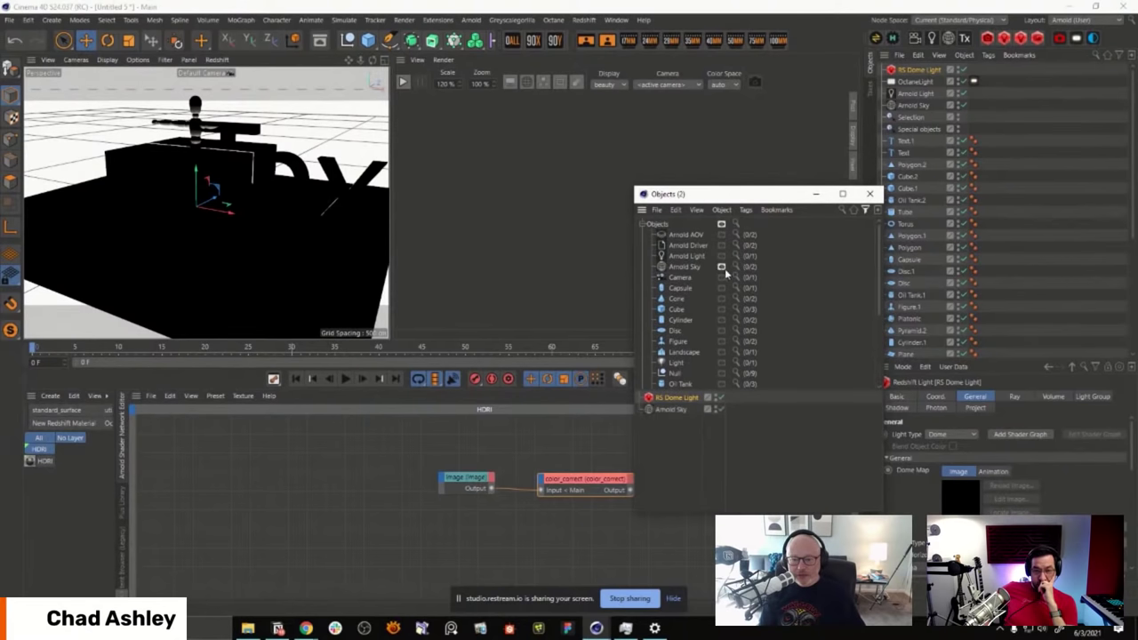
{"action": "left_click", "coordinate": [866, 211]}
{"action": "mouse_move", "coordinate": [686, 188]}
{"action": "left_mouse_down"}
{"action": "mouse_move", "coordinate": [686, 380]}
{"action": "mouse_move", "coordinate": [686, 177]}
{"action": "mouse_move", "coordinate": [676, 182]}
{"action": "left_mouse_up"}
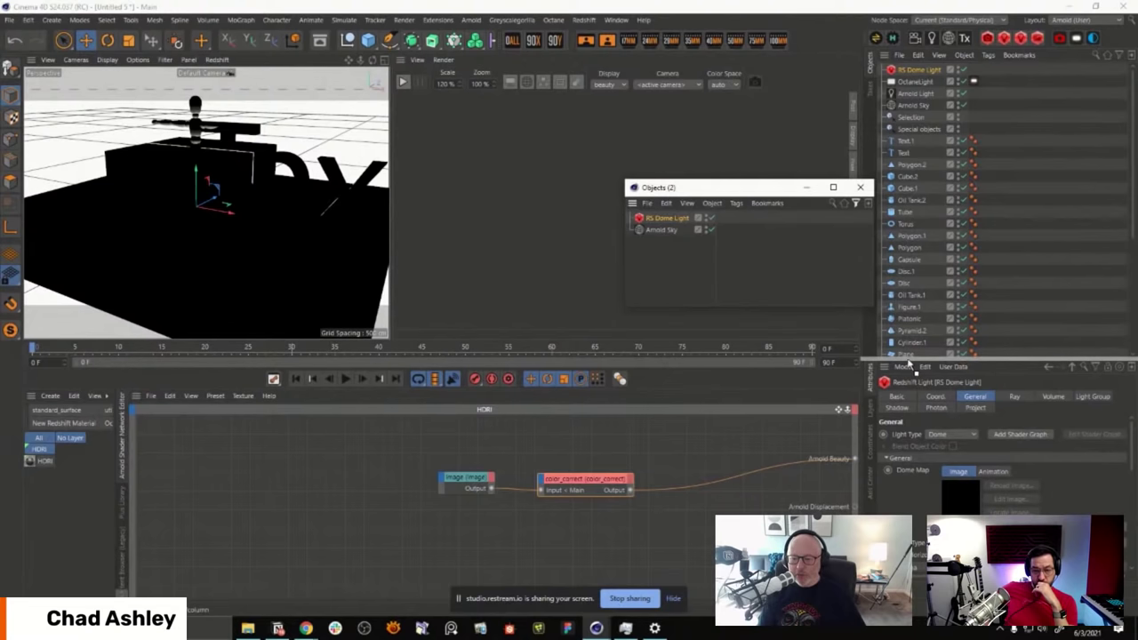
Step: Dock Objects (2) above the Attributes Manager and rename its tab to 'Light'
{"action": "left_click_drag", "start_coordinate": [906, 361], "coordinate": [906, 364]}
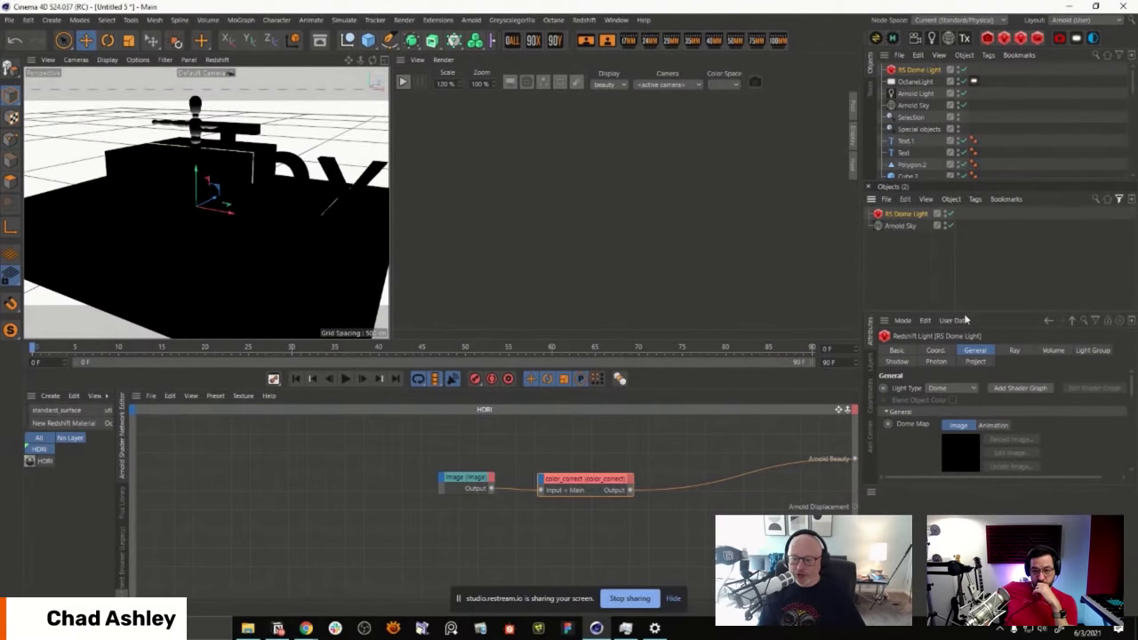
{"action": "left_click_drag", "start_coordinate": [972, 313], "coordinate": [978, 415]}
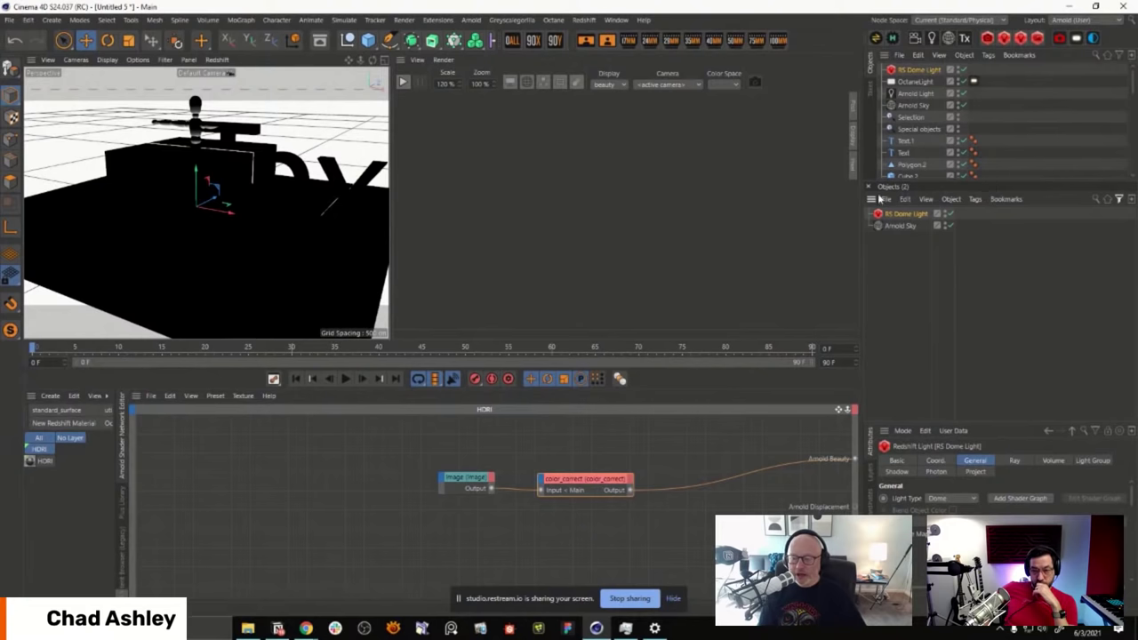
{"action": "right_click", "coordinate": [898, 191]}
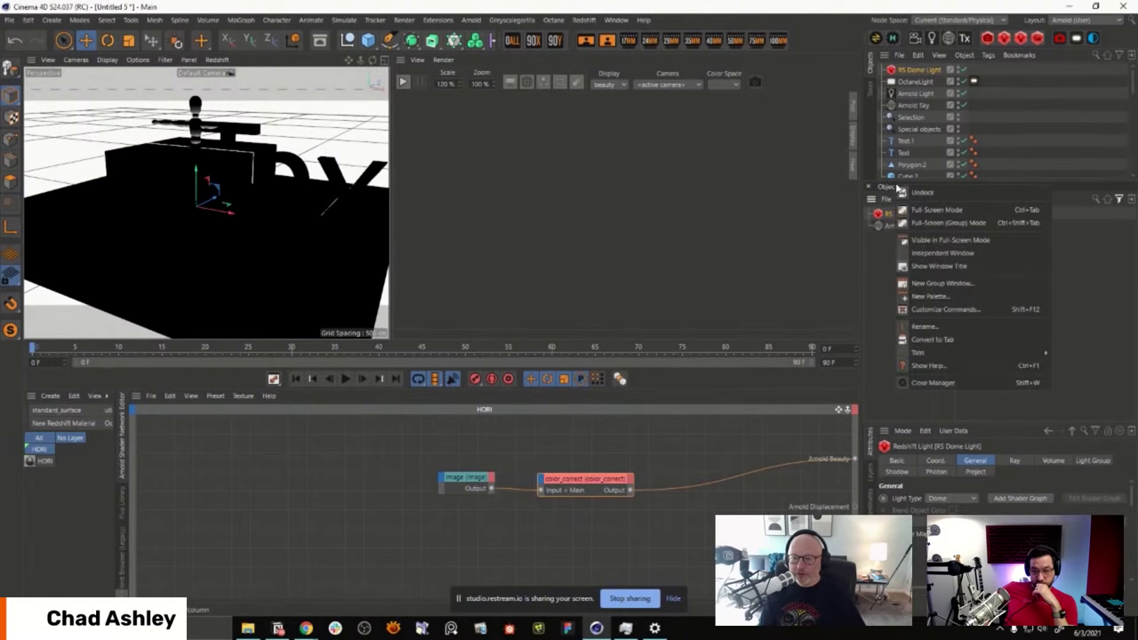
{"action": "left_click", "coordinate": [944, 326]}
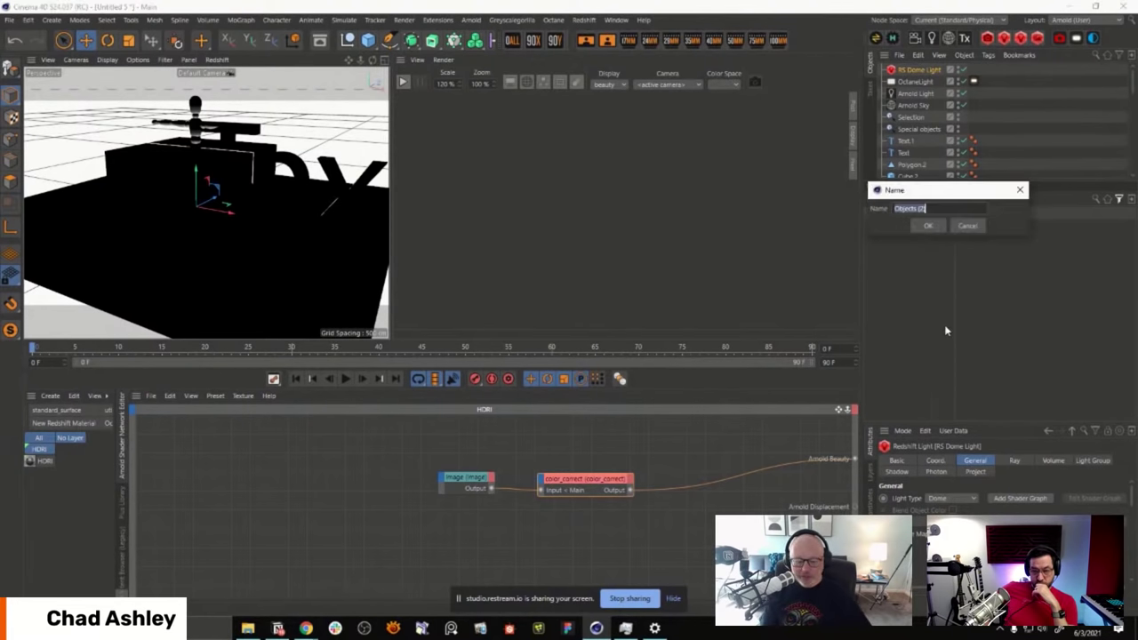
{"action": "type", "text": "Light"}
{"action": "key", "text": "Return"}
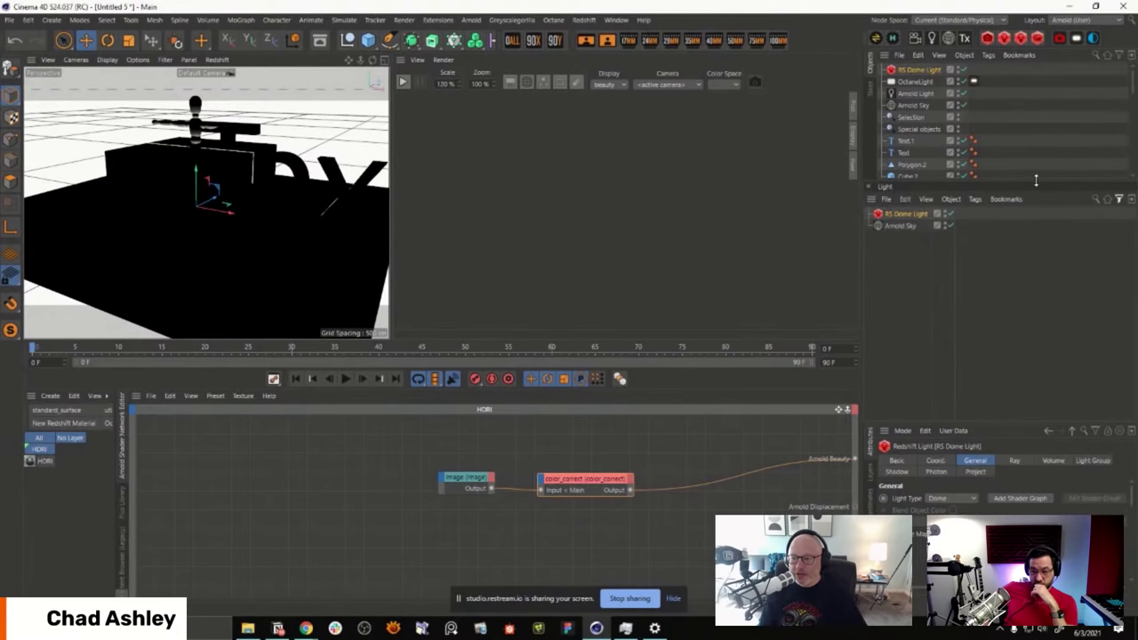
{"action": "left_click_drag", "start_coordinate": [1031, 186], "coordinate": [951, 259]}
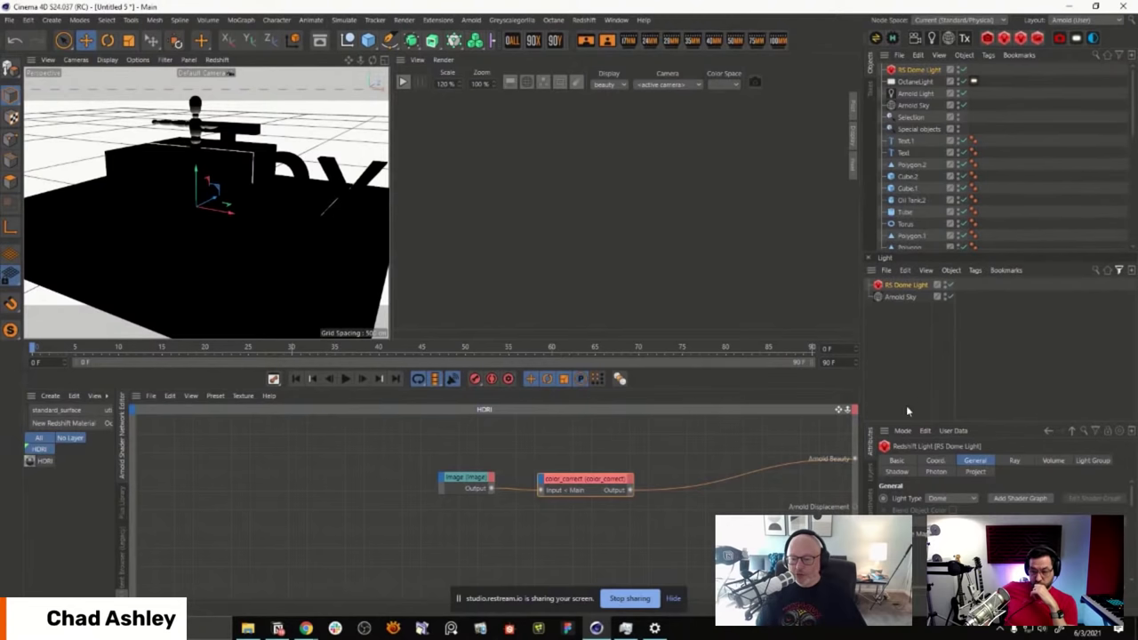
{"action": "left_click", "coordinate": [899, 298]}
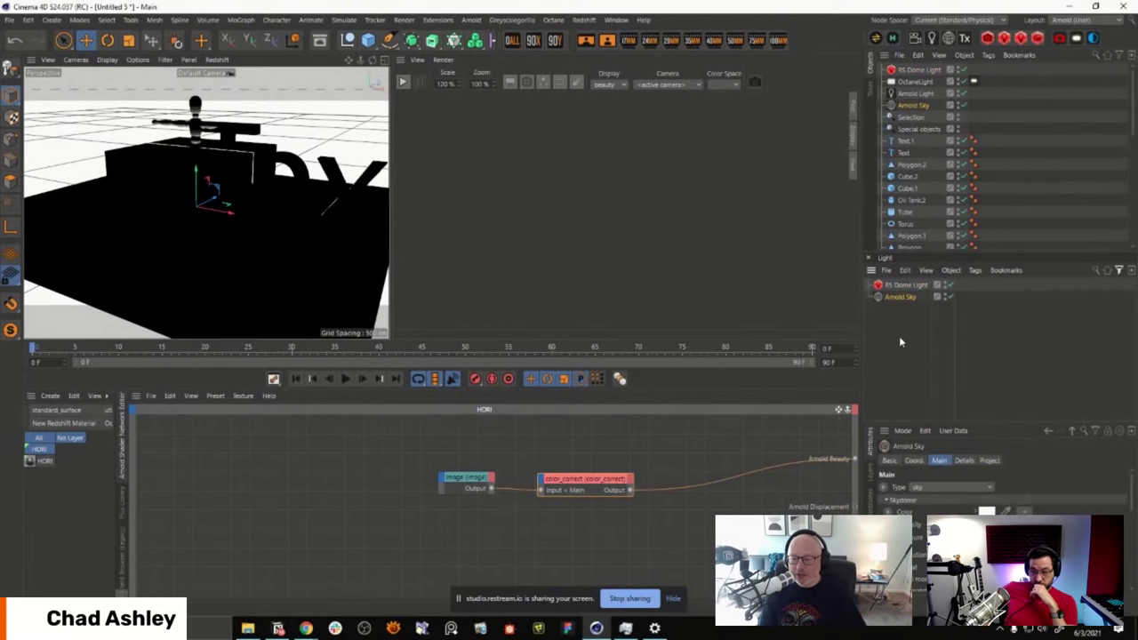
{"action": "scroll", "coordinate": [966, 114], "scroll_direction": "down", "scroll_amount": 10}
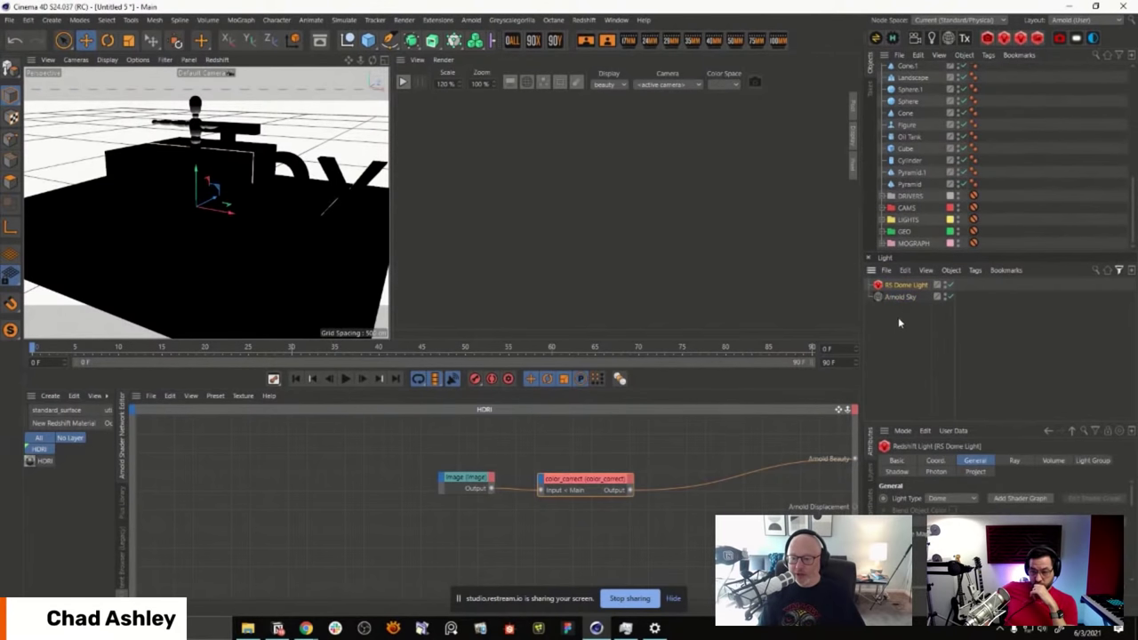
{"action": "left_click", "coordinate": [905, 286]}
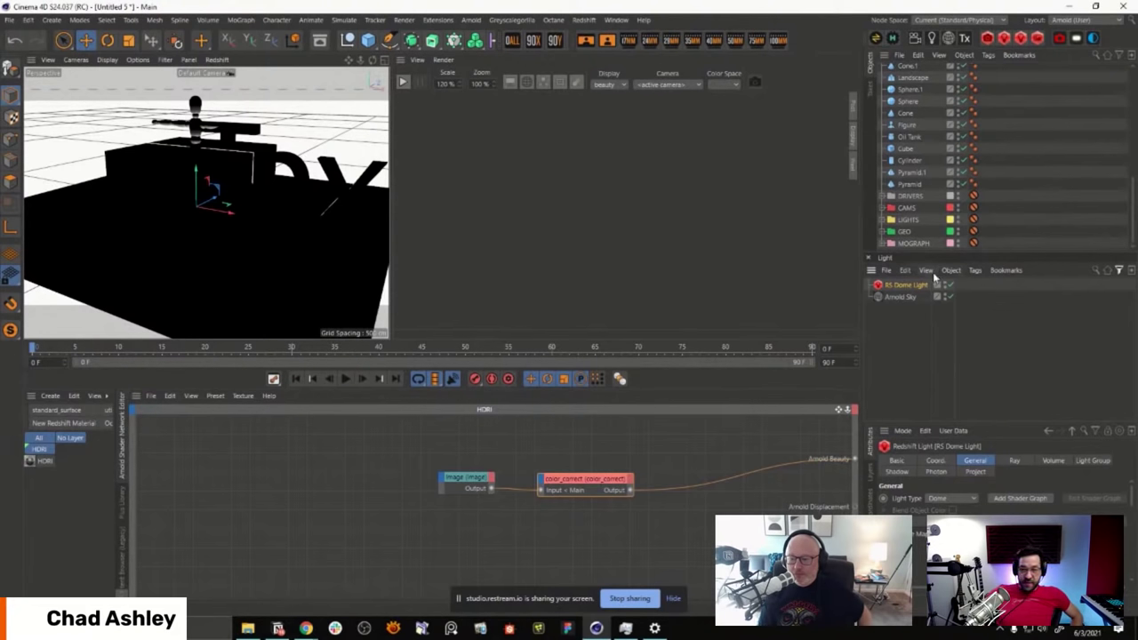
{"action": "left_click", "coordinate": [928, 271]}
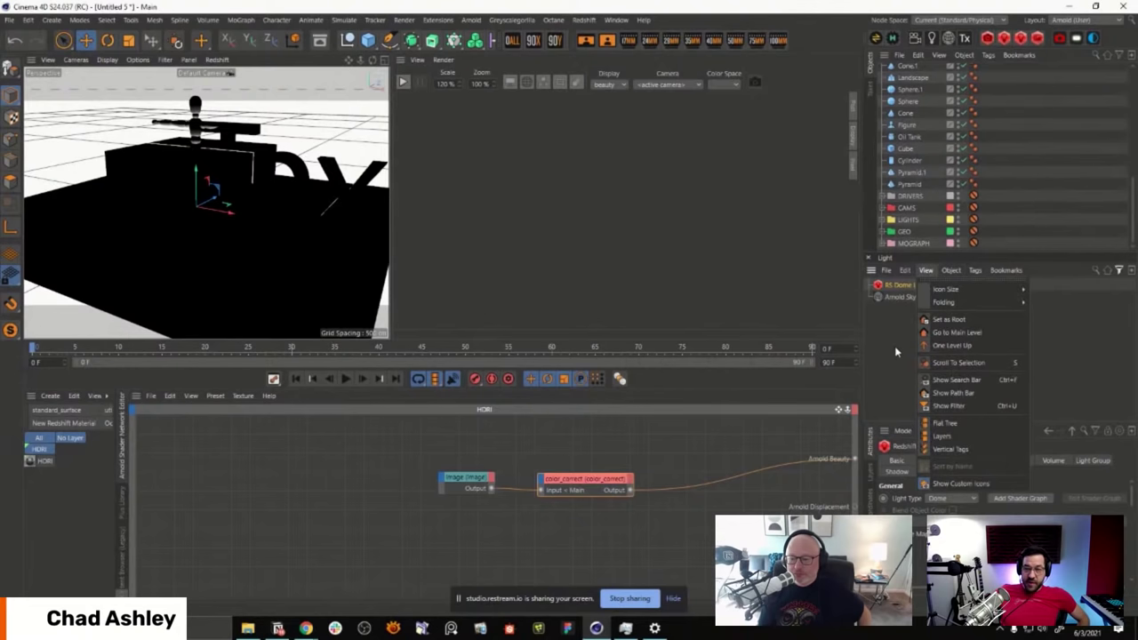
{"action": "left_click", "coordinate": [951, 270]}
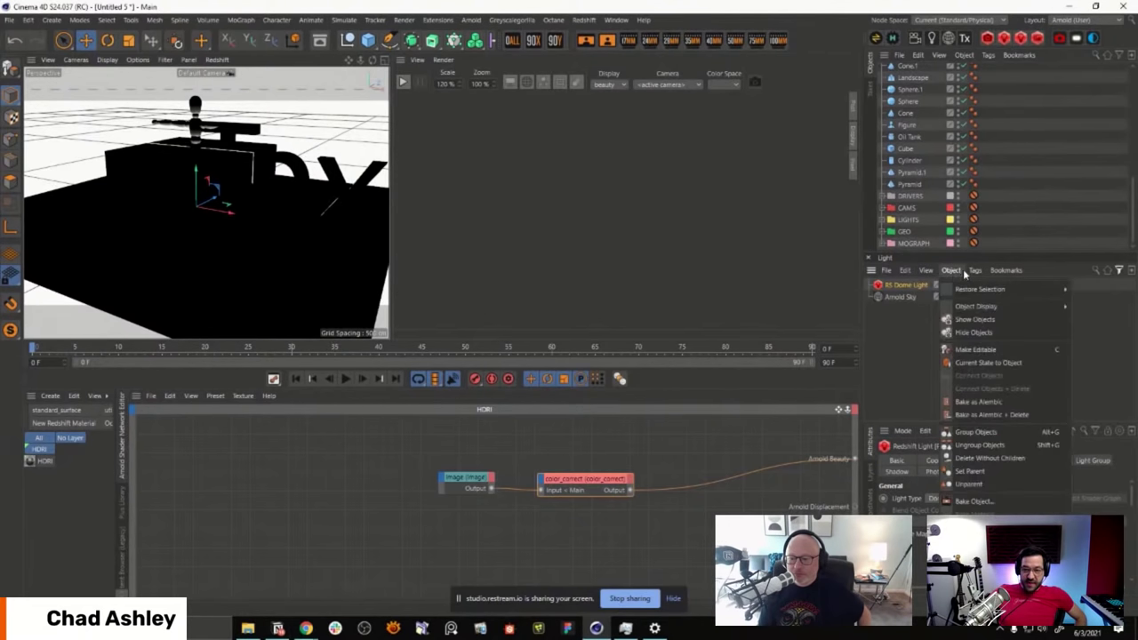
{"action": "left_click", "coordinate": [901, 332]}
{"action": "left_click", "coordinate": [910, 269]}
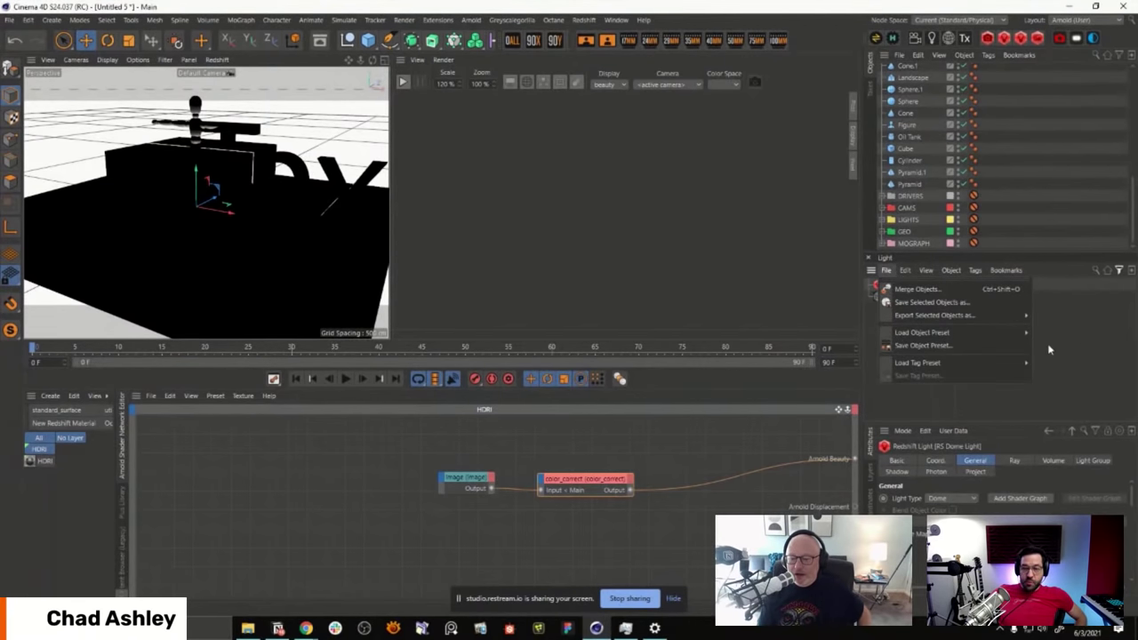
{"action": "mouse_move", "coordinate": [1026, 338]}
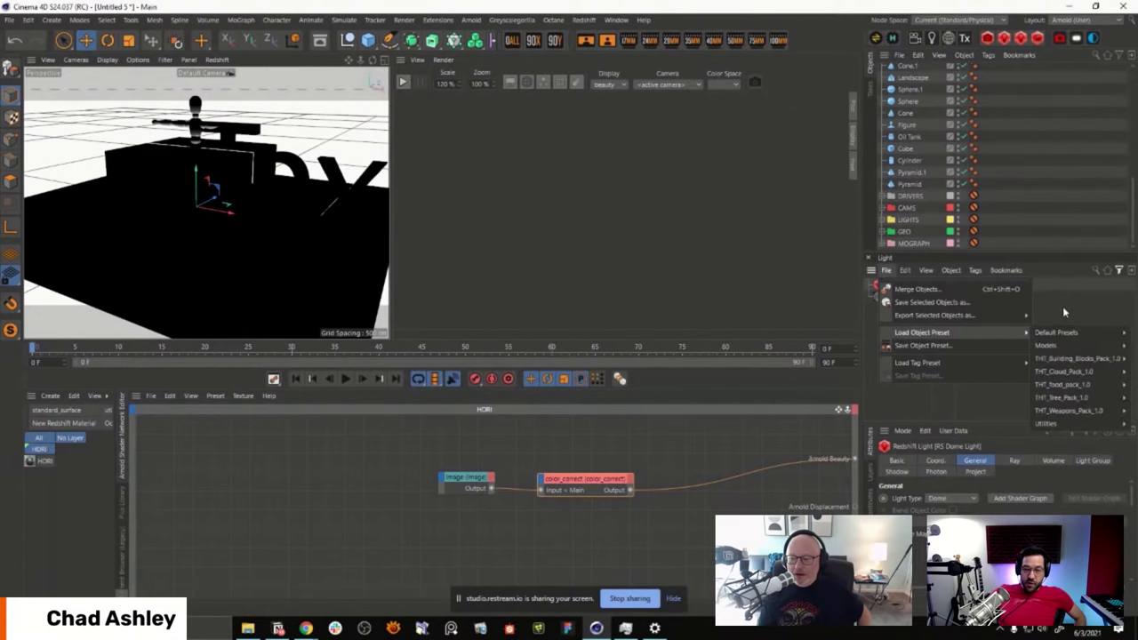
{"action": "left_click", "coordinate": [1053, 335]}
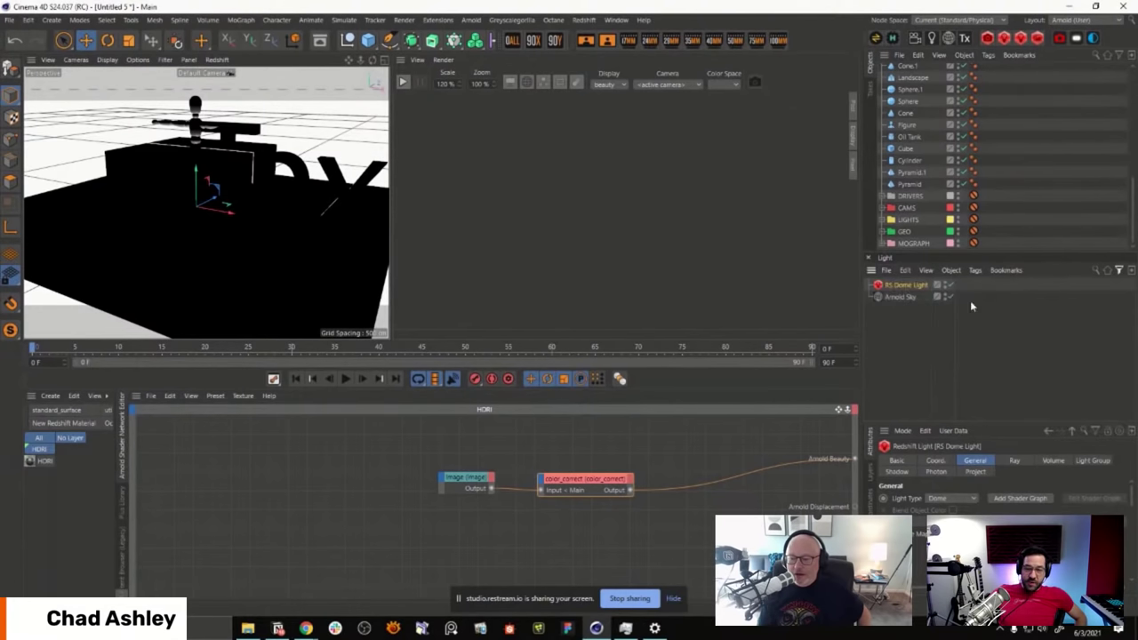
{"action": "left_click_drag", "start_coordinate": [860, 285], "coordinate": [845, 285]}
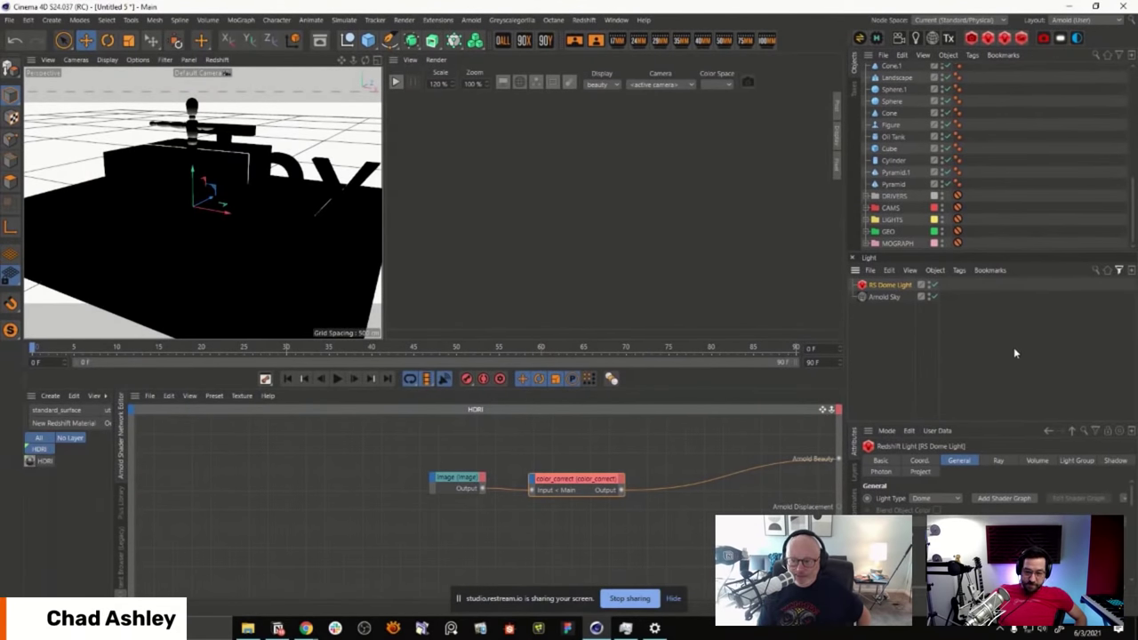
{"action": "left_click_drag", "start_coordinate": [991, 252], "coordinate": [991, 301]}
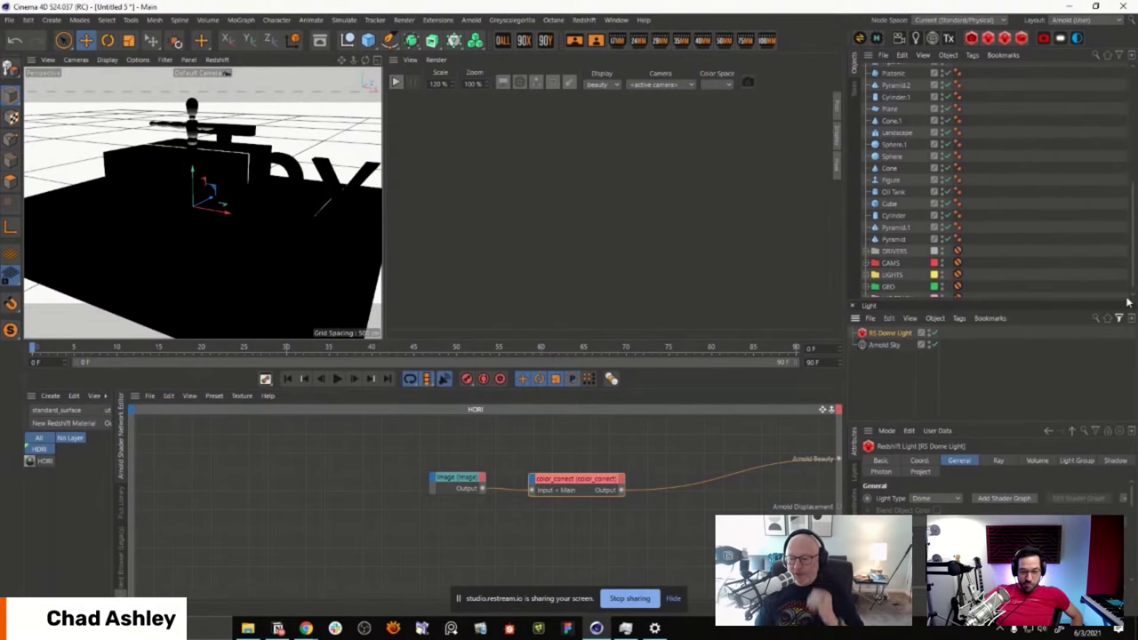
{"action": "left_click", "coordinate": [1107, 327]}
{"action": "left_click_drag", "start_coordinate": [938, 182], "coordinate": [728, 213]}
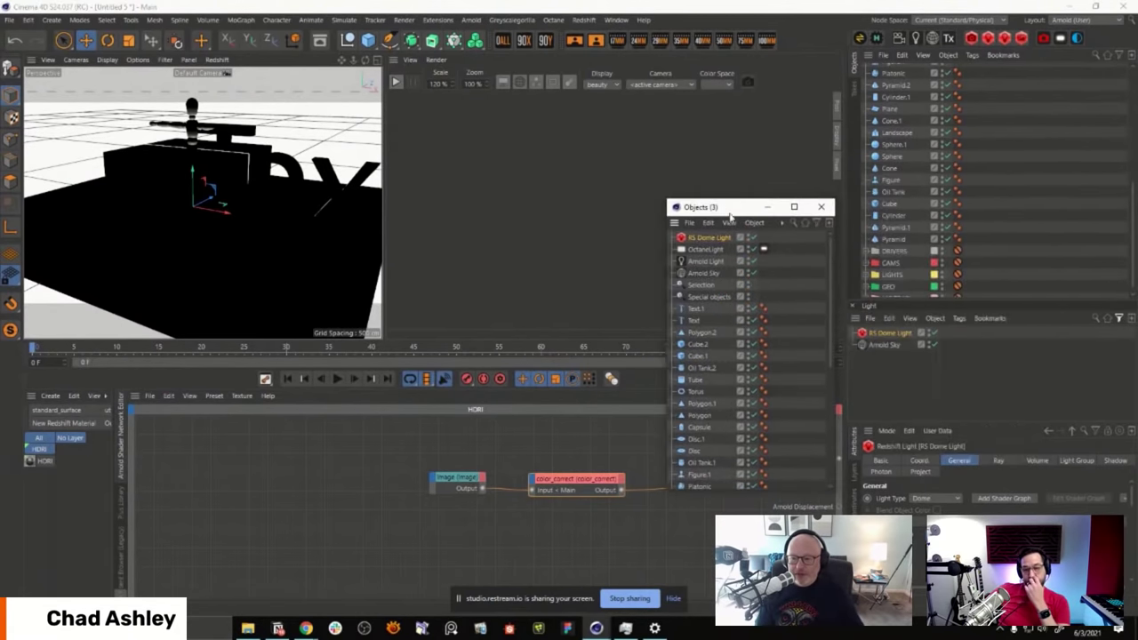
{"action": "left_click_drag", "start_coordinate": [839, 283], "coordinate": [975, 275]}
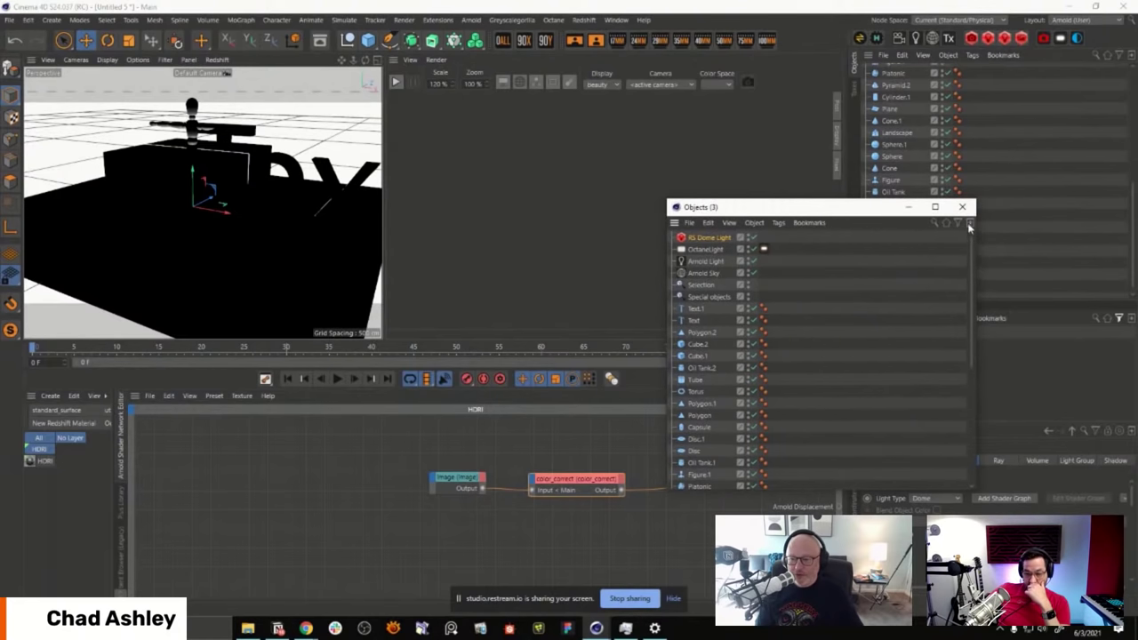
{"action": "left_click", "coordinate": [958, 224]}
{"action": "left_click", "coordinate": [673, 237]}
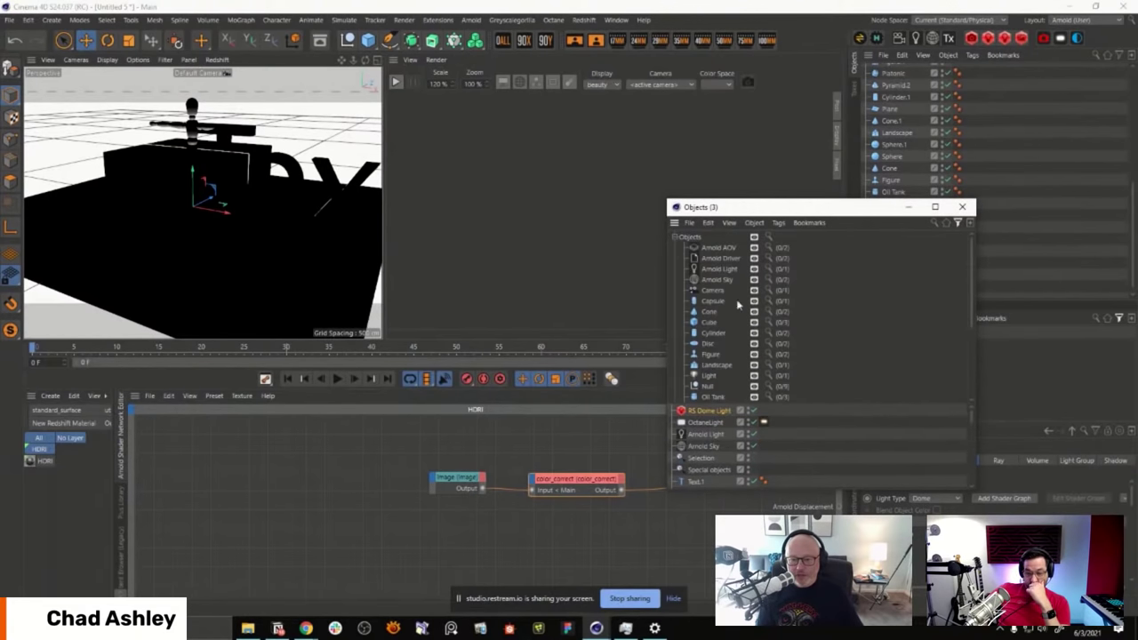
{"action": "left_click", "coordinate": [754, 290], "text": "ctrl"}
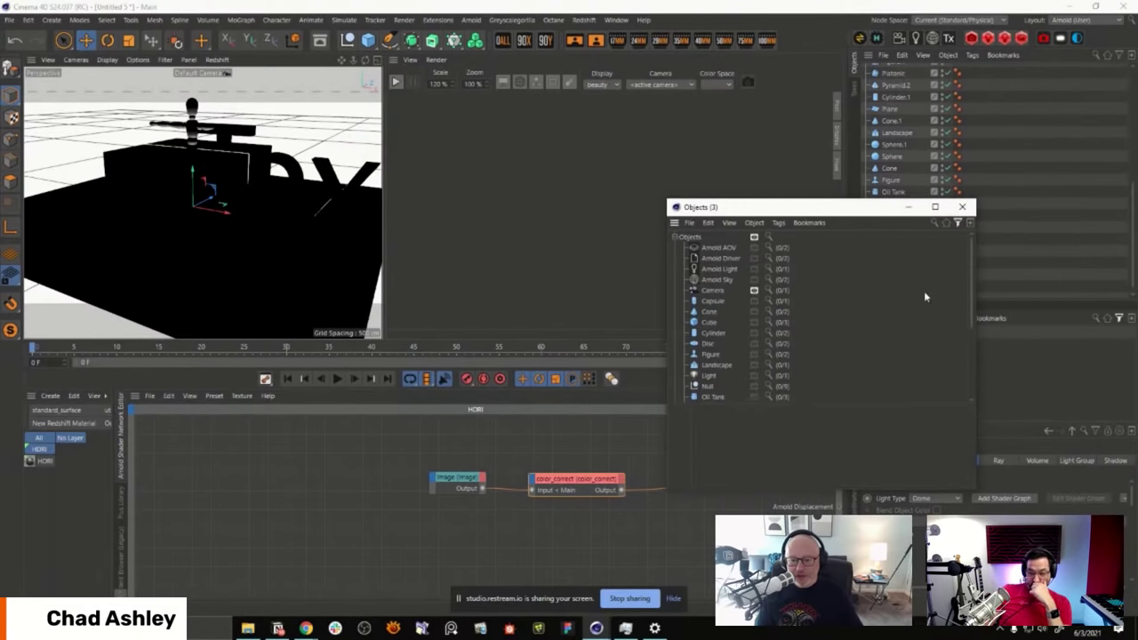
{"action": "left_click_drag", "start_coordinate": [826, 207], "coordinate": [693, 188]}
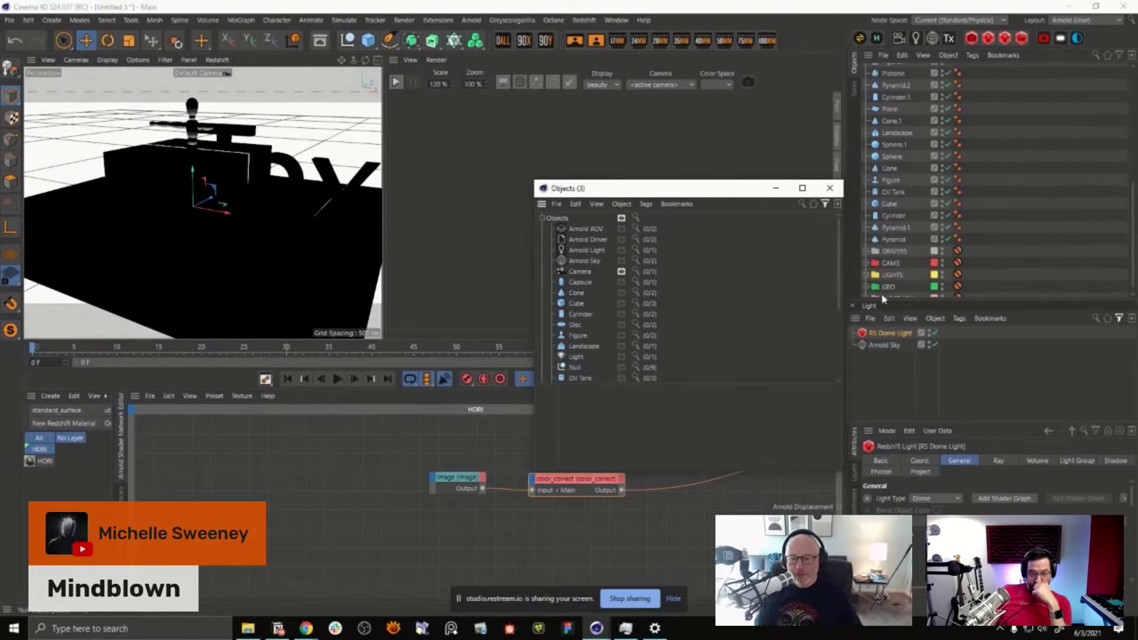
{"action": "left_click", "coordinate": [830, 188]}
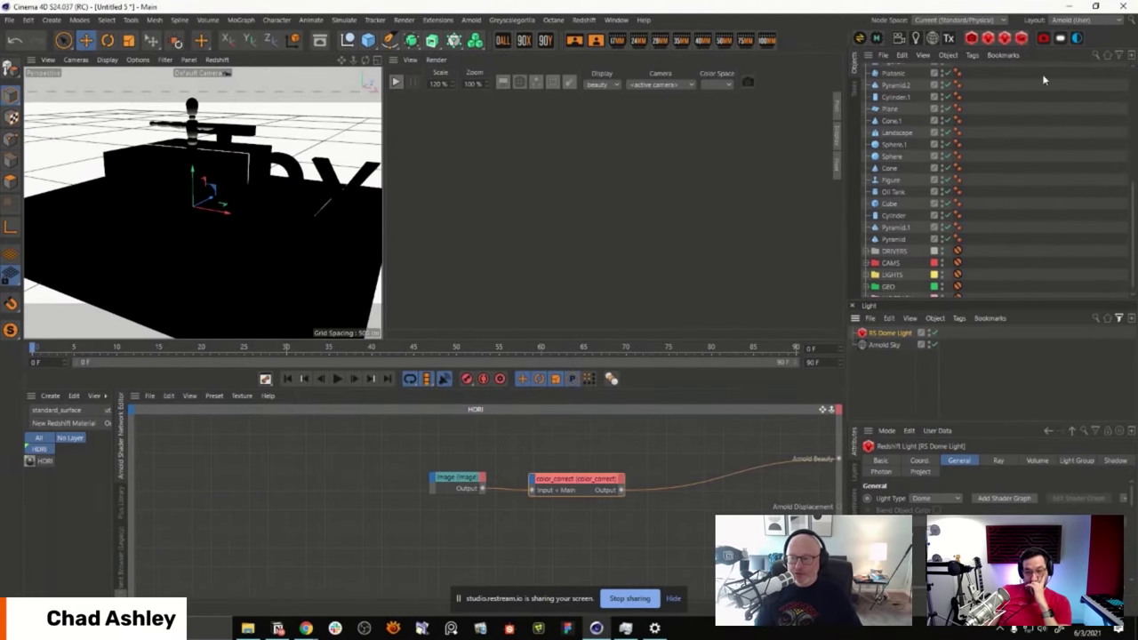
Step: Open the Manage Bookmarks window and place it beside the object list
{"action": "left_click", "coordinate": [1001, 55]}
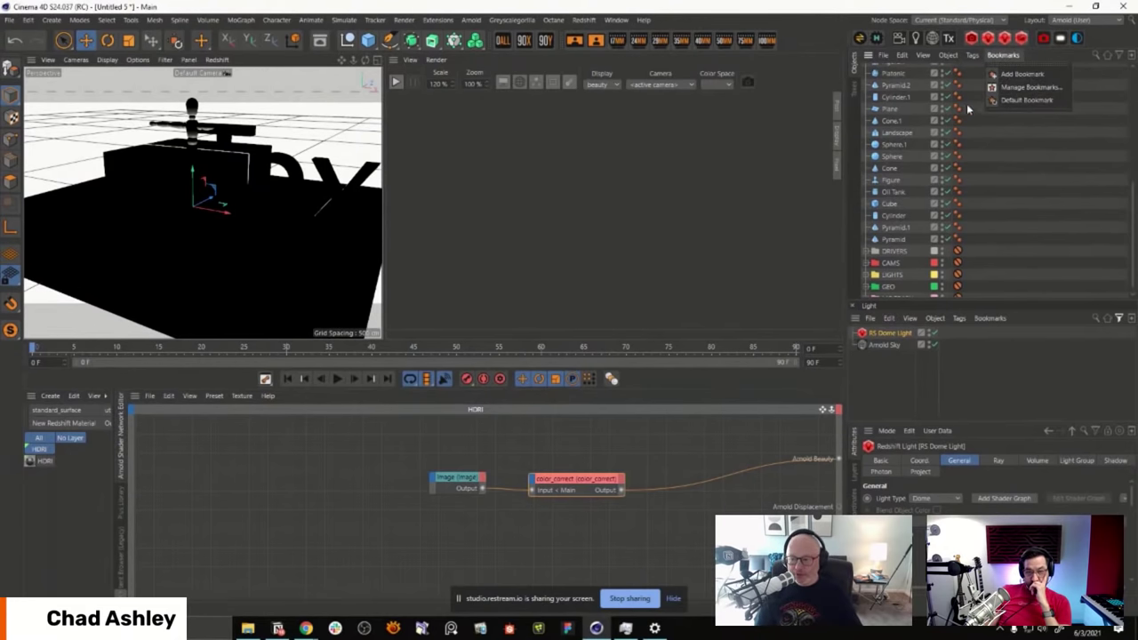
{"action": "left_click", "coordinate": [1023, 98]}
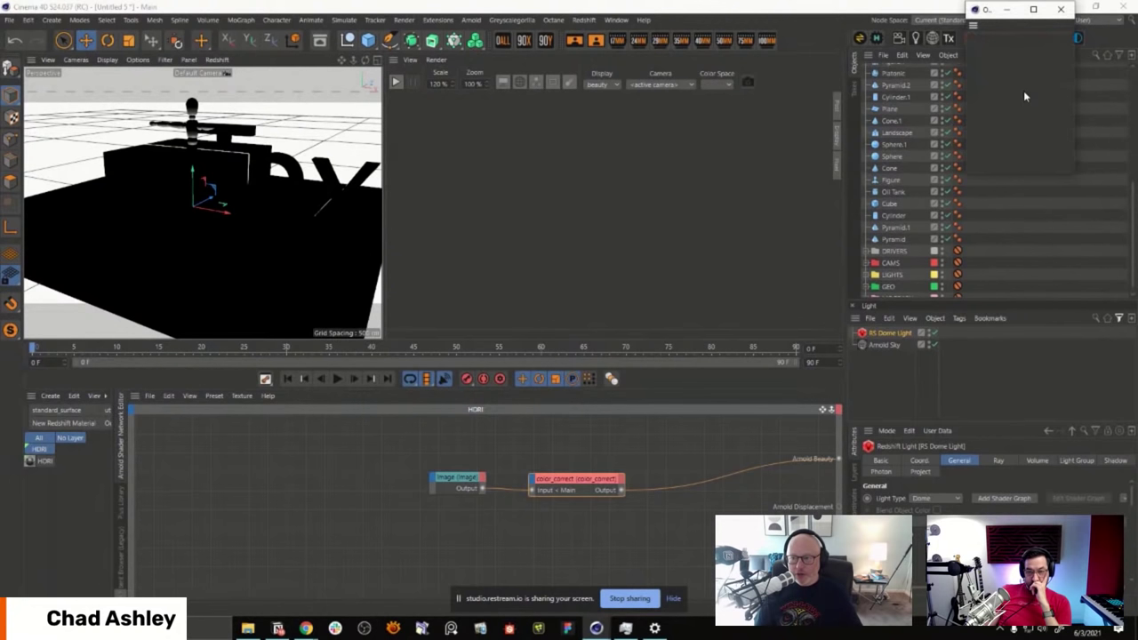
{"action": "left_click_drag", "start_coordinate": [993, 12], "coordinate": [738, 128]}
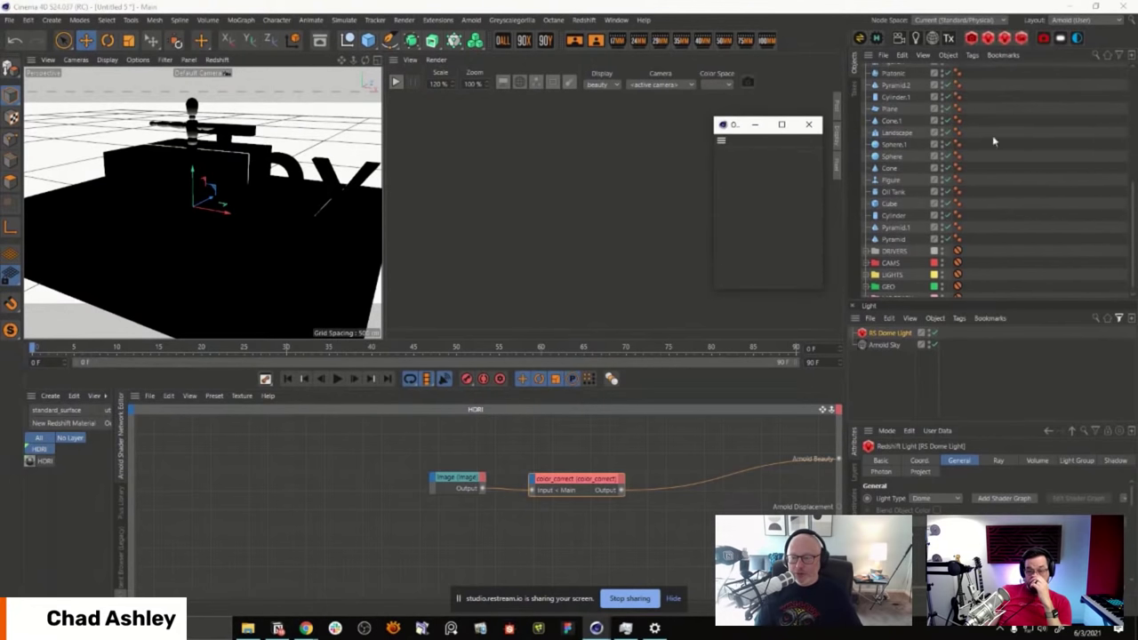
Step: Filter out Arnold Light, Arnold Sky and Light types from the Object Manager
{"action": "left_click", "coordinate": [1119, 56]}
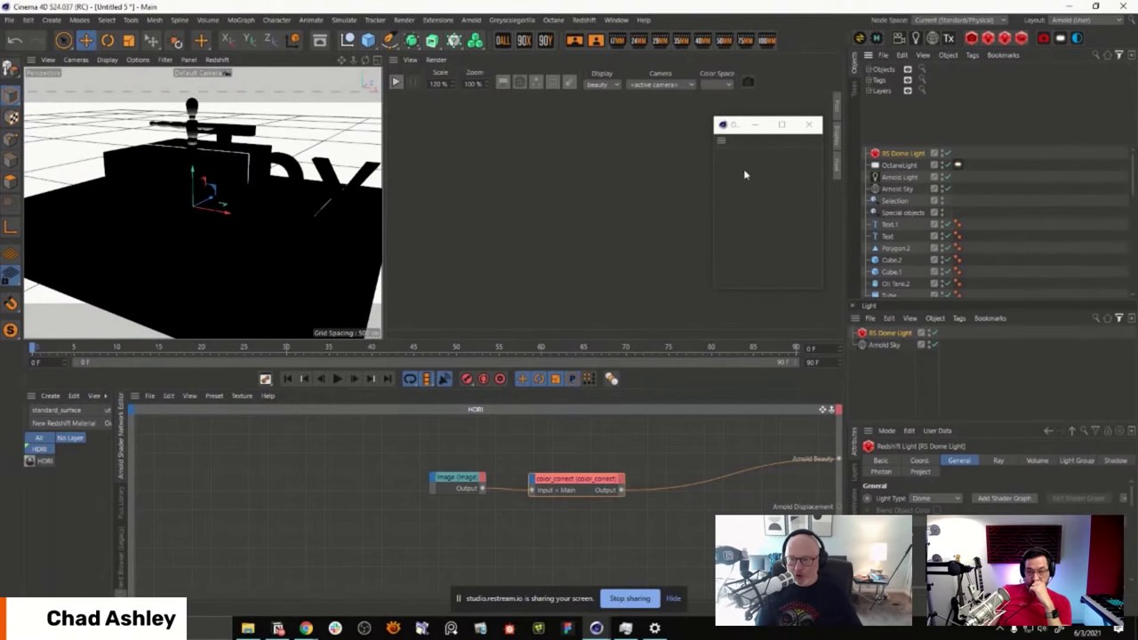
{"action": "left_click", "coordinate": [872, 70]}
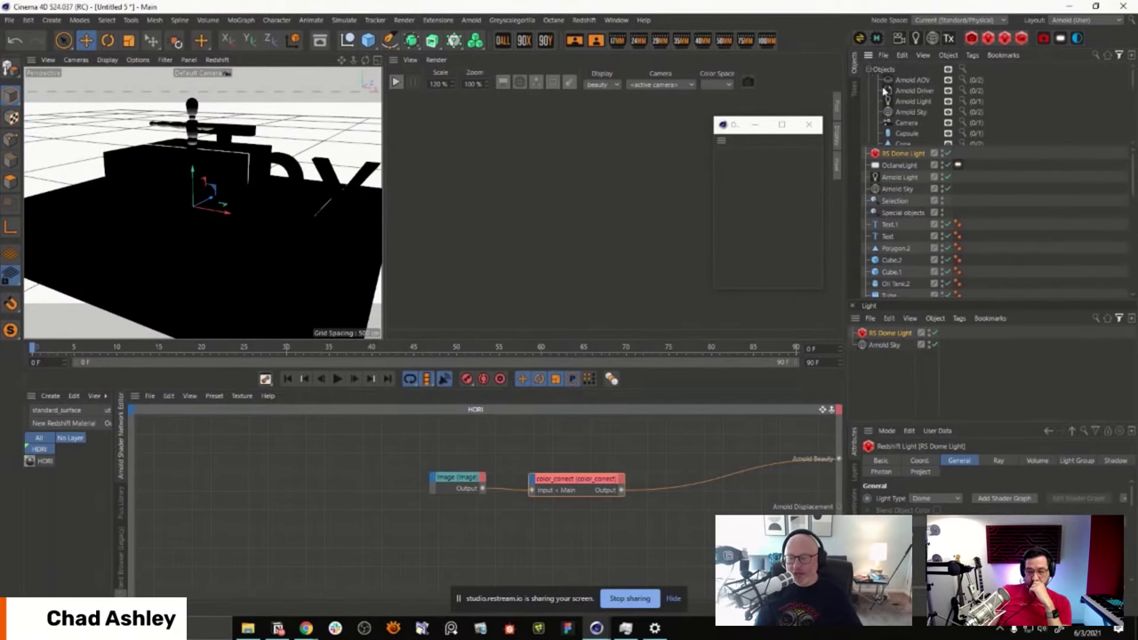
{"action": "left_click_drag", "start_coordinate": [1038, 153], "coordinate": [1014, 233]}
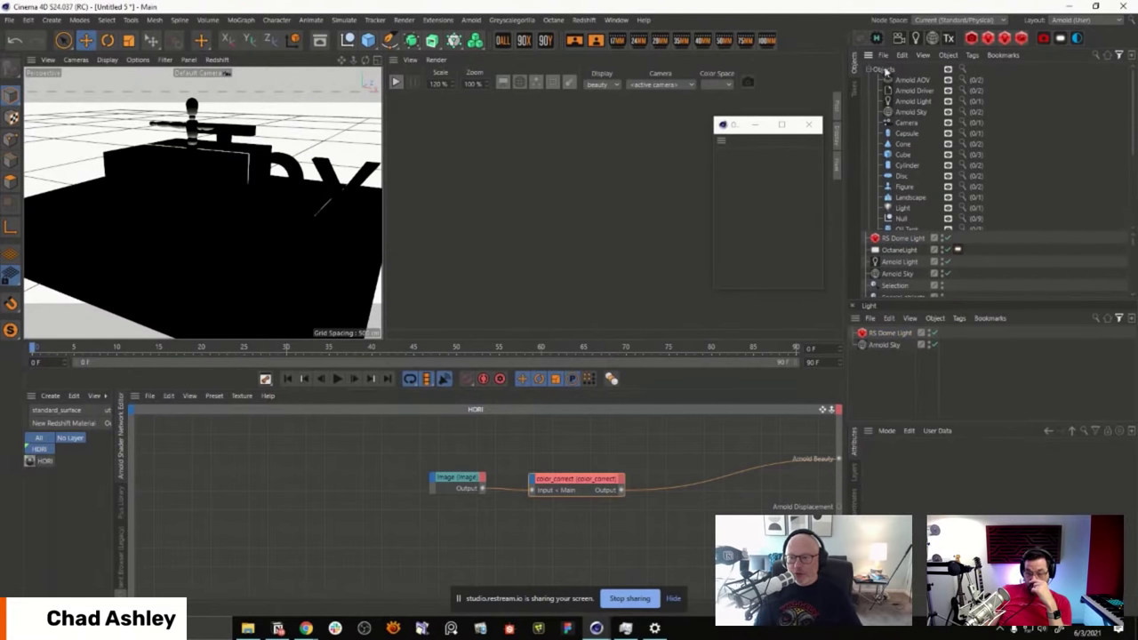
{"action": "left_click_drag", "start_coordinate": [1131, 133], "coordinate": [1134, 212]}
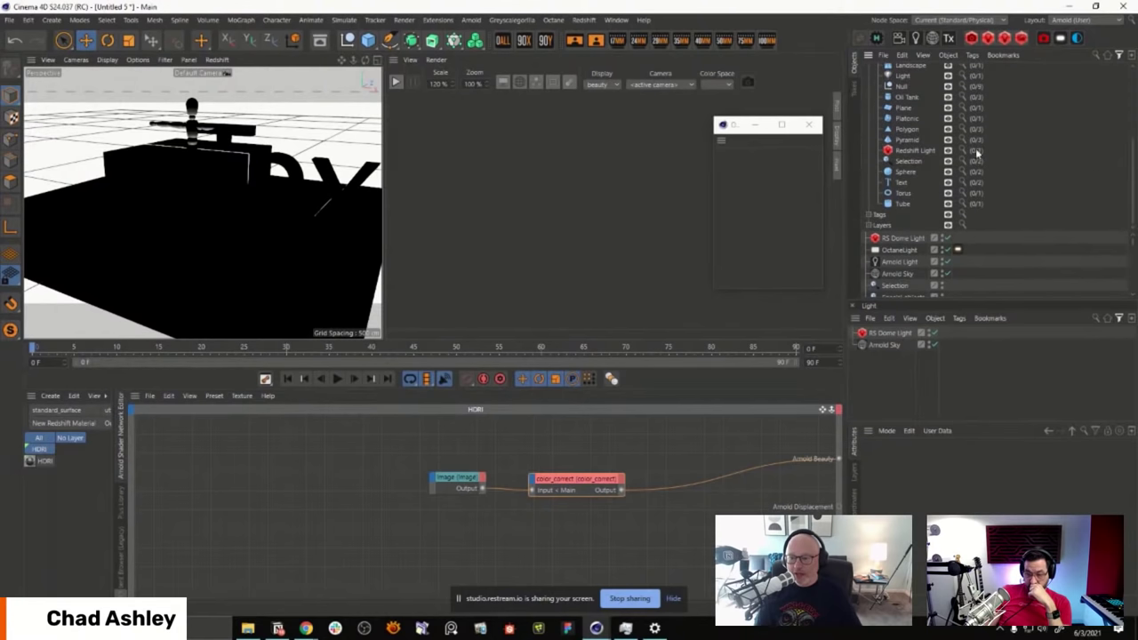
{"action": "scroll", "coordinate": [948, 155], "scroll_direction": "down", "scroll_amount": 1}
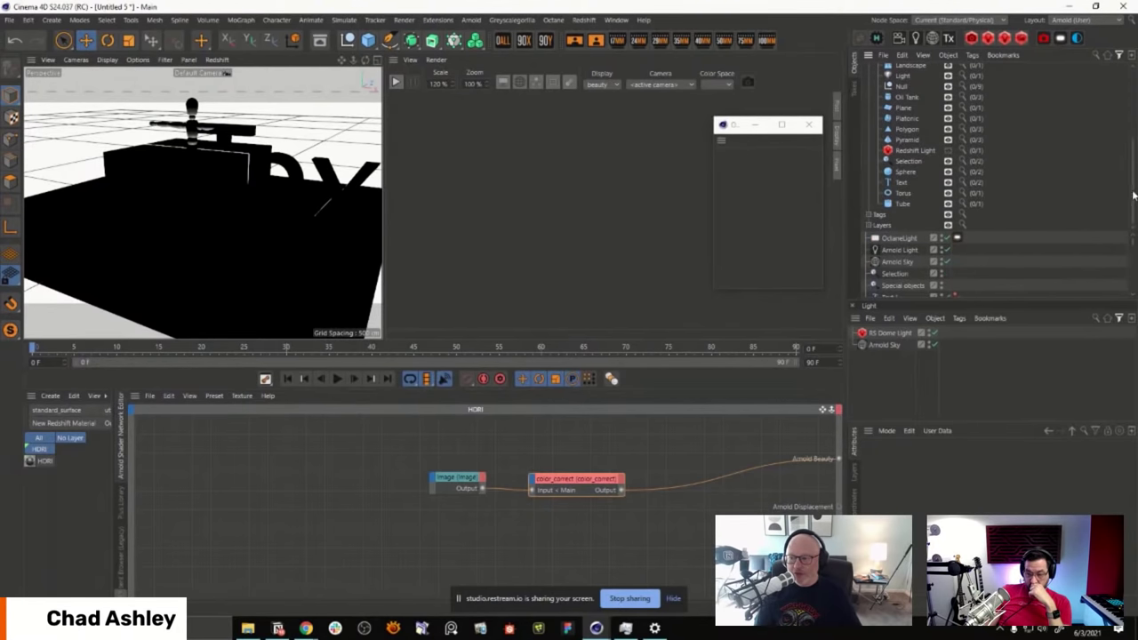
{"action": "left_click_drag", "start_coordinate": [1133, 193], "coordinate": [1133, 126]}
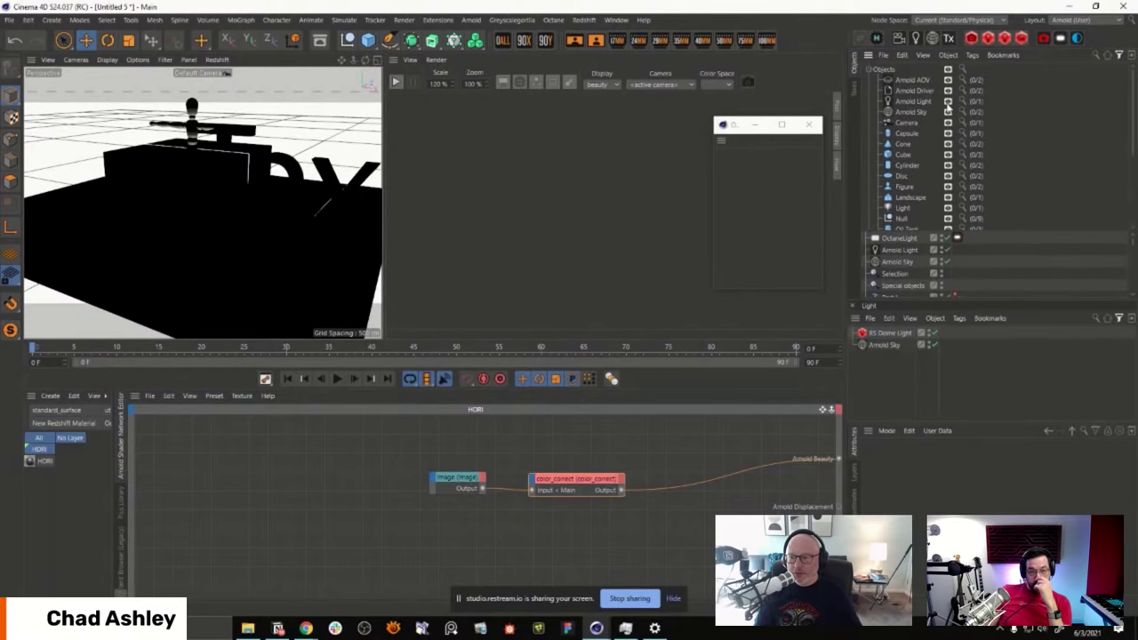
{"action": "left_click", "coordinate": [947, 100]}
{"action": "left_click", "coordinate": [948, 111]}
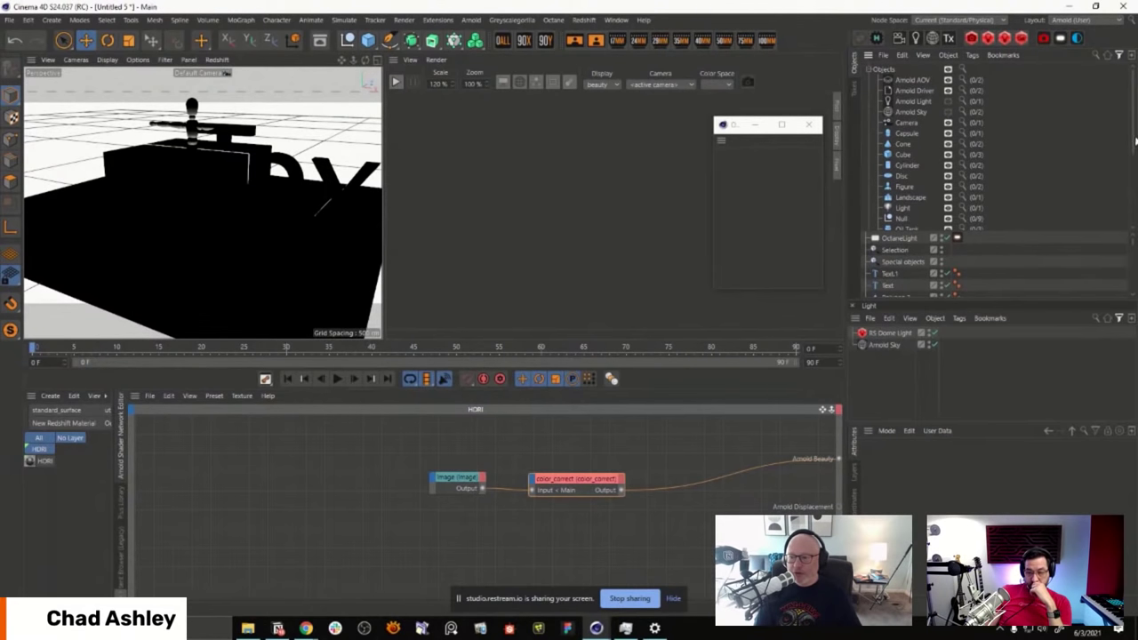
{"action": "left_click_drag", "start_coordinate": [1133, 140], "coordinate": [1129, 209]}
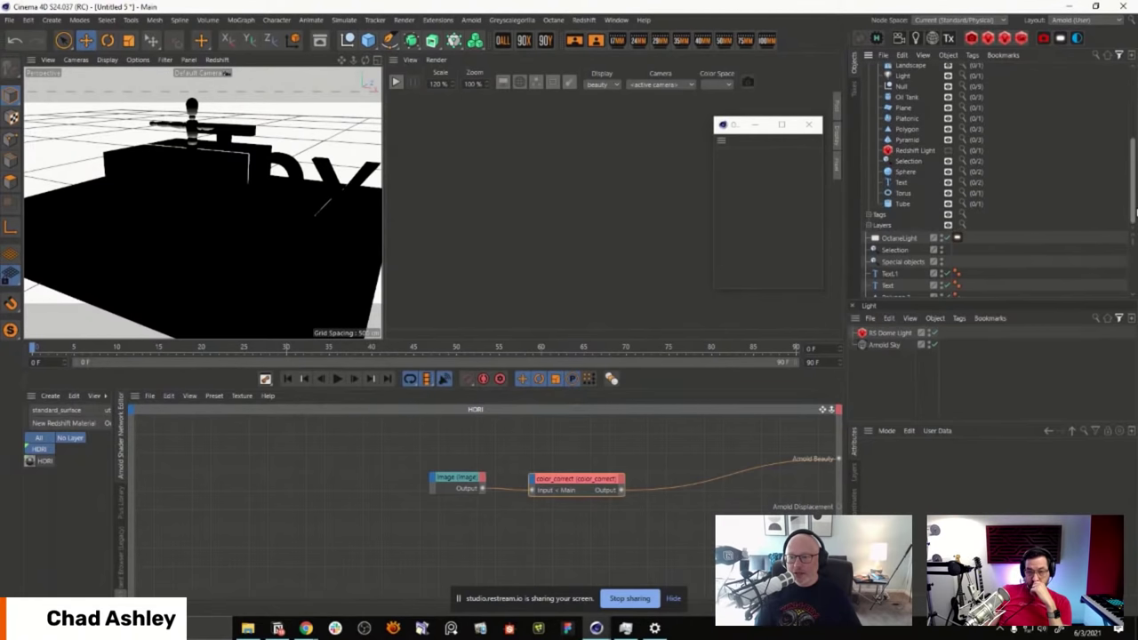
{"action": "left_click", "coordinate": [868, 215]}
{"action": "left_click_drag", "start_coordinate": [1130, 167], "coordinate": [1131, 183]}
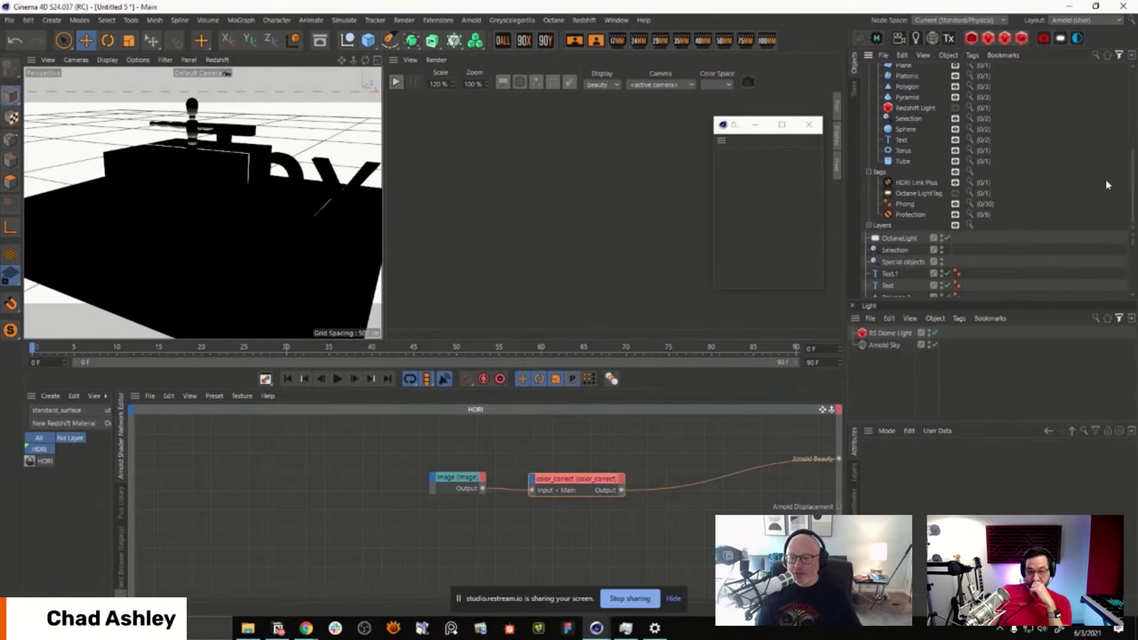
{"action": "scroll", "coordinate": [1132, 186], "scroll_direction": "up", "scroll_amount": 5}
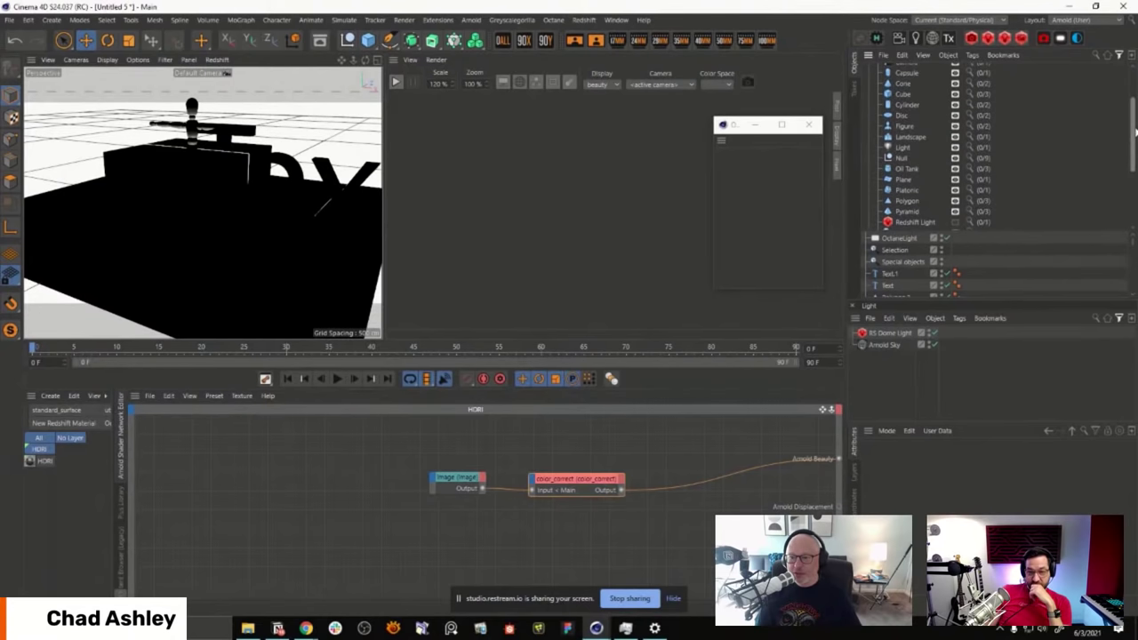
{"action": "left_click", "coordinate": [954, 147]}
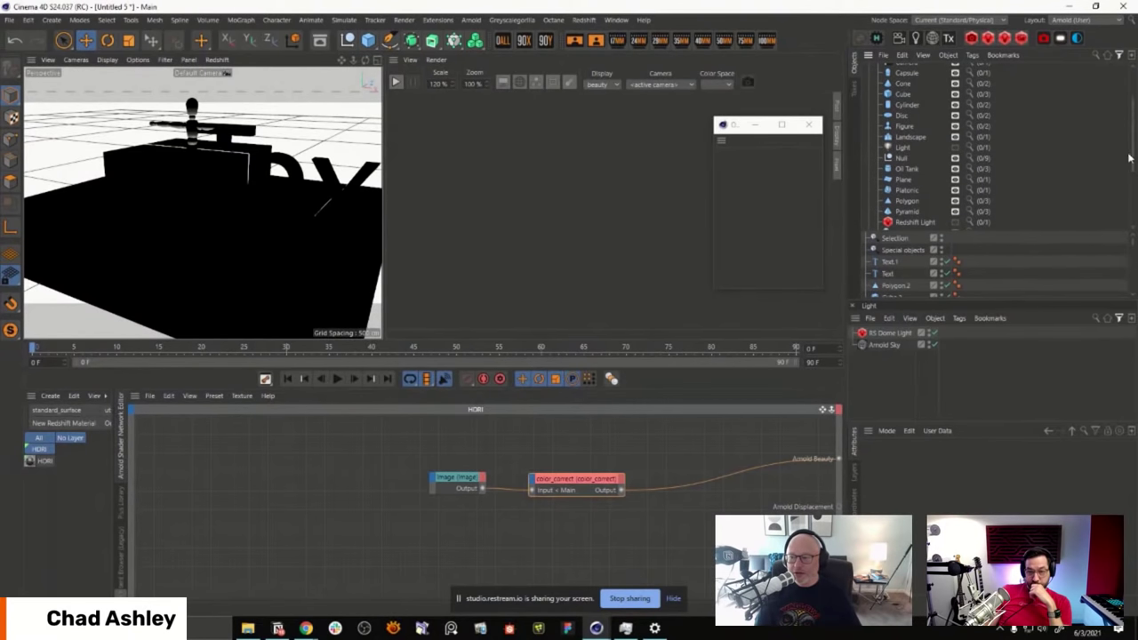
Step: Save the filtered view as a bookmark and rename it 'No Lights'
{"action": "scroll", "coordinate": [1129, 159], "scroll_direction": "up", "scroll_amount": 3}
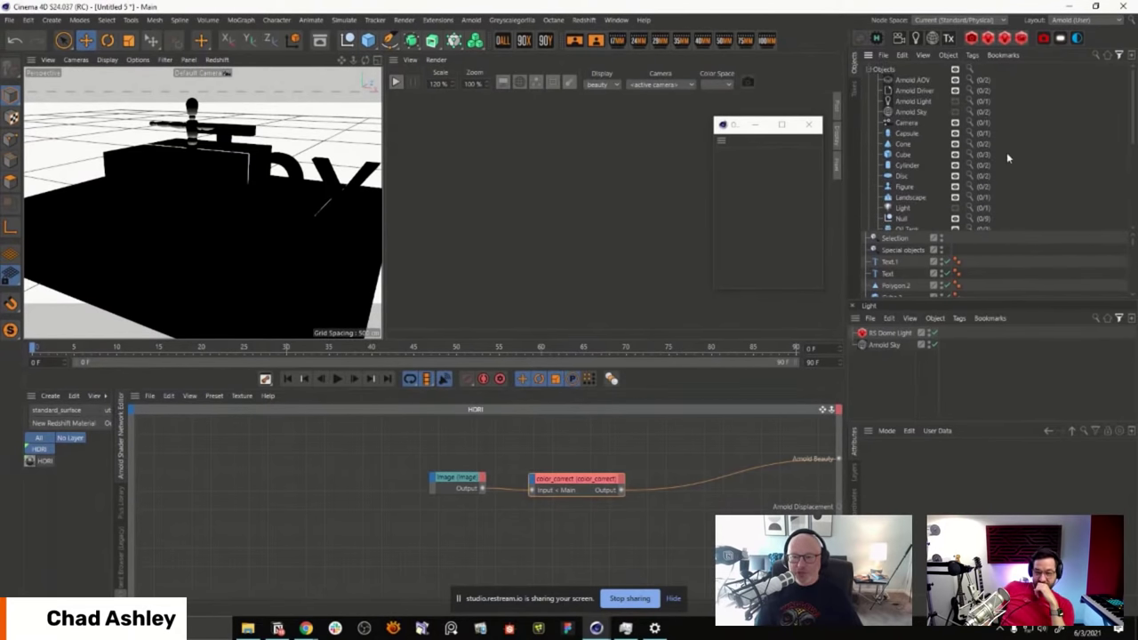
{"action": "left_click", "coordinate": [1003, 55]}
{"action": "left_click", "coordinate": [1020, 80]}
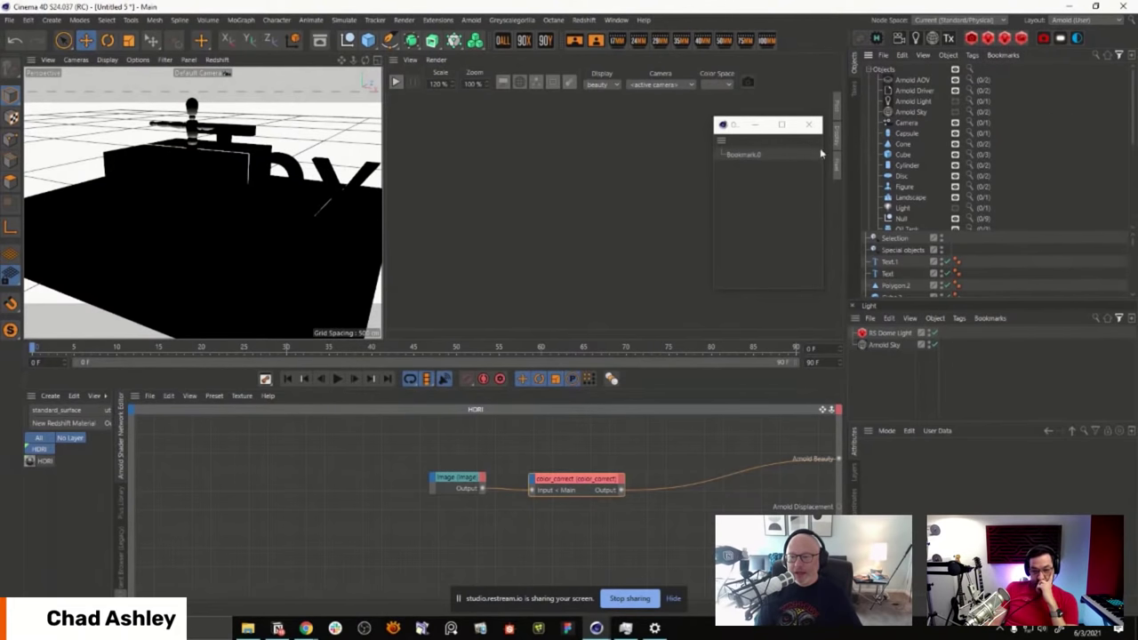
{"action": "double_click", "coordinate": [738, 155]}
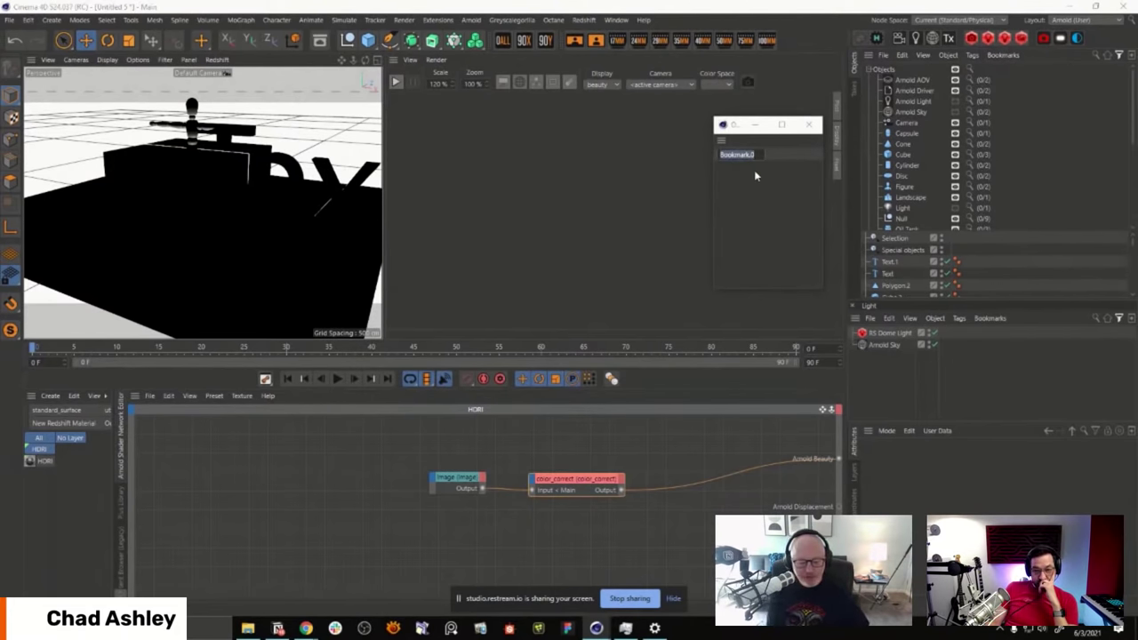
{"action": "type", "text": "No Lights"}
{"action": "key", "text": "Return"}
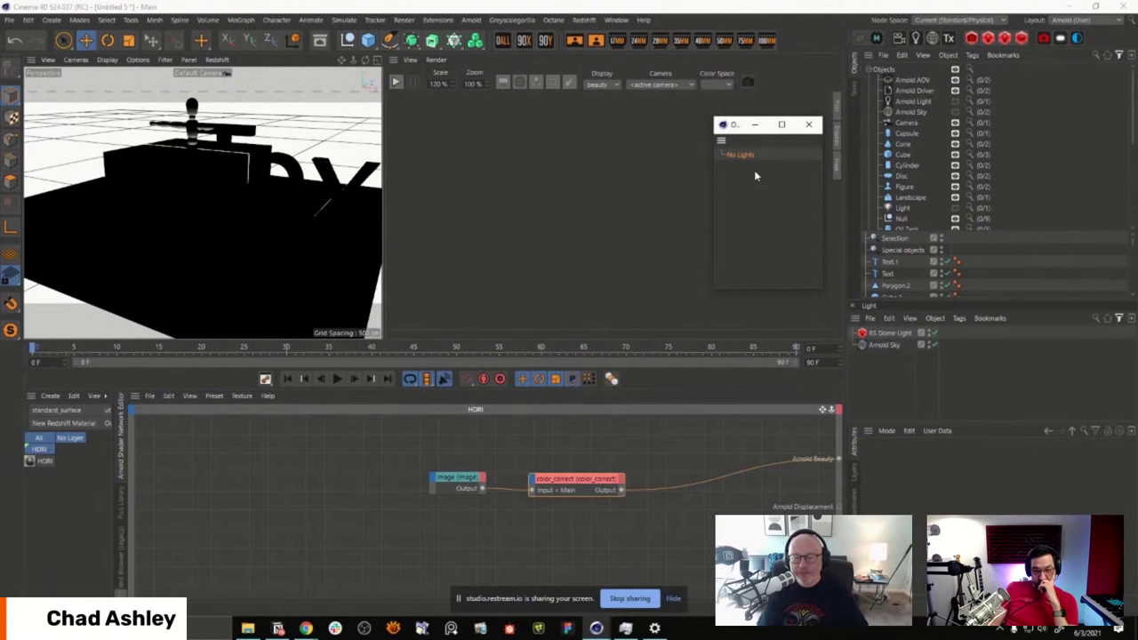
Step: Hide the filter pane, restore the Default Bookmark, and select No Lights in the bookmarks window
{"action": "left_click", "coordinate": [1119, 55]}
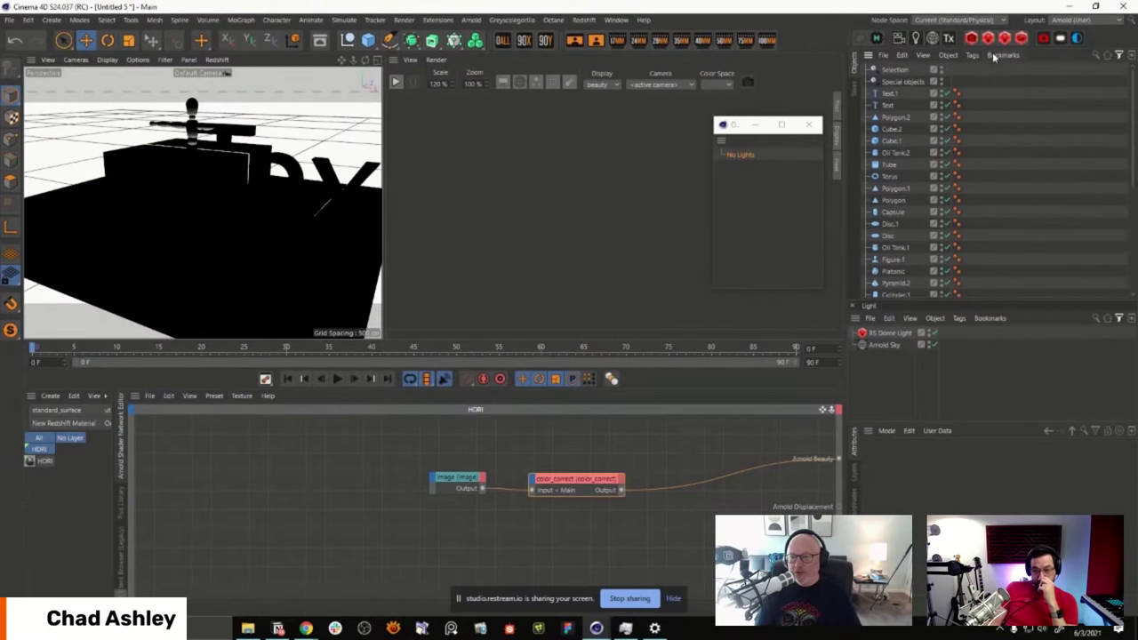
{"action": "left_click", "coordinate": [994, 54]}
{"action": "left_click", "coordinate": [1025, 94]}
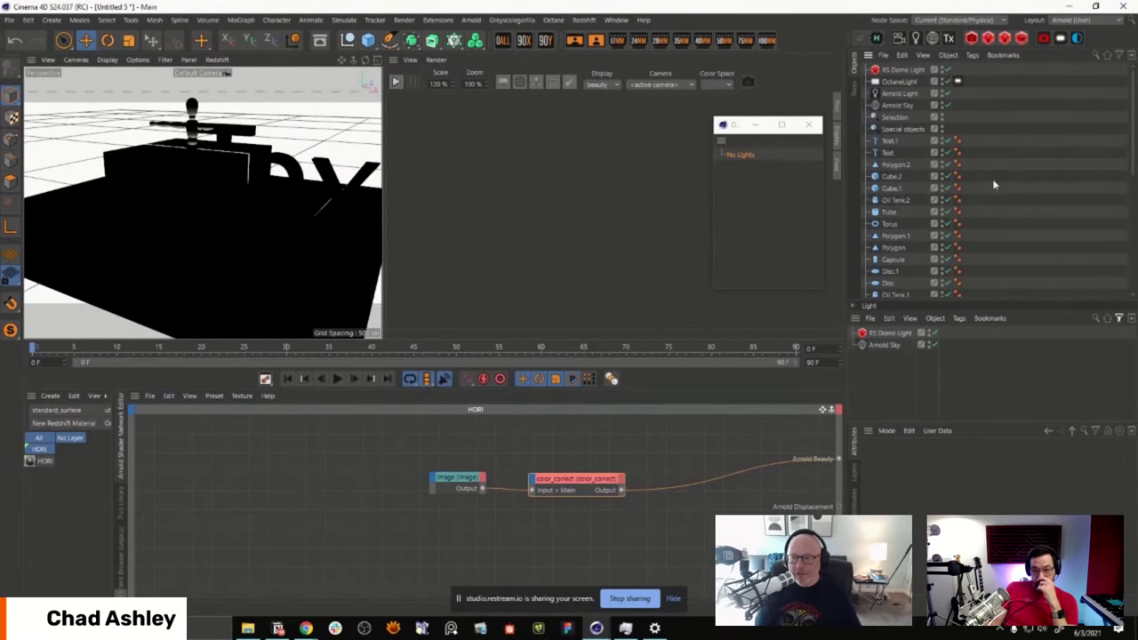
{"action": "left_click", "coordinate": [743, 156]}
{"action": "left_click", "coordinate": [745, 157]}
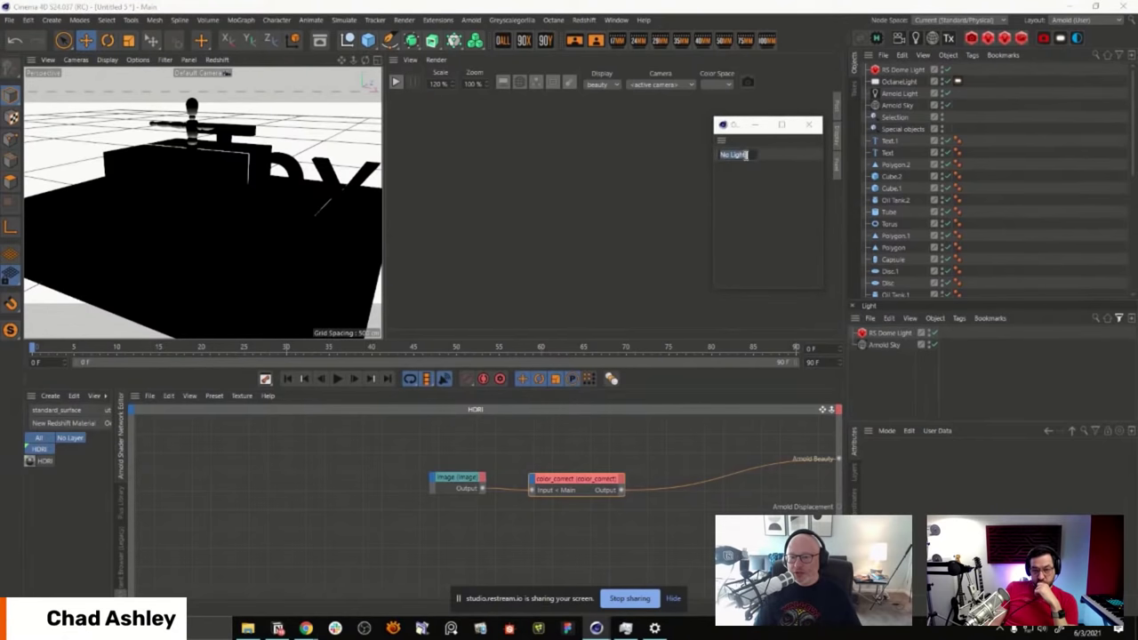
Step: Apply the No Lights bookmark, collapse the Objects filter group, and close the bookmarks window
{"action": "left_click", "coordinate": [1001, 54]}
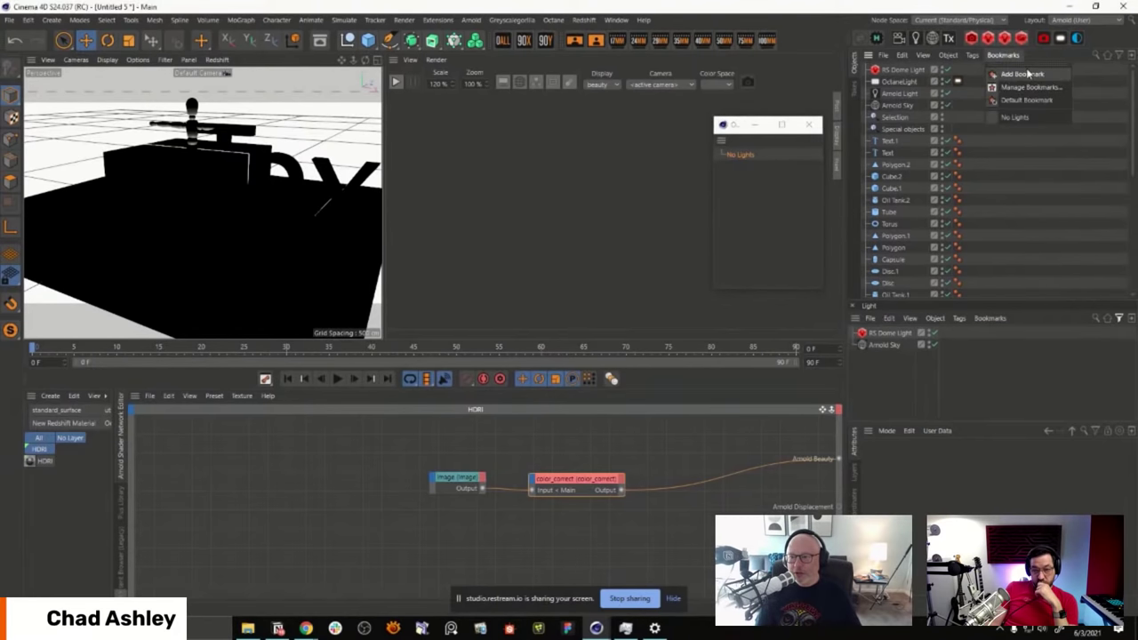
{"action": "left_click", "coordinate": [1017, 117]}
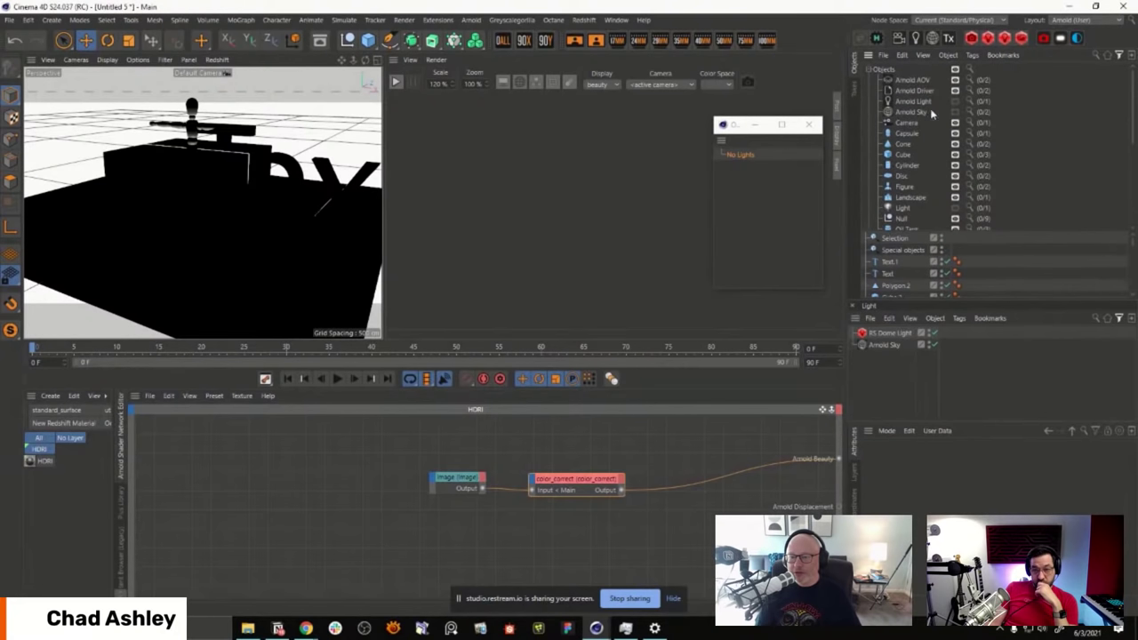
{"action": "left_click", "coordinate": [870, 69]}
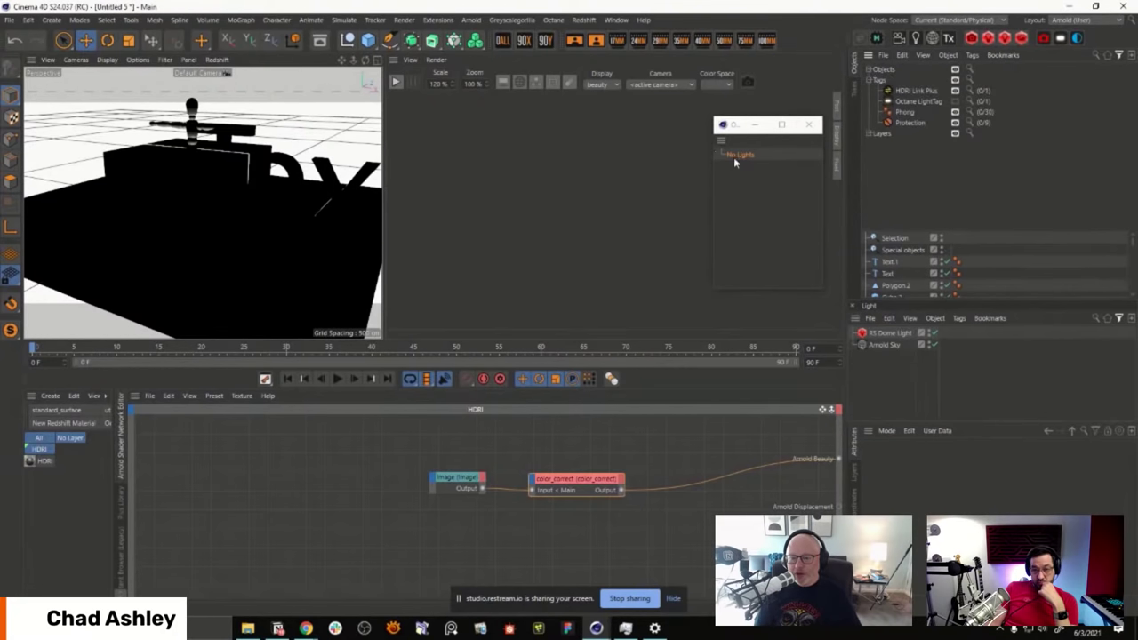
{"action": "left_click", "coordinate": [808, 124]}
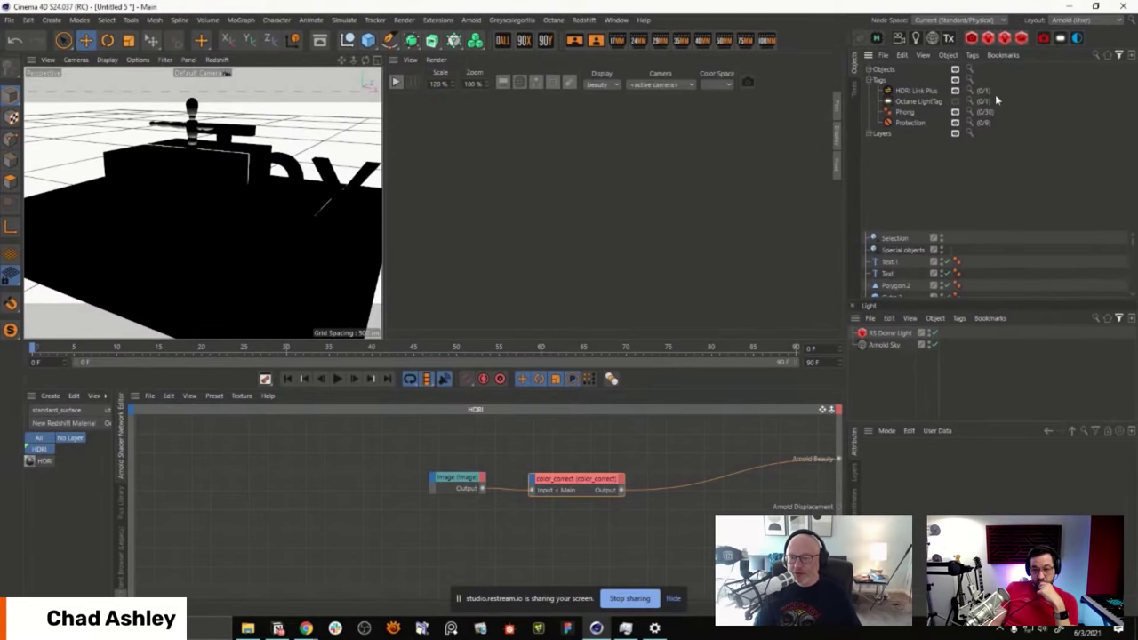
Step: Hide the filter pane, then recall No Lights and expand the Objects filter group
{"action": "left_click", "coordinate": [1120, 56]}
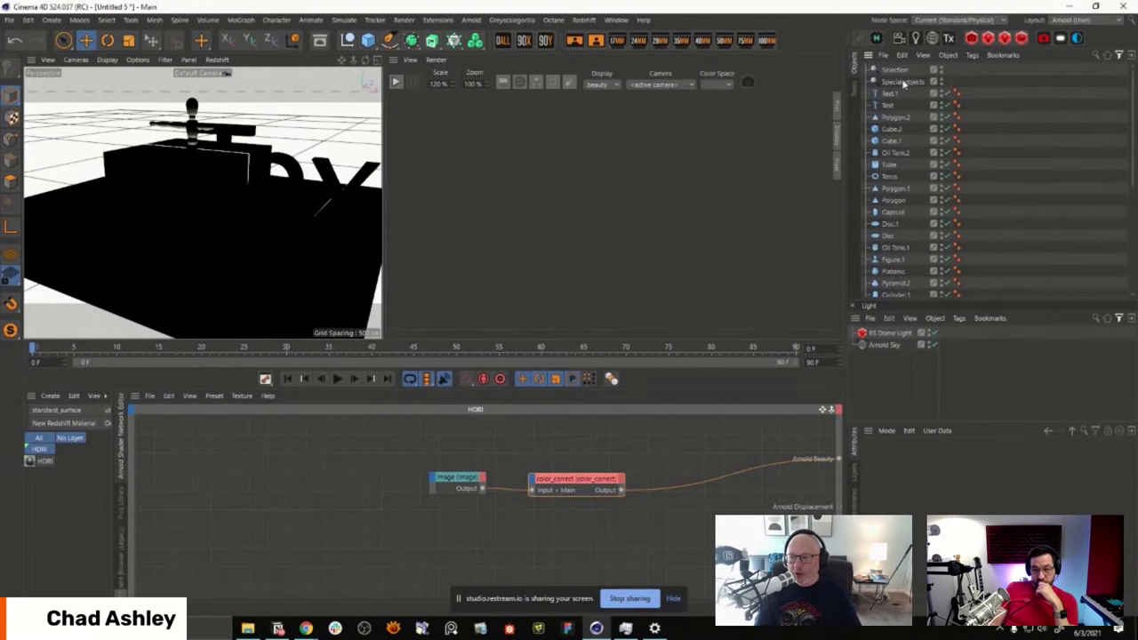
{"action": "scroll", "coordinate": [987, 178], "scroll_direction": "down", "scroll_amount": 3}
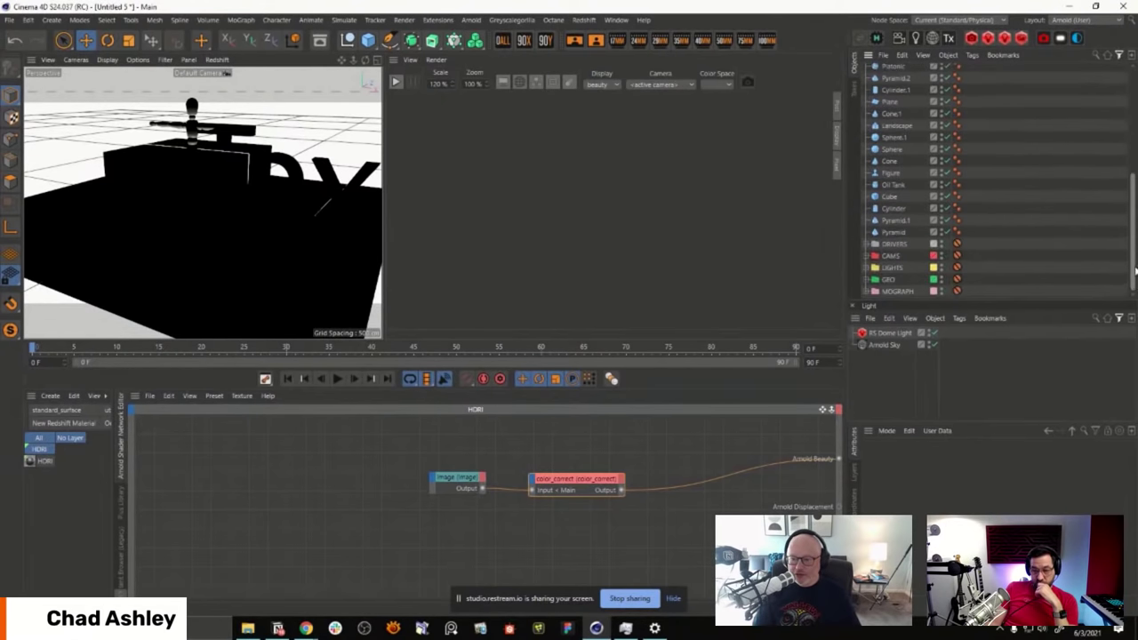
{"action": "scroll", "coordinate": [986, 178], "scroll_direction": "up", "scroll_amount": 3}
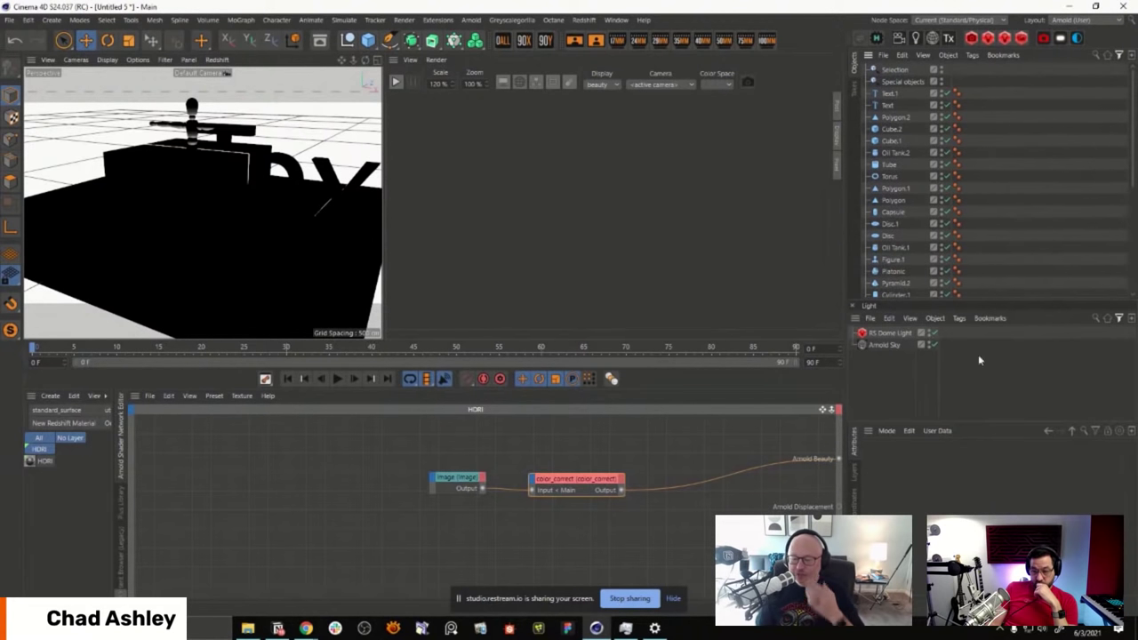
{"action": "left_click", "coordinate": [1004, 56]}
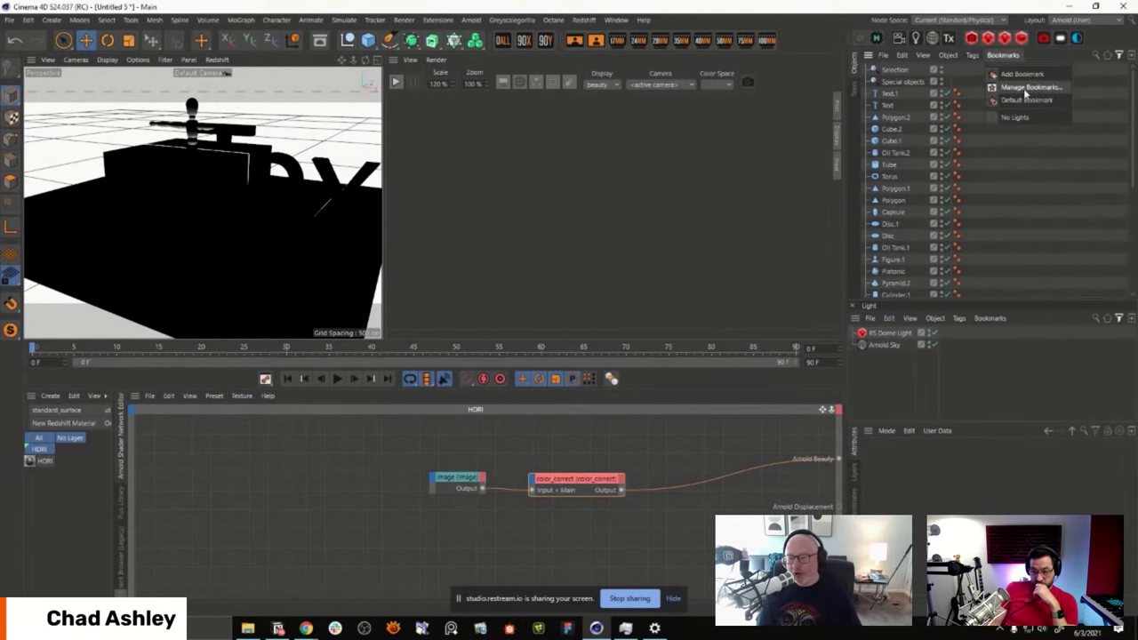
{"action": "left_click", "coordinate": [1066, 59]}
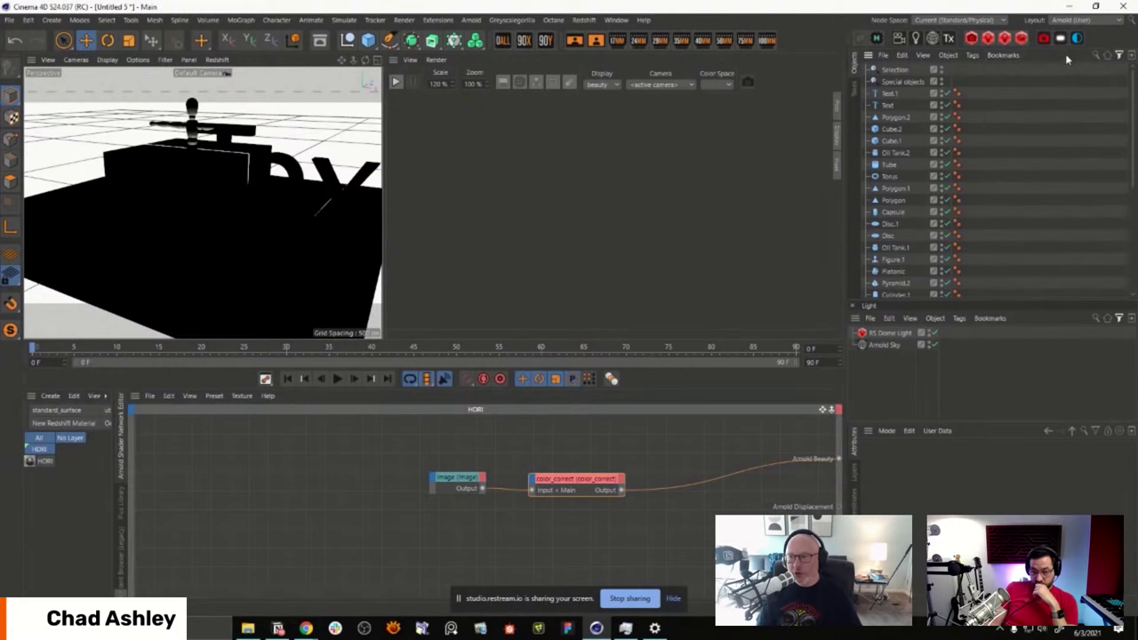
{"action": "left_click", "coordinate": [1005, 55]}
{"action": "left_click", "coordinate": [1022, 118]}
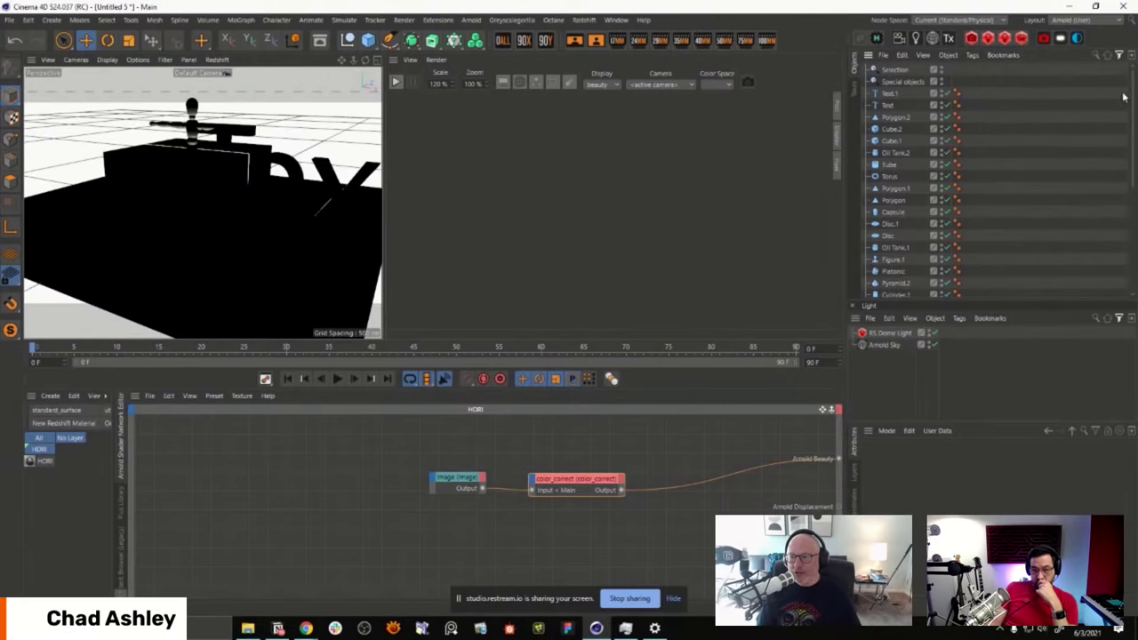
{"action": "left_click", "coordinate": [869, 80]}
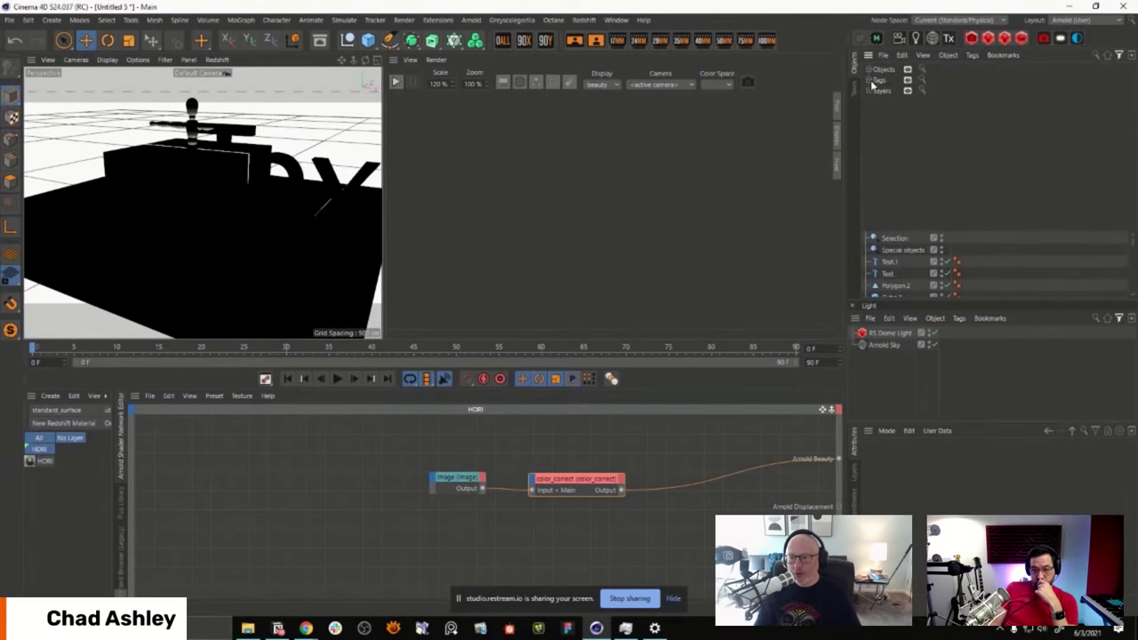
Step: Turn off object types in the Object Manager filter so lights are hidden, then fold the Objects group
{"action": "left_click", "coordinate": [868, 70]}
{"action": "left_click", "coordinate": [947, 72]}
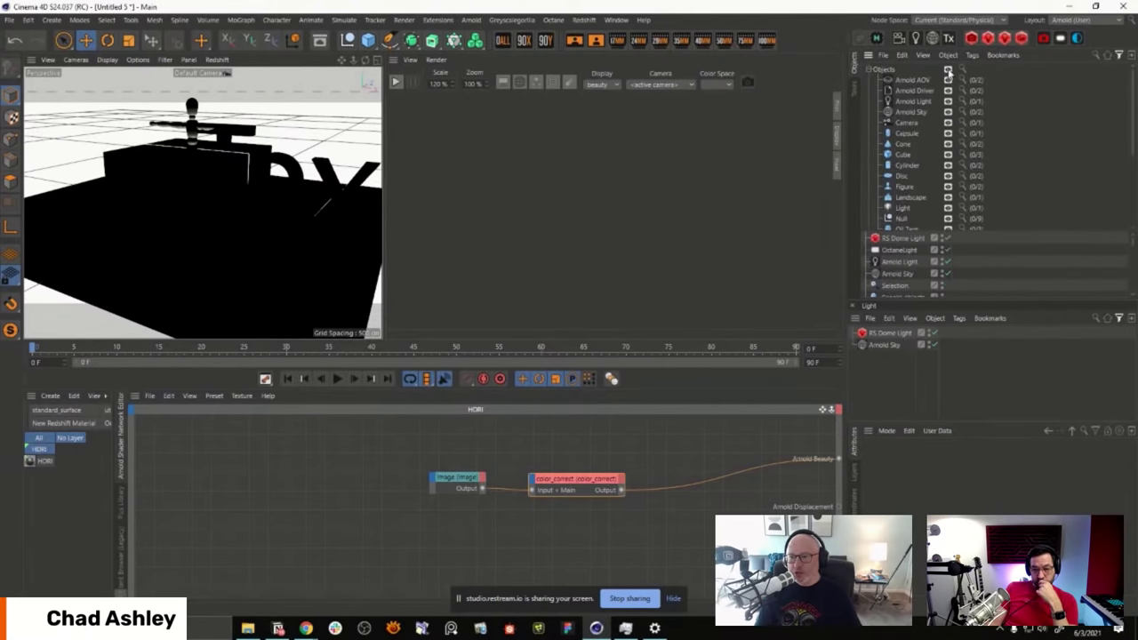
{"action": "left_click", "coordinate": [947, 73]}
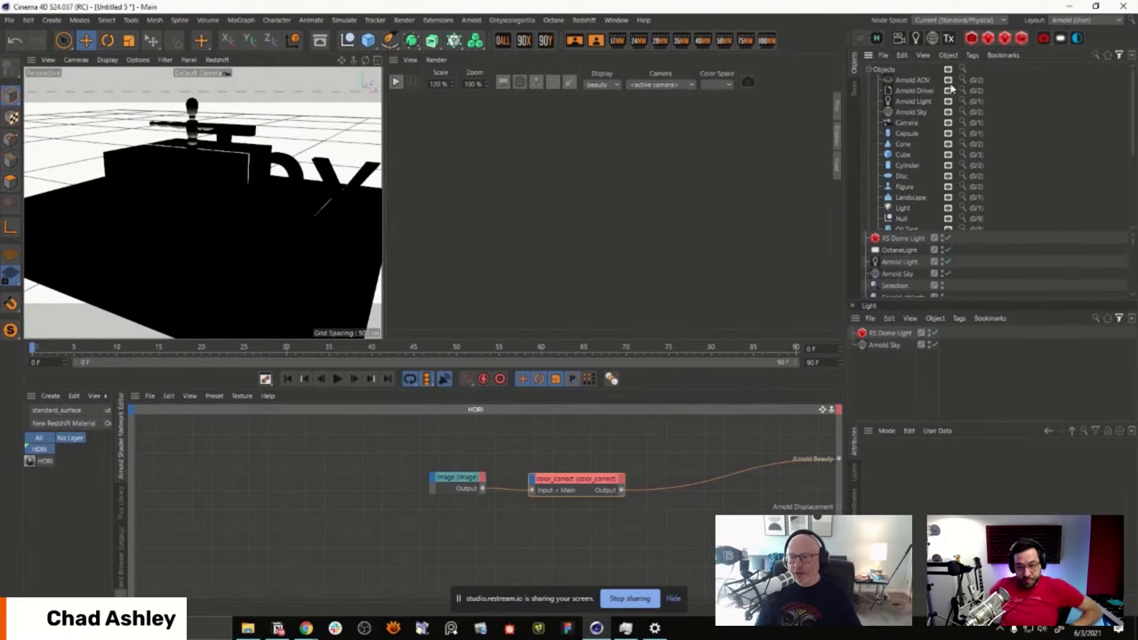
{"action": "scroll", "coordinate": [950, 120], "scroll_direction": "down", "scroll_amount": 4}
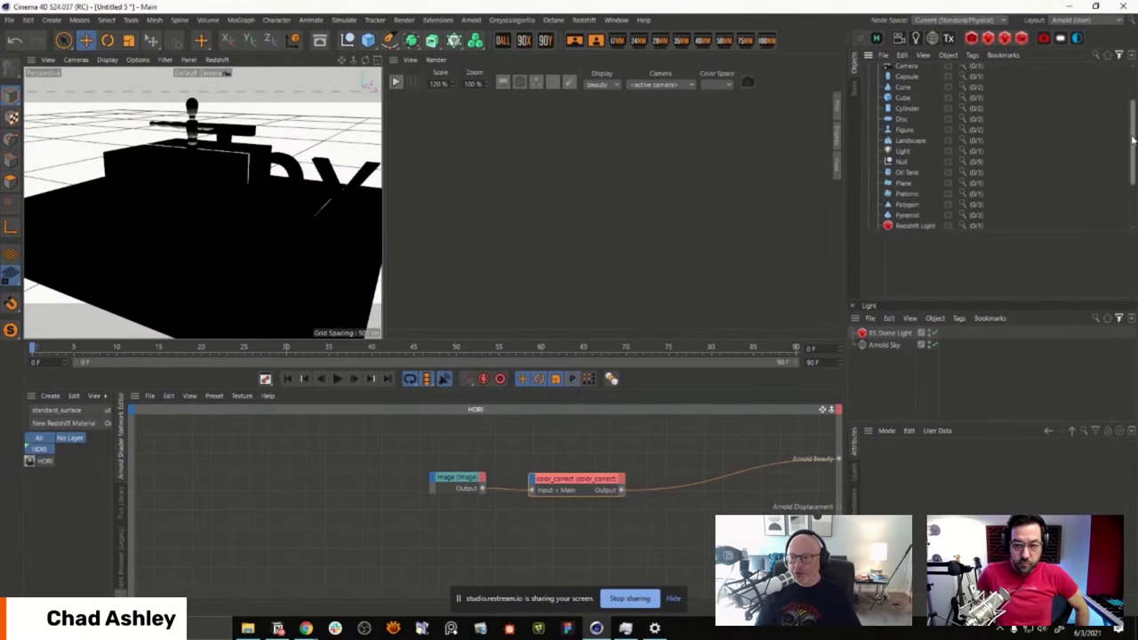
{"action": "scroll", "coordinate": [1123, 149], "scroll_direction": "up", "scroll_amount": 4}
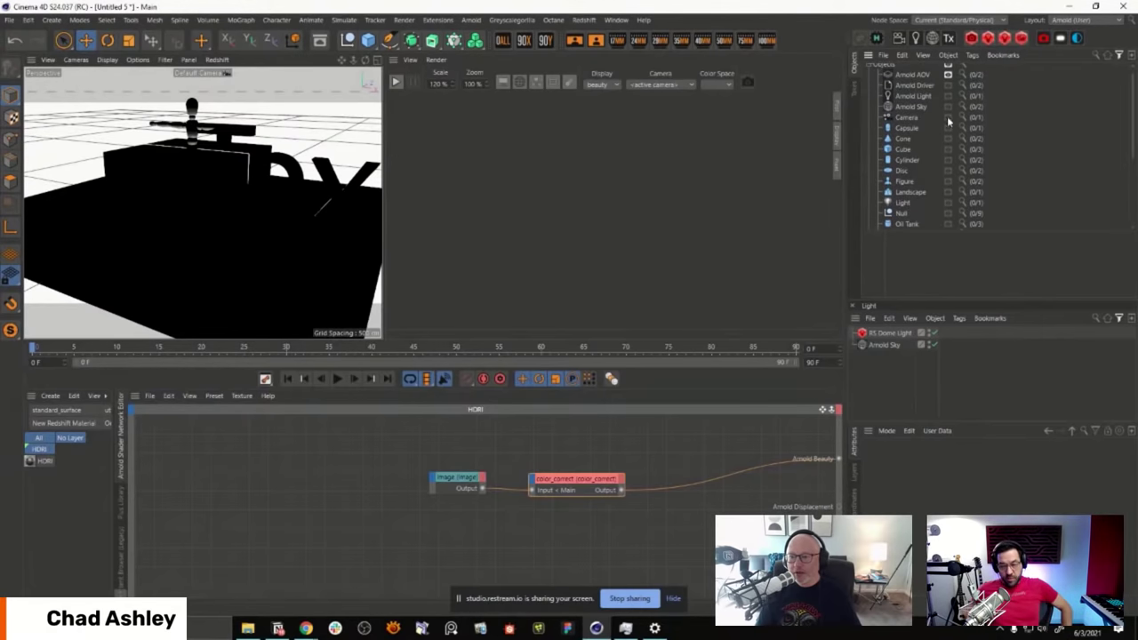
{"action": "left_click_drag", "start_coordinate": [1132, 142], "coordinate": [1133, 213]}
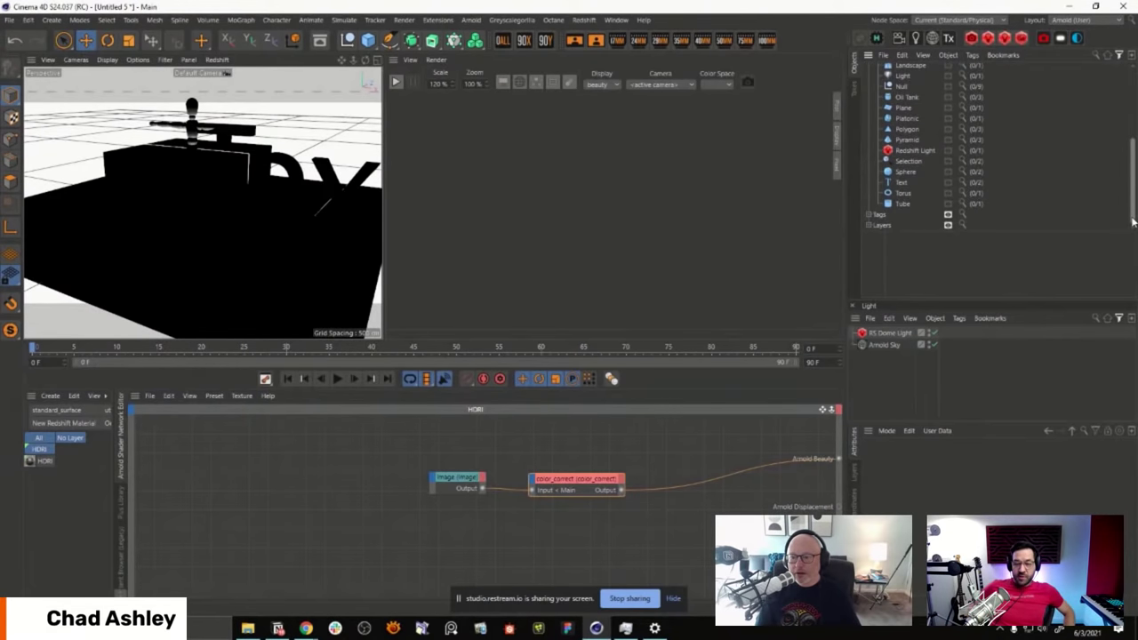
{"action": "scroll", "coordinate": [1132, 222], "scroll_direction": "up", "scroll_amount": 3}
{"action": "left_click", "coordinate": [869, 70]}
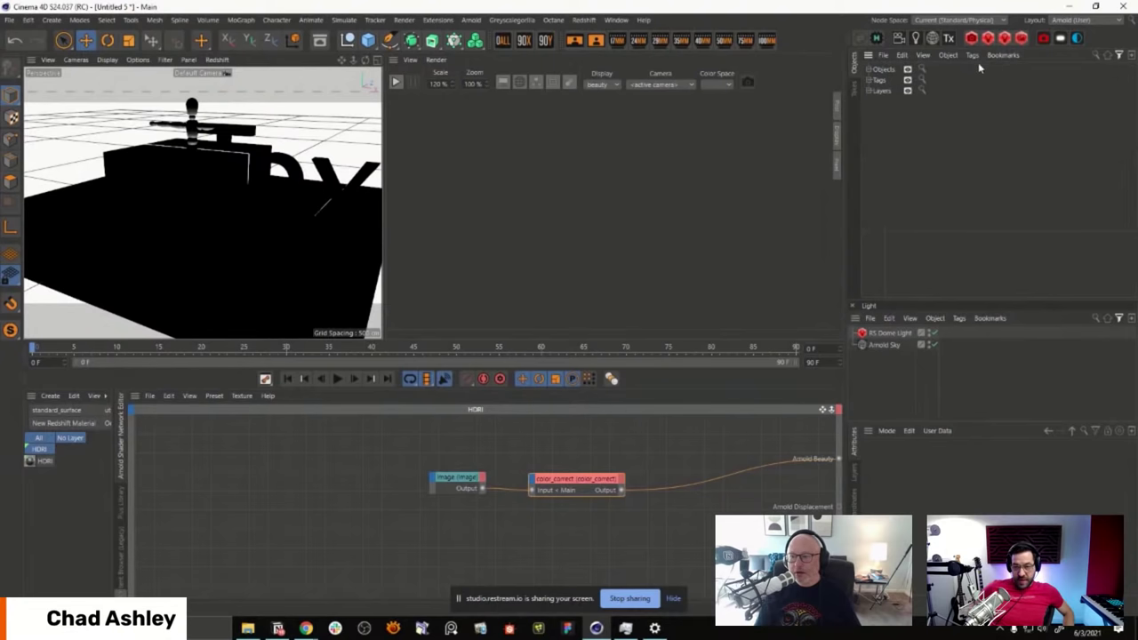
Step: Save the current filtered view as a new bookmark, Bookmark.1
{"action": "left_click", "coordinate": [1120, 56]}
{"action": "left_click", "coordinate": [1000, 56]}
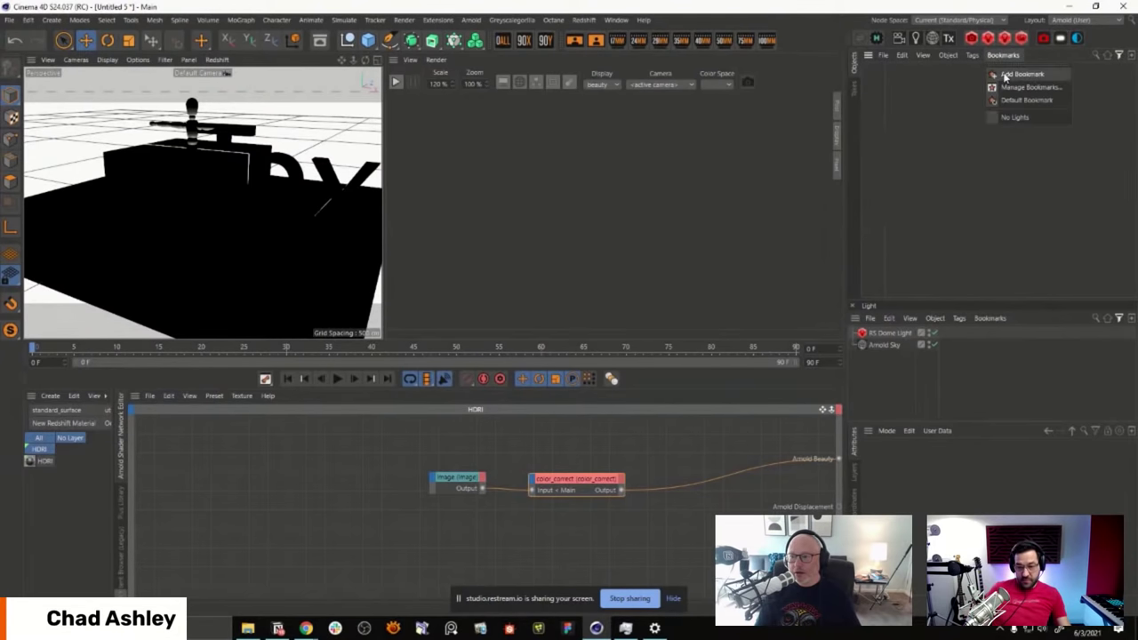
{"action": "left_click", "coordinate": [988, 84]}
Step: Rename the No Lights bookmark to Cams in the Manage Bookmarks window
{"action": "left_click", "coordinate": [1002, 54]}
{"action": "left_click", "coordinate": [1022, 84]}
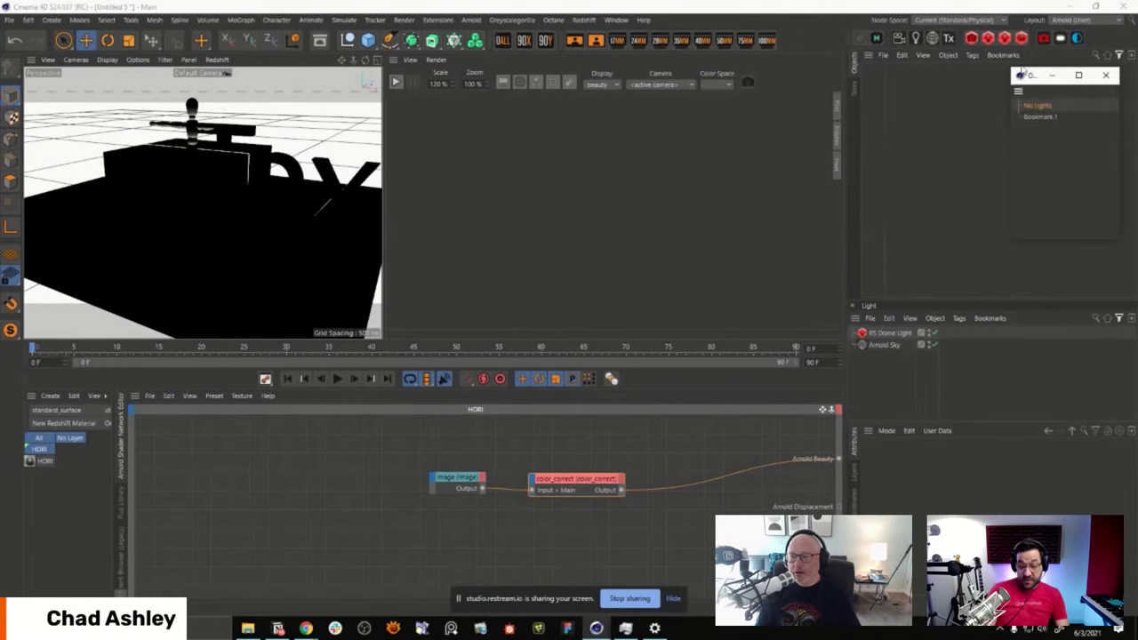
{"action": "left_click_drag", "start_coordinate": [1027, 86], "coordinate": [726, 206]}
{"action": "double_click", "coordinate": [736, 236]}
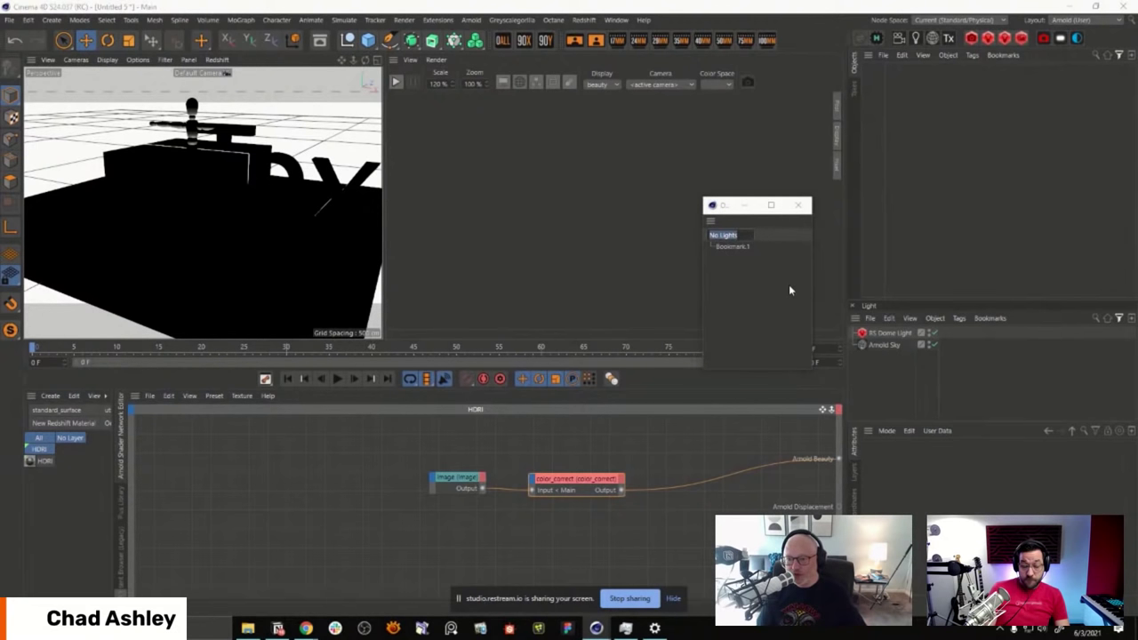
{"action": "type", "text": "Cams"}
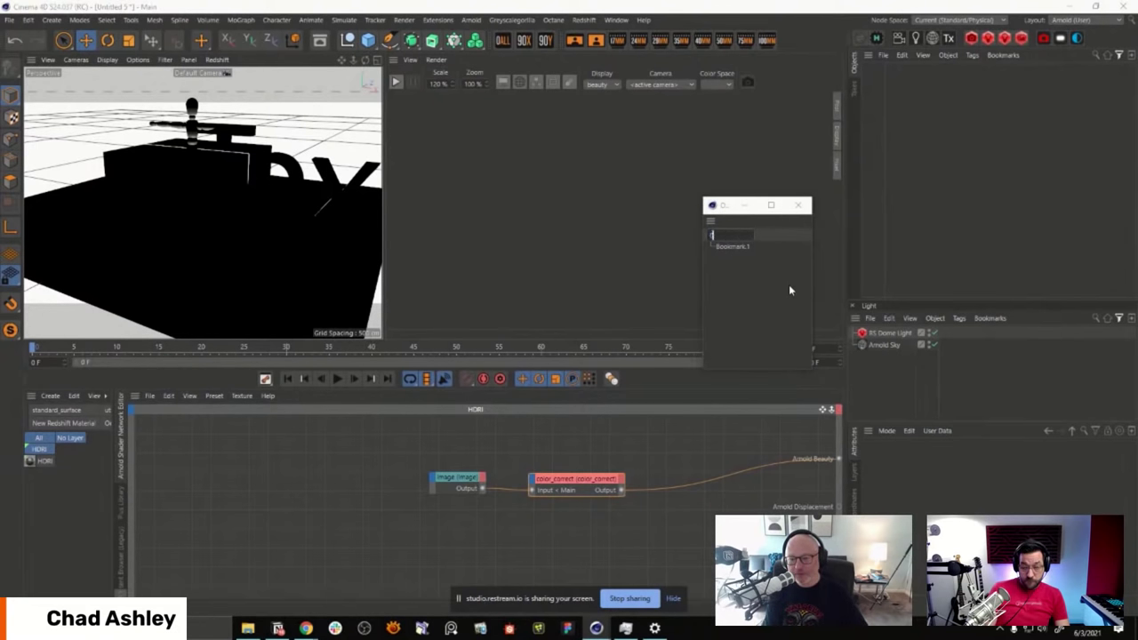
{"action": "key", "text": "Return"}
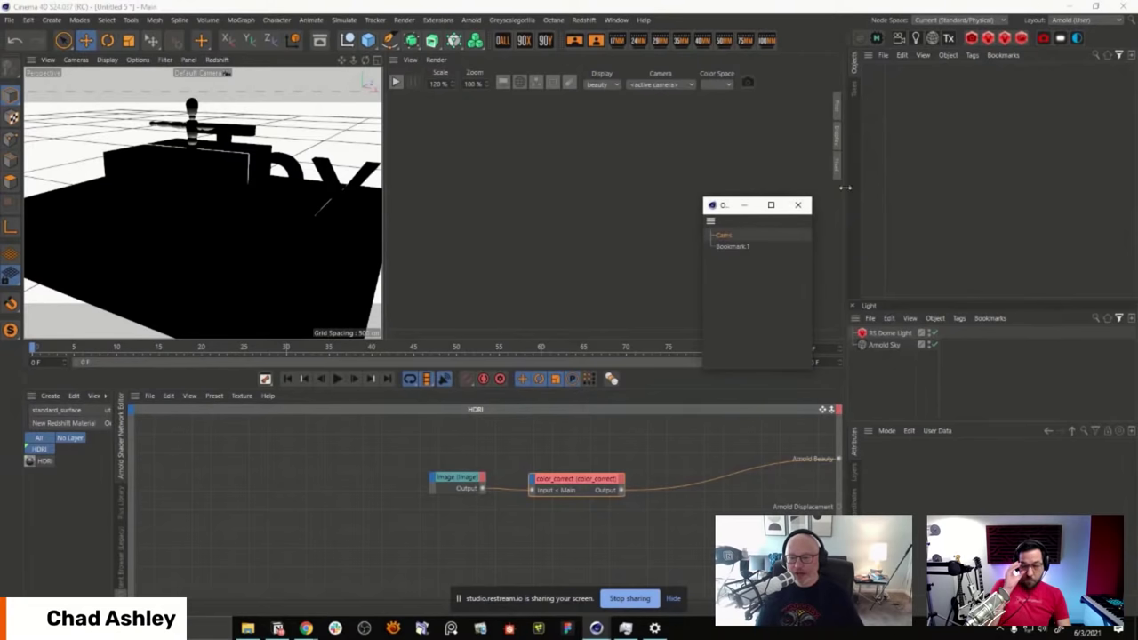
{"action": "left_click", "coordinate": [797, 204]}
{"action": "left_click", "coordinate": [1003, 55]}
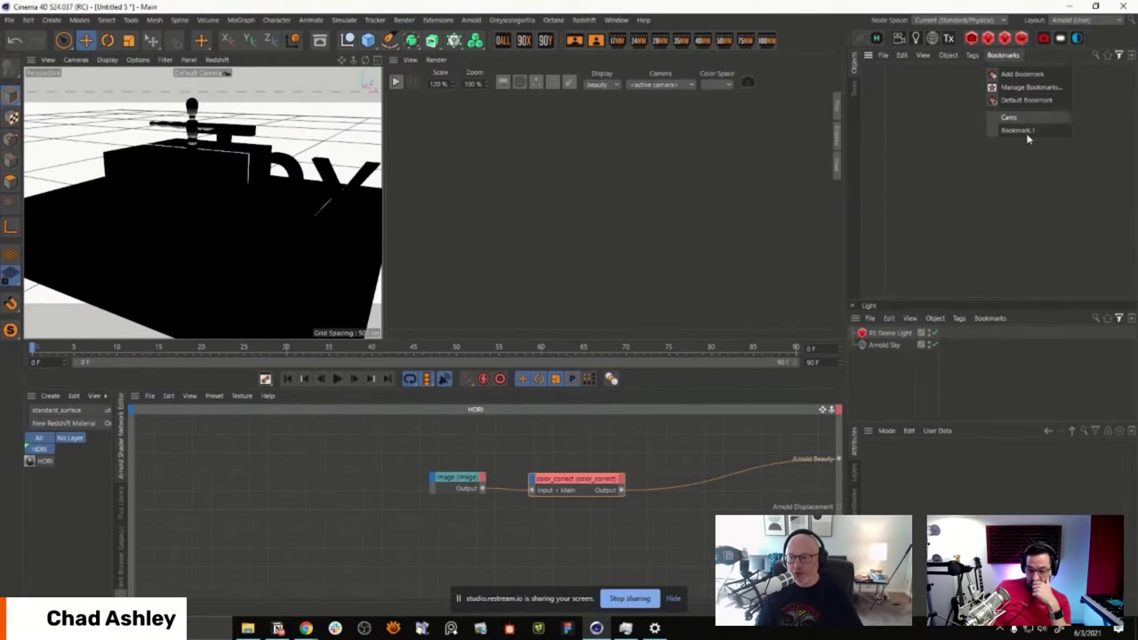
Step: Recall the Default Bookmark and add a new Camera object through the Commander search 'camera'
{"action": "left_click", "coordinate": [1025, 99]}
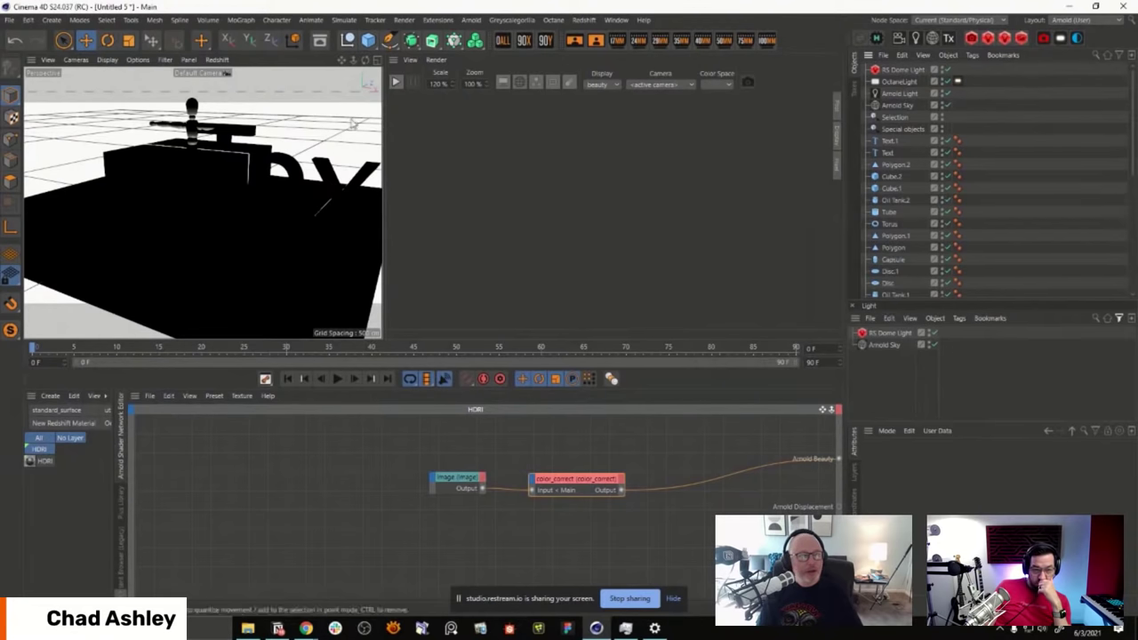
{"action": "key", "text": "shift+c"}
{"action": "type", "text": "cam"}
{"action": "key", "text": "Escape"}
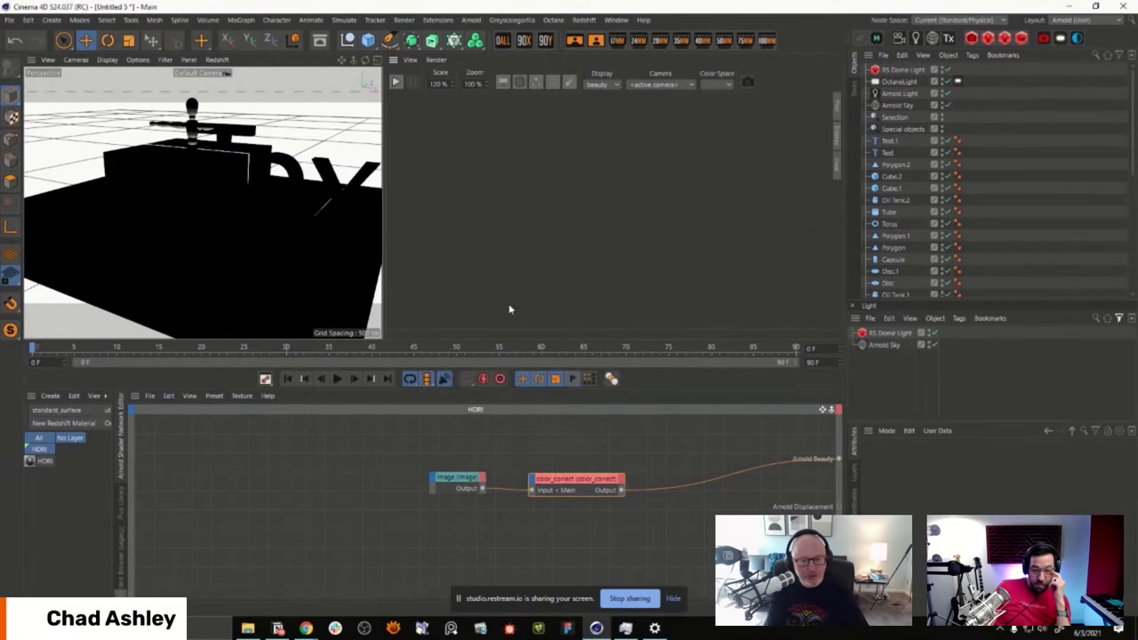
{"action": "key", "text": "shift+c"}
{"action": "type", "text": "camera"}
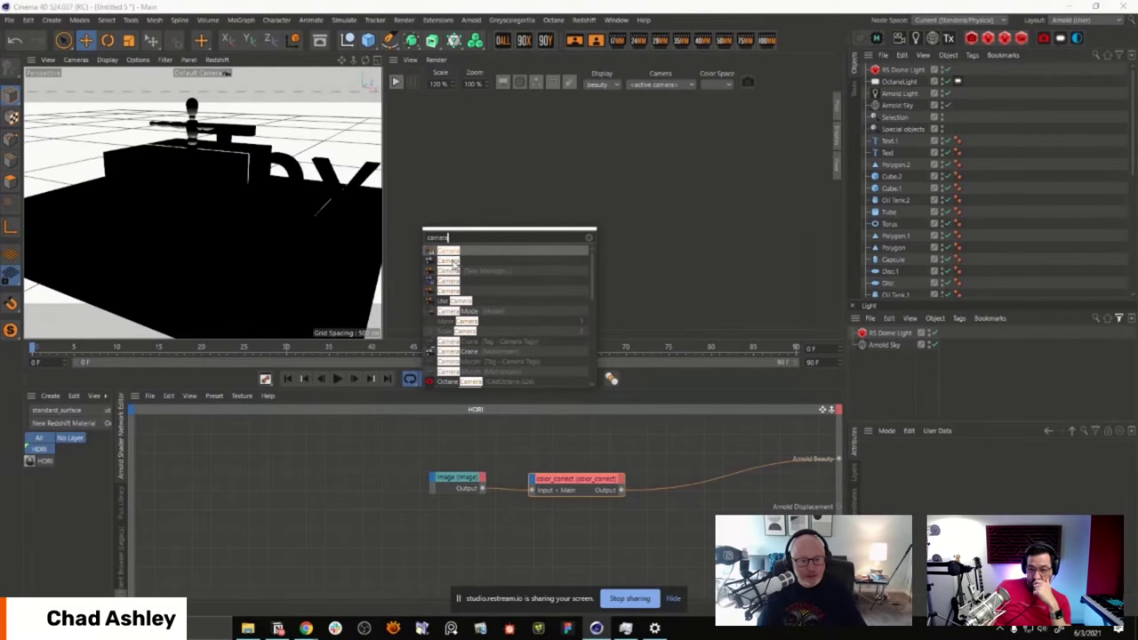
{"action": "left_click", "coordinate": [453, 262]}
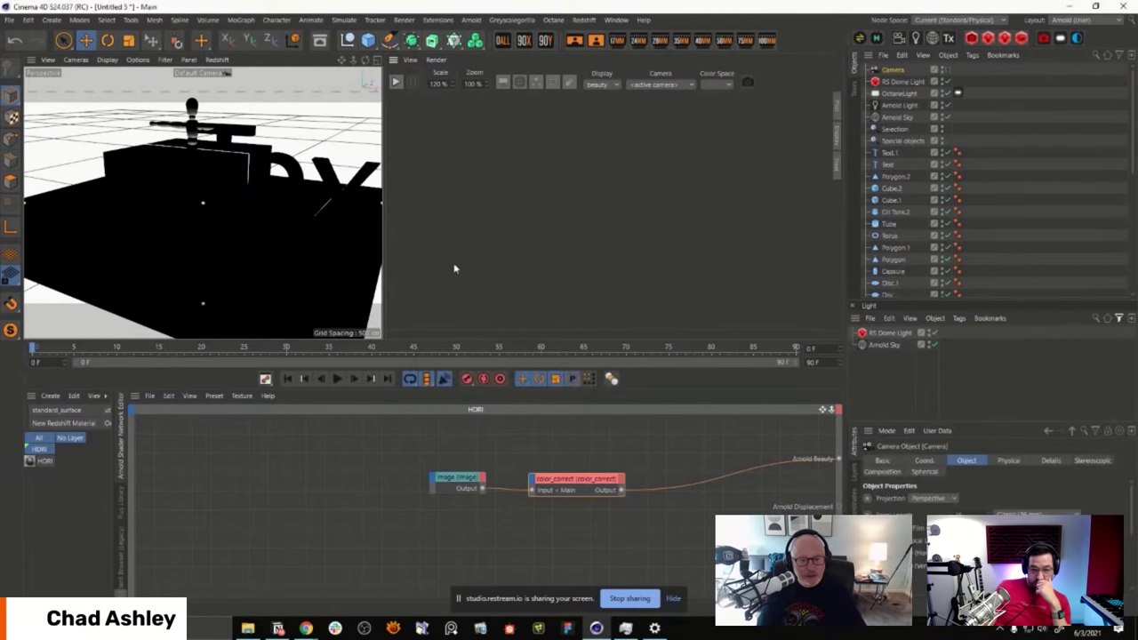
Step: Recall the Cams bookmark, collapse the Objects filter group, and enlarge the object list
{"action": "left_click", "coordinate": [1003, 55]}
{"action": "left_click", "coordinate": [1029, 114]}
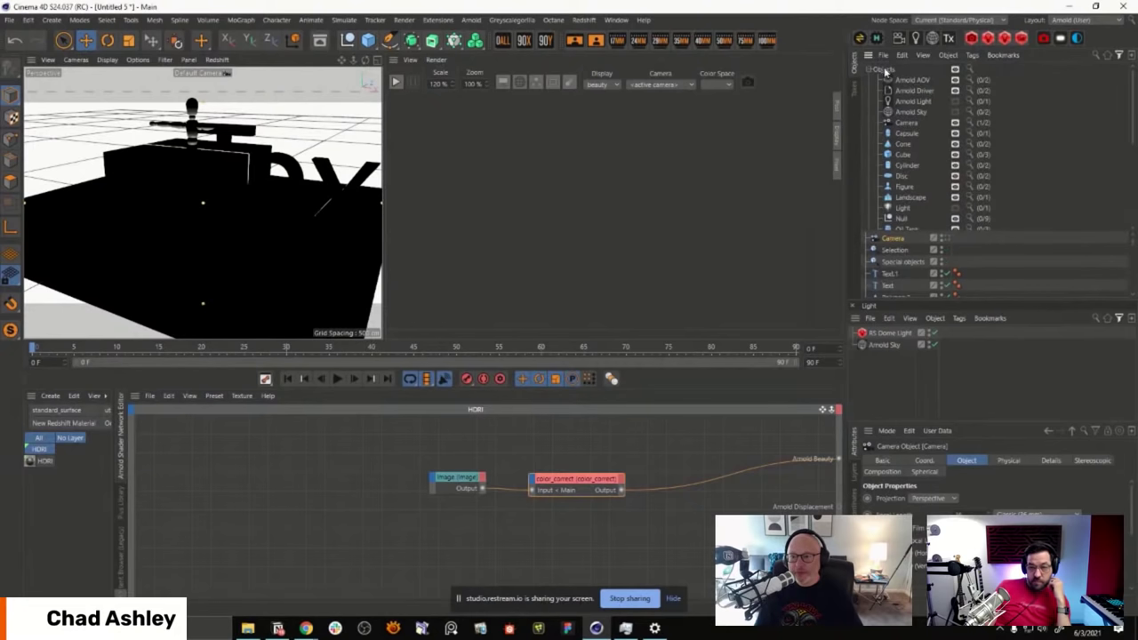
{"action": "left_click", "coordinate": [870, 69]}
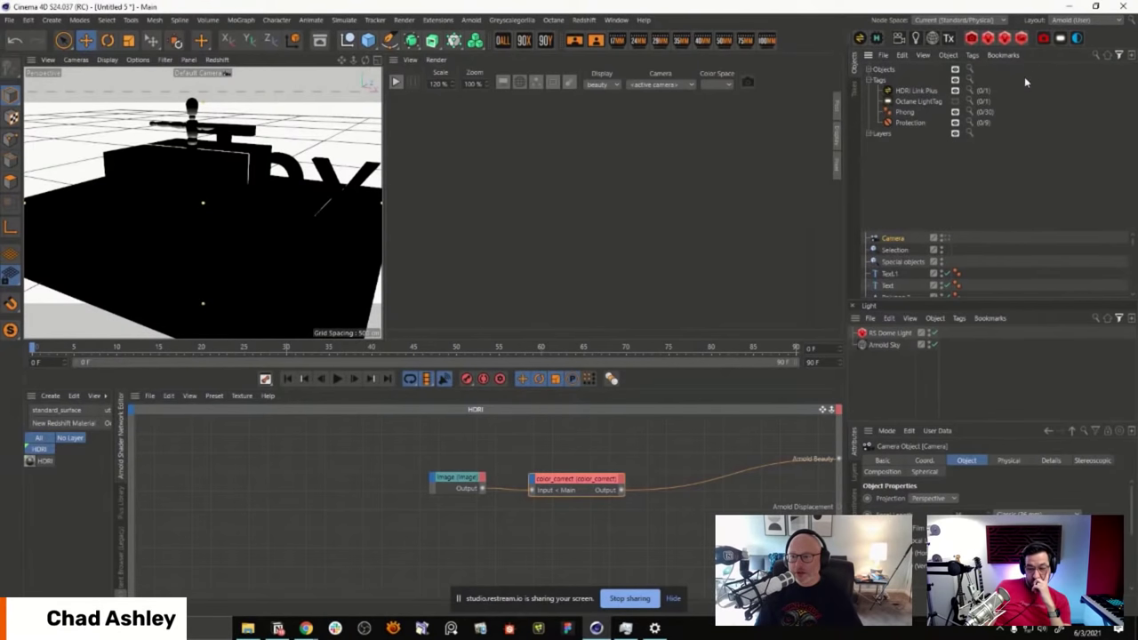
{"action": "left_click", "coordinate": [1003, 55]}
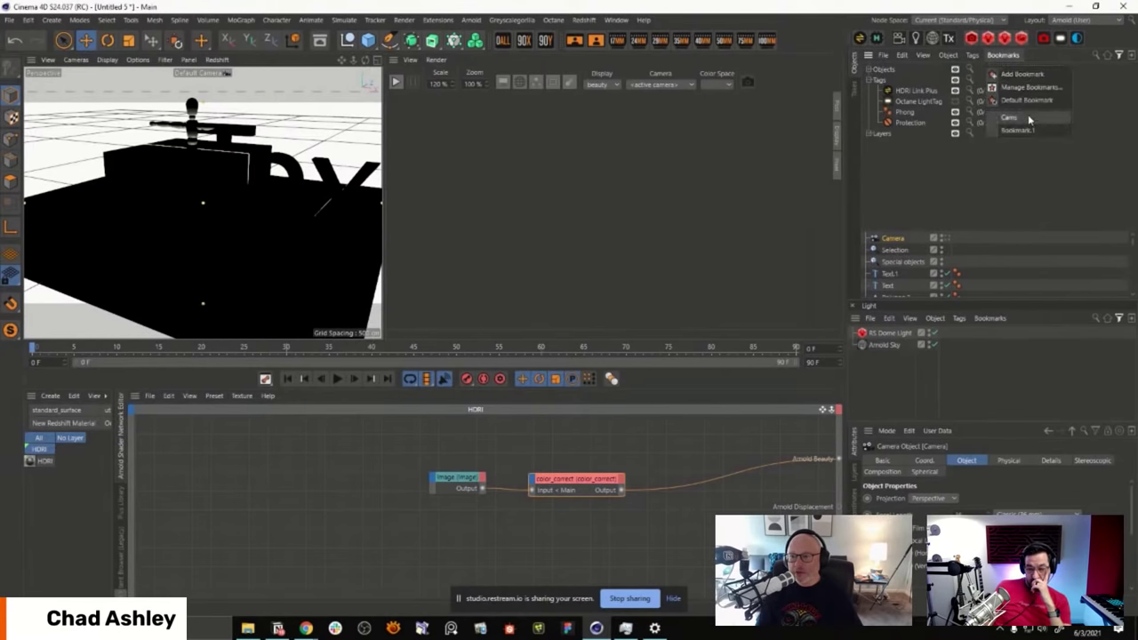
{"action": "left_click", "coordinate": [1009, 117]}
{"action": "left_click", "coordinate": [869, 70]}
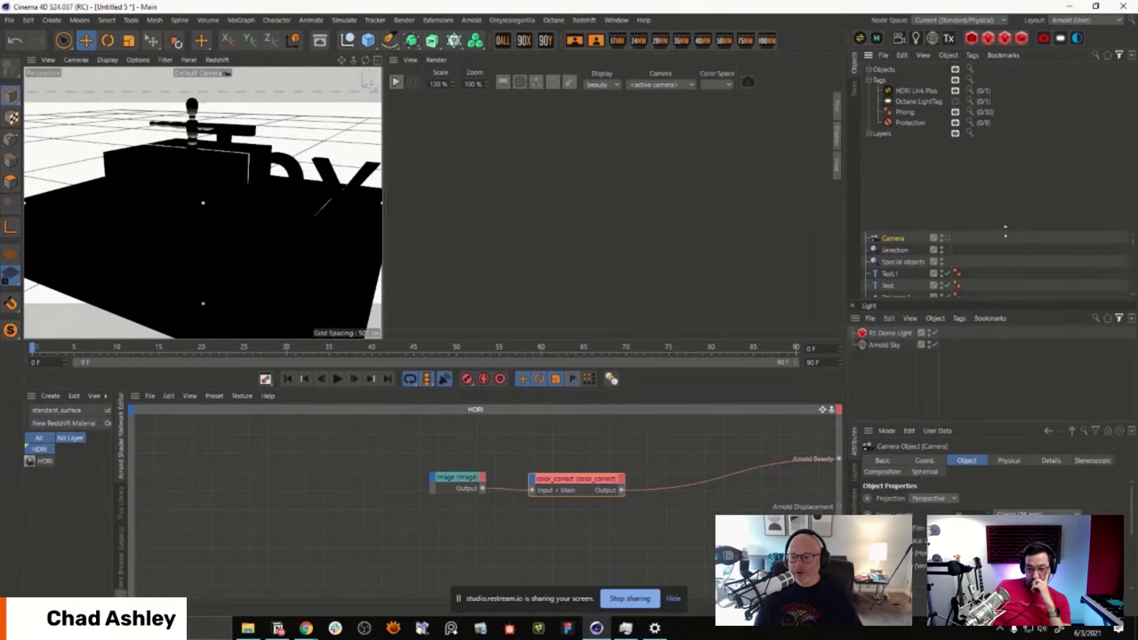
{"action": "left_click_drag", "start_coordinate": [1008, 229], "coordinate": [1008, 203]}
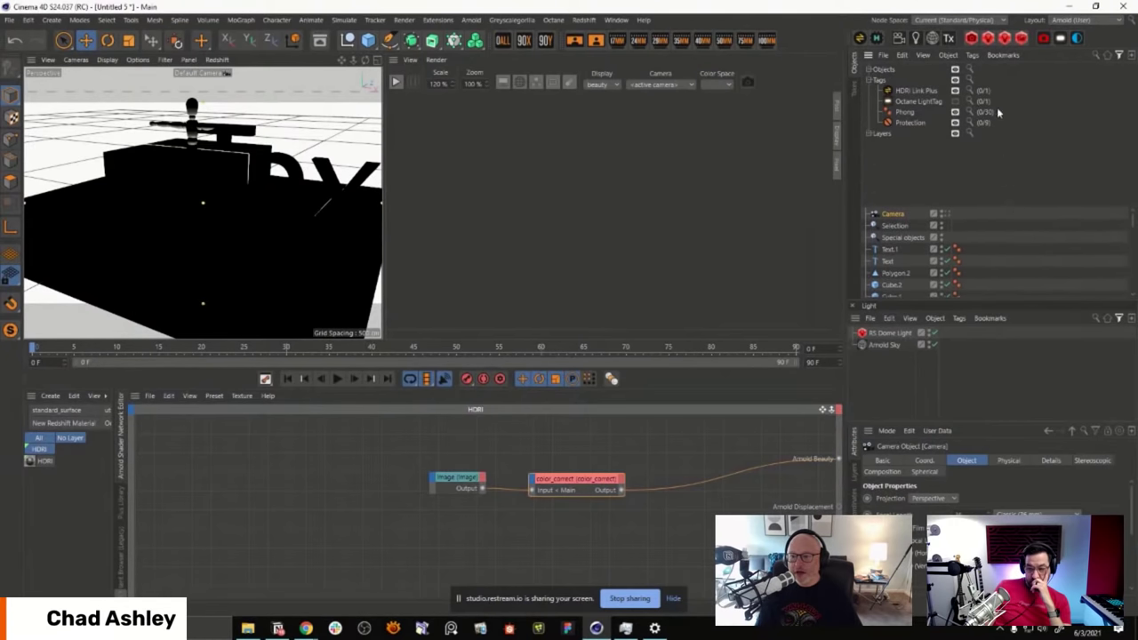
Step: Close the Manage Bookmarks window, collapse the Tags and Objects filter groups, and scroll to the object list
{"action": "left_click", "coordinate": [1002, 55]}
{"action": "left_click", "coordinate": [1013, 64]}
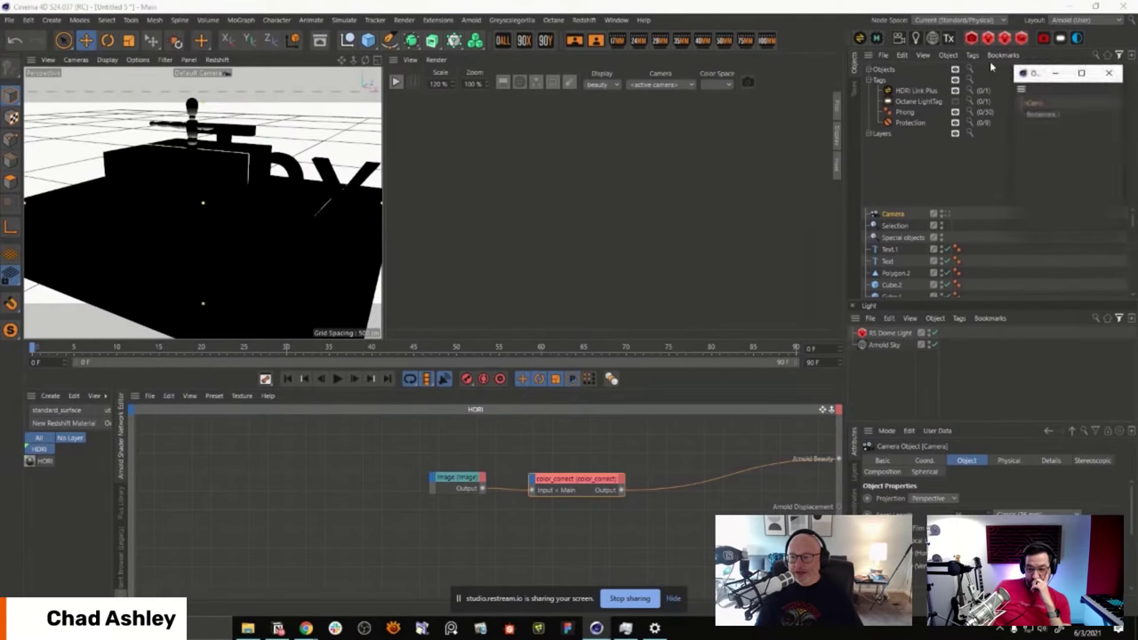
{"action": "left_click_drag", "start_coordinate": [1022, 65], "coordinate": [718, 124]}
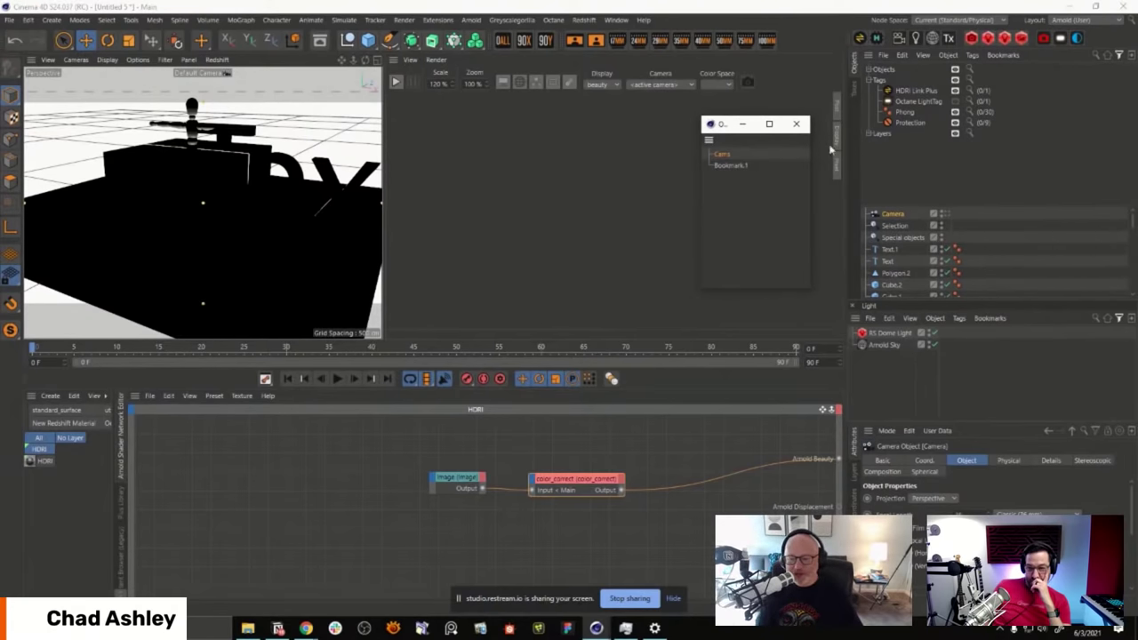
{"action": "left_click", "coordinate": [1003, 55]}
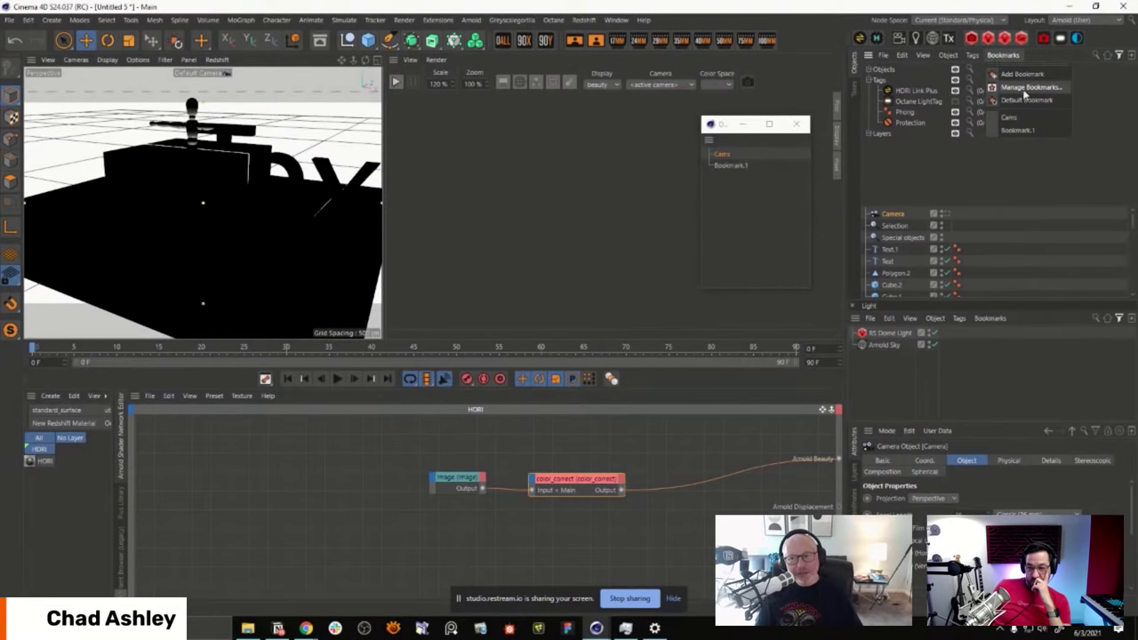
{"action": "left_click", "coordinate": [1023, 88]}
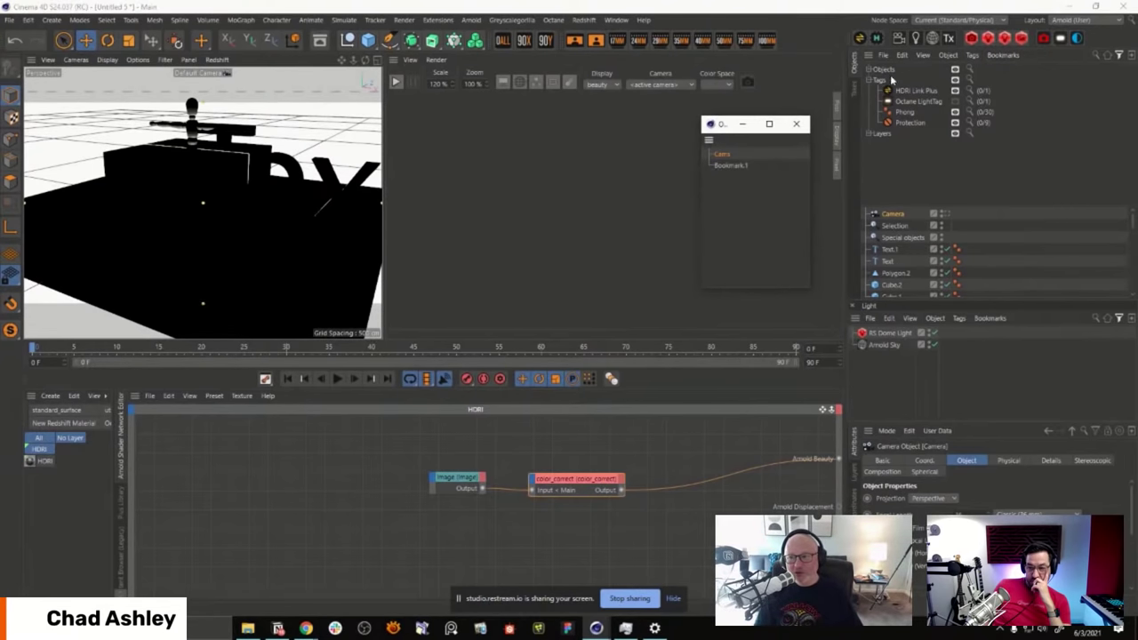
{"action": "left_click", "coordinate": [868, 80]}
{"action": "left_click", "coordinate": [869, 70]}
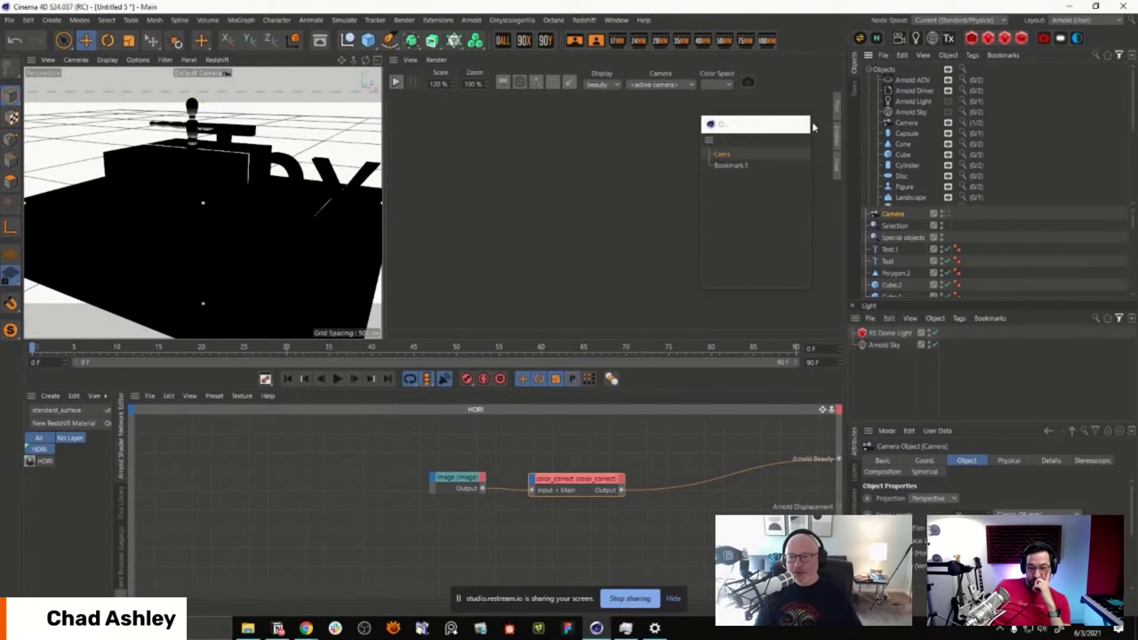
{"action": "left_click", "coordinate": [804, 126]}
{"action": "left_click", "coordinate": [869, 70]}
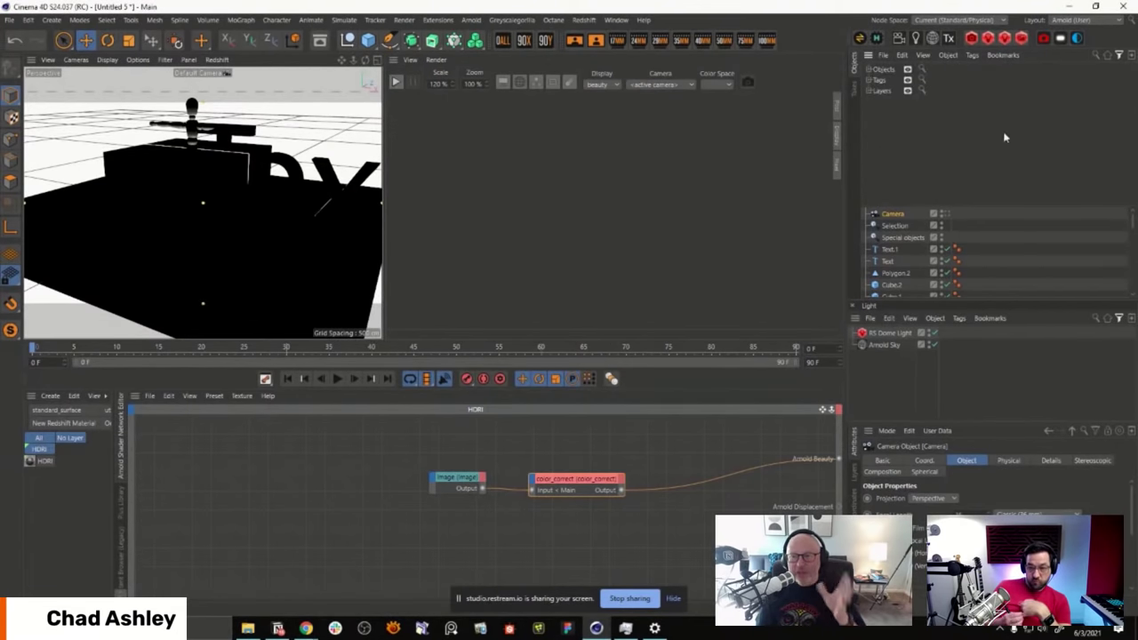
{"action": "scroll", "coordinate": [1010, 152], "scroll_direction": "down", "scroll_amount": 3}
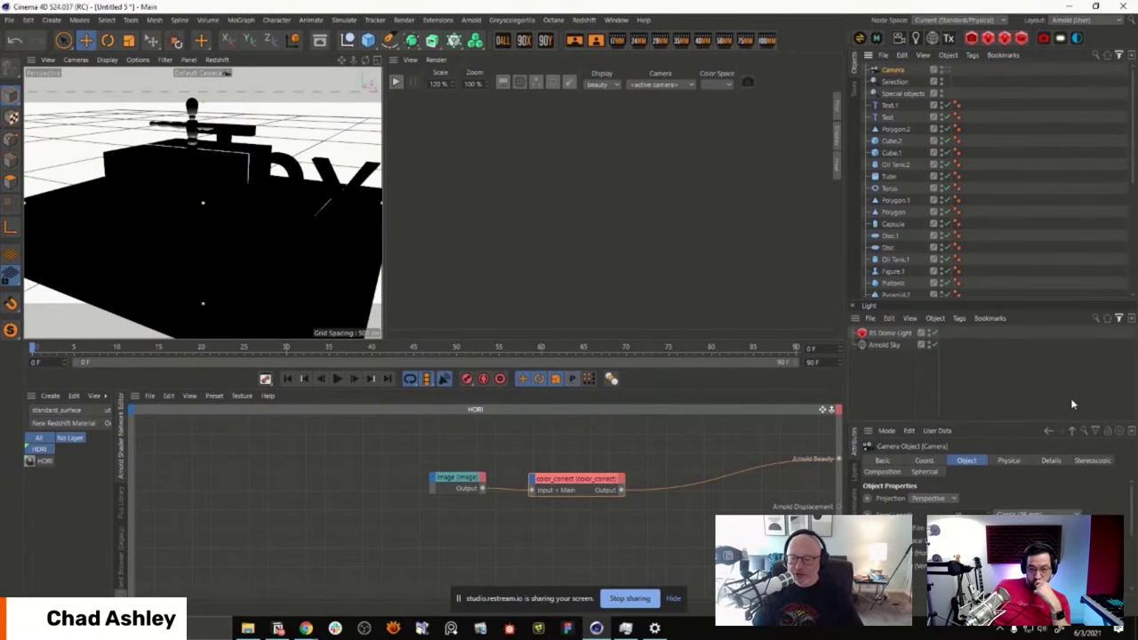
Step: Rename the Camera object to favecam
{"action": "left_click", "coordinate": [883, 55]}
{"action": "mouse_move", "coordinate": [960, 126]}
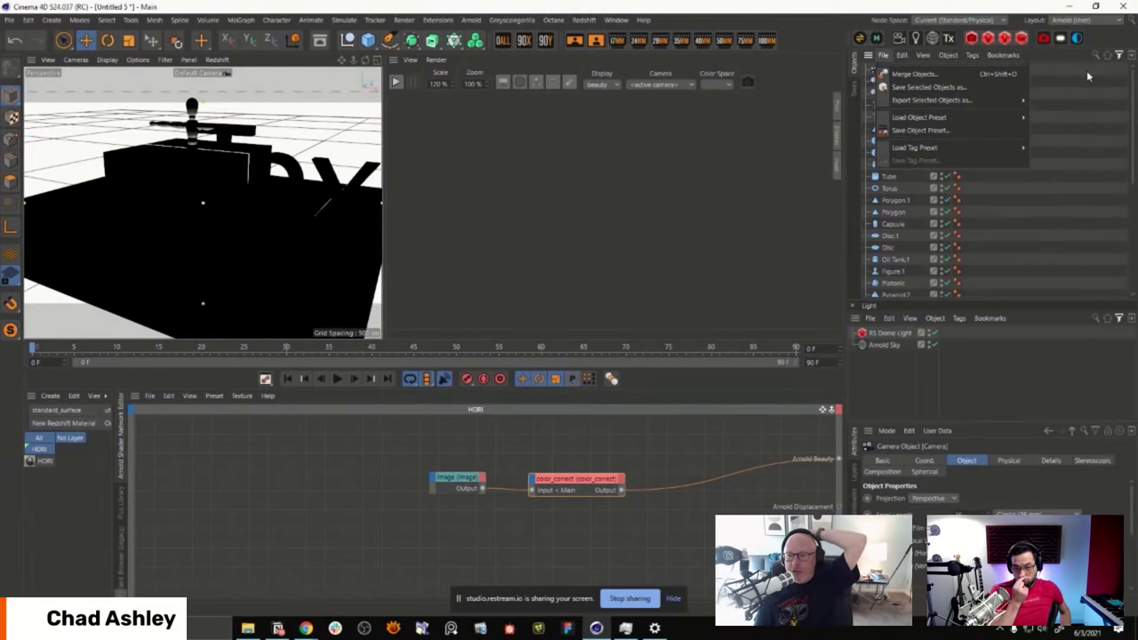
{"action": "left_click", "coordinate": [1085, 71]}
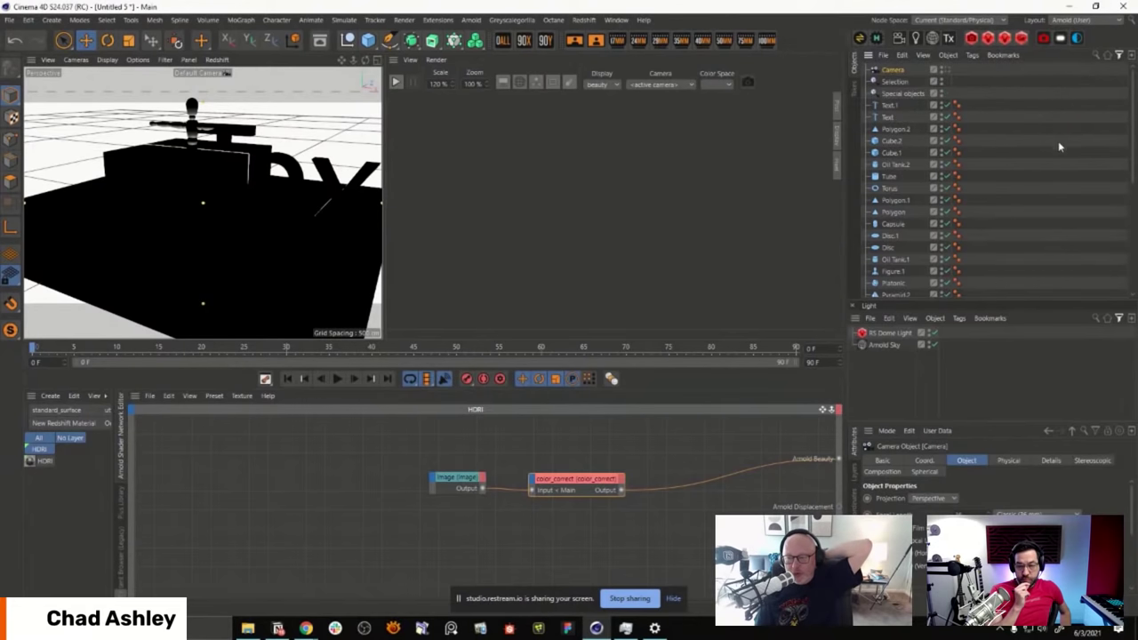
{"action": "left_click", "coordinate": [884, 59]}
{"action": "left_click", "coordinate": [1131, 116]}
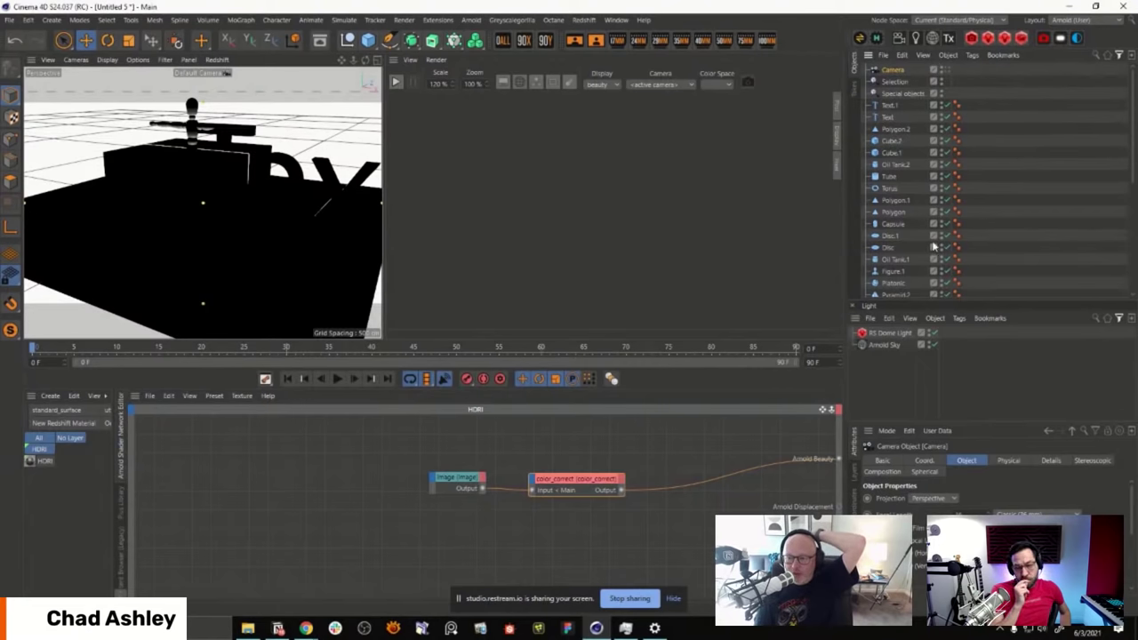
{"action": "double_click", "coordinate": [905, 72]}
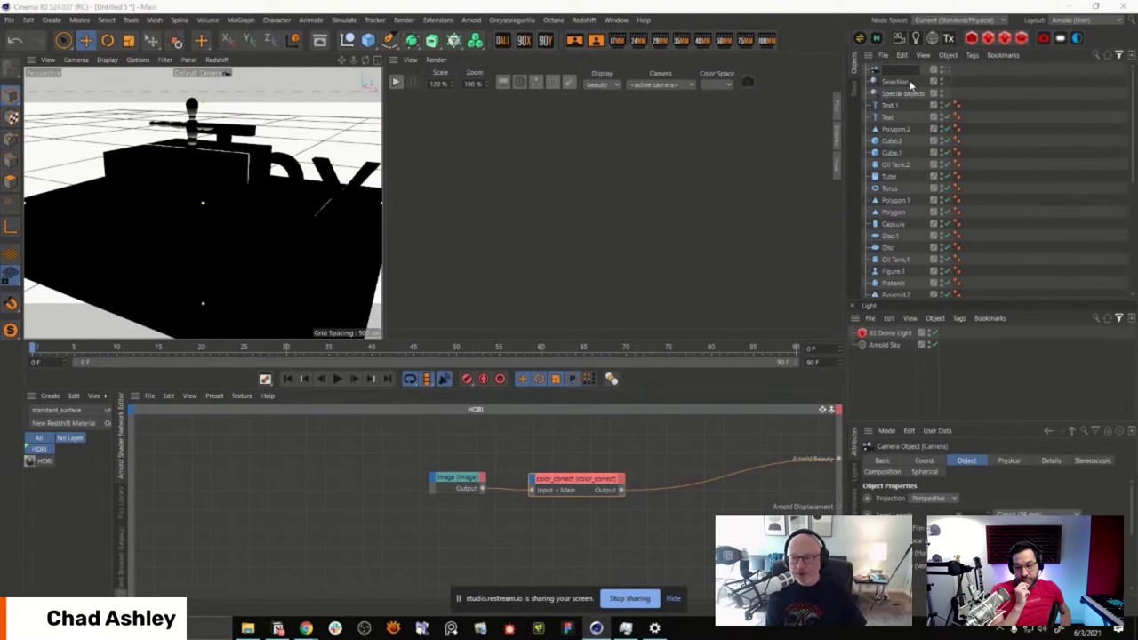
{"action": "key", "text": "Return"}
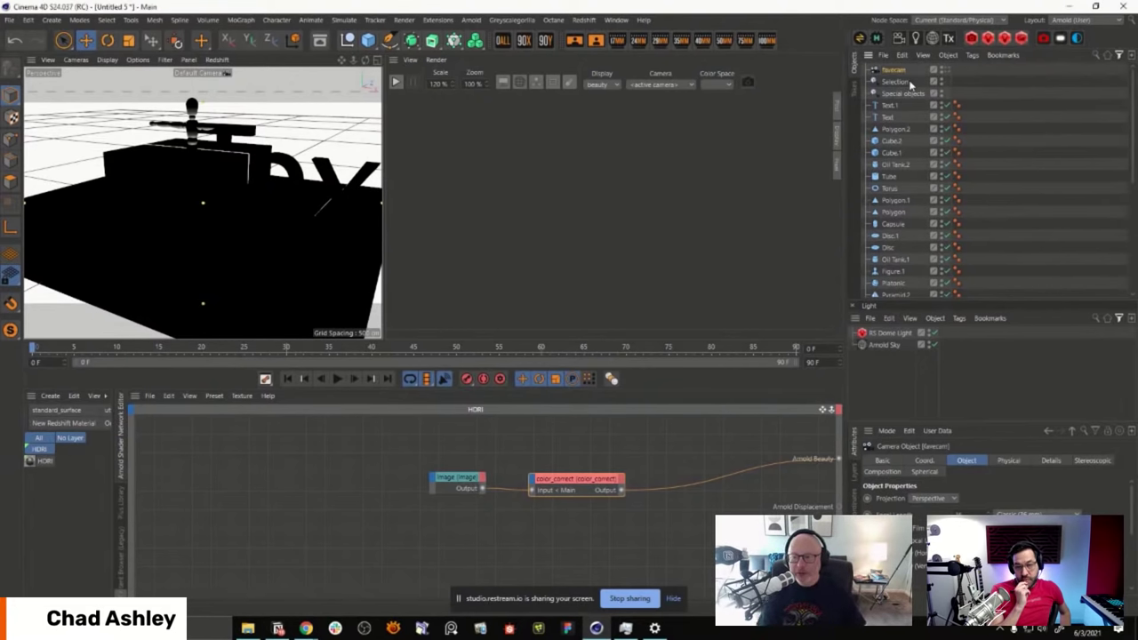
Step: Save favecam as an object preset, then start a new empty scene with Ctrl+N
{"action": "left_click", "coordinate": [885, 55]}
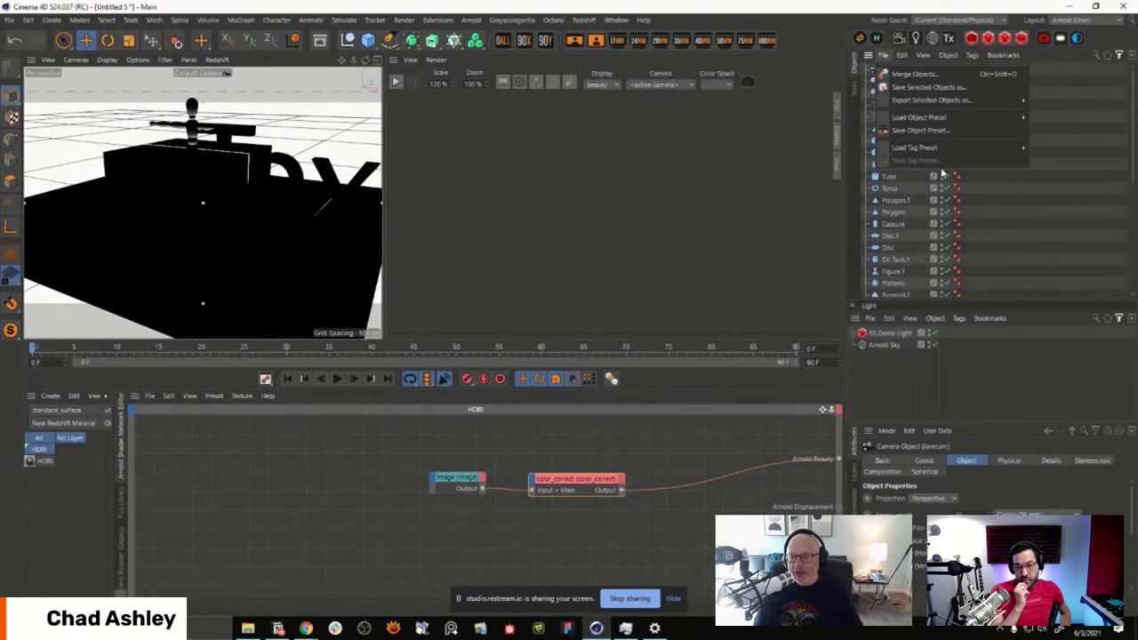
{"action": "left_click", "coordinate": [931, 131]}
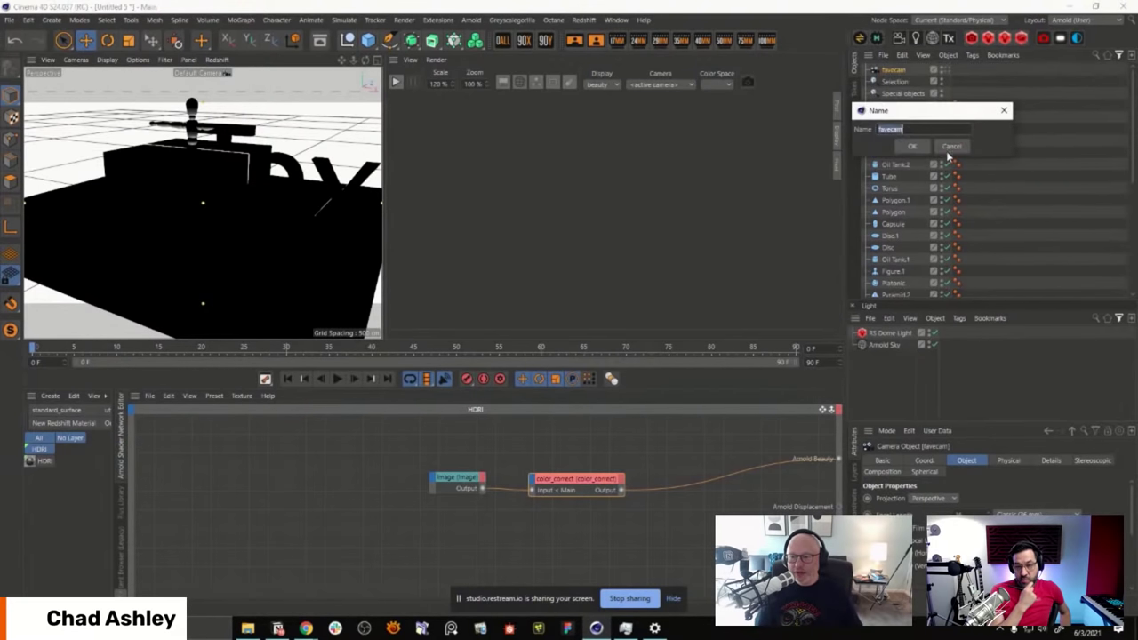
{"action": "type", "text": "f"}
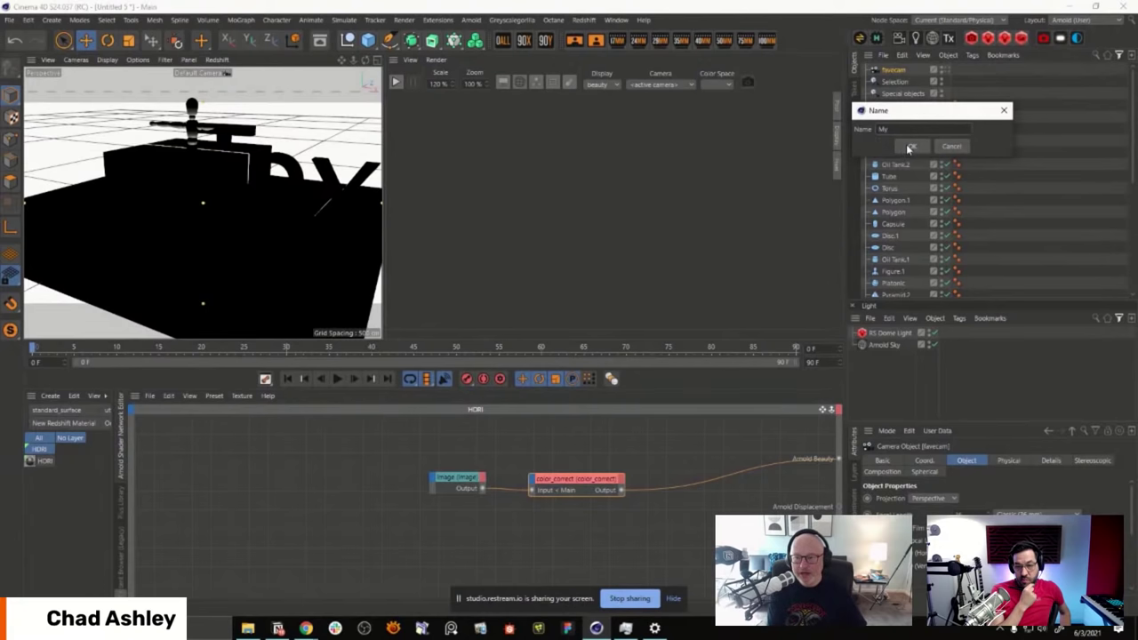
{"action": "left_click", "coordinate": [908, 147]}
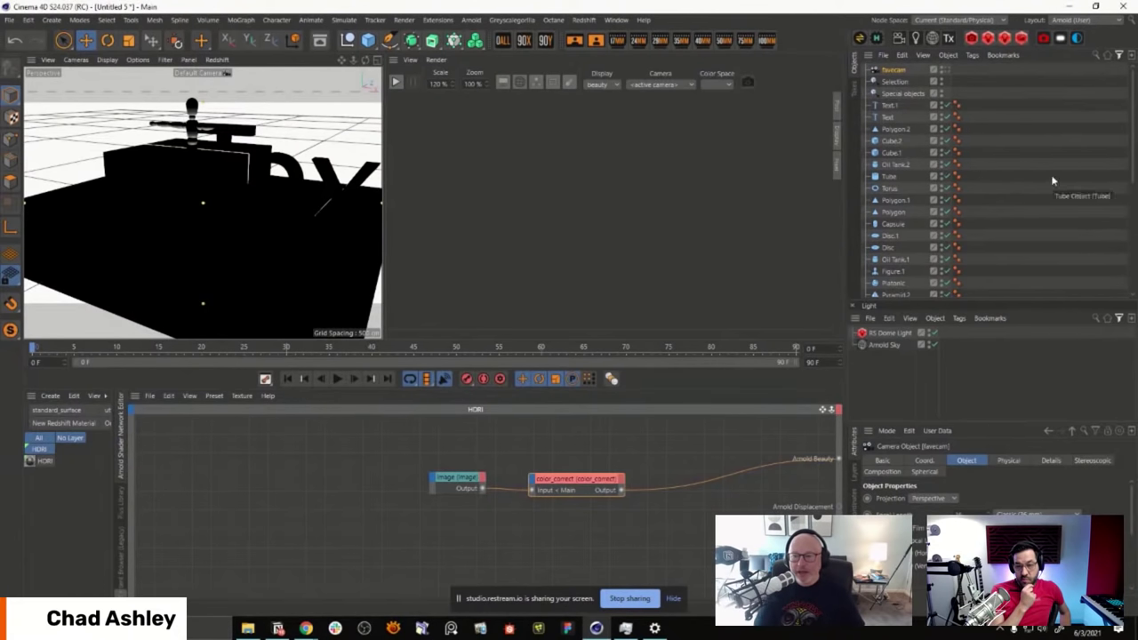
{"action": "key", "text": "ctrl+n"}
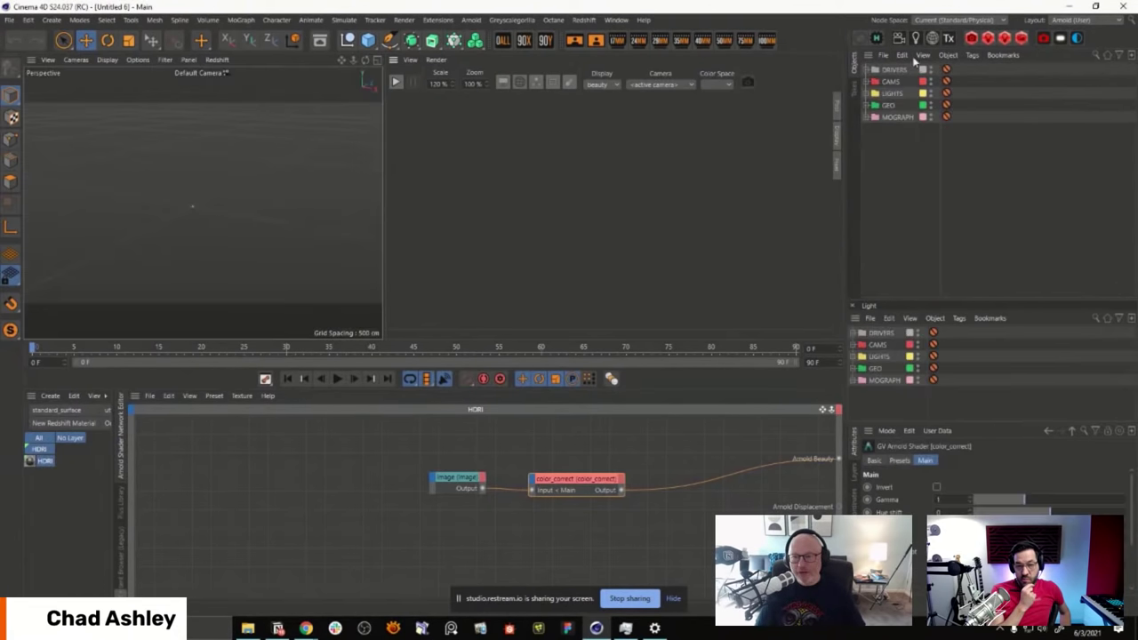
Step: Browse the Default Presets, Models and THT object preset packs without loading any, then open the Window menu
{"action": "left_click", "coordinate": [882, 55]}
{"action": "mouse_move", "coordinate": [916, 121]}
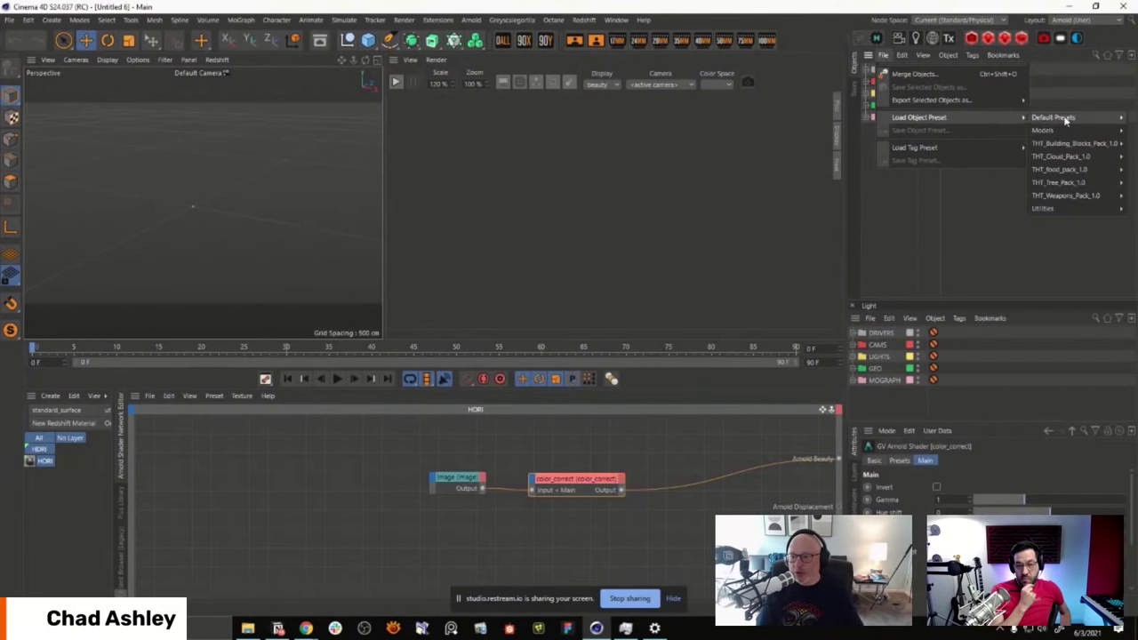
{"action": "mouse_move", "coordinate": [1068, 132]}
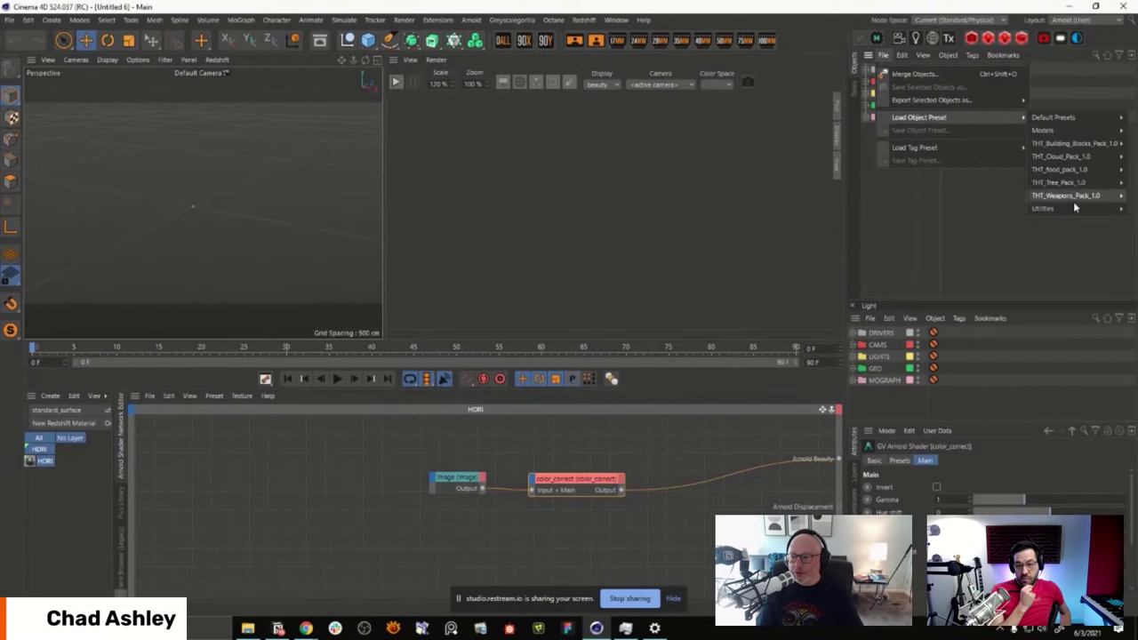
{"action": "mouse_move", "coordinate": [1075, 156]}
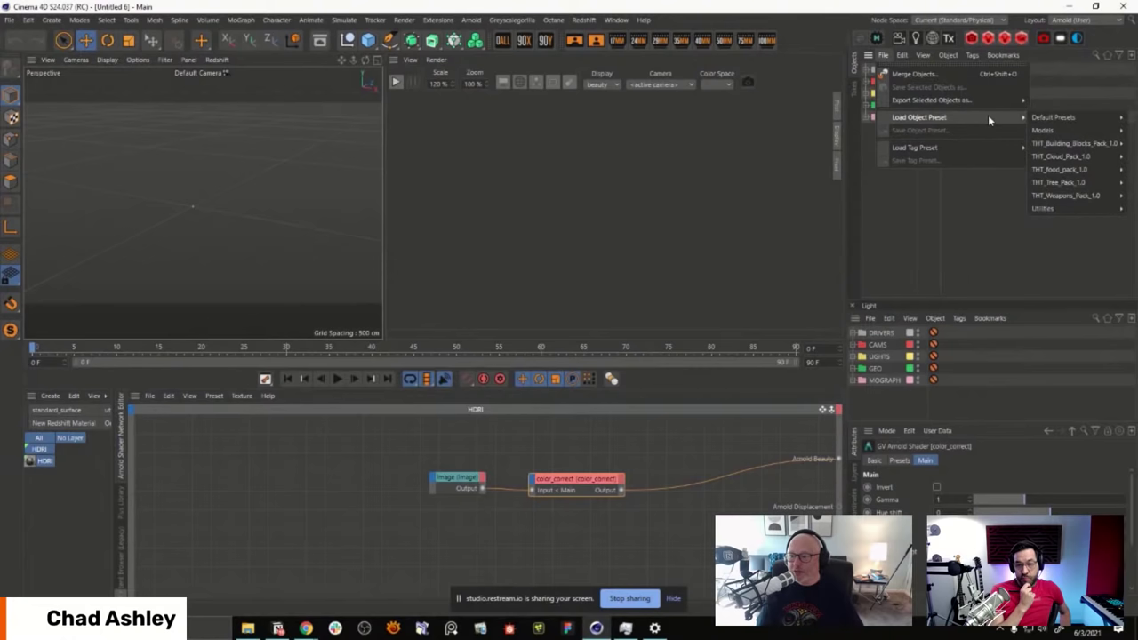
{"action": "mouse_move", "coordinate": [1086, 194]}
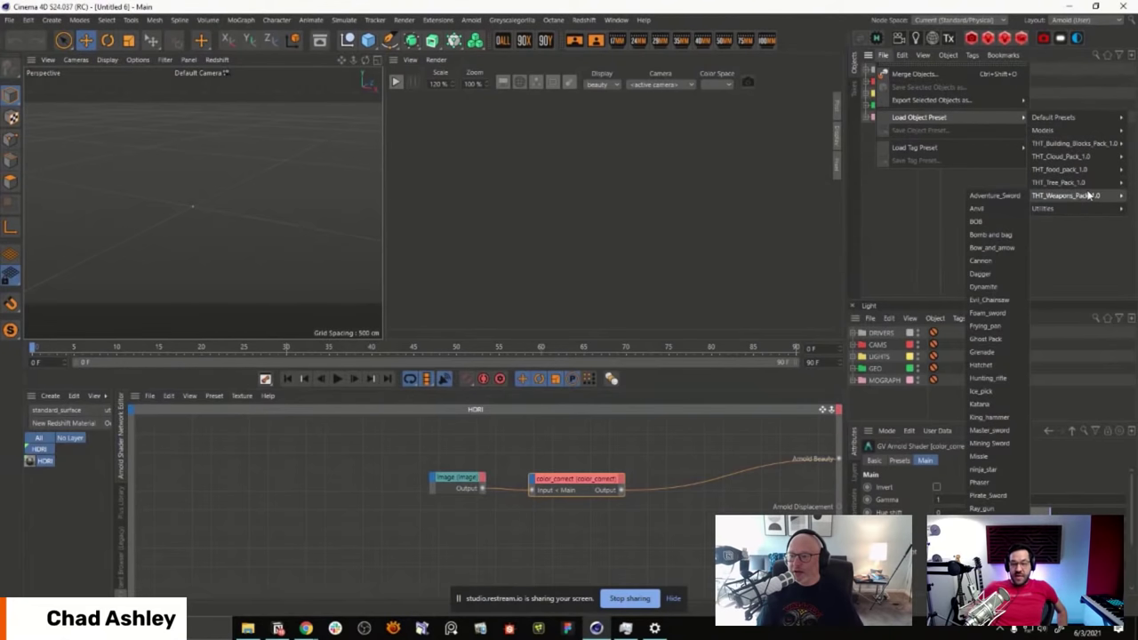
{"action": "left_click", "coordinate": [1102, 68]}
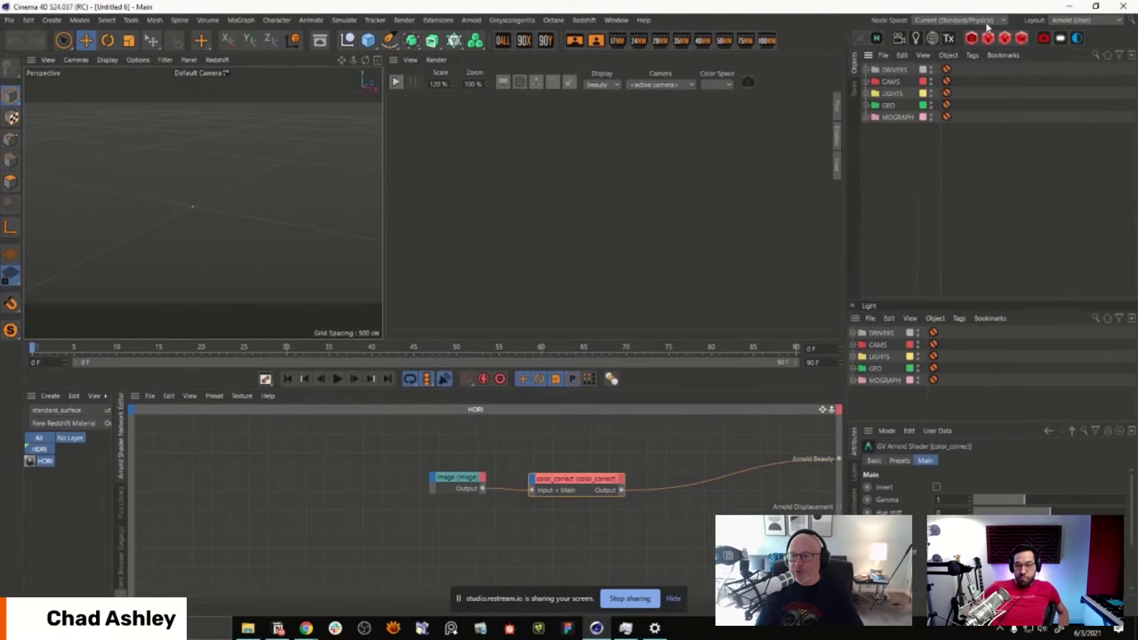
{"action": "left_click", "coordinate": [616, 19]}
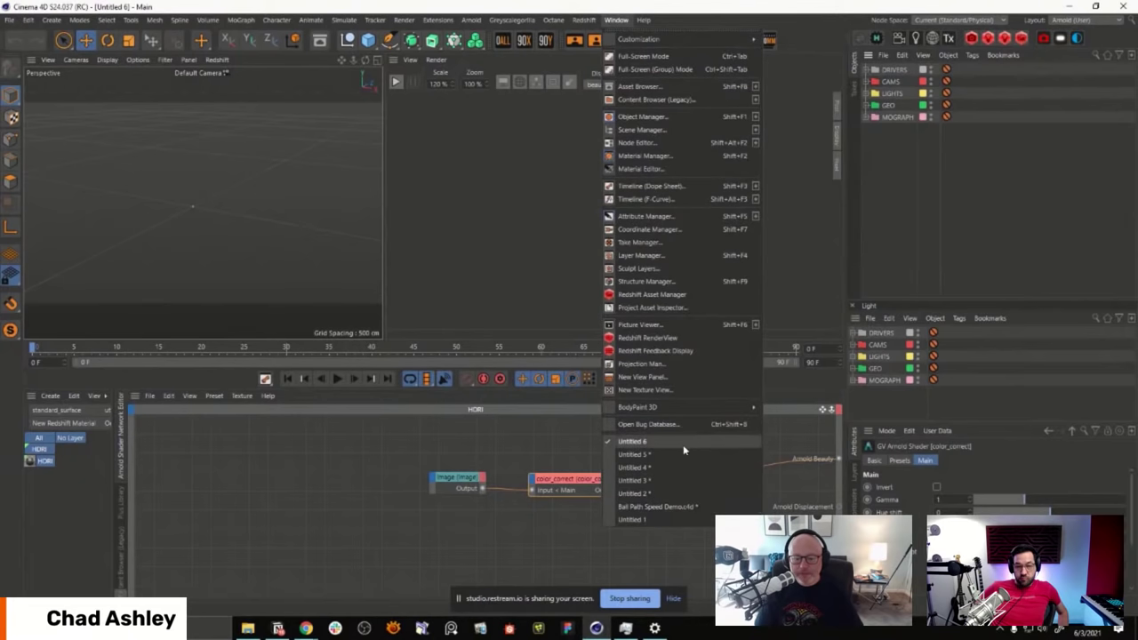
Step: Switch to the Untitled 5 scene and look at Load Tag Preset without loading anything
{"action": "left_click", "coordinate": [684, 453]}
{"action": "left_click", "coordinate": [882, 55]}
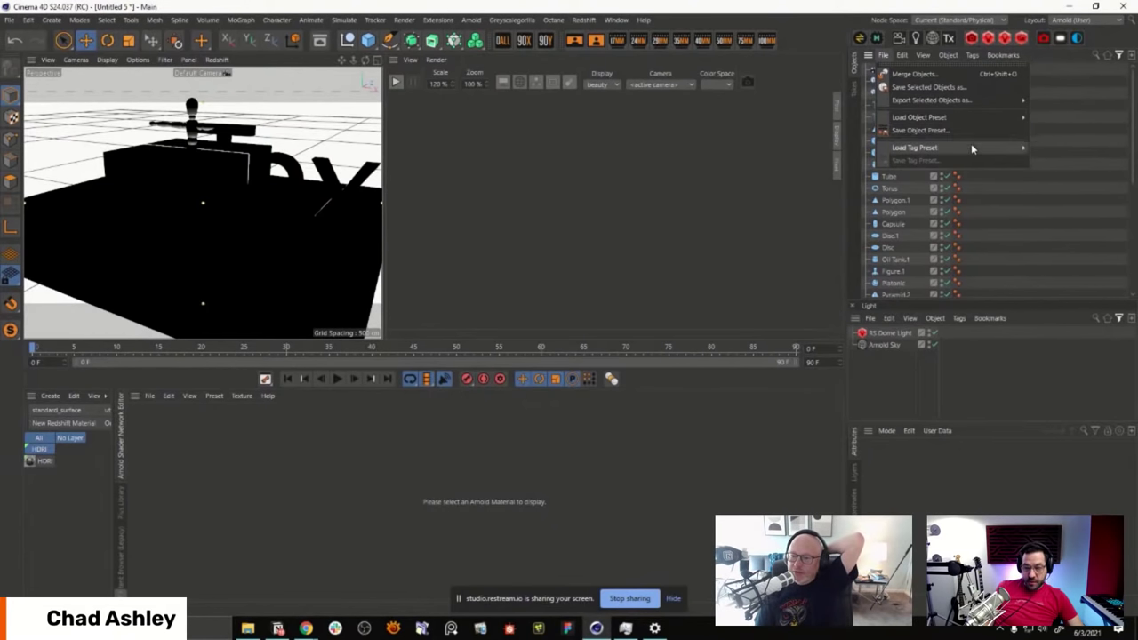
{"action": "mouse_move", "coordinate": [971, 147]}
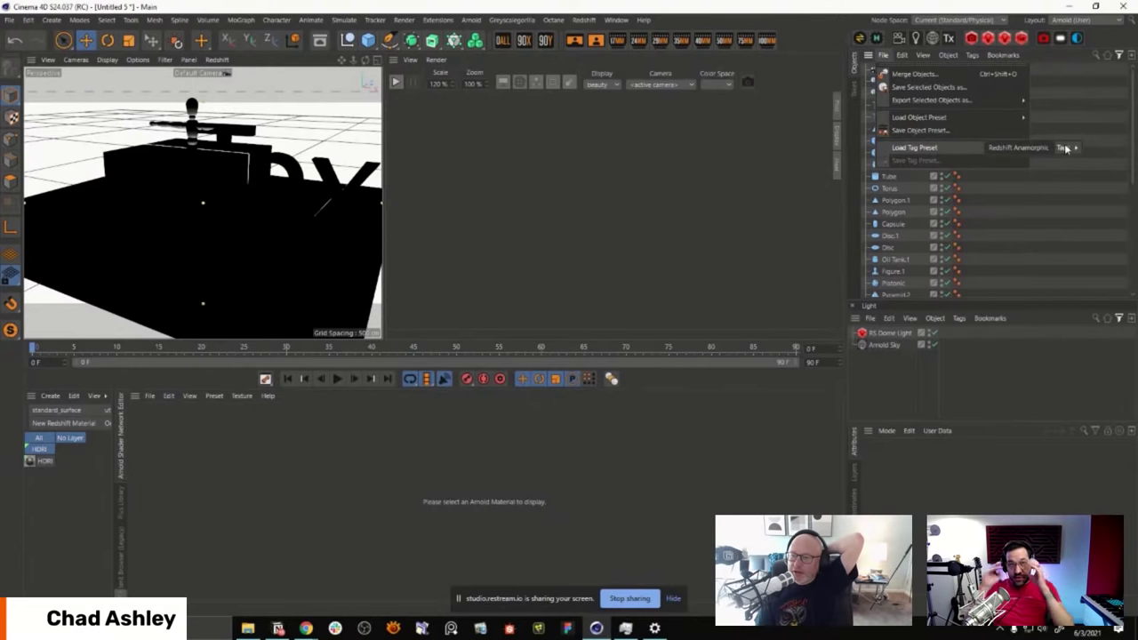
{"action": "left_click", "coordinate": [1091, 78]}
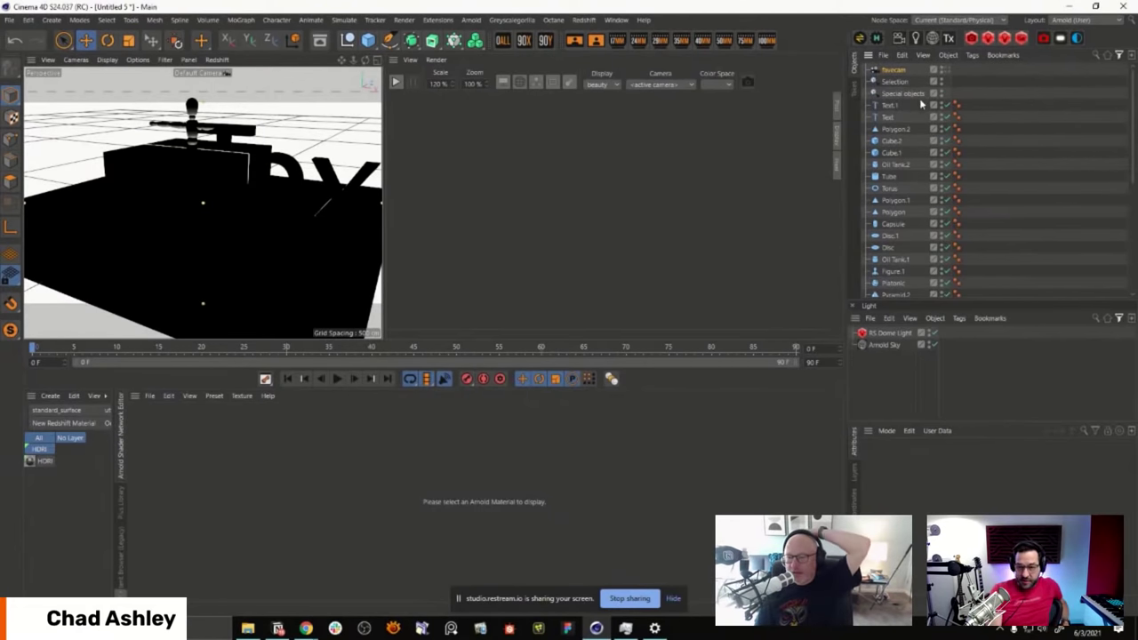
Step: Show the User presets folder in the Content Browser with smaller thumbnails
{"action": "left_click", "coordinate": [122, 551]}
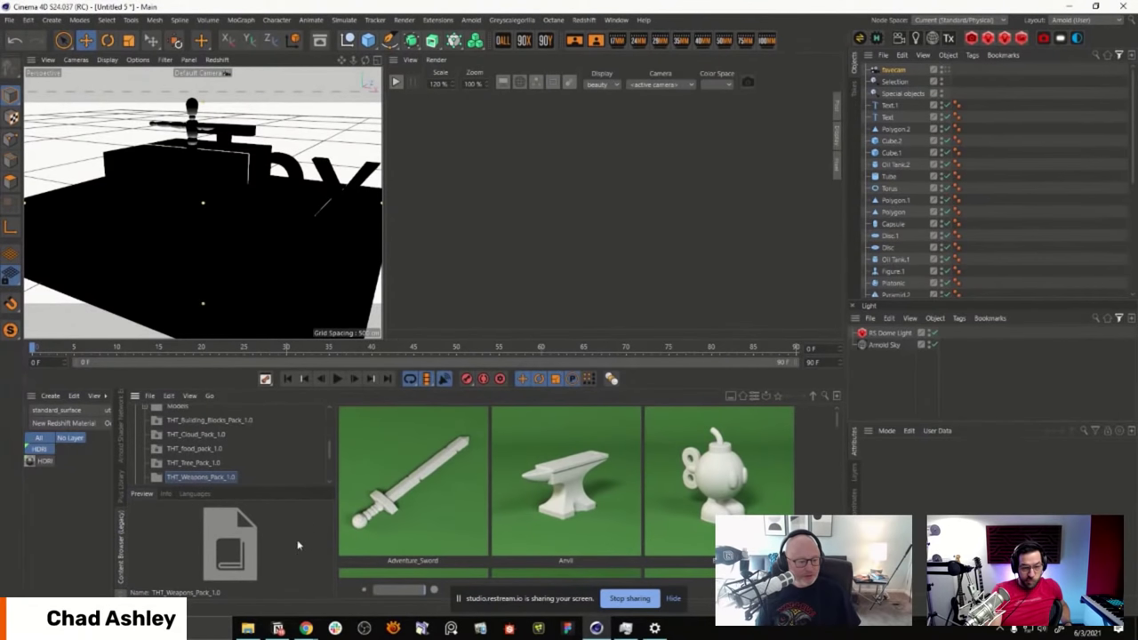
{"action": "scroll", "coordinate": [330, 451], "scroll_direction": "down", "scroll_amount": 2}
{"action": "left_click", "coordinate": [174, 440]}
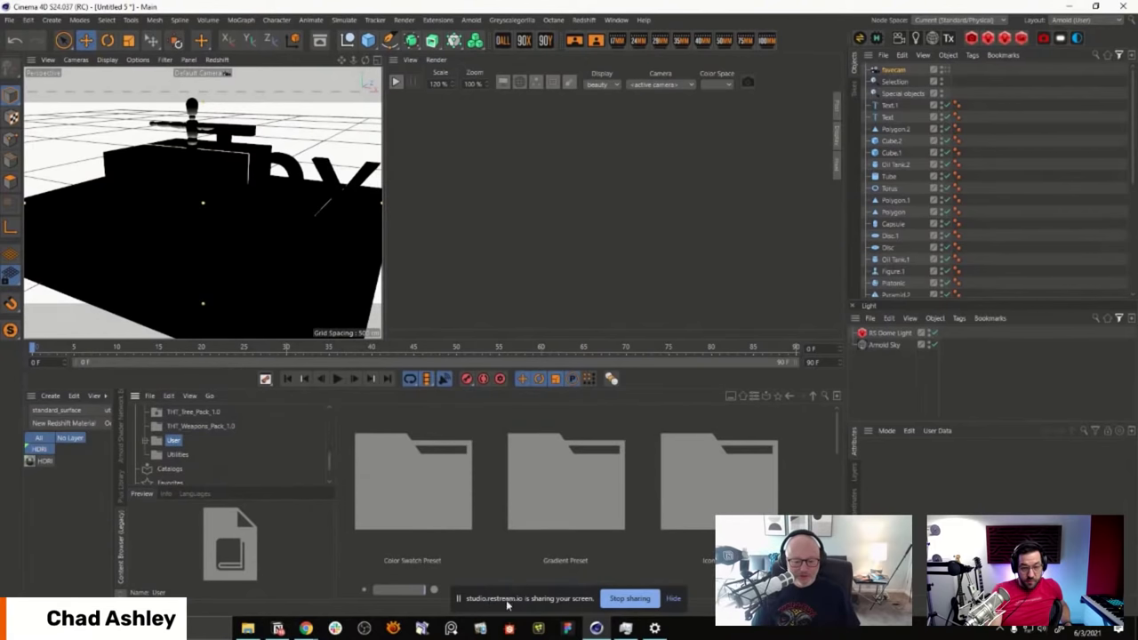
{"action": "left_click_drag", "start_coordinate": [441, 591], "coordinate": [375, 591]}
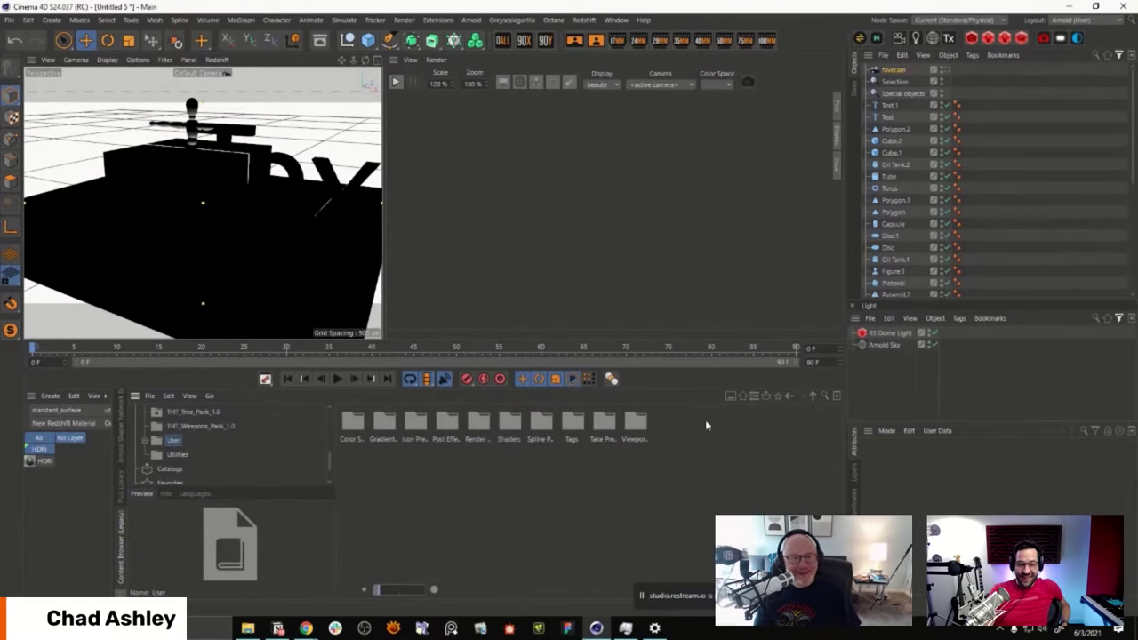
Step: Open and widen the Asset Browser, then browse to Objects > C4D Objects
{"action": "left_click", "coordinate": [321, 42]}
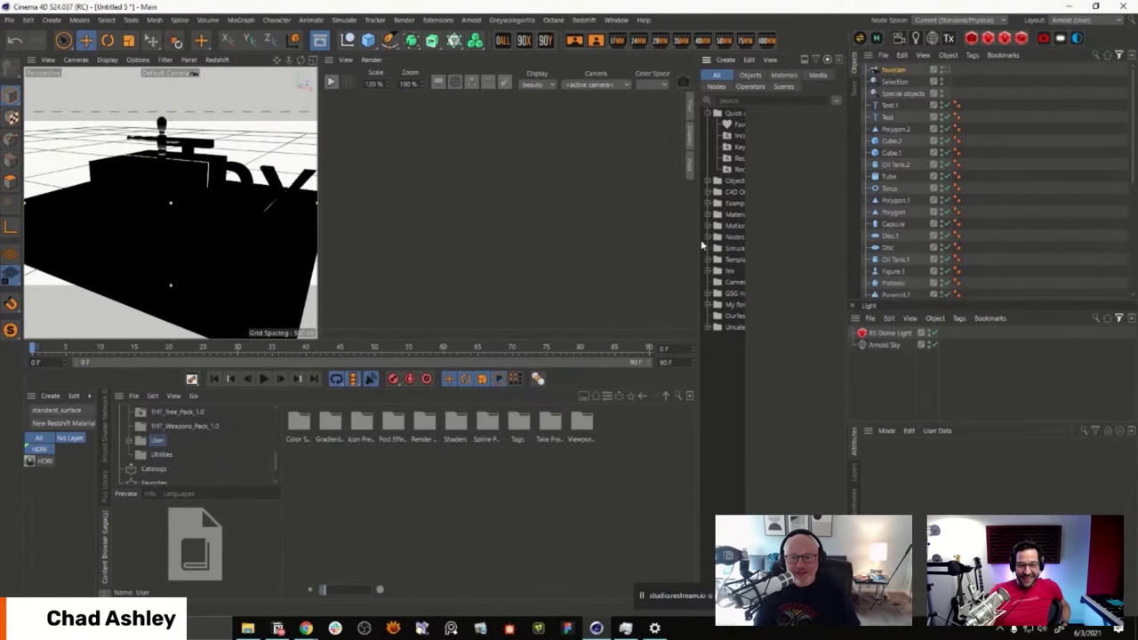
{"action": "left_click_drag", "start_coordinate": [693, 241], "coordinate": [451, 256]}
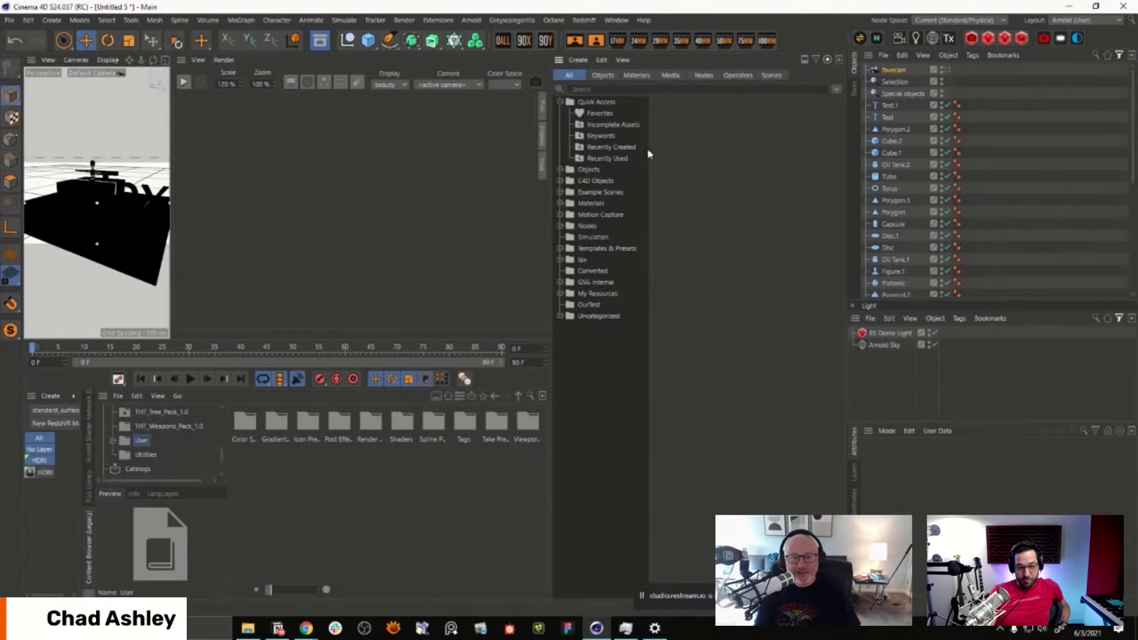
{"action": "left_click", "coordinate": [586, 171]}
{"action": "left_click", "coordinate": [561, 169]}
{"action": "left_click", "coordinate": [560, 169]}
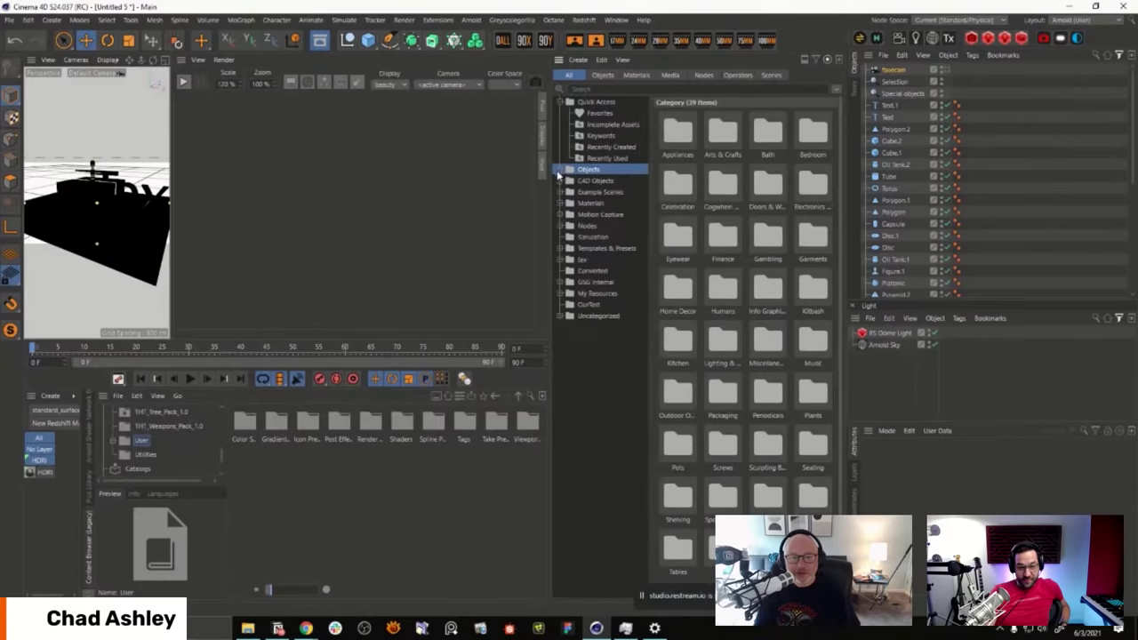
{"action": "left_click", "coordinate": [589, 181]}
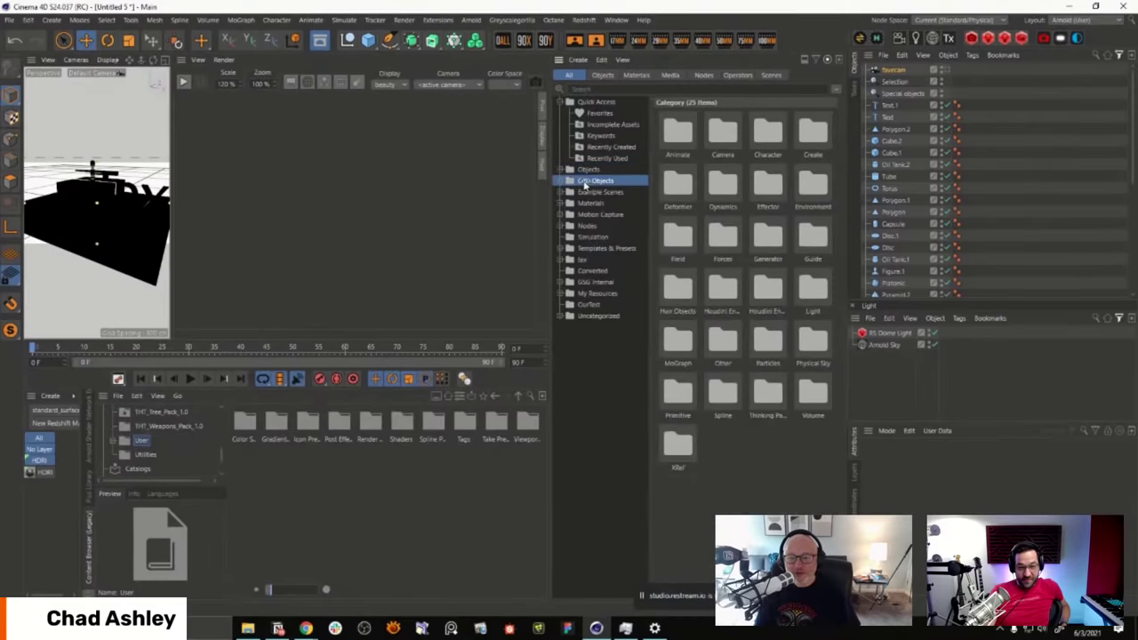